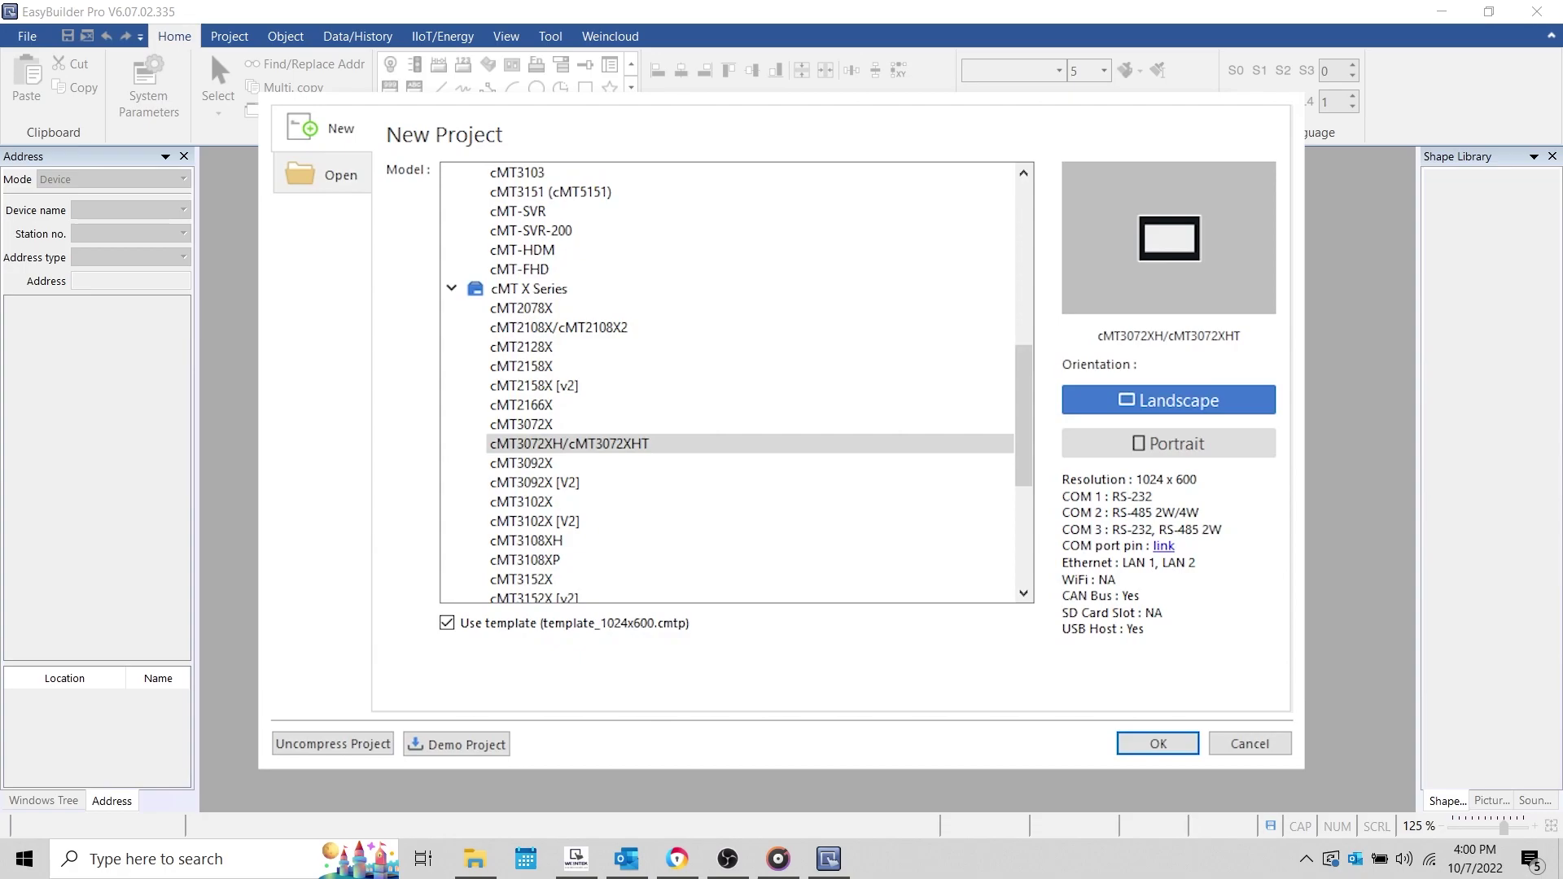
Step: Pick the cMT3072XH/cMT3072XHT model under cMT X Series and create project EBProject1
{"action": "left_click", "coordinate": [637, 447]}
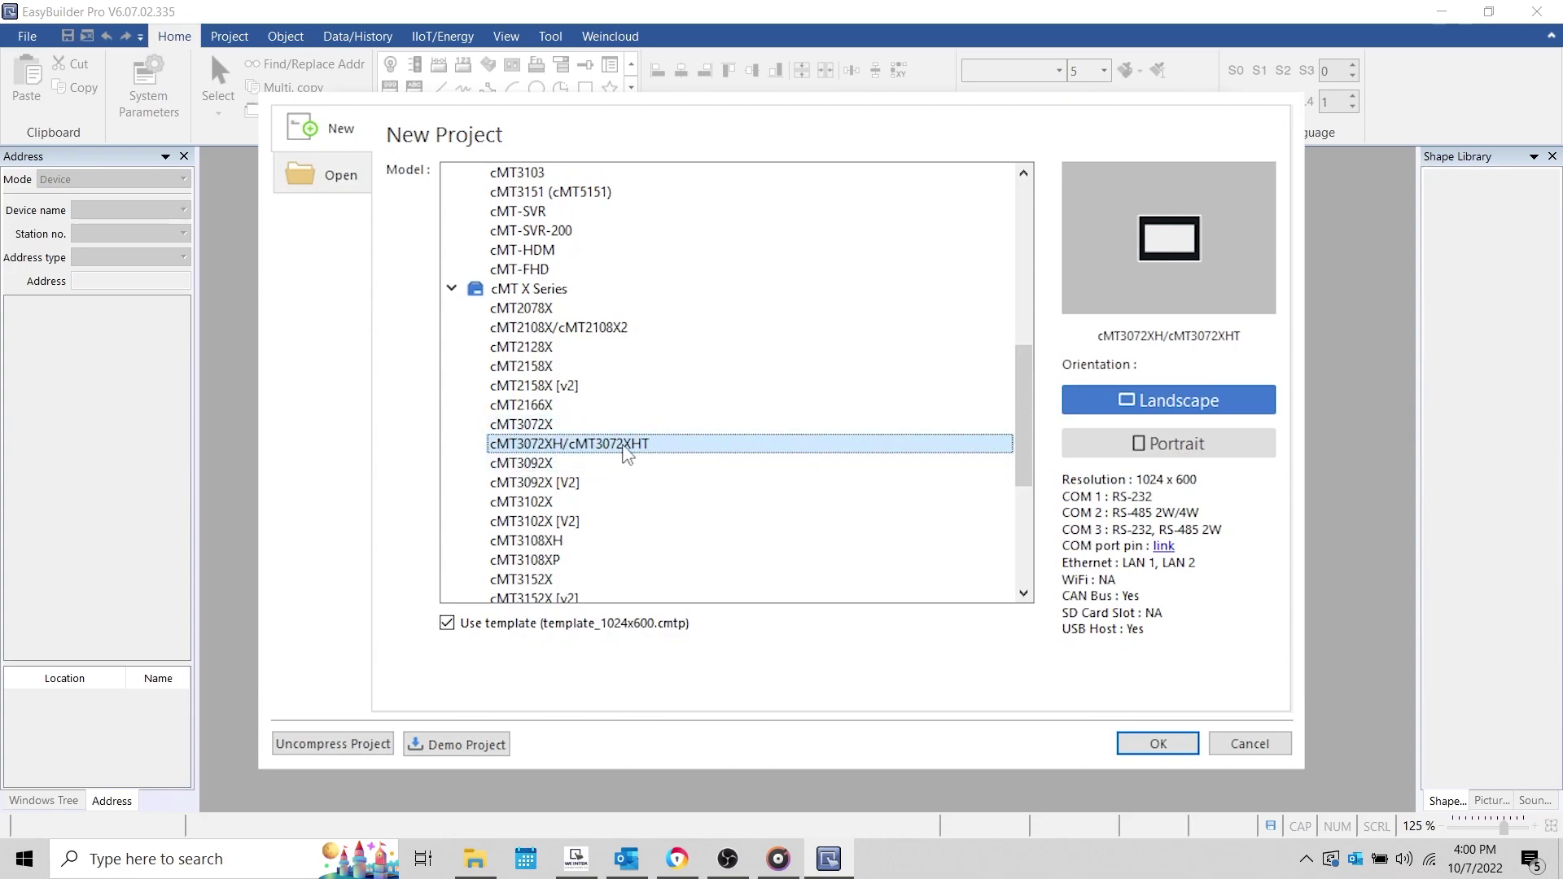
{"action": "scroll", "coordinate": [622, 455], "scroll_direction": "up", "scroll_amount": 3}
{"action": "scroll", "coordinate": [623, 454], "scroll_direction": "up", "scroll_amount": 3}
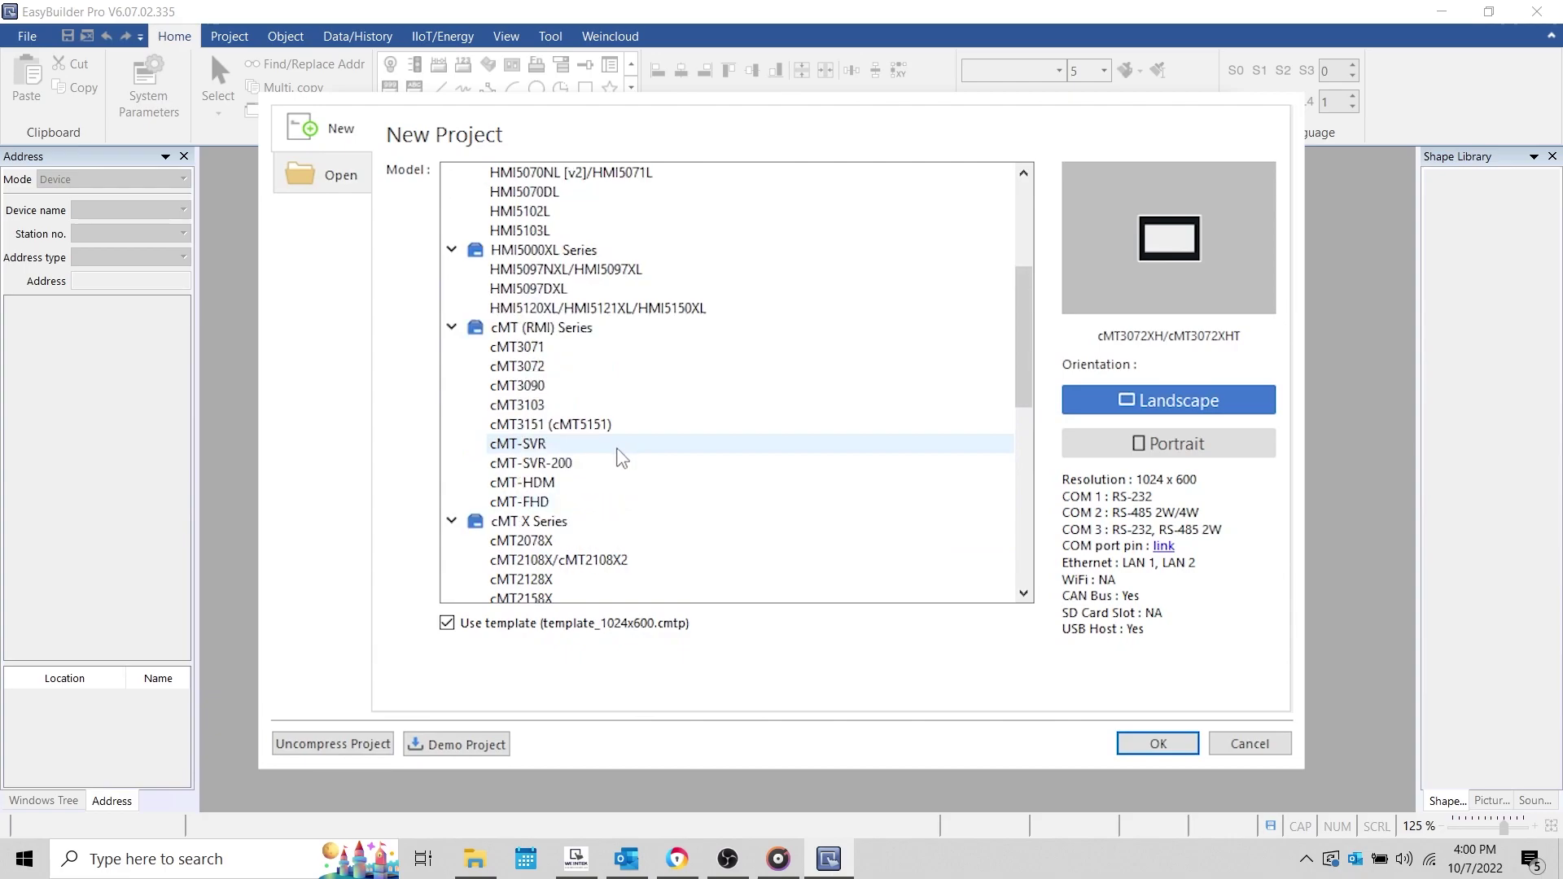
{"action": "scroll", "coordinate": [619, 456], "scroll_direction": "up", "scroll_amount": 2}
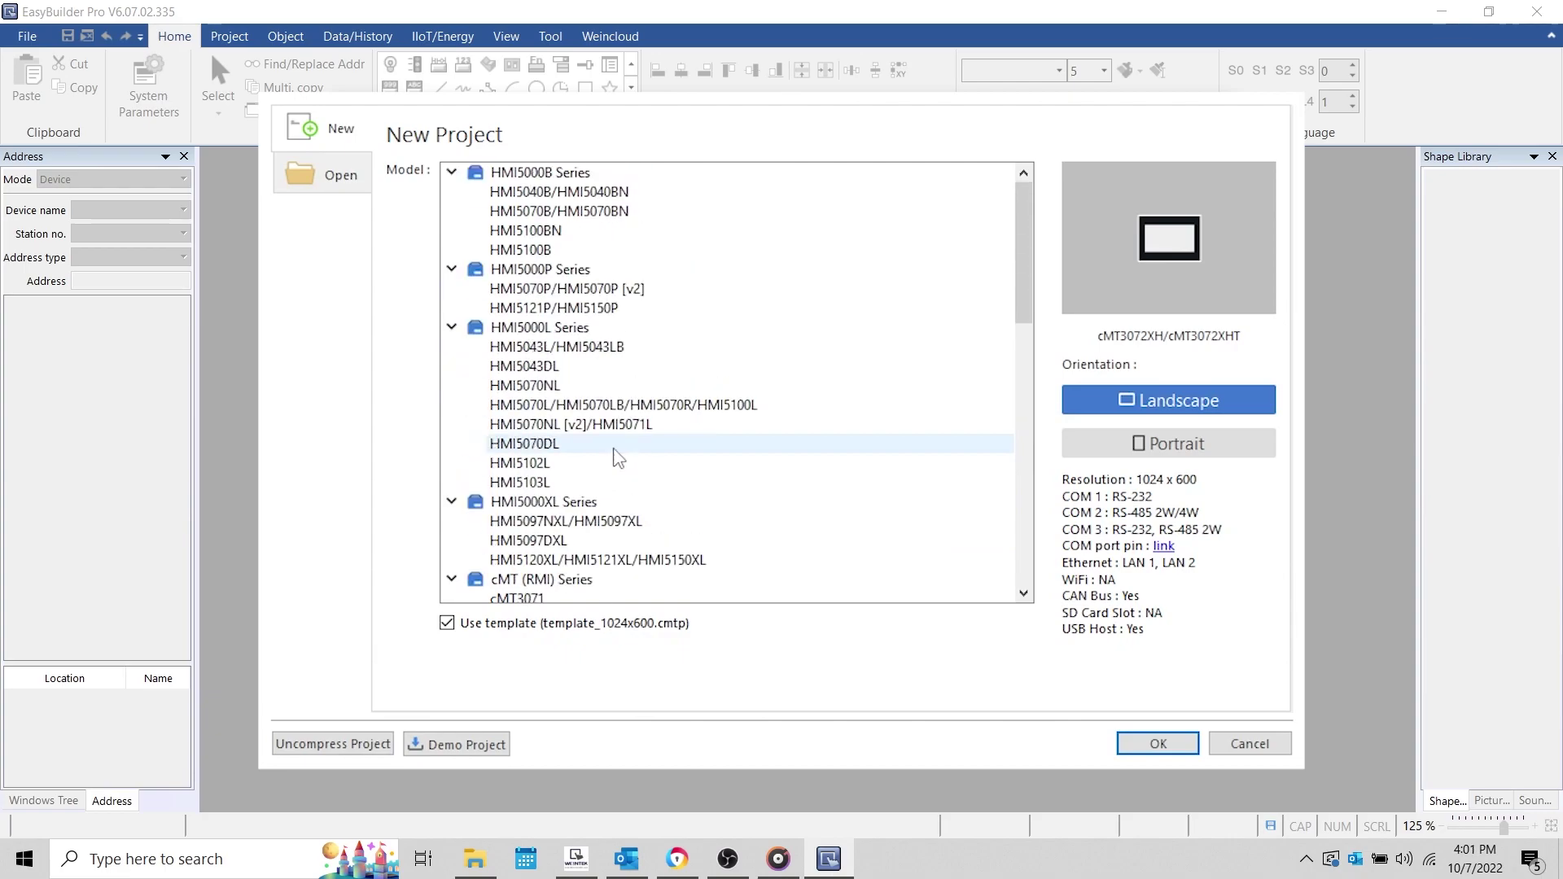
{"action": "scroll", "coordinate": [618, 458], "scroll_direction": "down", "scroll_amount": 8}
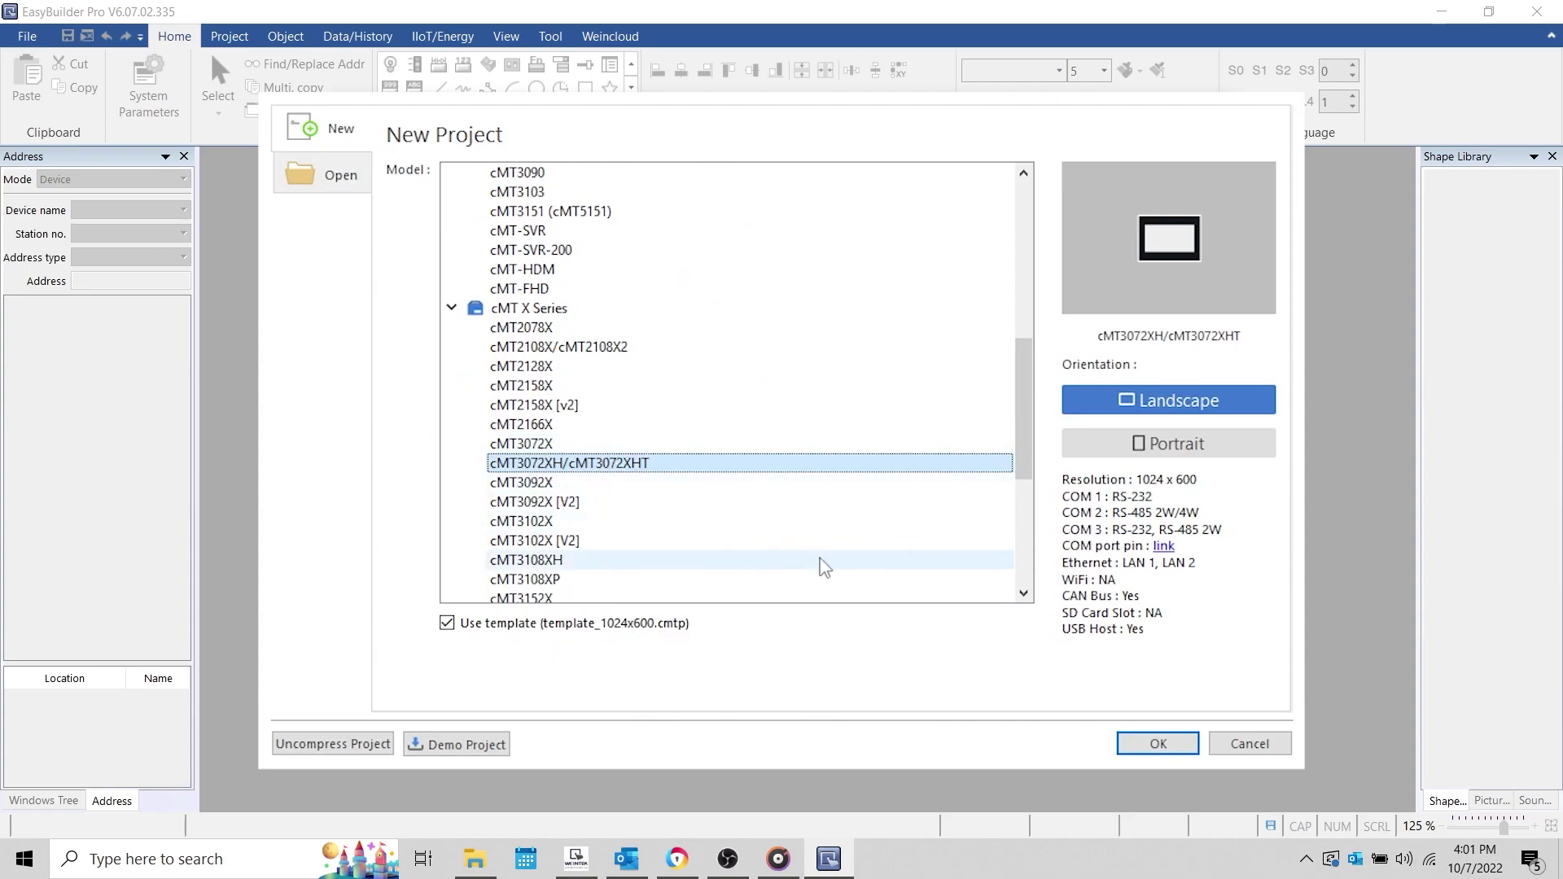
{"action": "left_click", "coordinate": [1196, 747]}
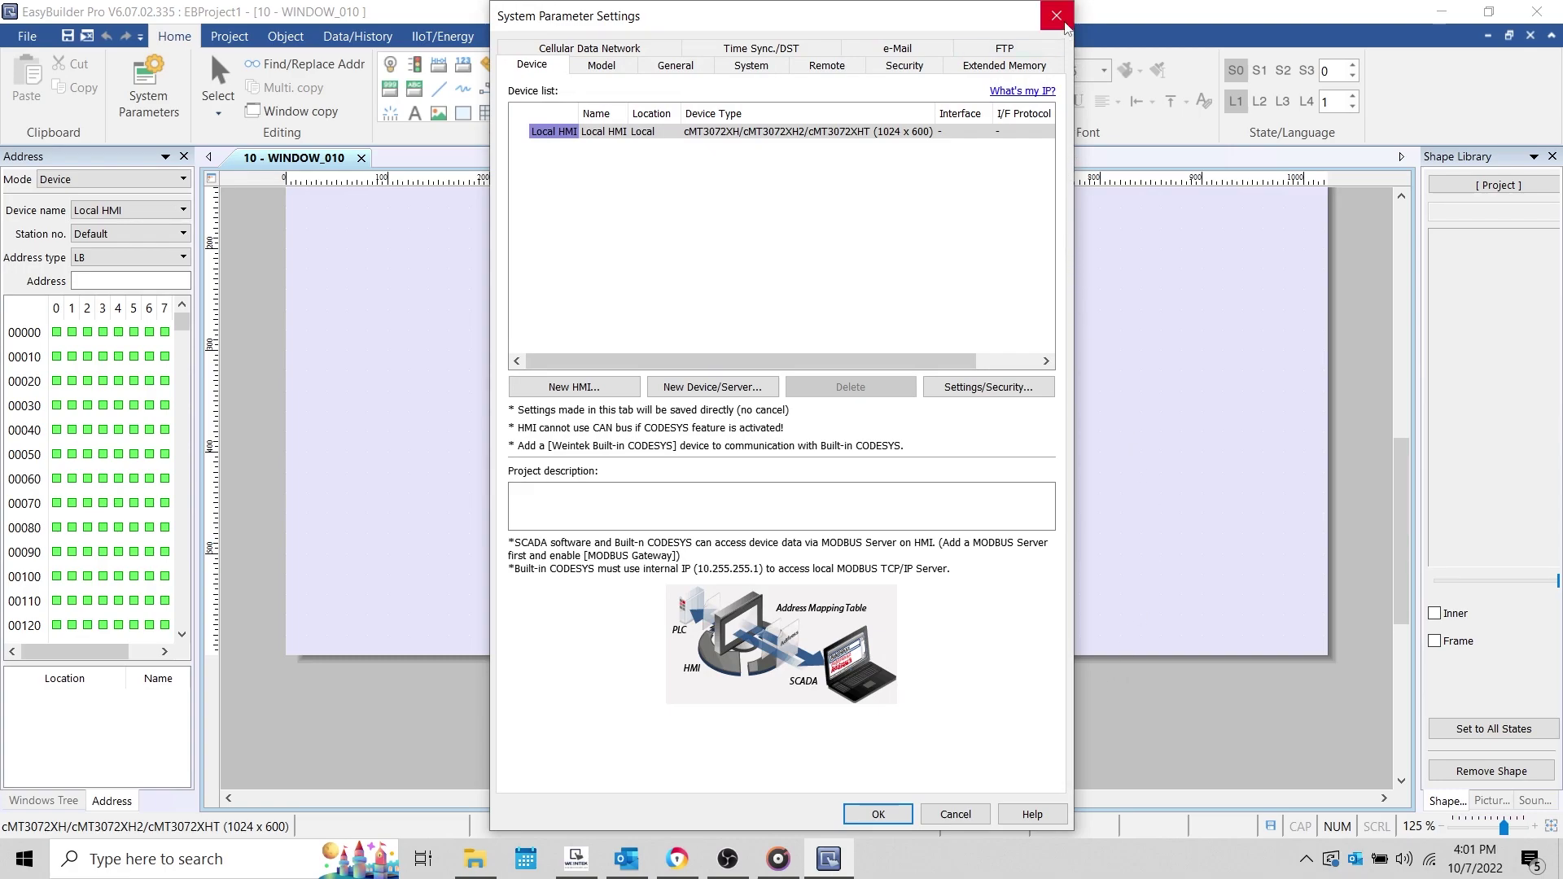
Step: Close System Parameter Settings and bring up the MQTT settings from the IIoT/Energy ribbon
{"action": "left_click", "coordinate": [1057, 16]}
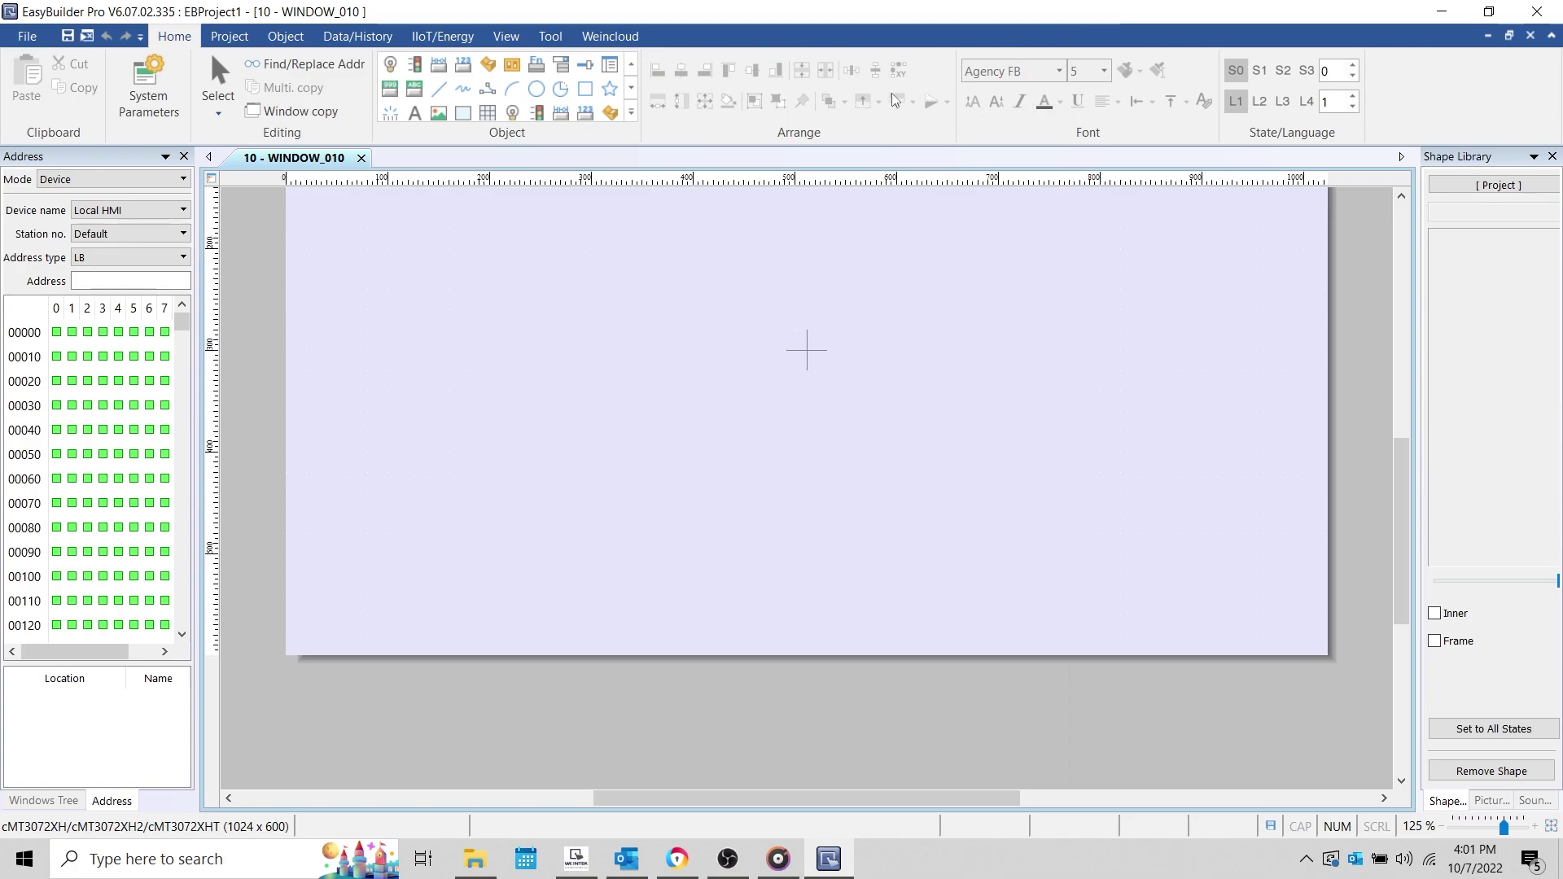
{"action": "left_click", "coordinate": [438, 36]}
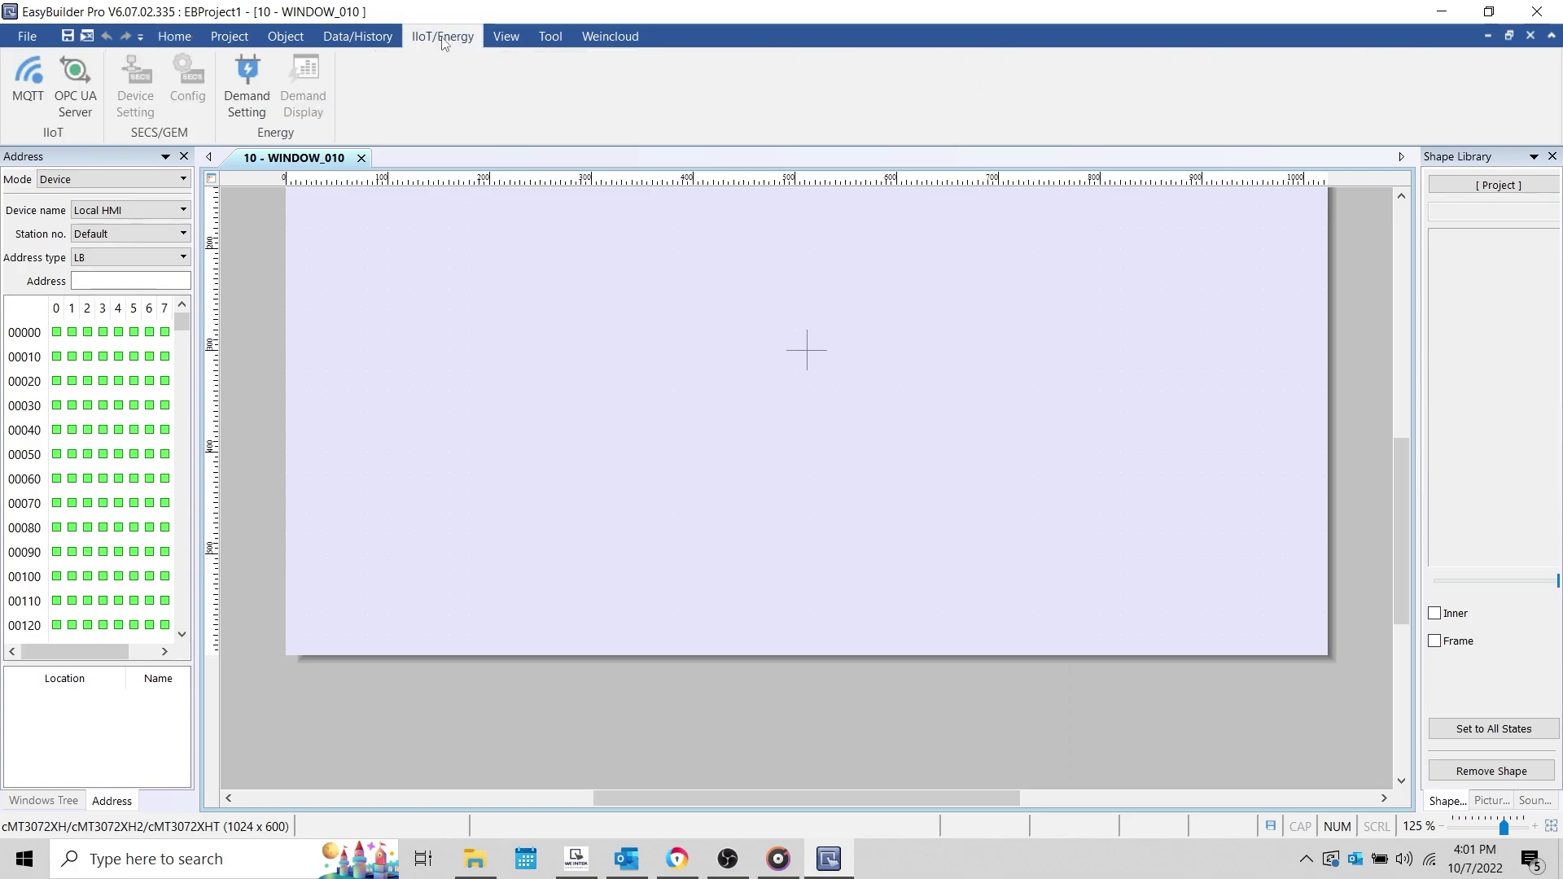
{"action": "left_click", "coordinate": [29, 92]}
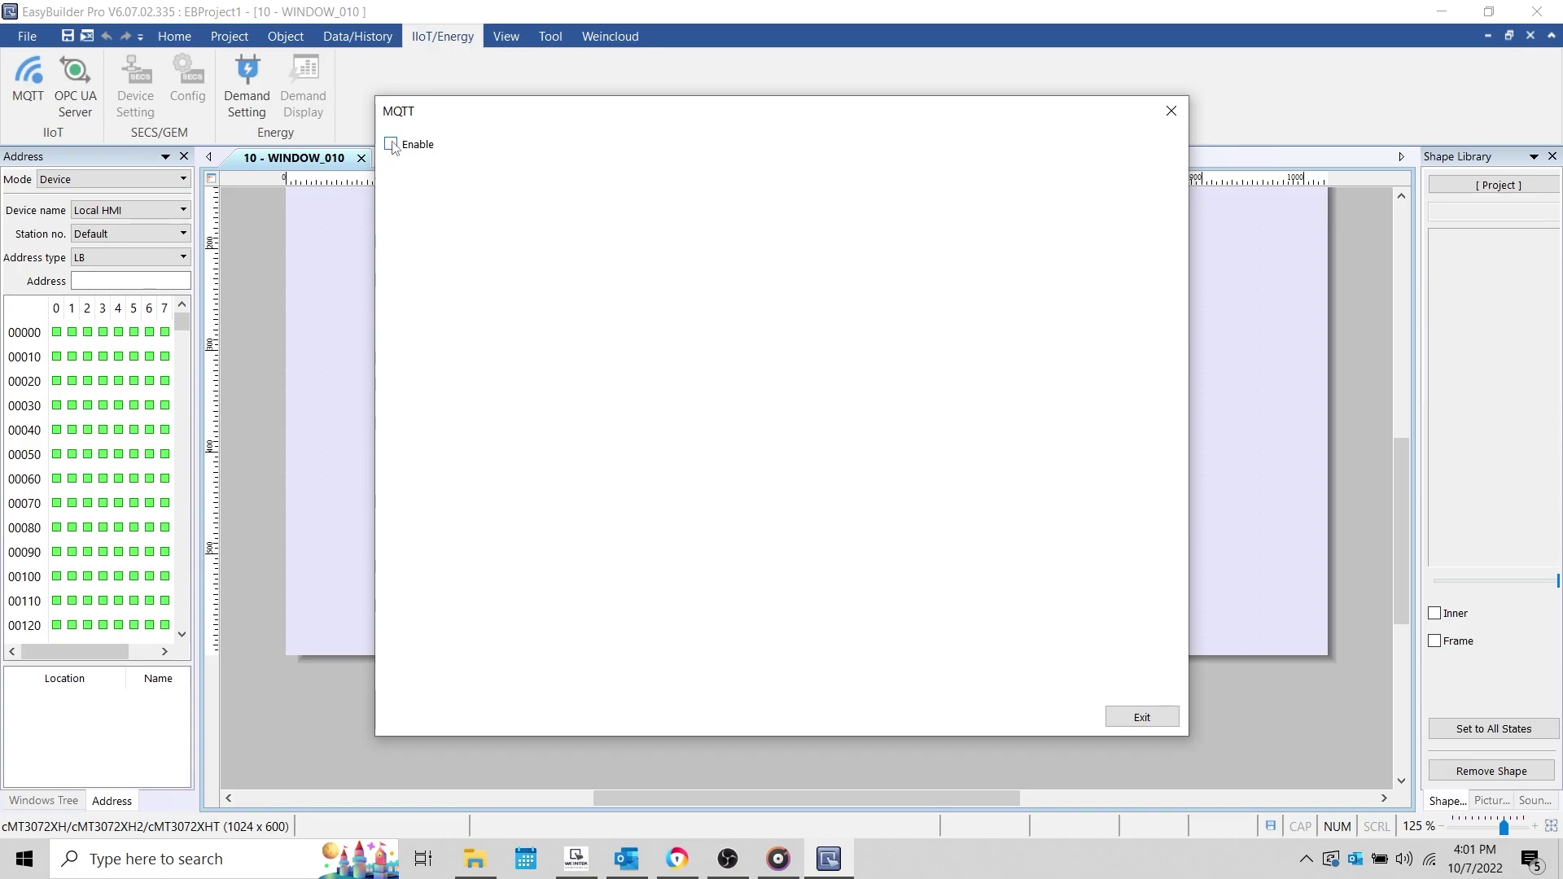
Step: Enable MQTT, start a new server object, and set its protocol to MQTT v3.1.1
{"action": "left_click", "coordinate": [391, 145]}
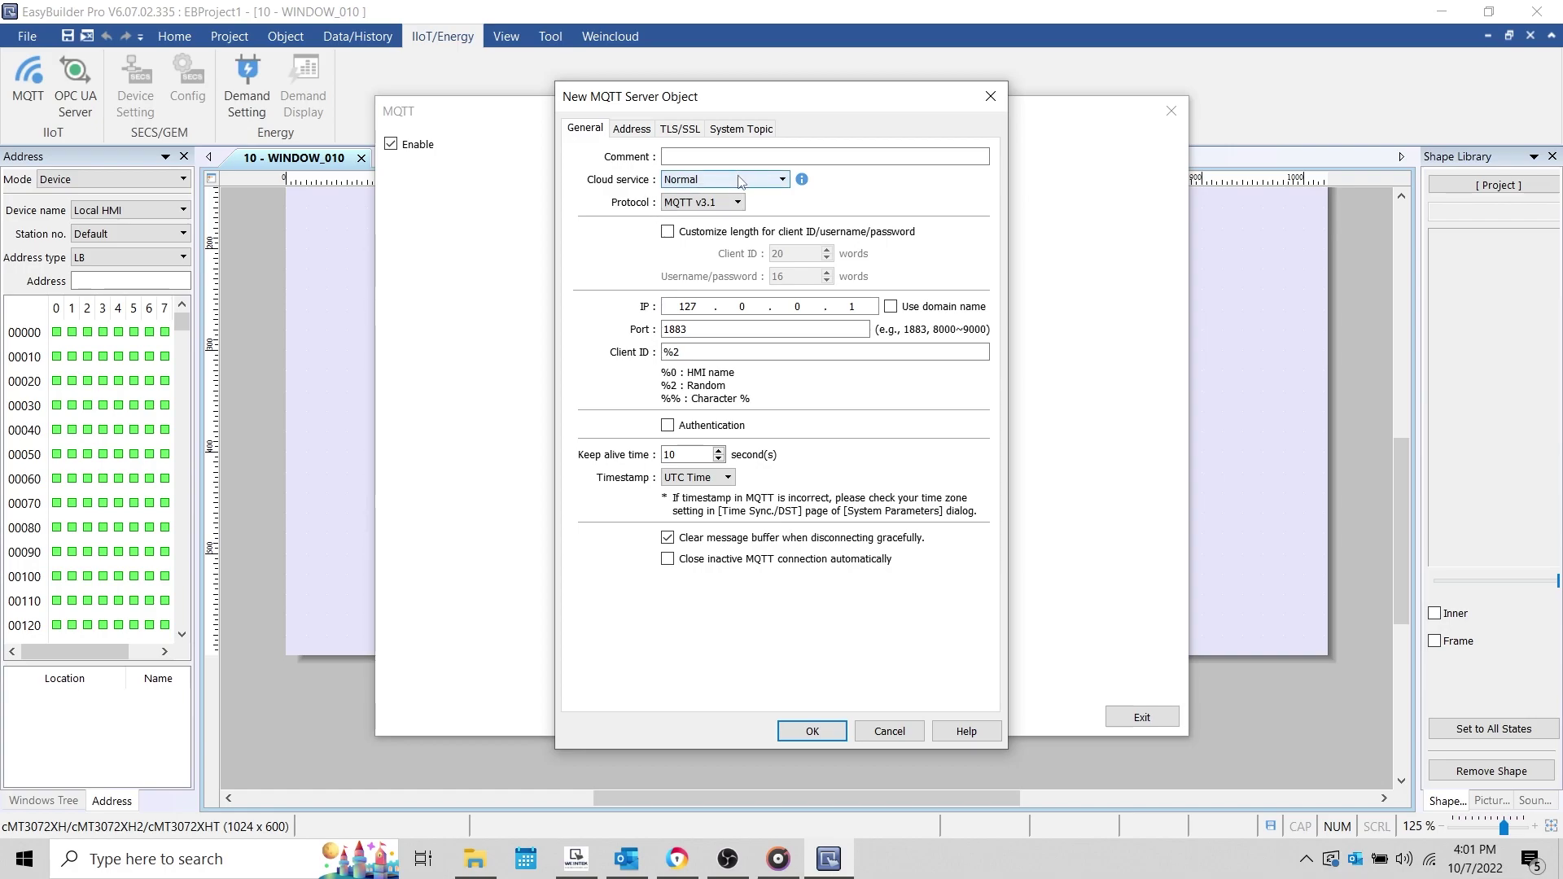
{"action": "left_click", "coordinate": [737, 203]}
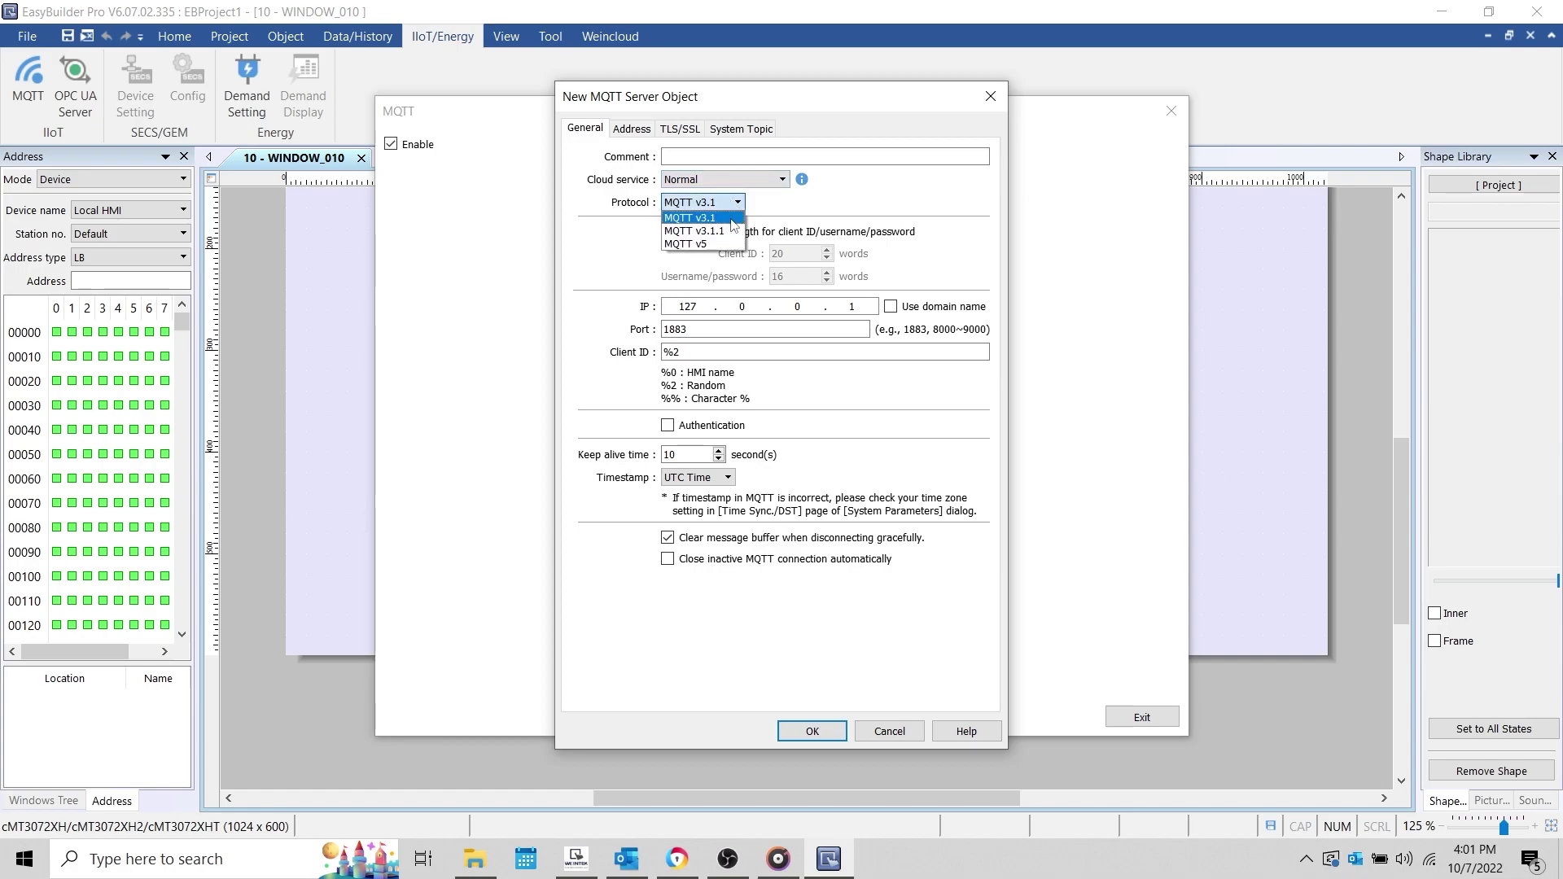
{"action": "left_click", "coordinate": [737, 232]}
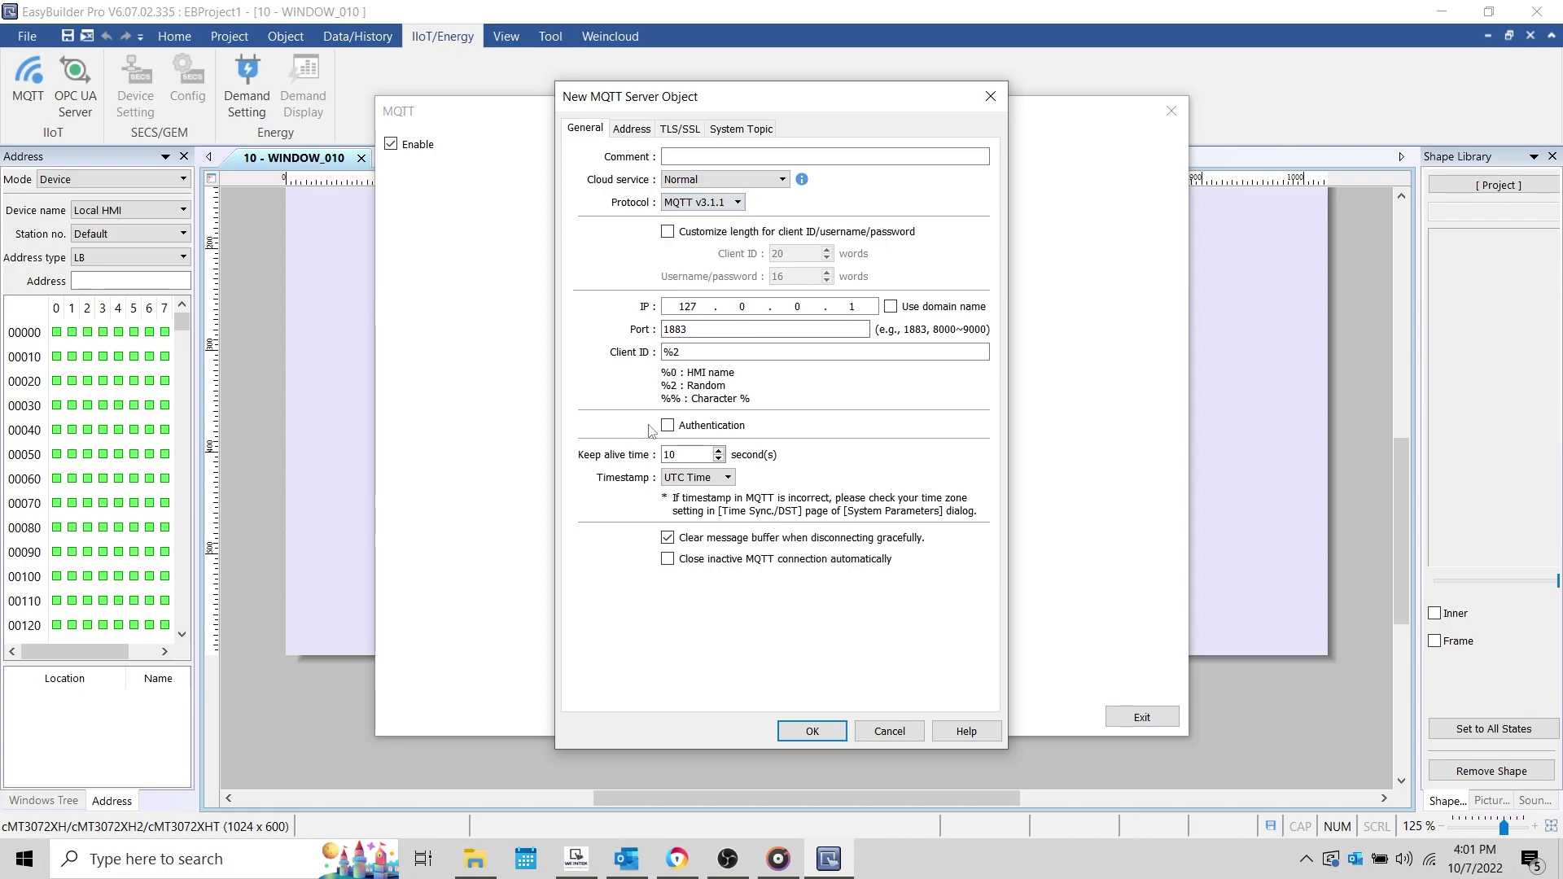
Step: Consult the AWS MQTT developer guide in Chrome, then return to the server settings
{"action": "left_click", "coordinate": [678, 859]}
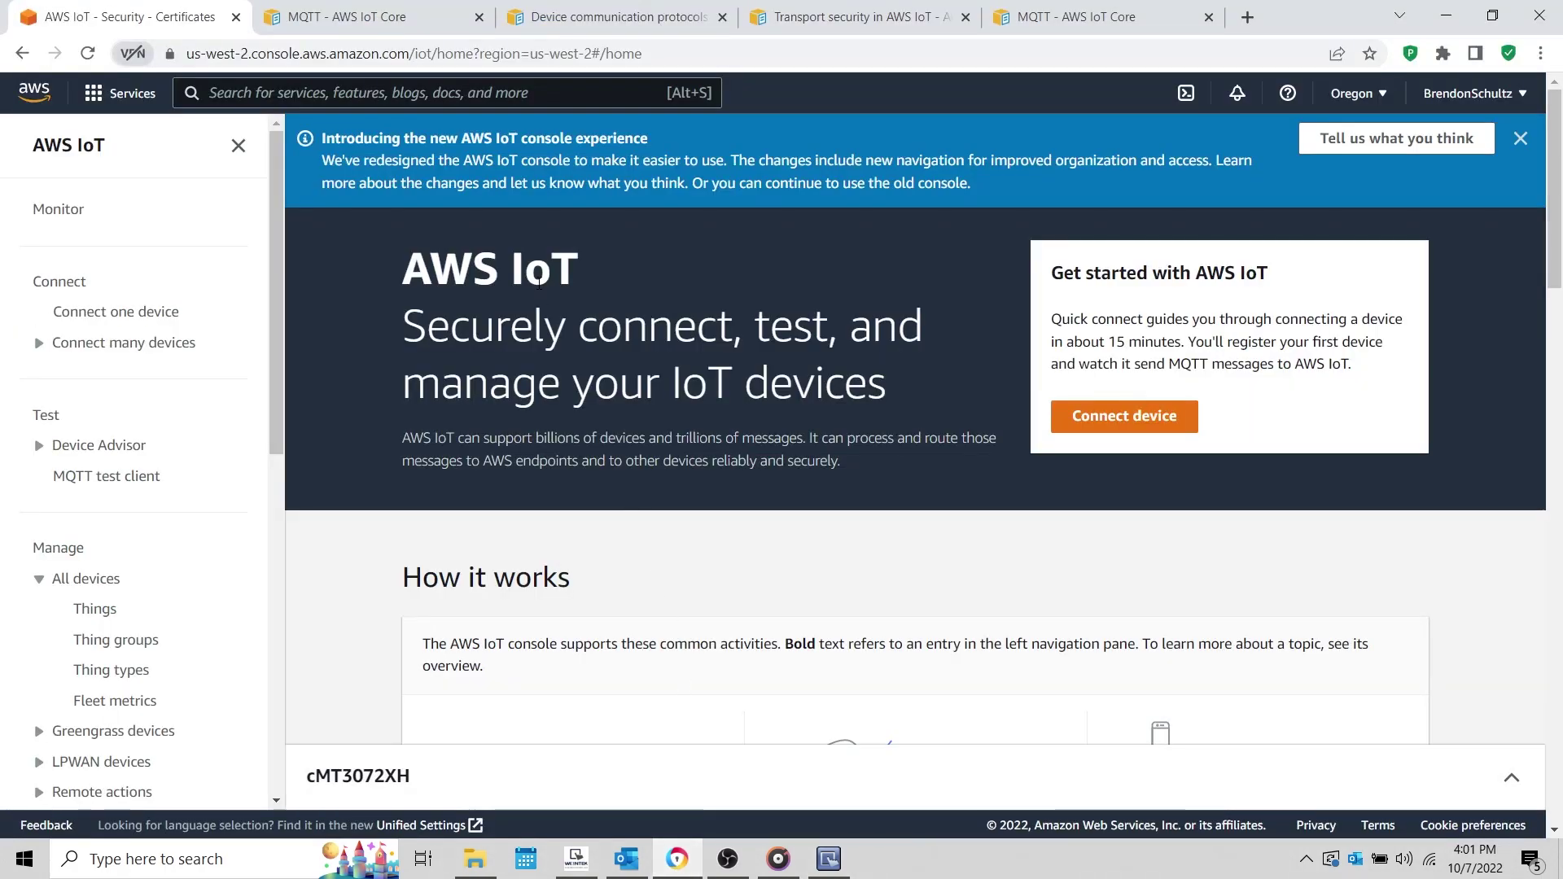
{"action": "left_click", "coordinate": [464, 24]}
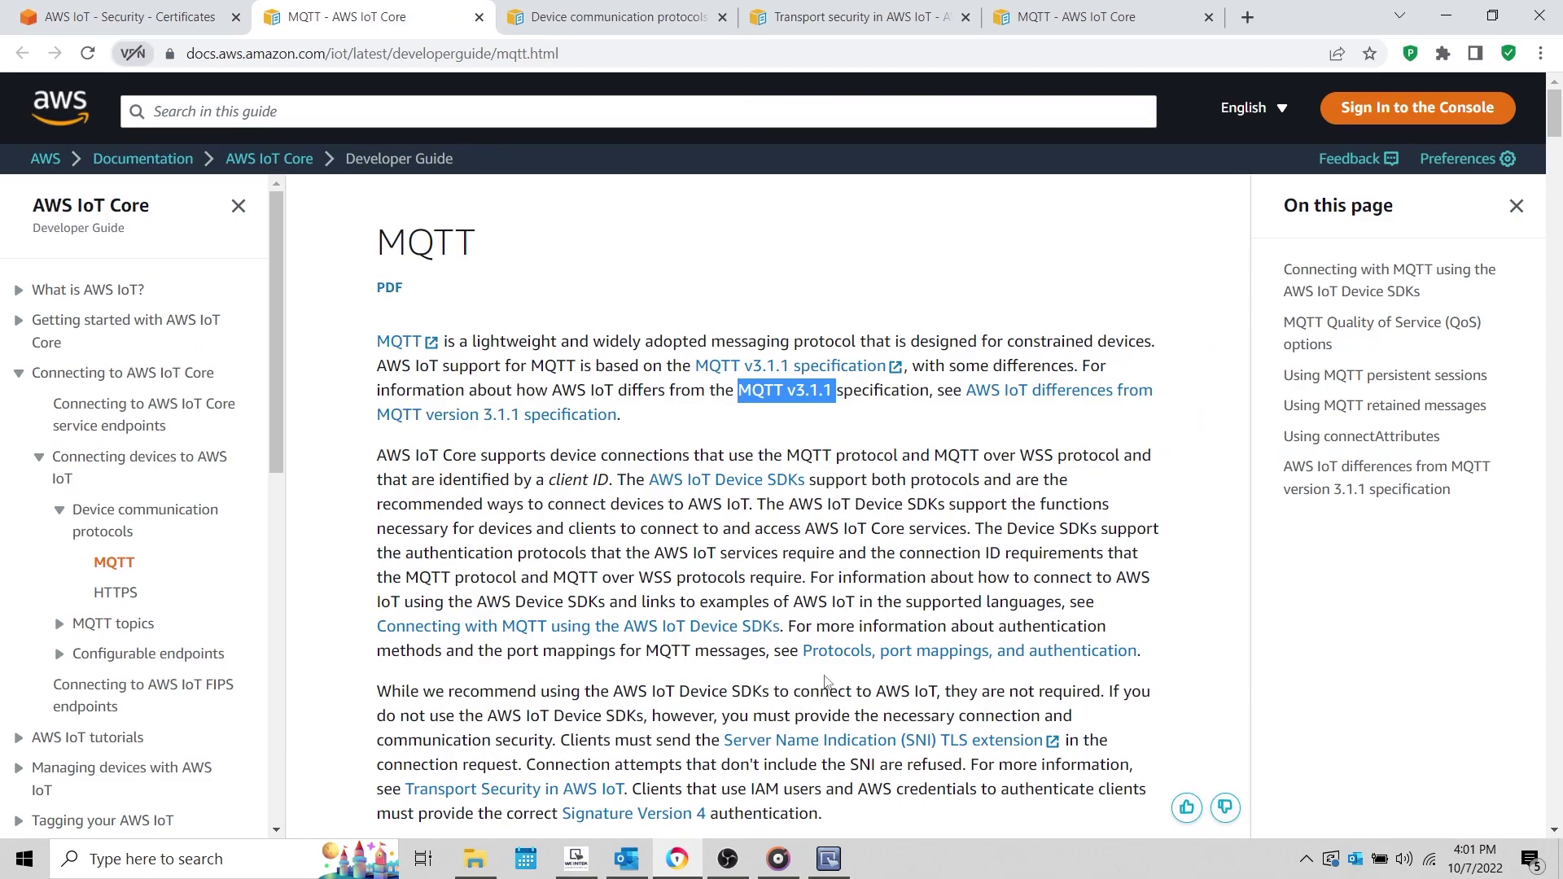
{"action": "left_click", "coordinate": [828, 859]}
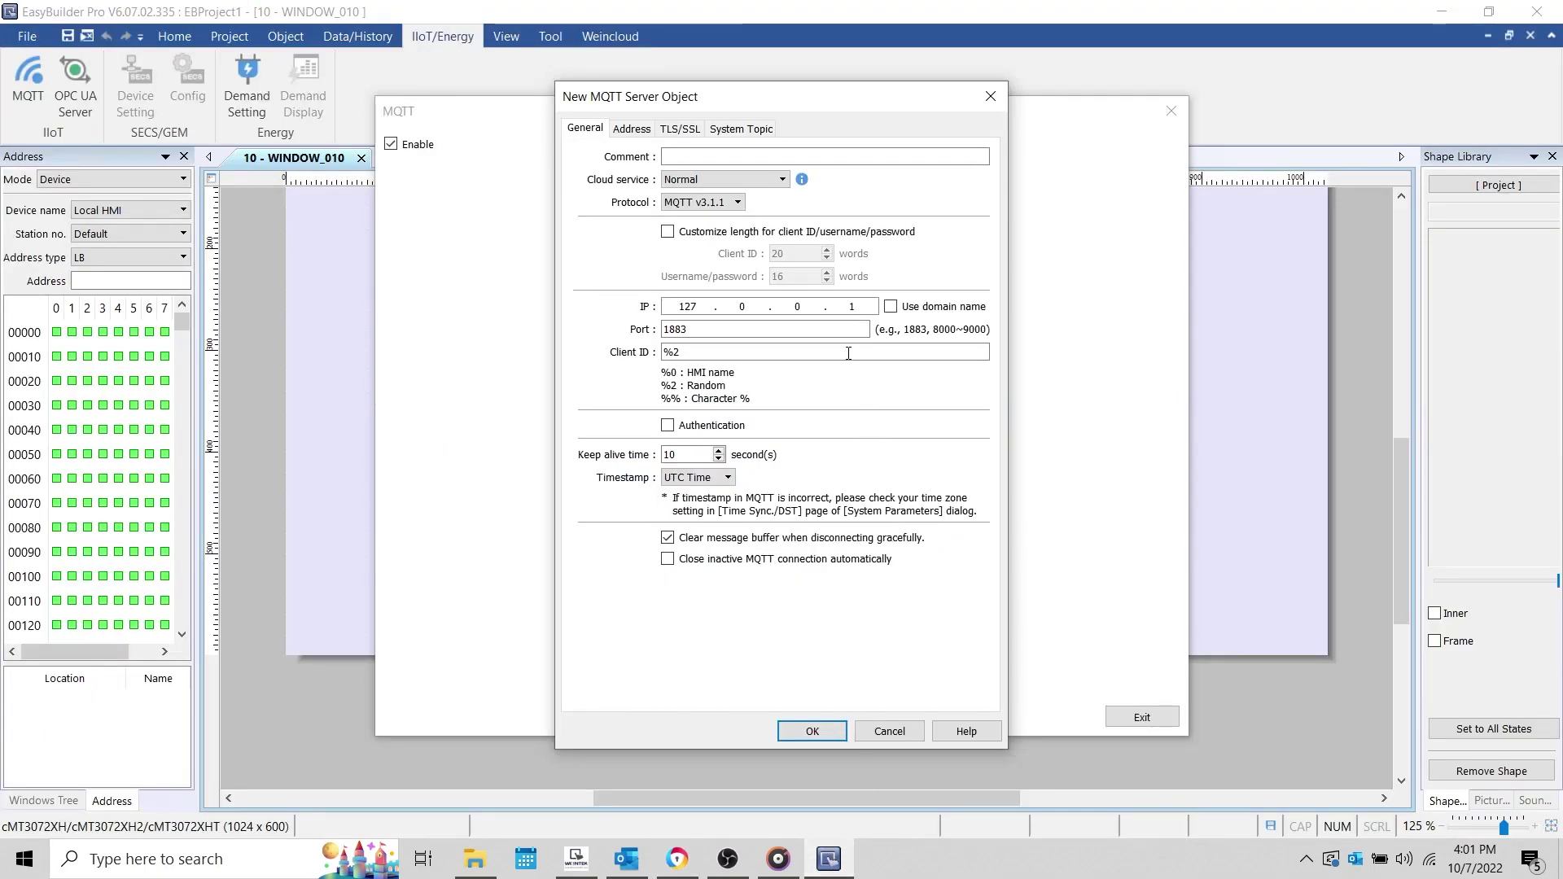
Step: Address the MQTT server by domain name instead of IP, still showing 127.0.0.1
{"action": "mouse_move", "coordinate": [804, 181]}
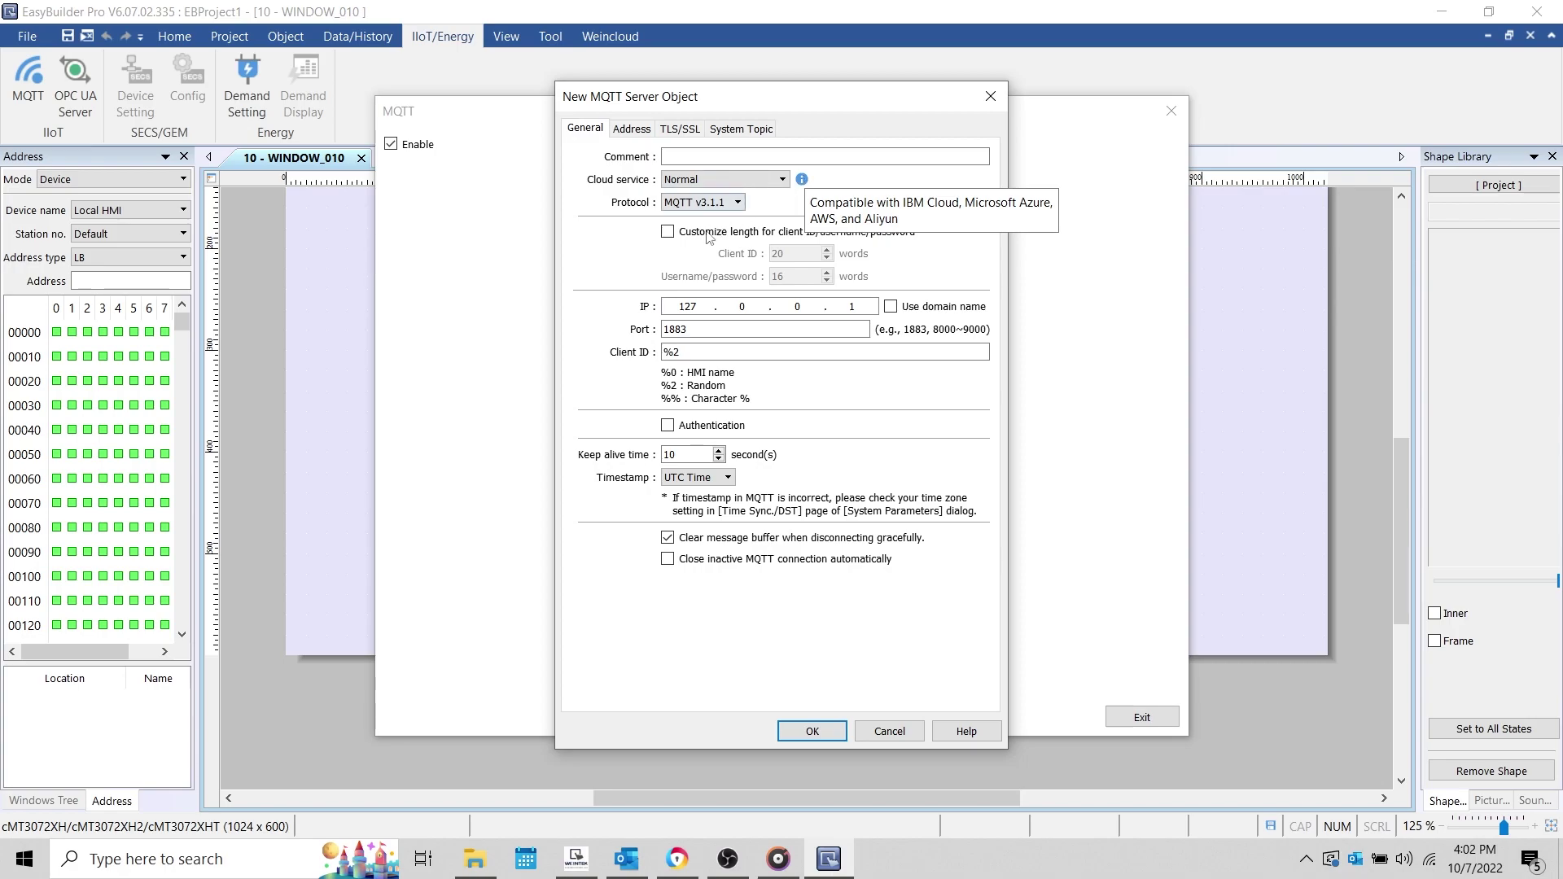
{"action": "left_click", "coordinate": [893, 307]}
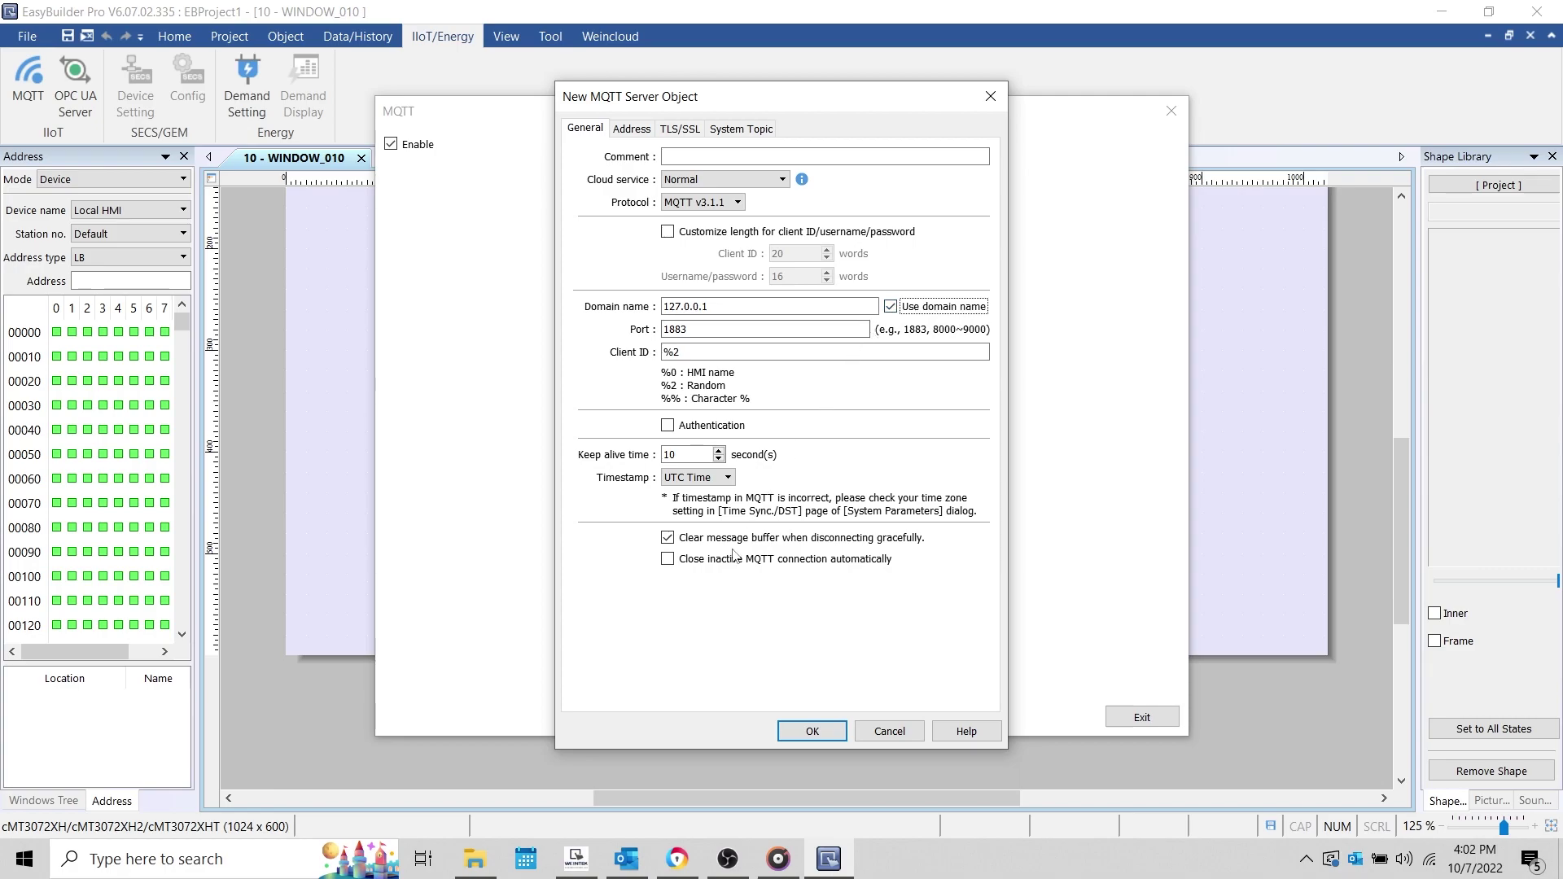
Step: Copy the device data endpoint from the AWS IoT console's Settings page
{"action": "left_click", "coordinate": [677, 859]}
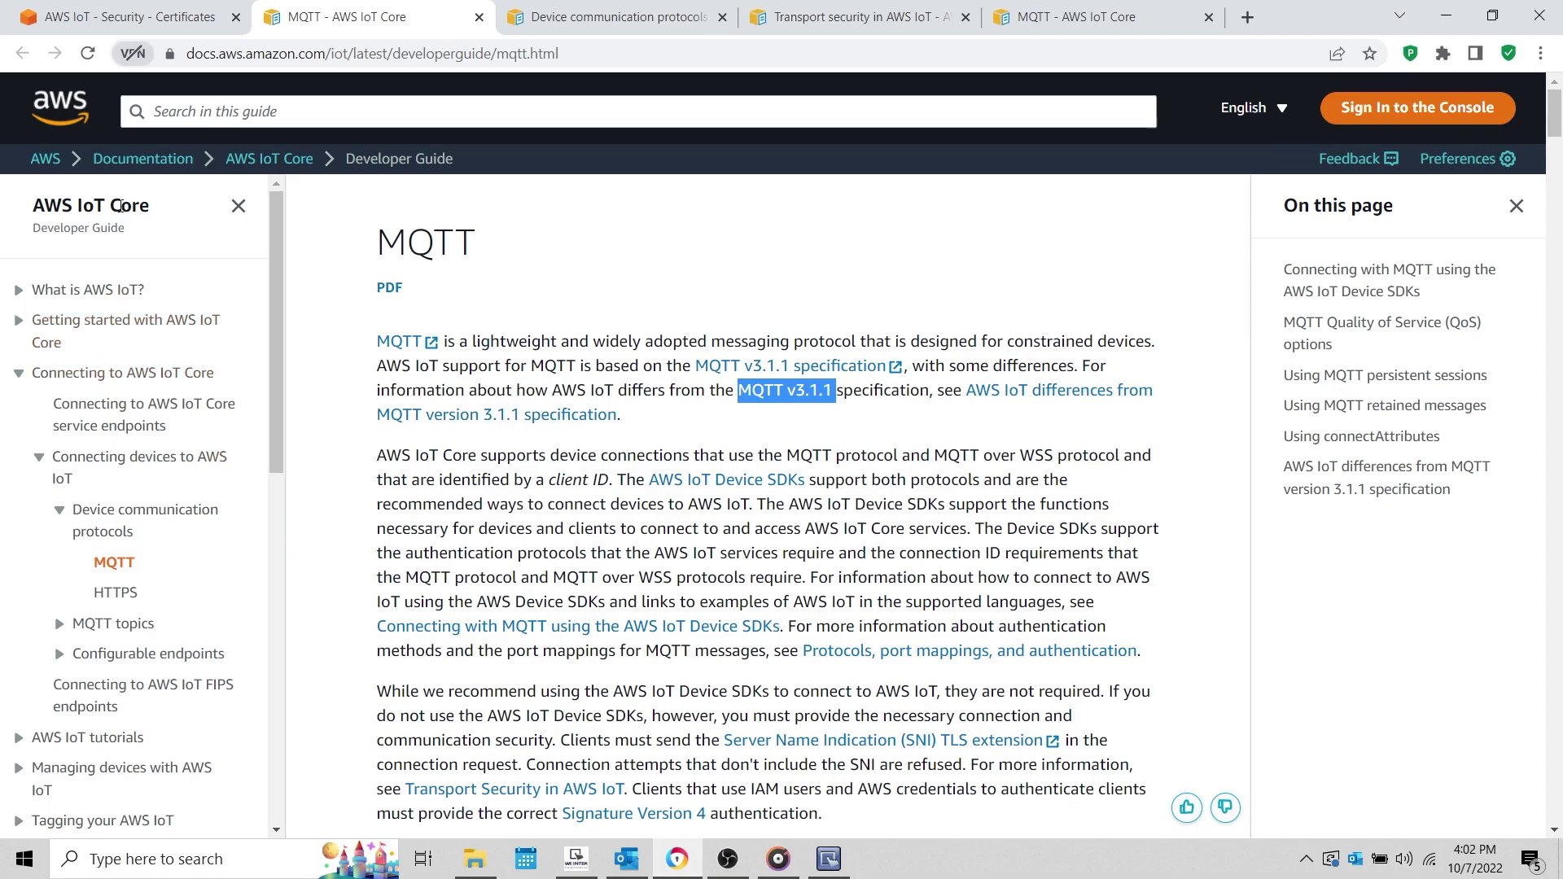
{"action": "left_click", "coordinate": [151, 8]}
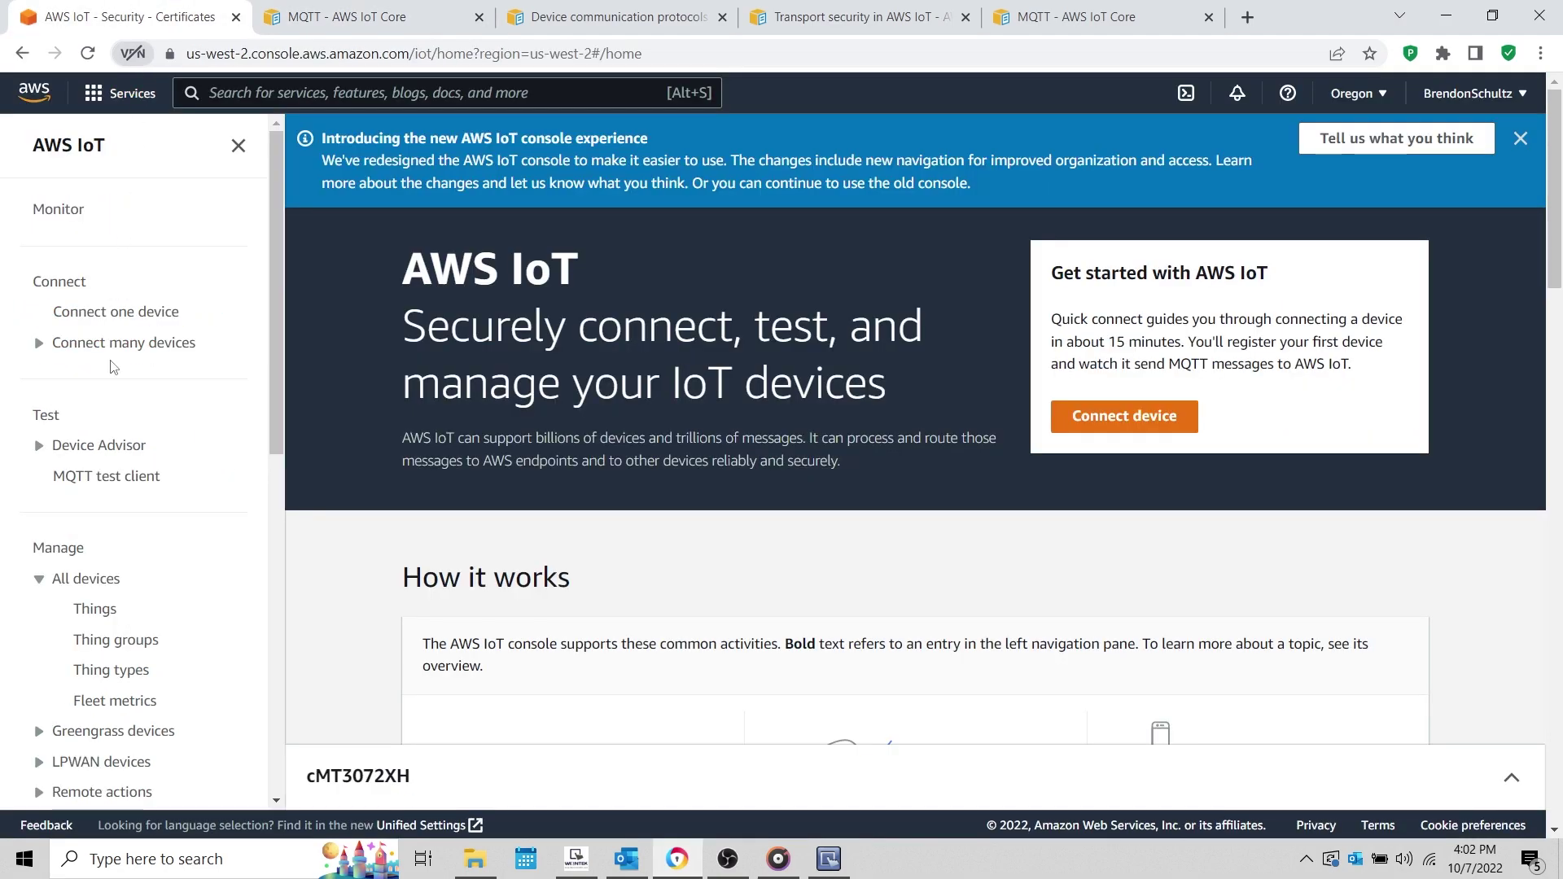
{"action": "scroll", "coordinate": [112, 366], "scroll_direction": "down", "scroll_amount": 5}
{"action": "scroll", "coordinate": [112, 366], "scroll_direction": "down", "scroll_amount": 1}
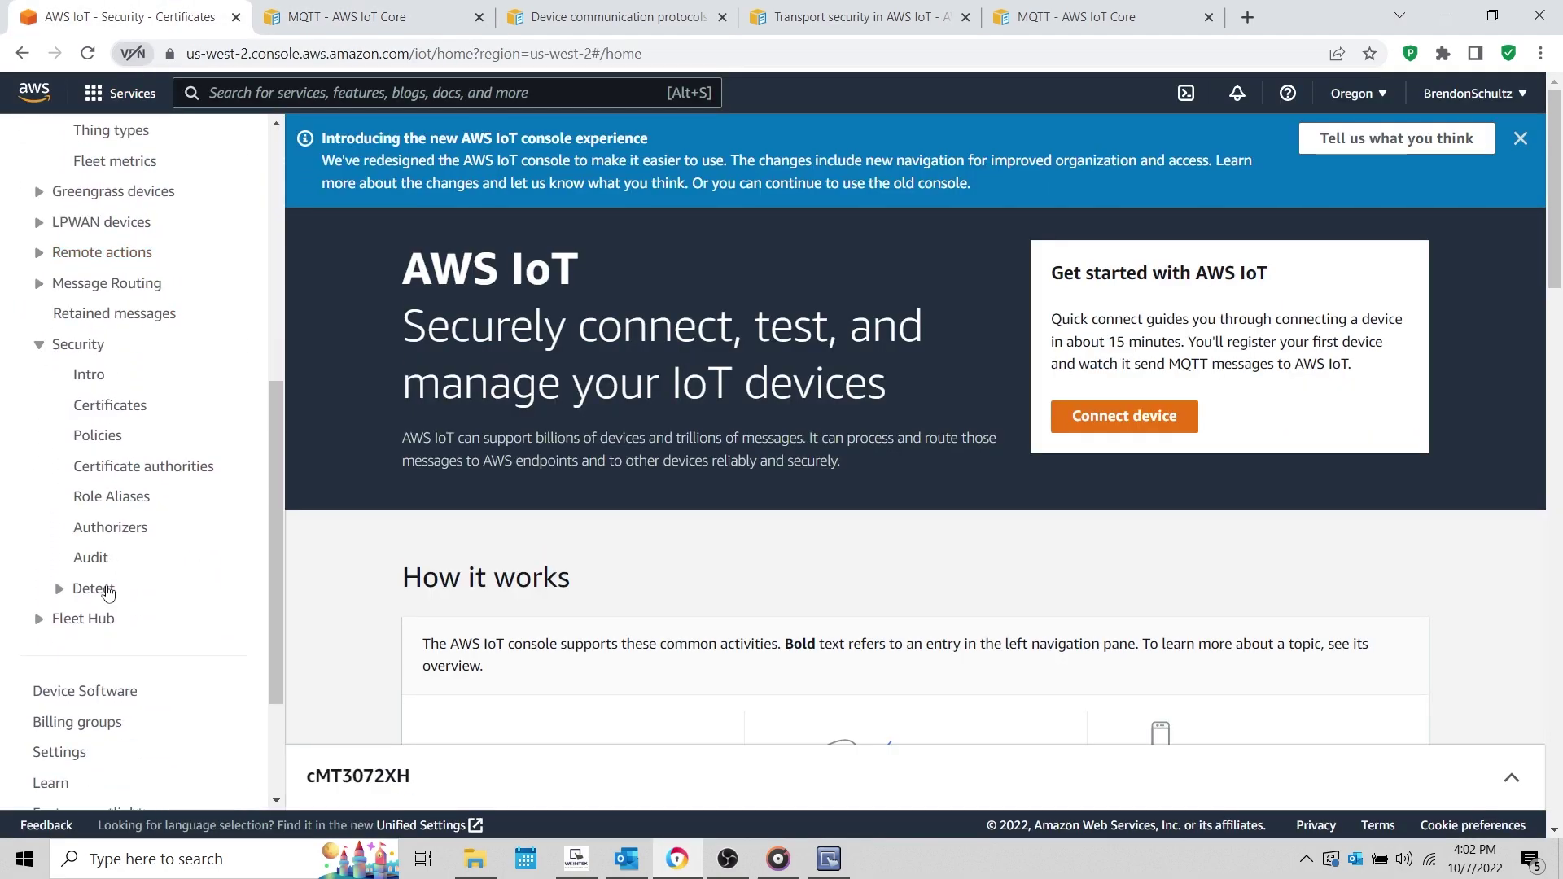
{"action": "left_click", "coordinate": [58, 752]}
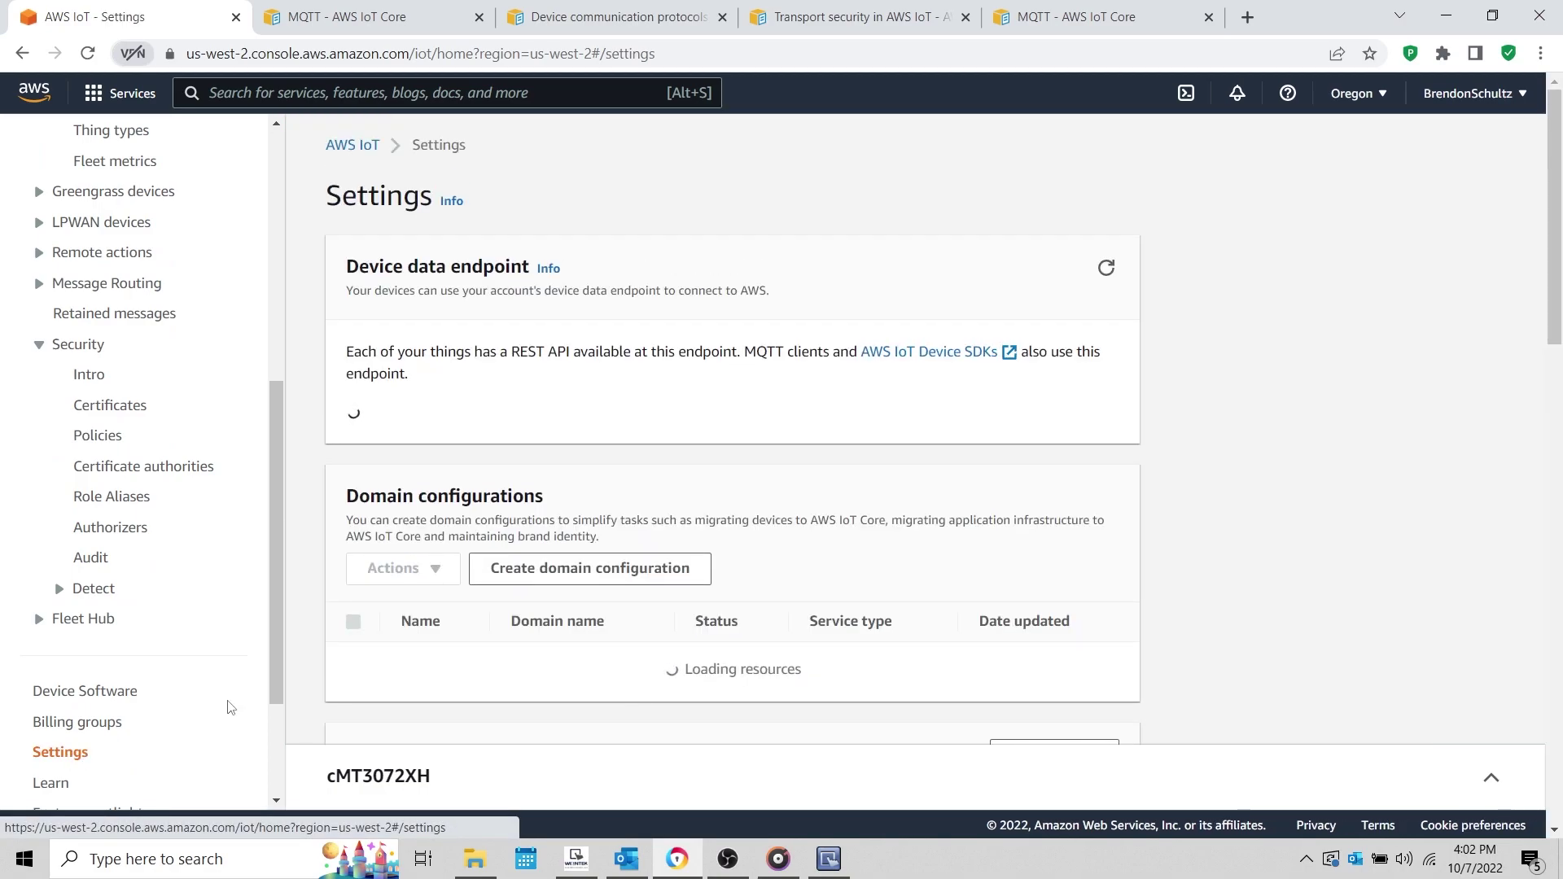
{"action": "left_click", "coordinate": [355, 437]}
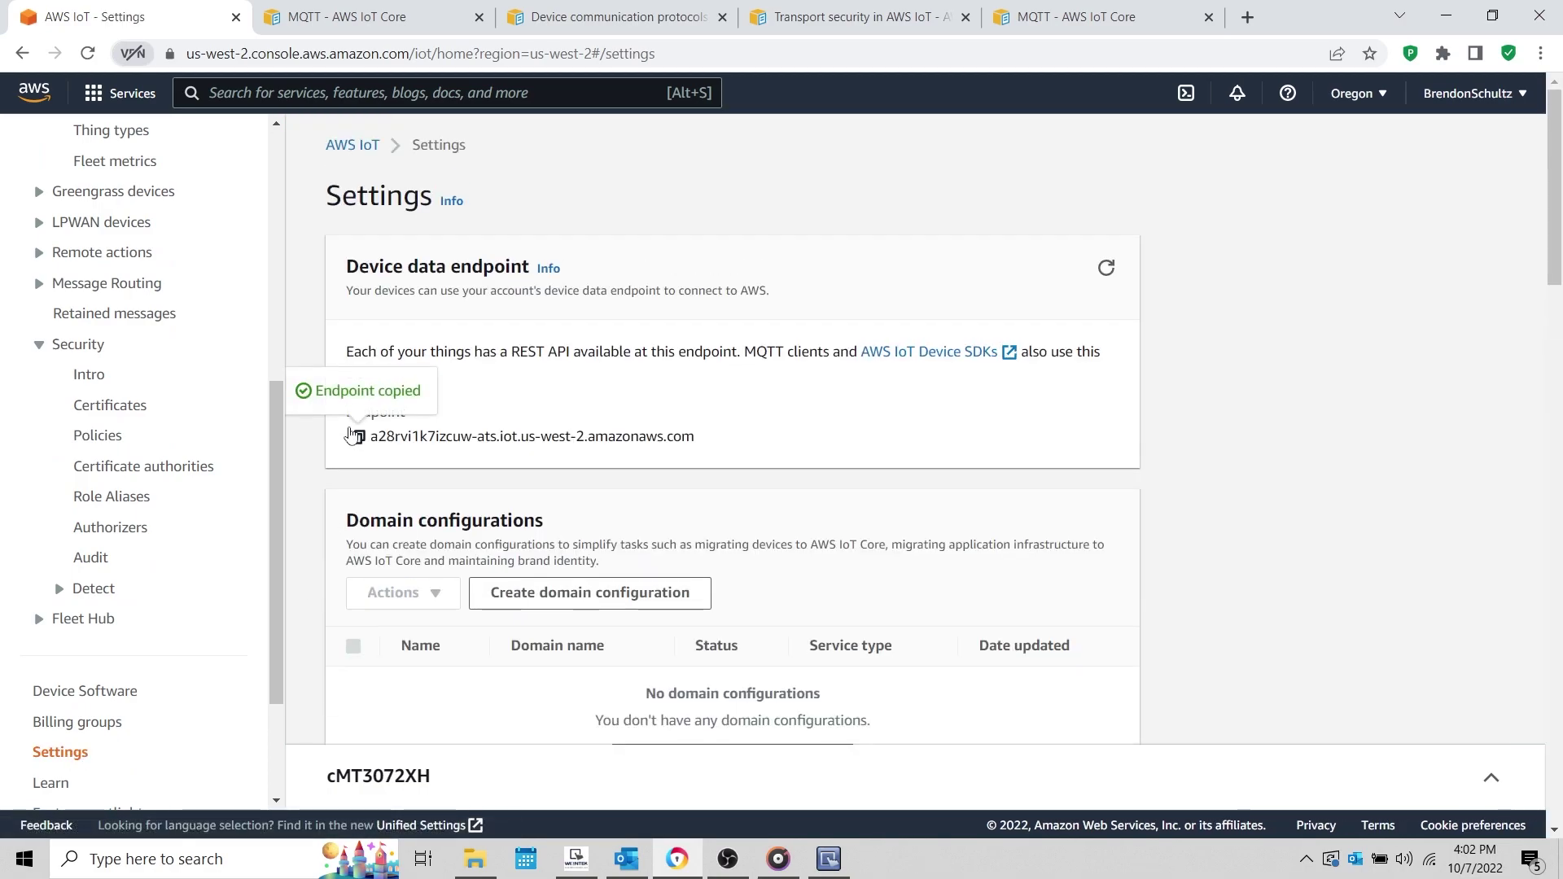
Step: Replace 127.0.0.1 with the pasted AWS endpoint in EasyBuilder's Domain name field
{"action": "left_click", "coordinate": [1446, 16]}
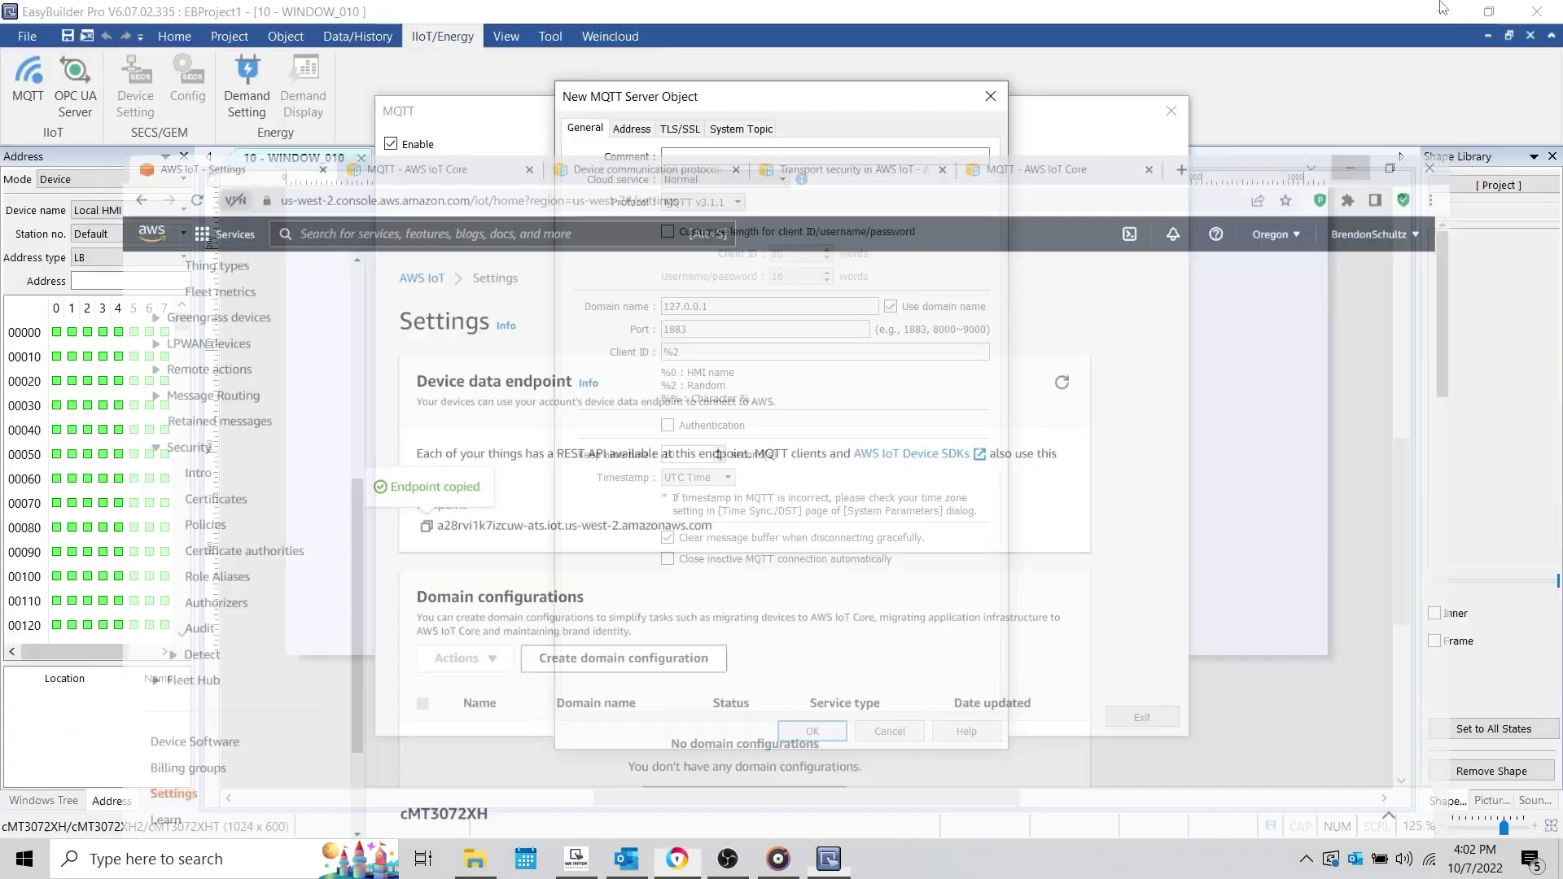
{"action": "left_click", "coordinate": [789, 315]}
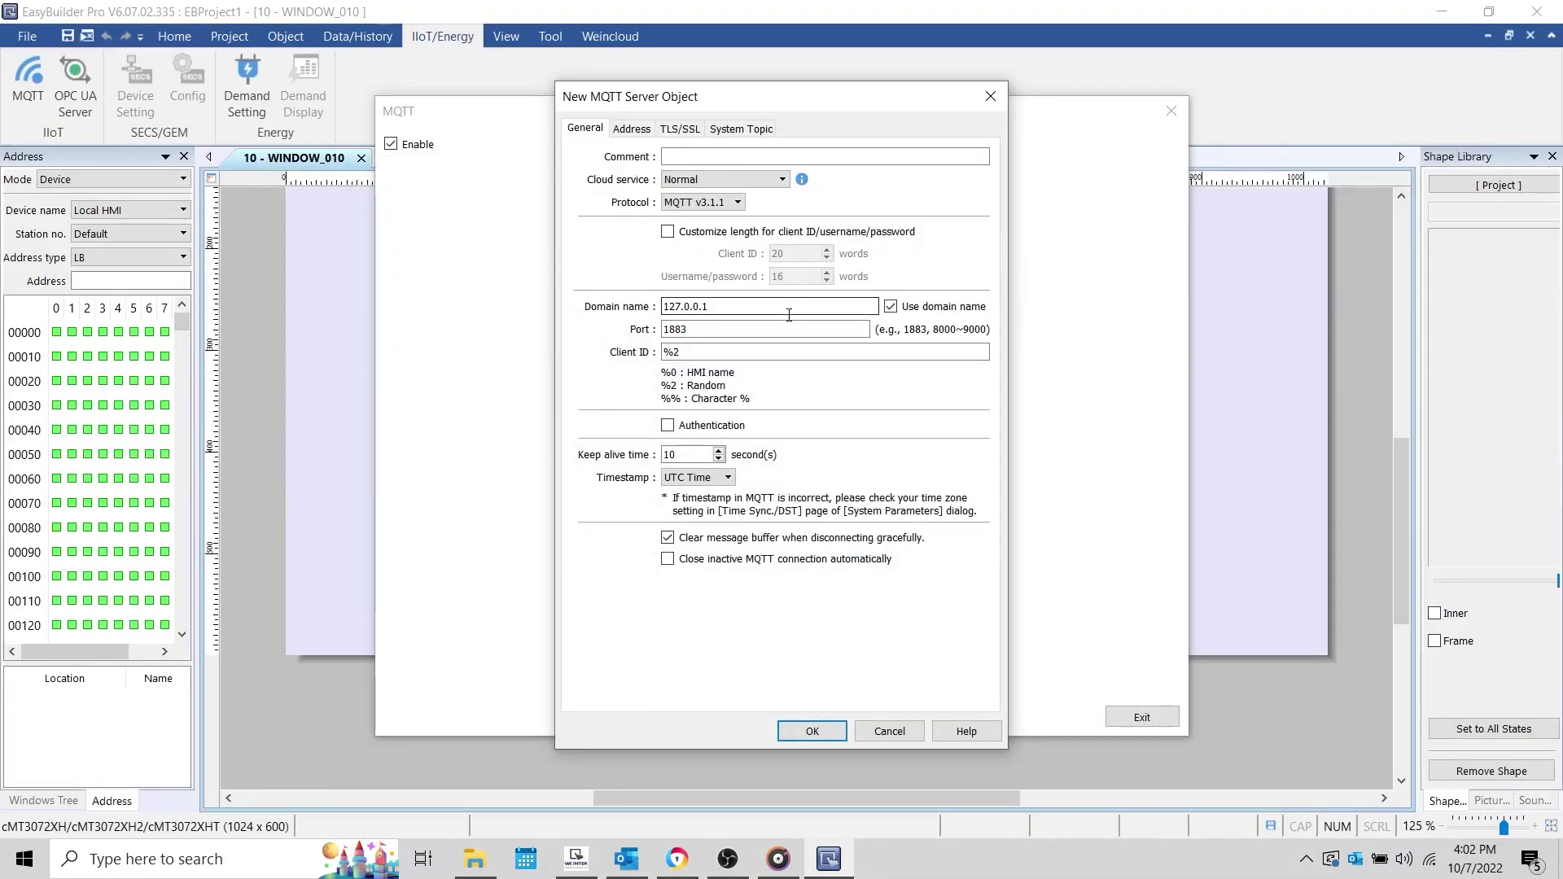
{"action": "double_click", "coordinate": [789, 315]}
{"action": "key", "text": "ctrl+v"}
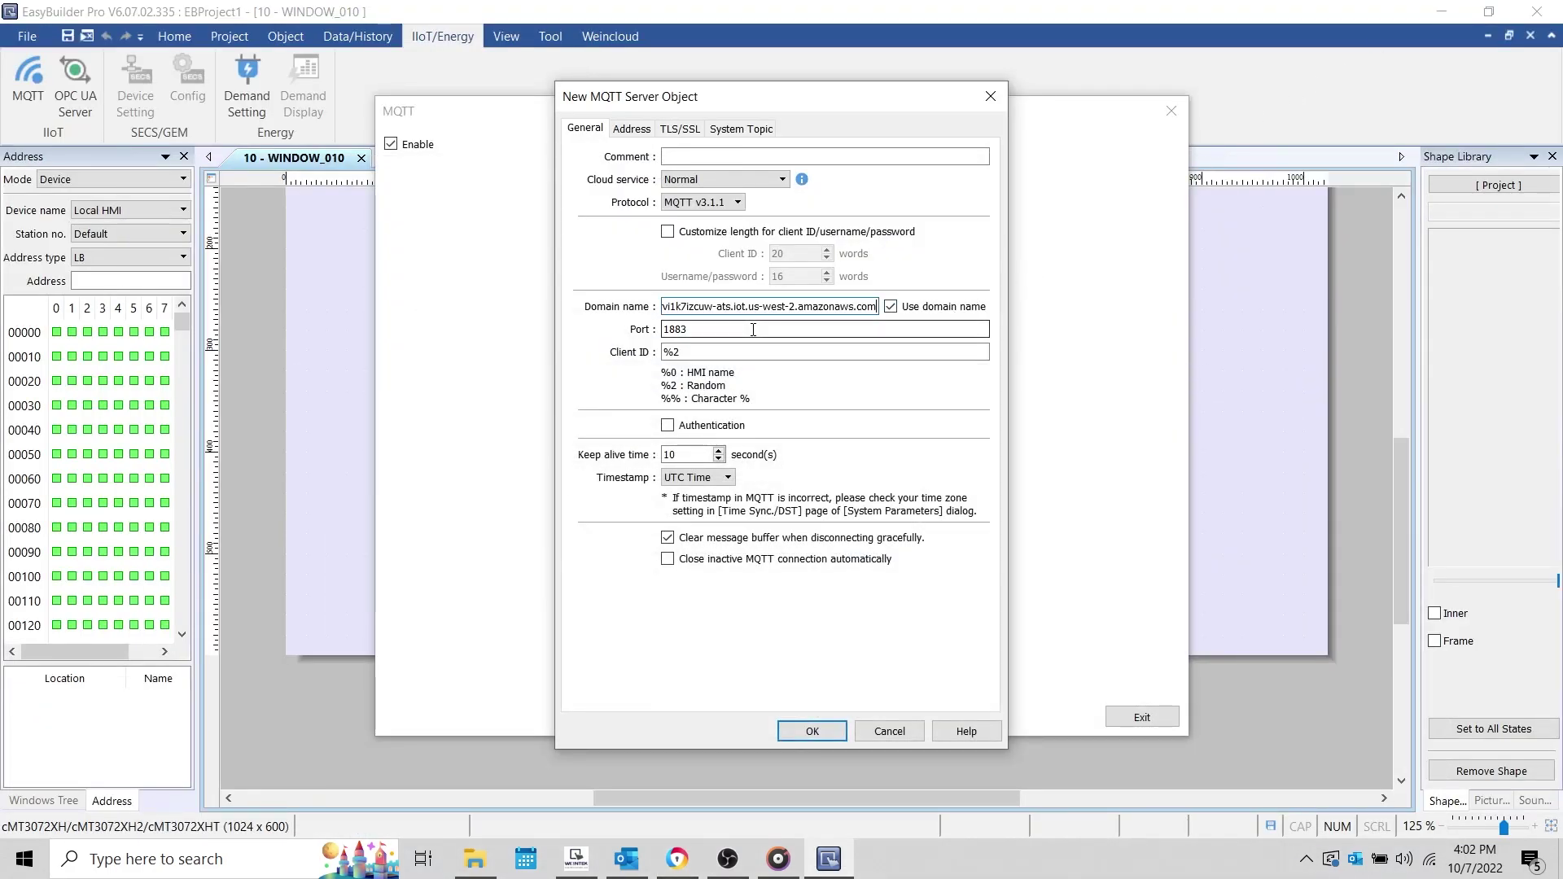
Step: Check AWS's device communication protocols page confirming MQTT with X.509 uses port 8883
{"action": "left_click", "coordinate": [685, 874]}
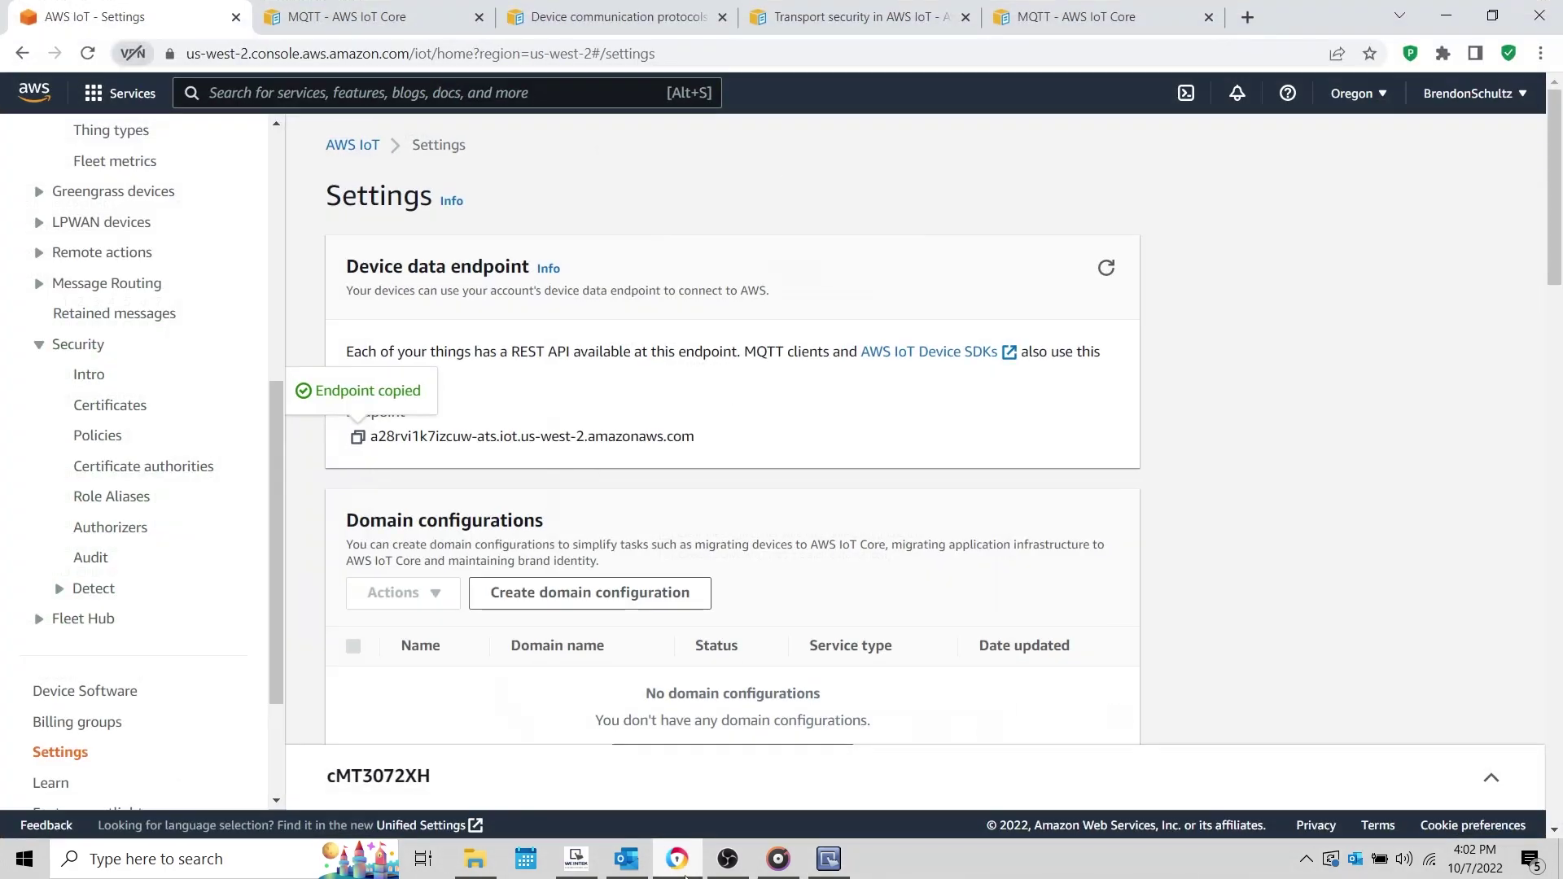
{"action": "left_click", "coordinate": [649, 17]}
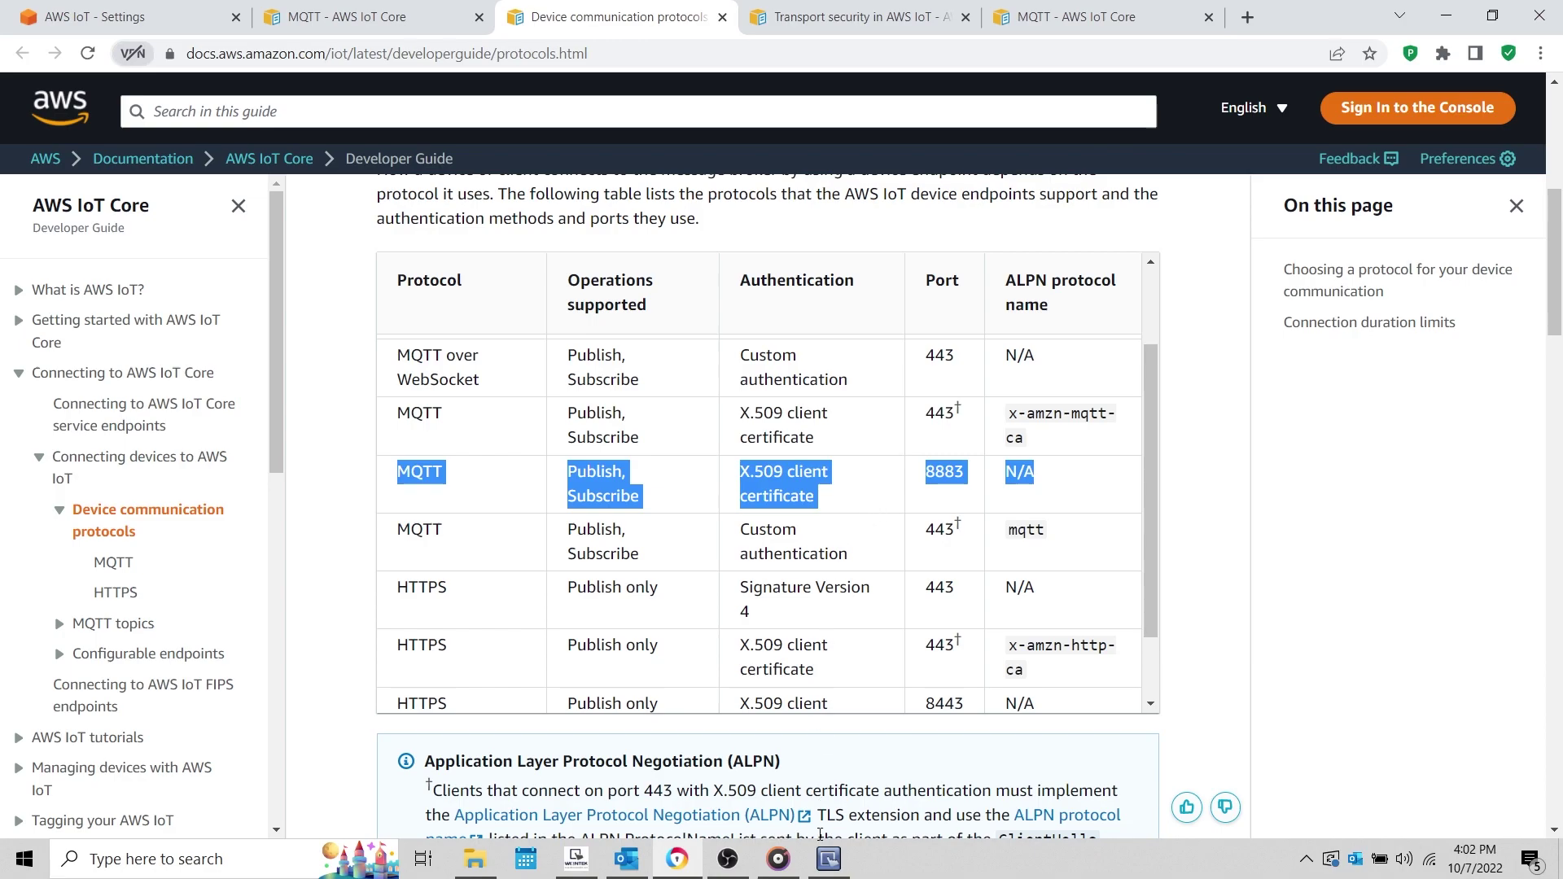
{"action": "left_click", "coordinate": [829, 859]}
Step: Change the MQTT server port from 1883 to 8883 and inspect the %2 client ID
{"action": "left_click", "coordinate": [720, 330]}
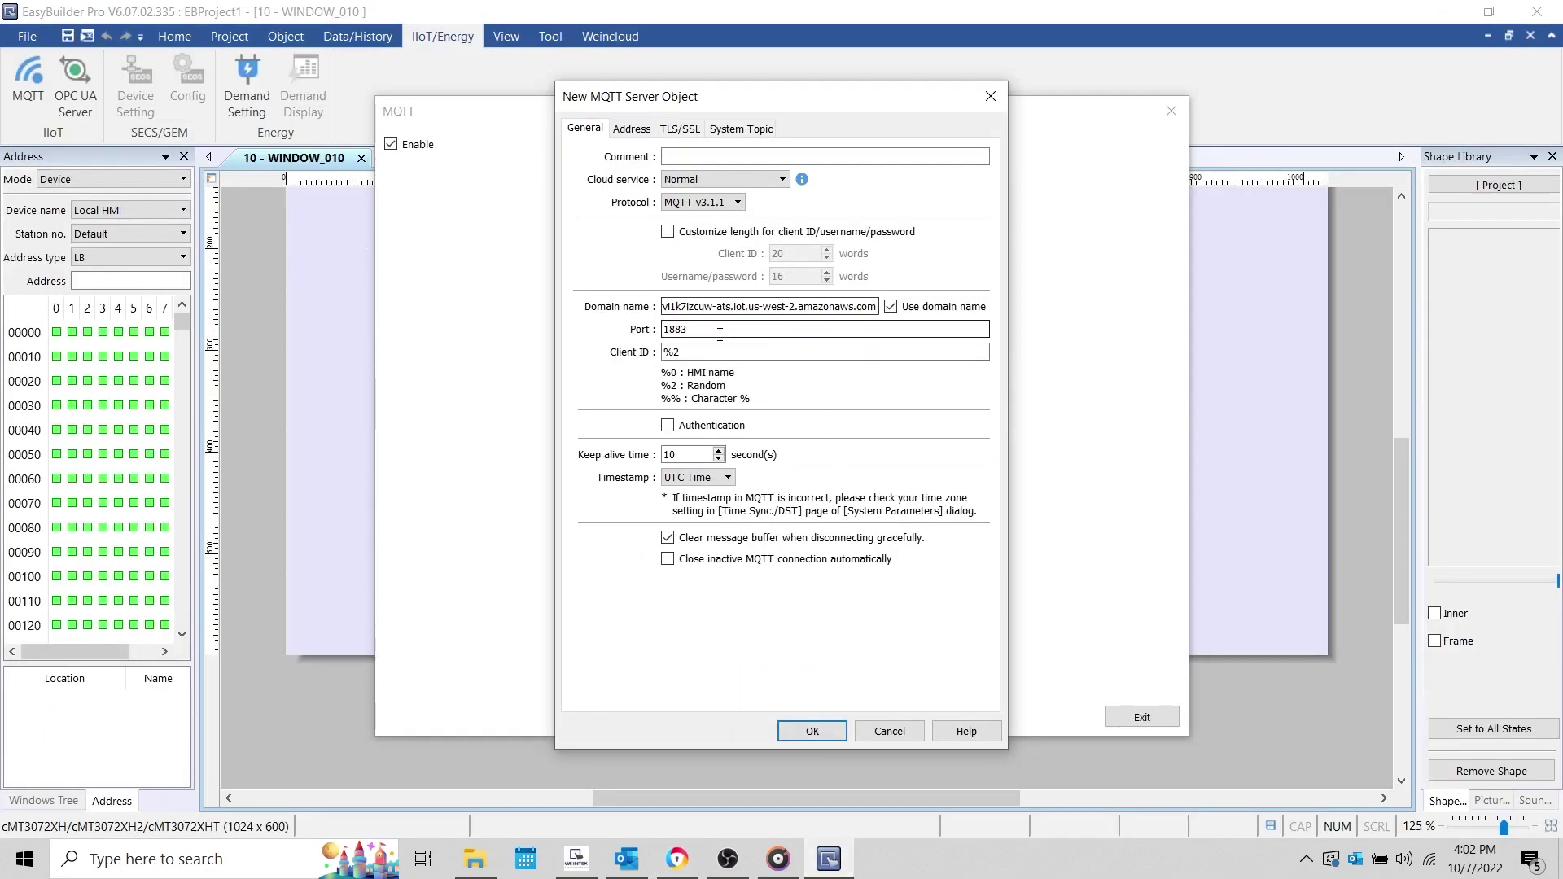
{"action": "double_click", "coordinate": [720, 330]}
{"action": "type", "text": "8883"}
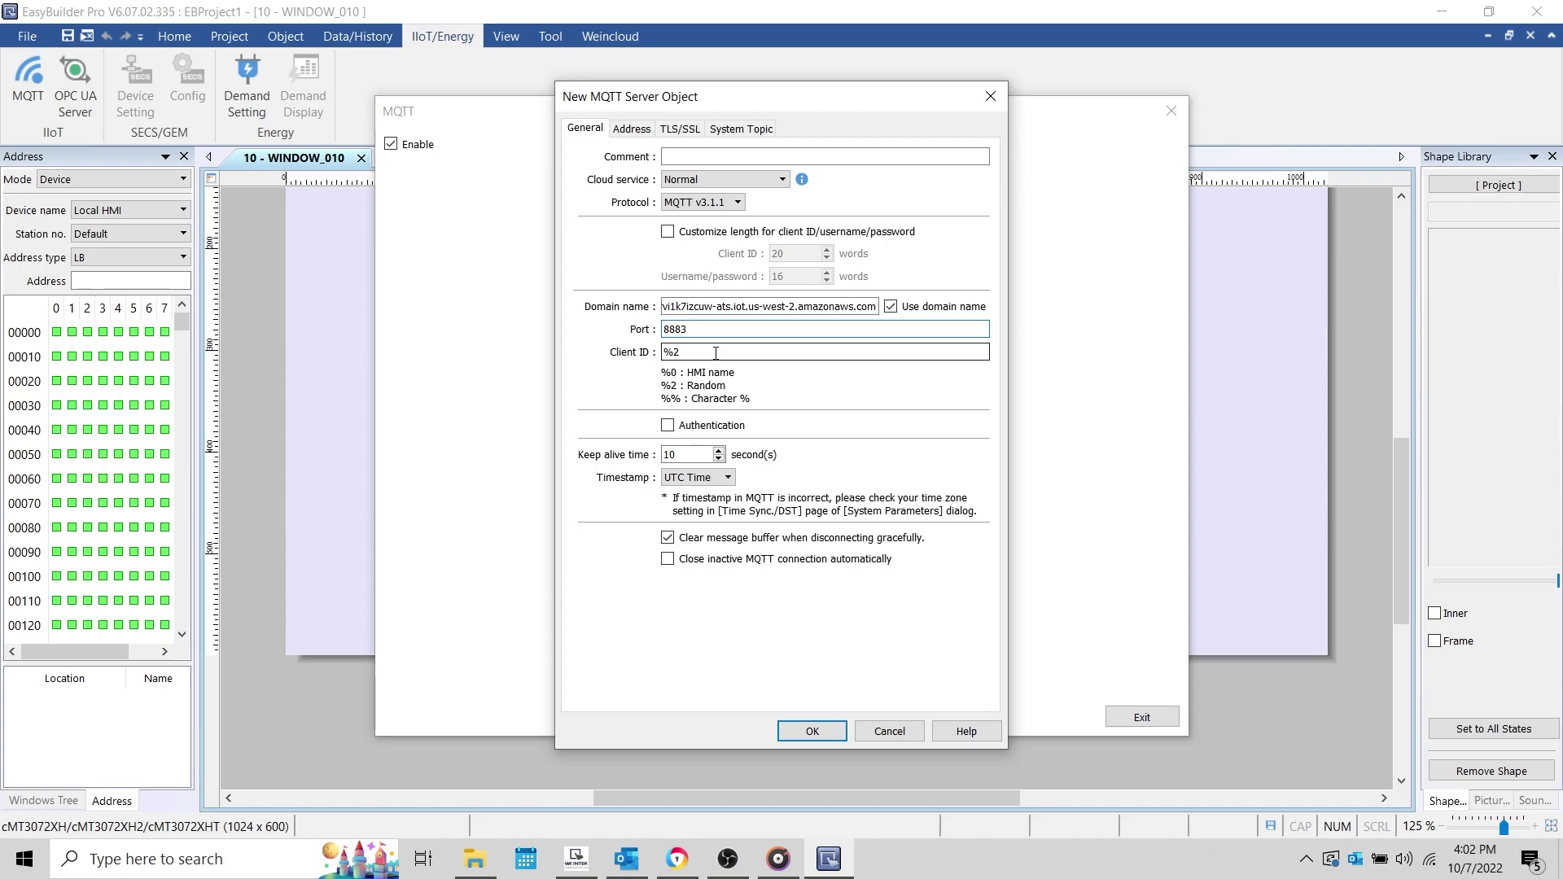
{"action": "double_click", "coordinate": [687, 356]}
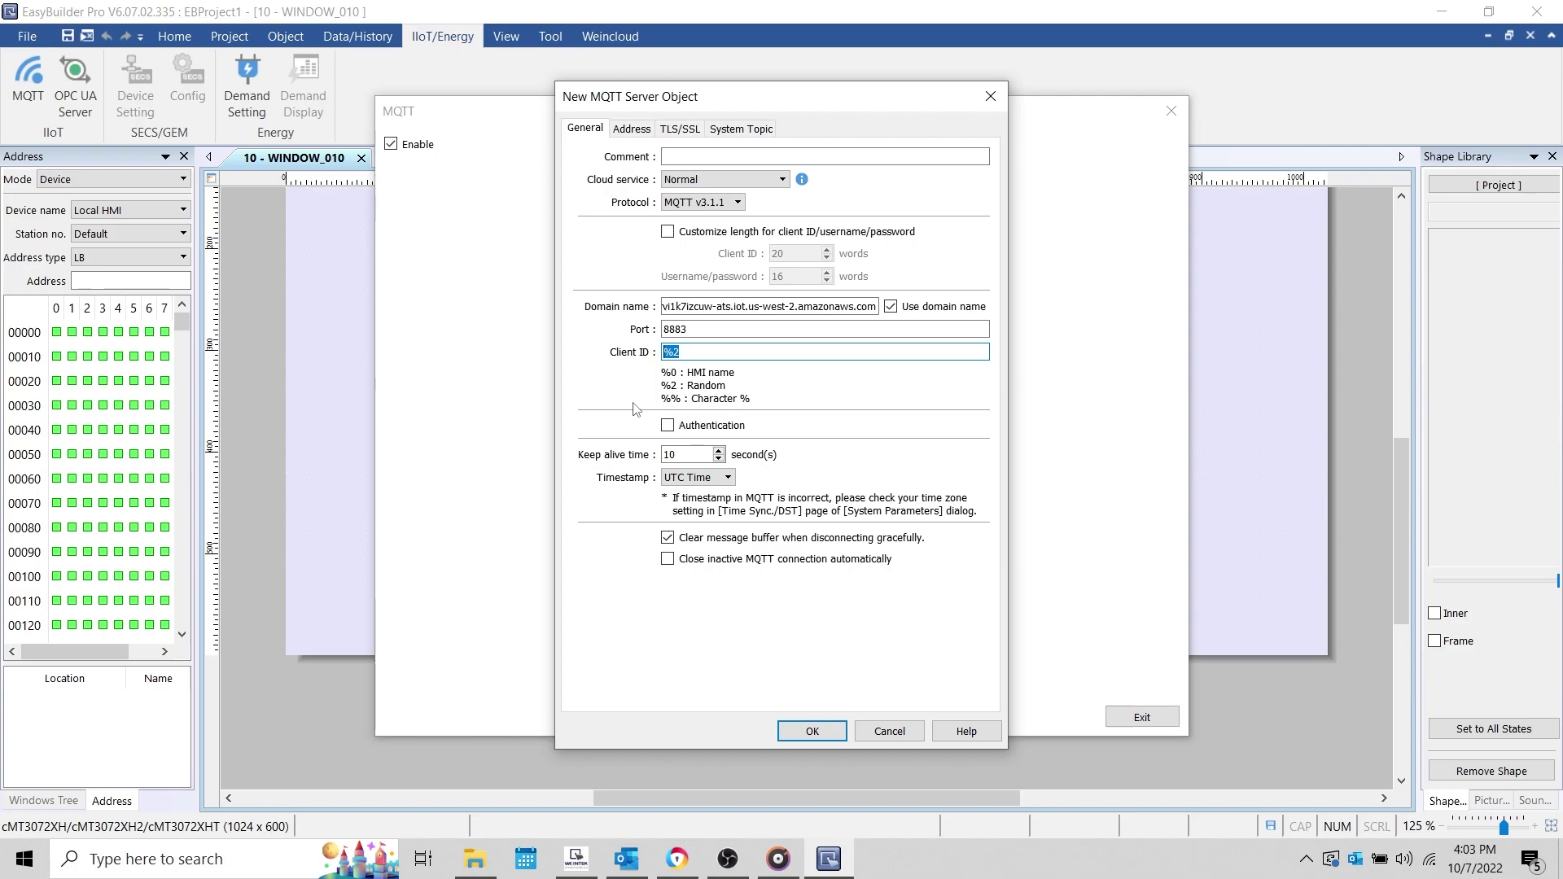
Step: Keep authentication off and UTC Time timestamps, and auto-close inactive connections after 1 second
{"action": "key", "text": "Tab"}
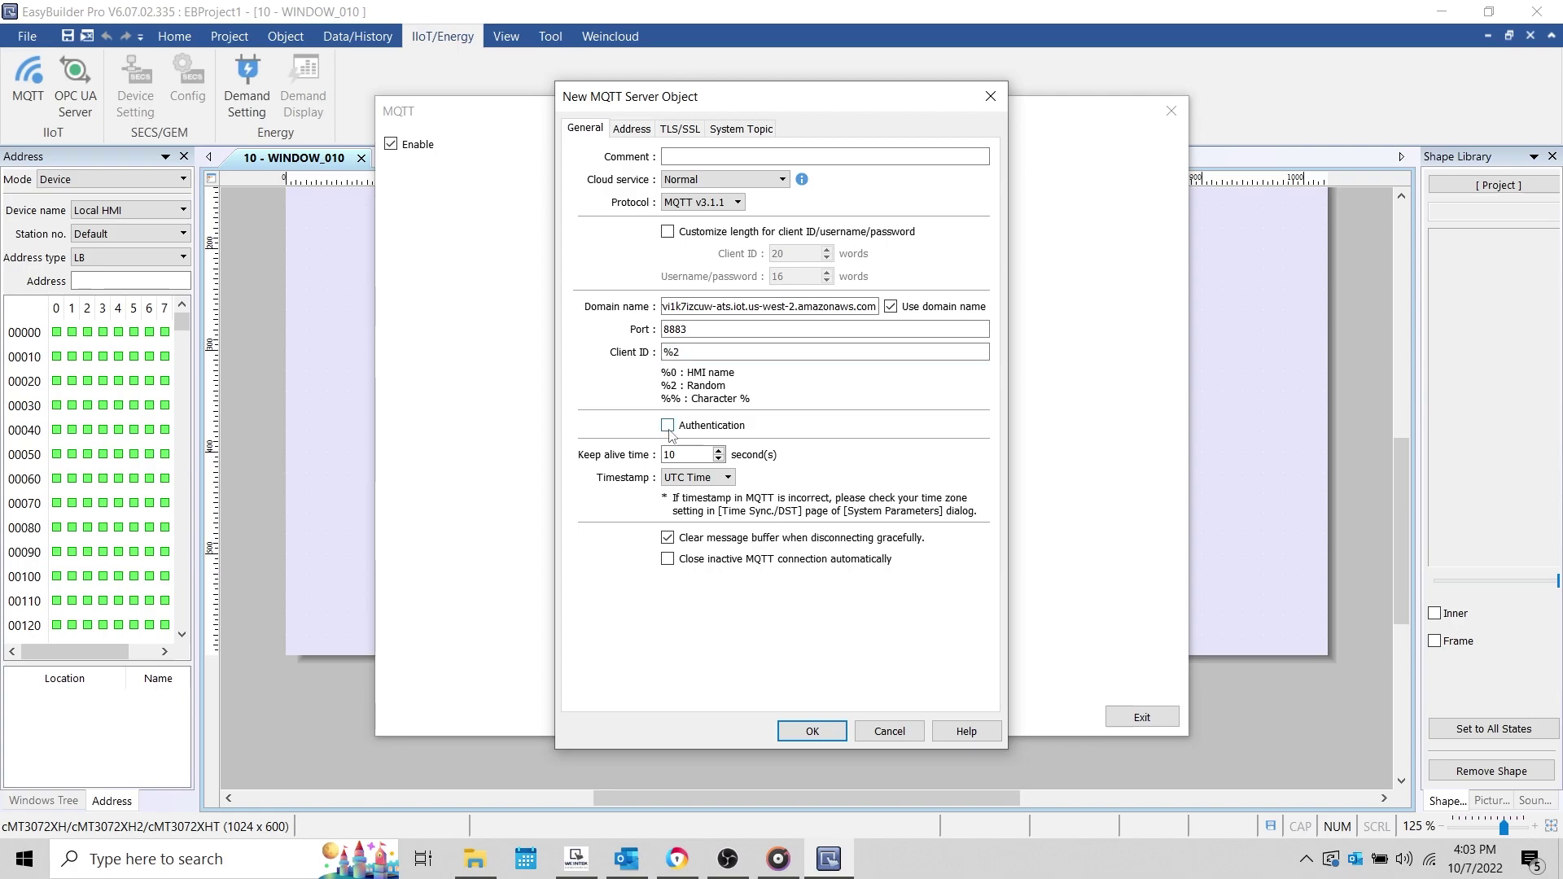
{"action": "left_click", "coordinate": [668, 425]}
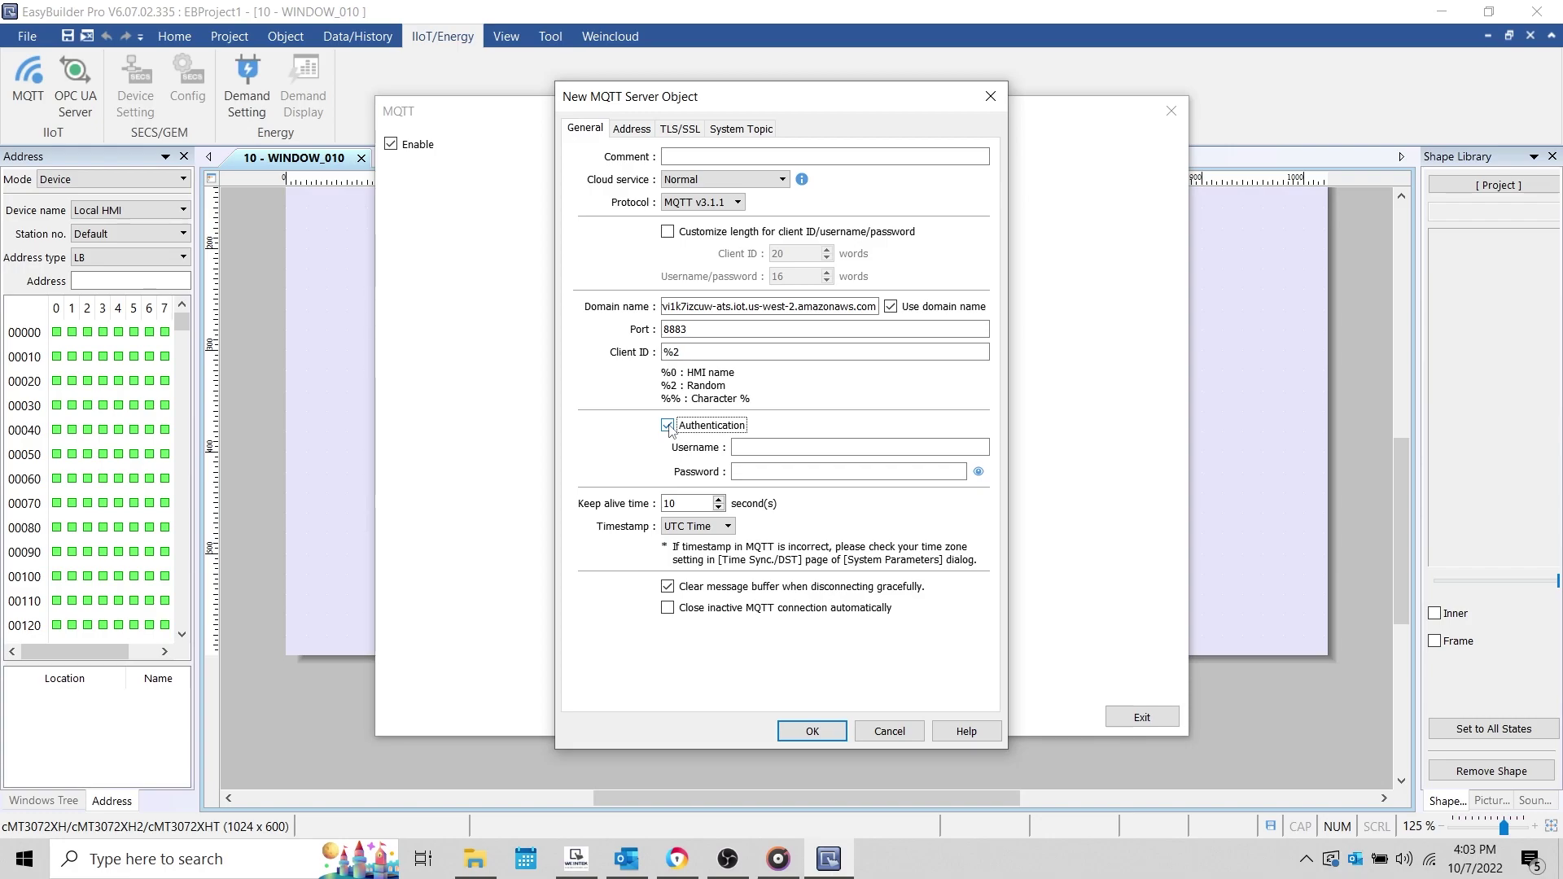
{"action": "left_click", "coordinate": [668, 426]}
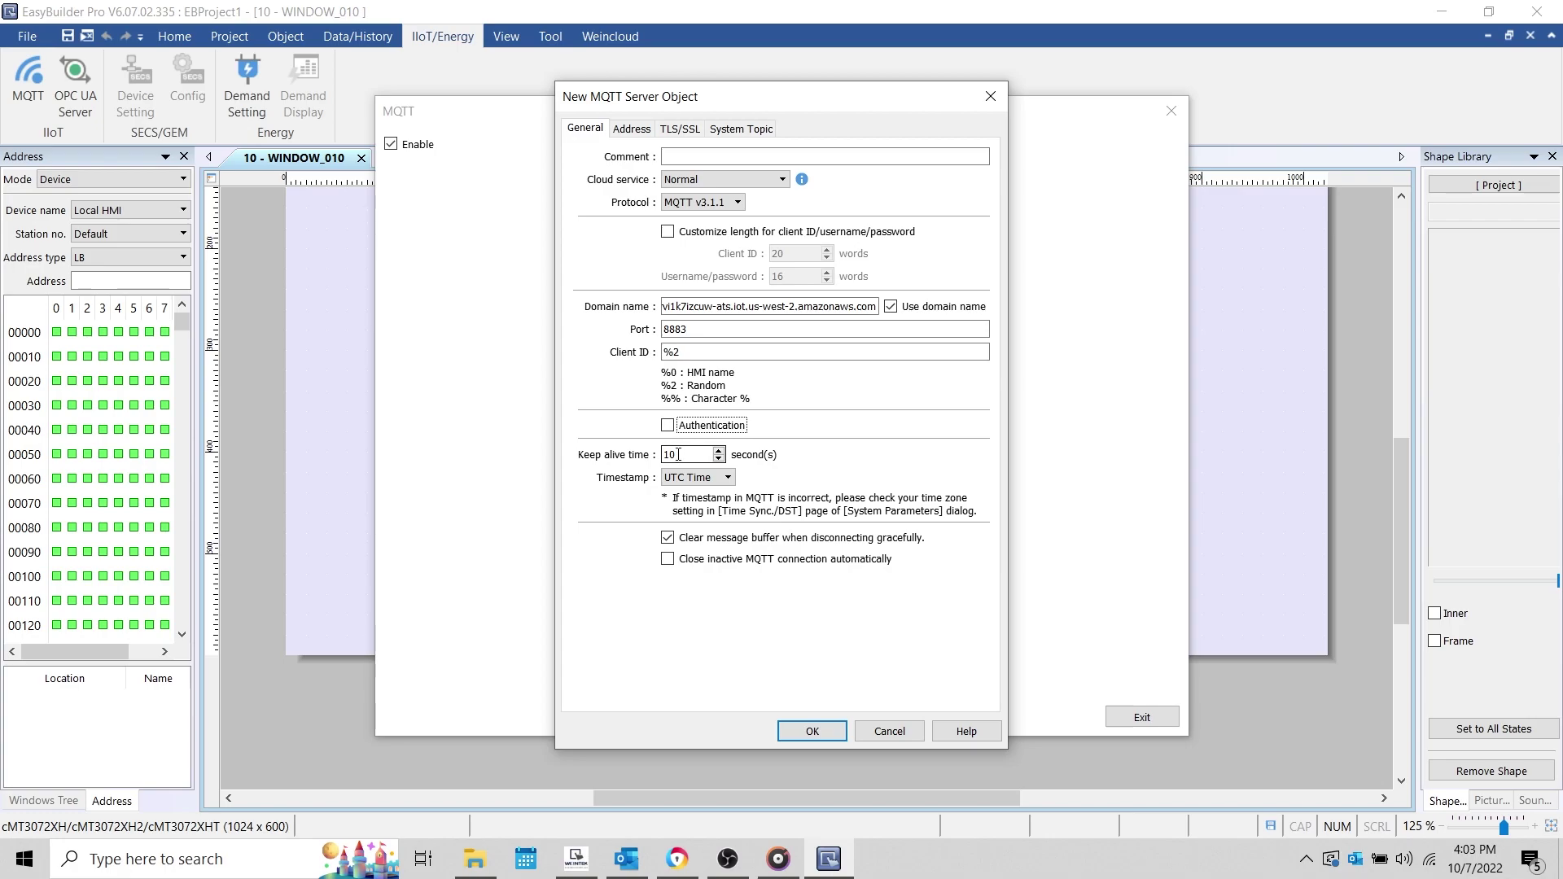
{"action": "left_click", "coordinate": [724, 489]}
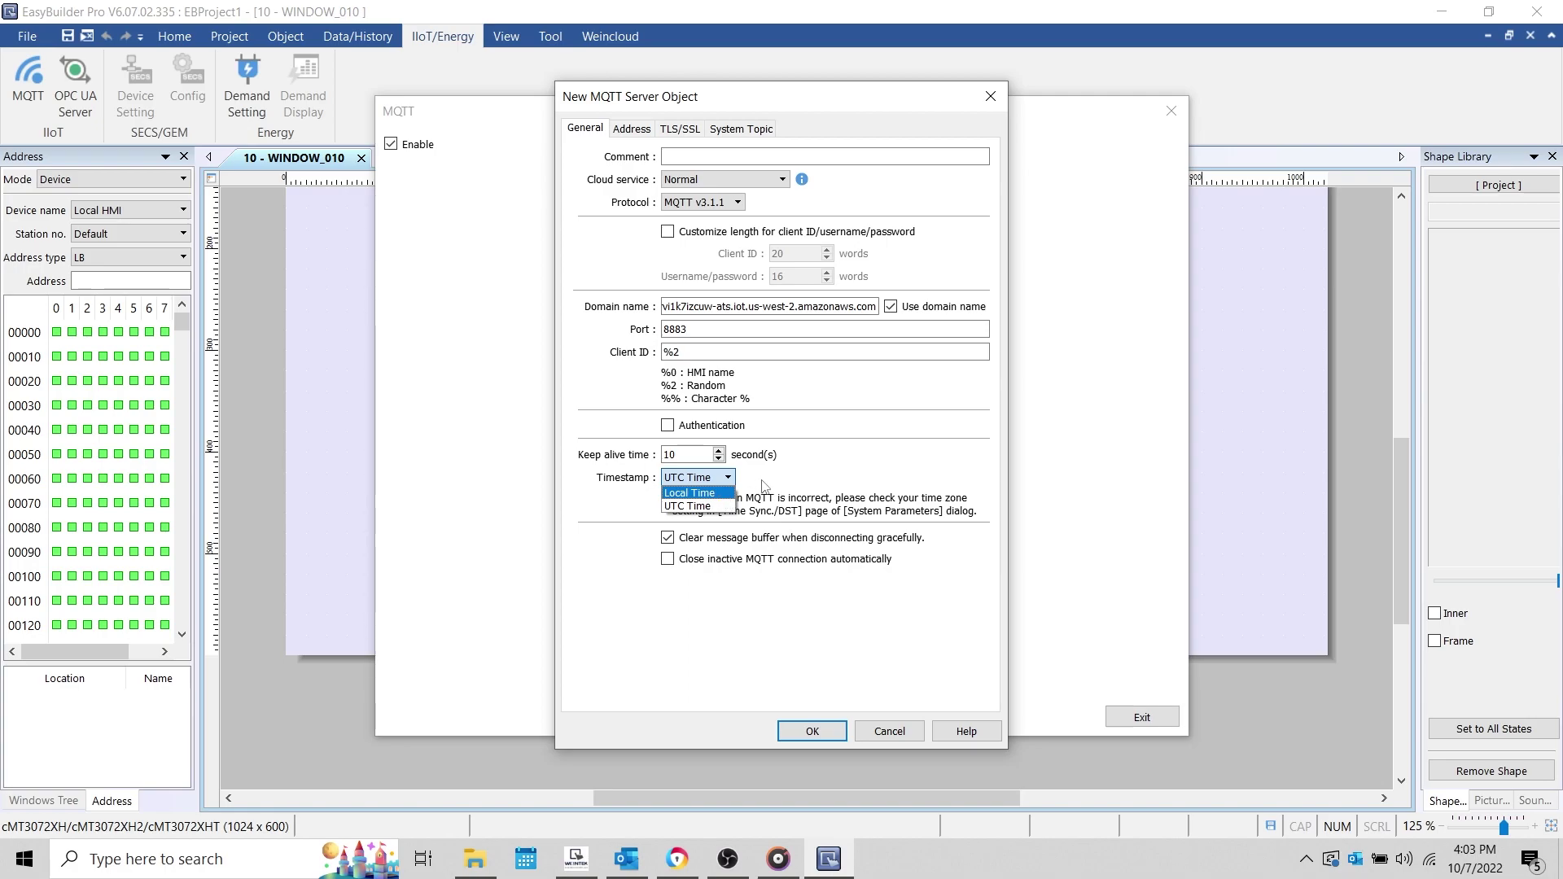
{"action": "left_click", "coordinate": [763, 487]}
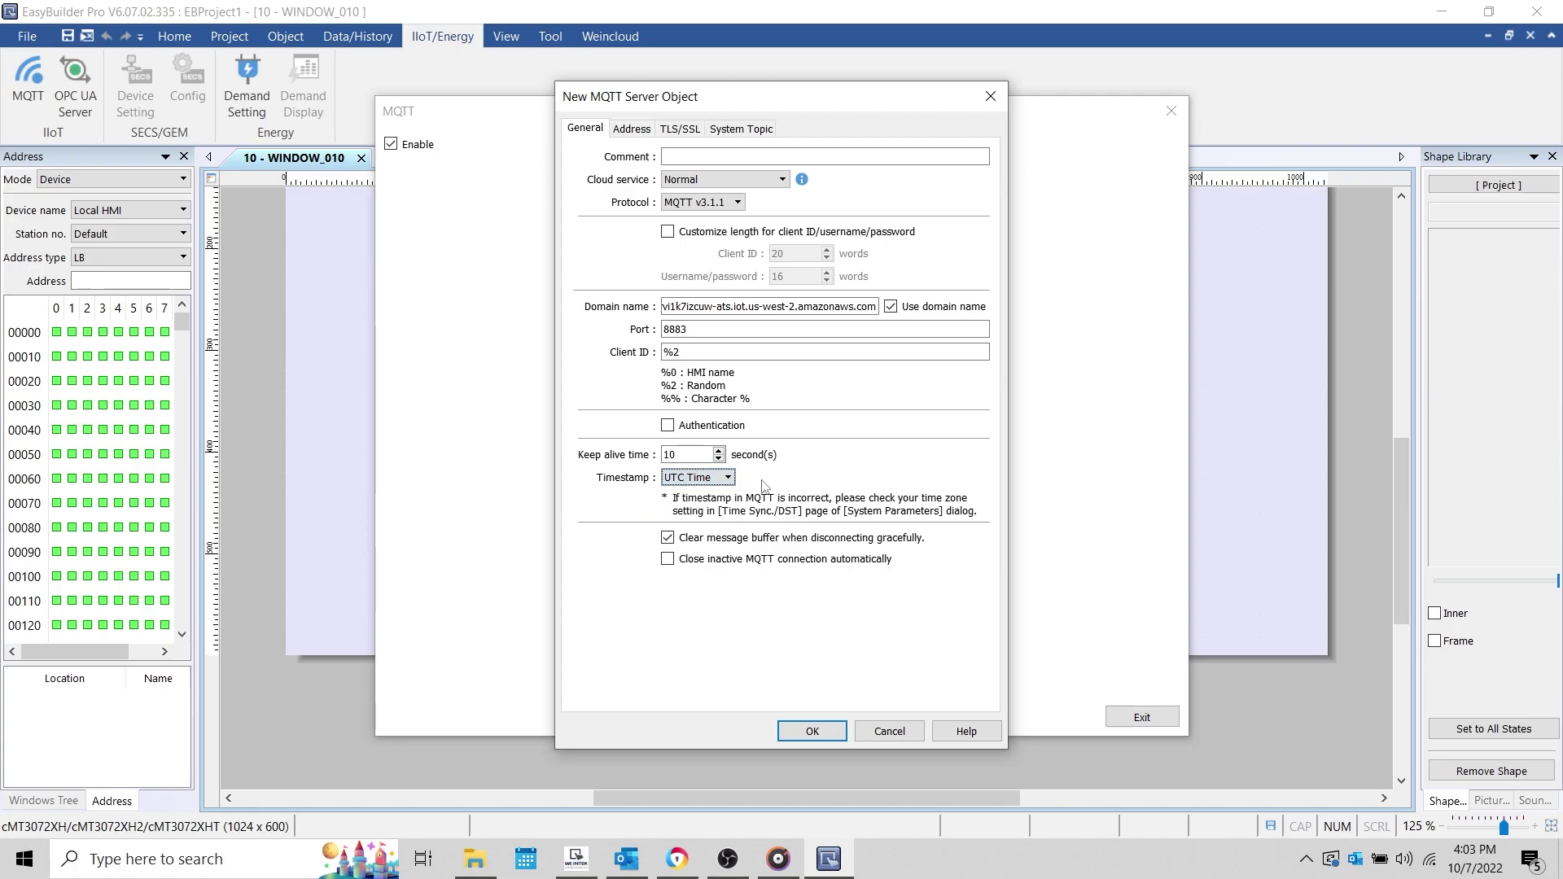
{"action": "left_click", "coordinate": [668, 560]}
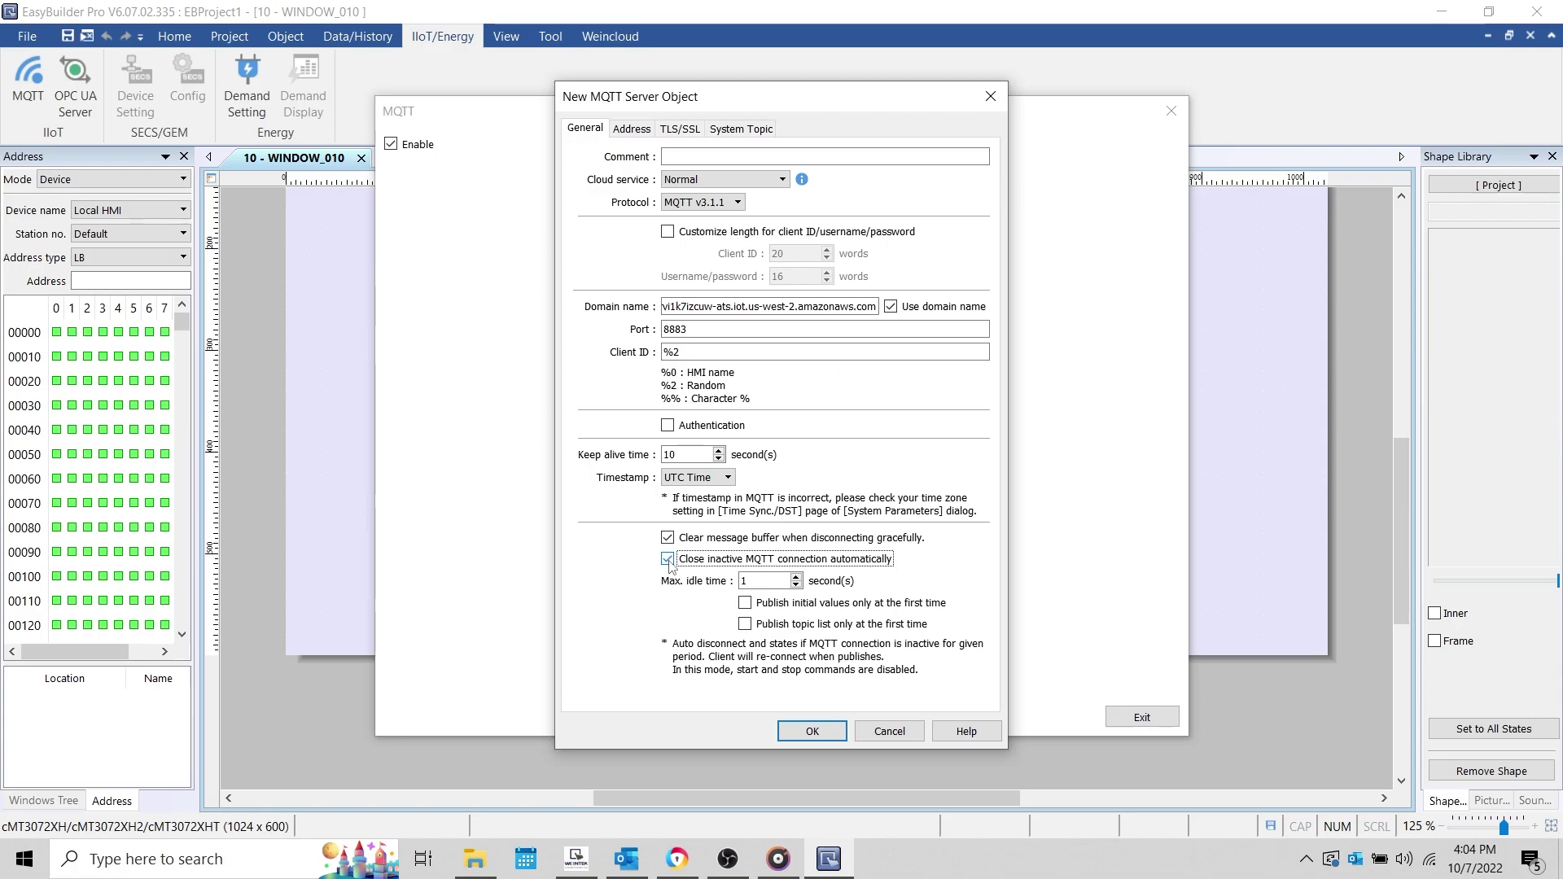
Step: Turn auto-close back off and review the LW-0 status address usage on the Address tab
{"action": "left_click", "coordinate": [668, 560]}
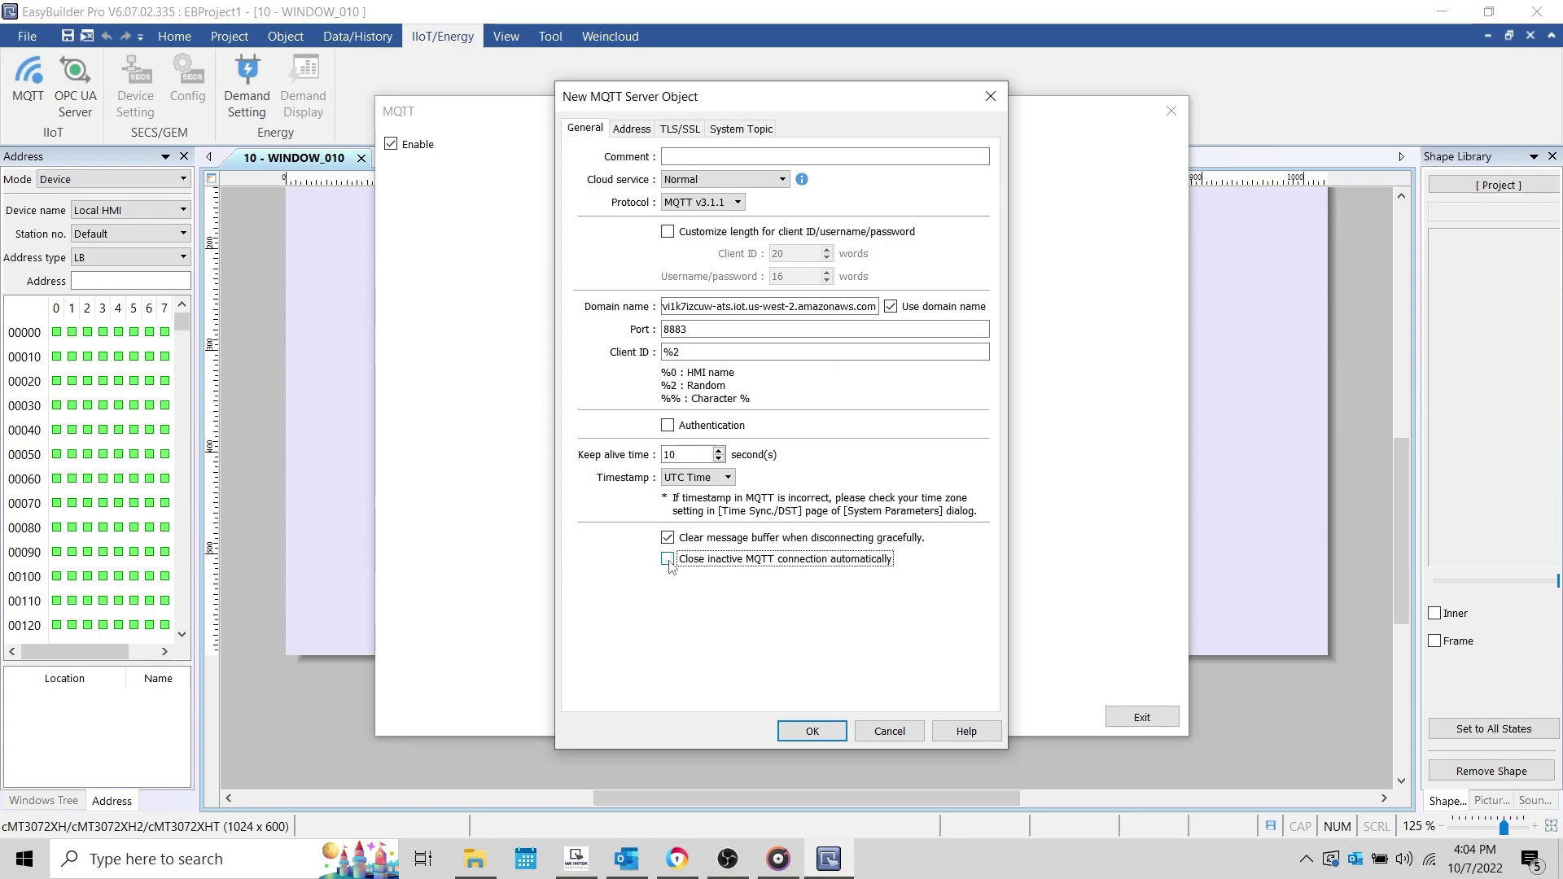
{"action": "left_click", "coordinate": [633, 130]}
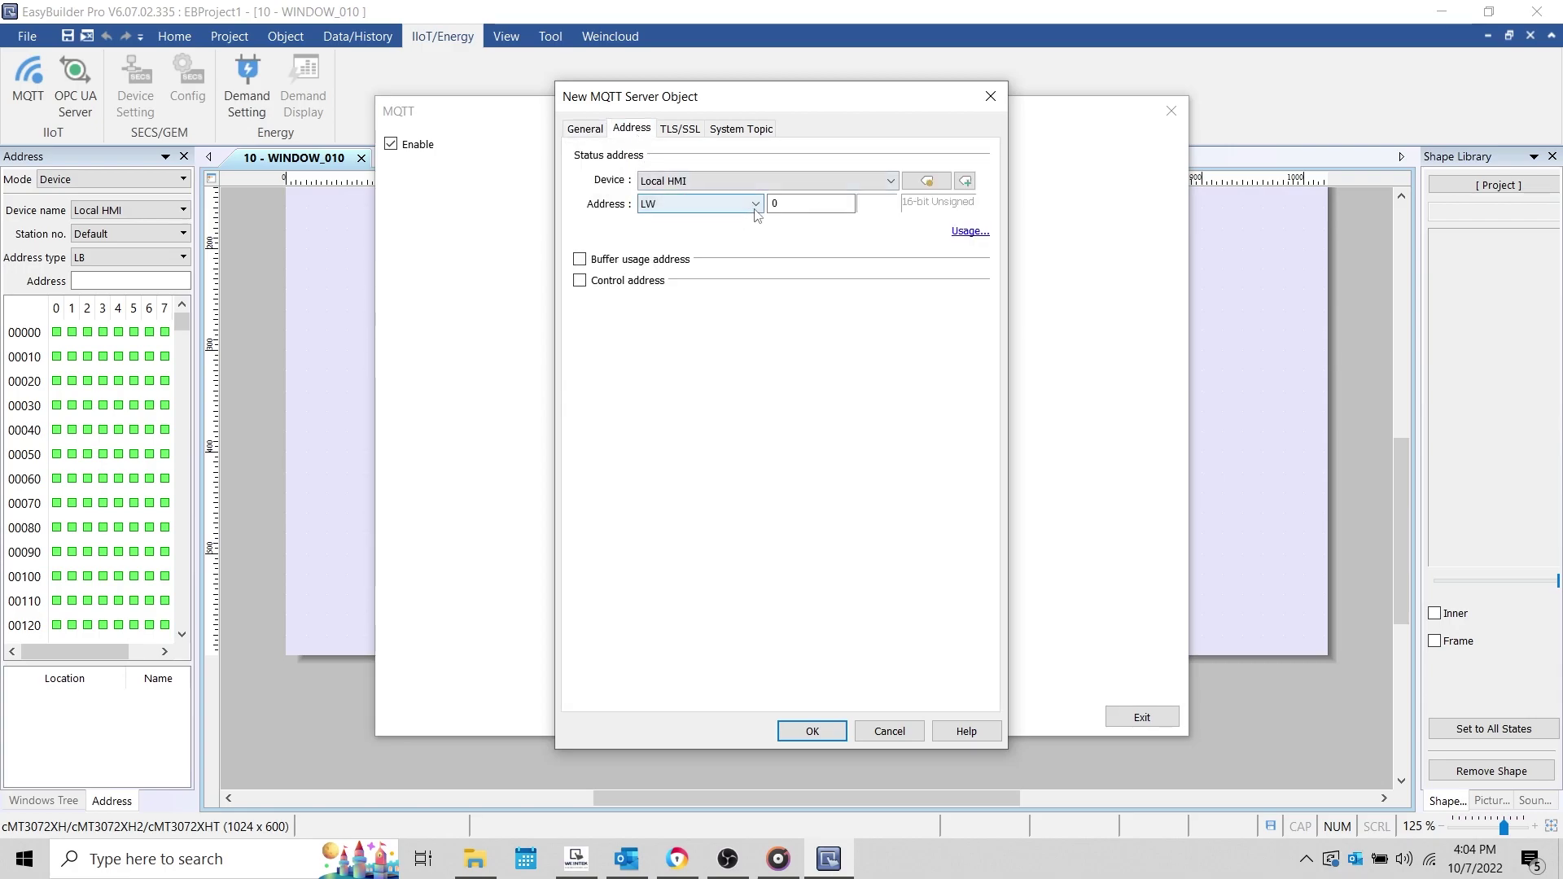
{"action": "left_click", "coordinate": [964, 232]}
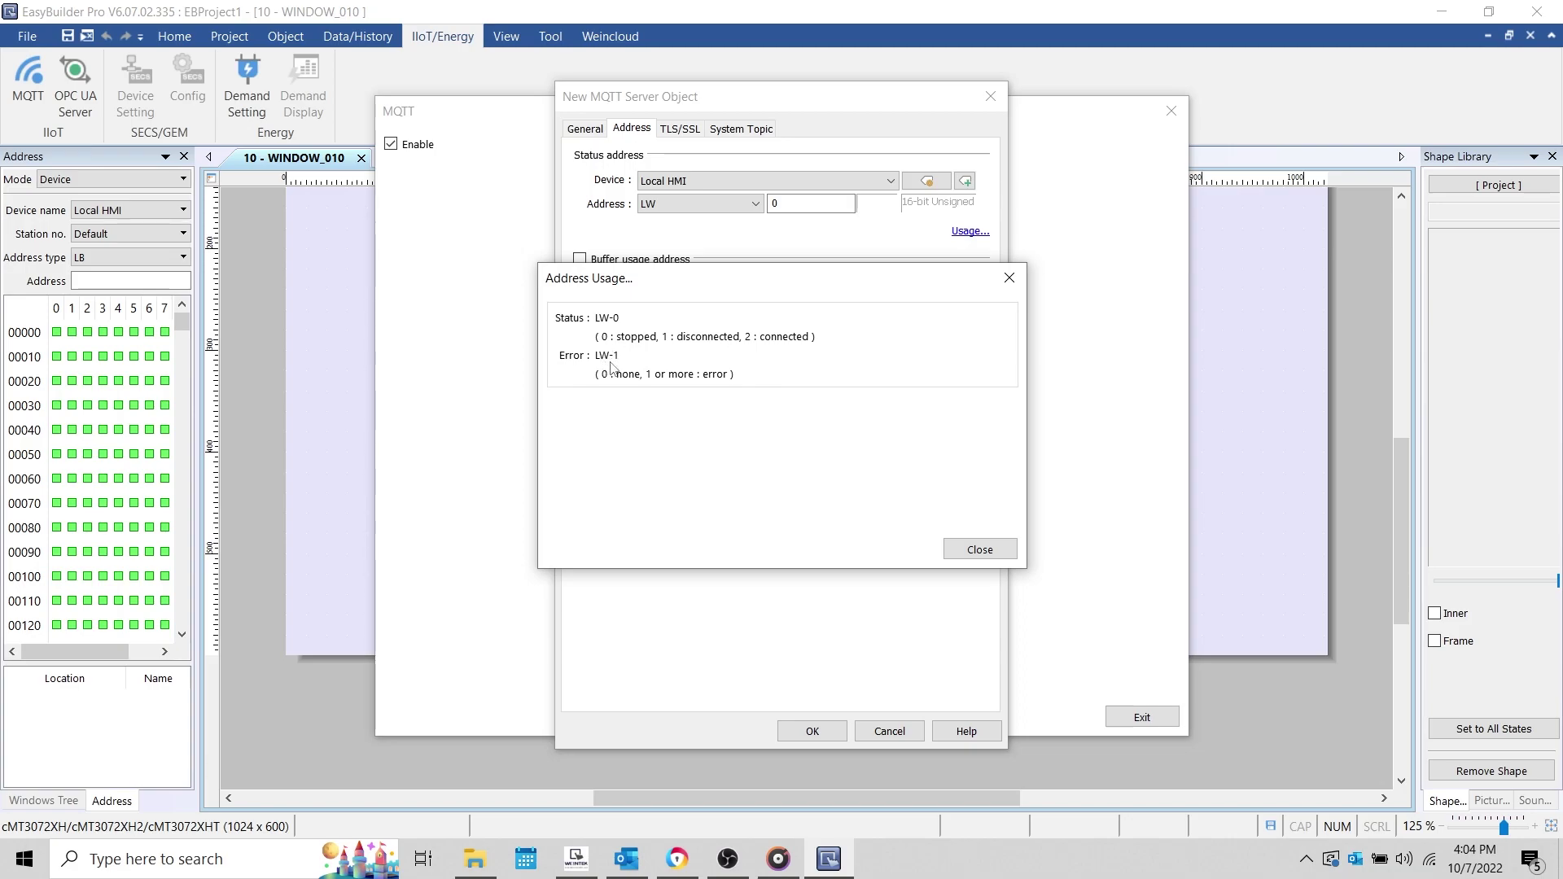
{"action": "left_click", "coordinate": [1010, 281]}
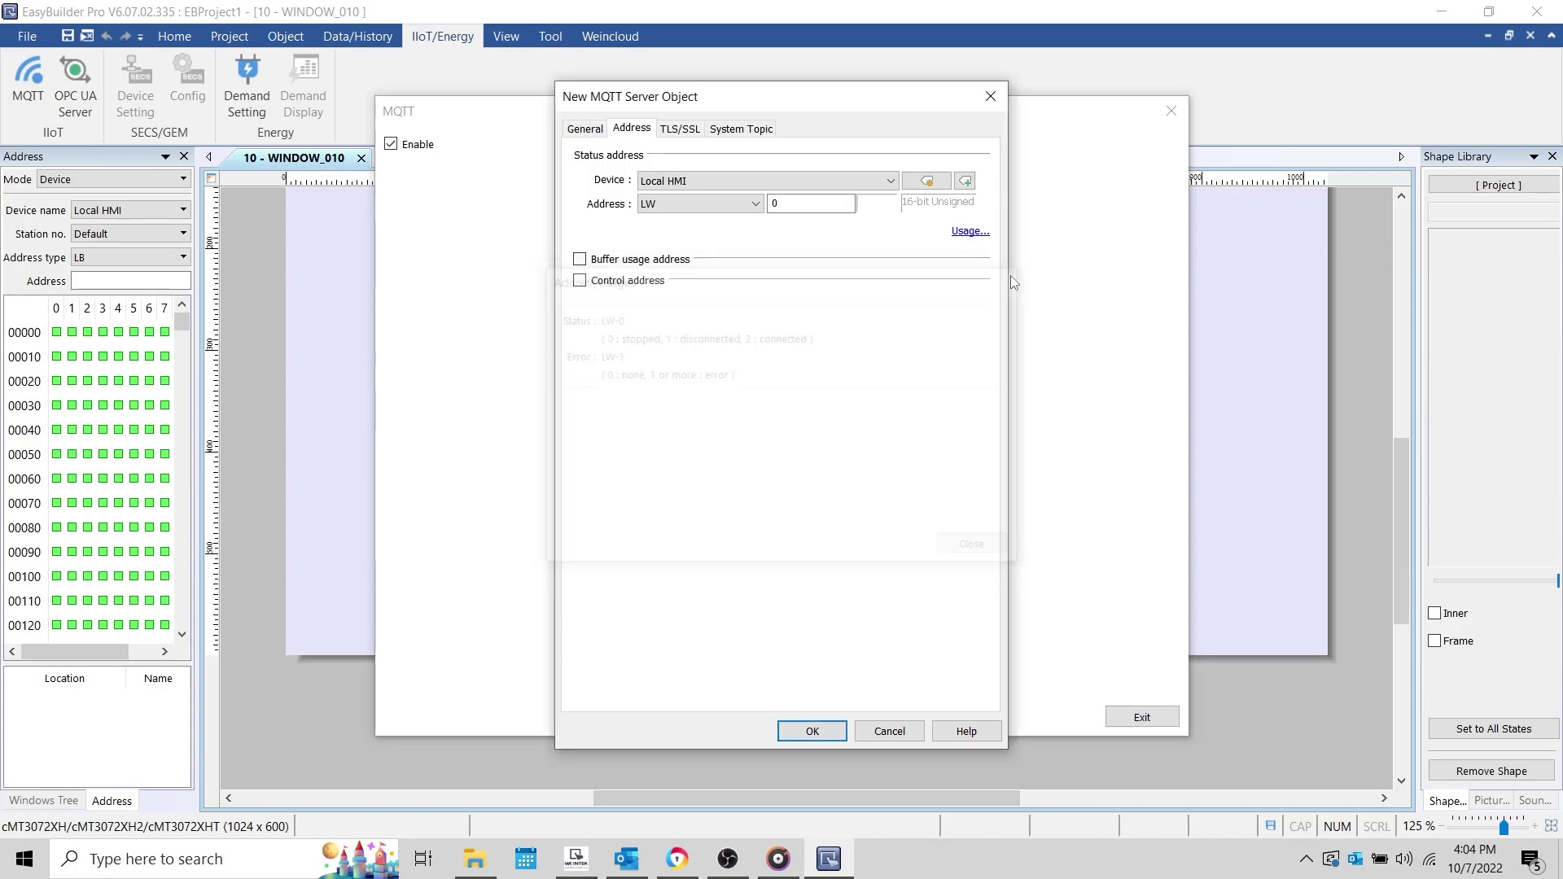
Step: Temporarily enable a control address to view its register usage, then disable it
{"action": "left_click", "coordinate": [593, 285]}
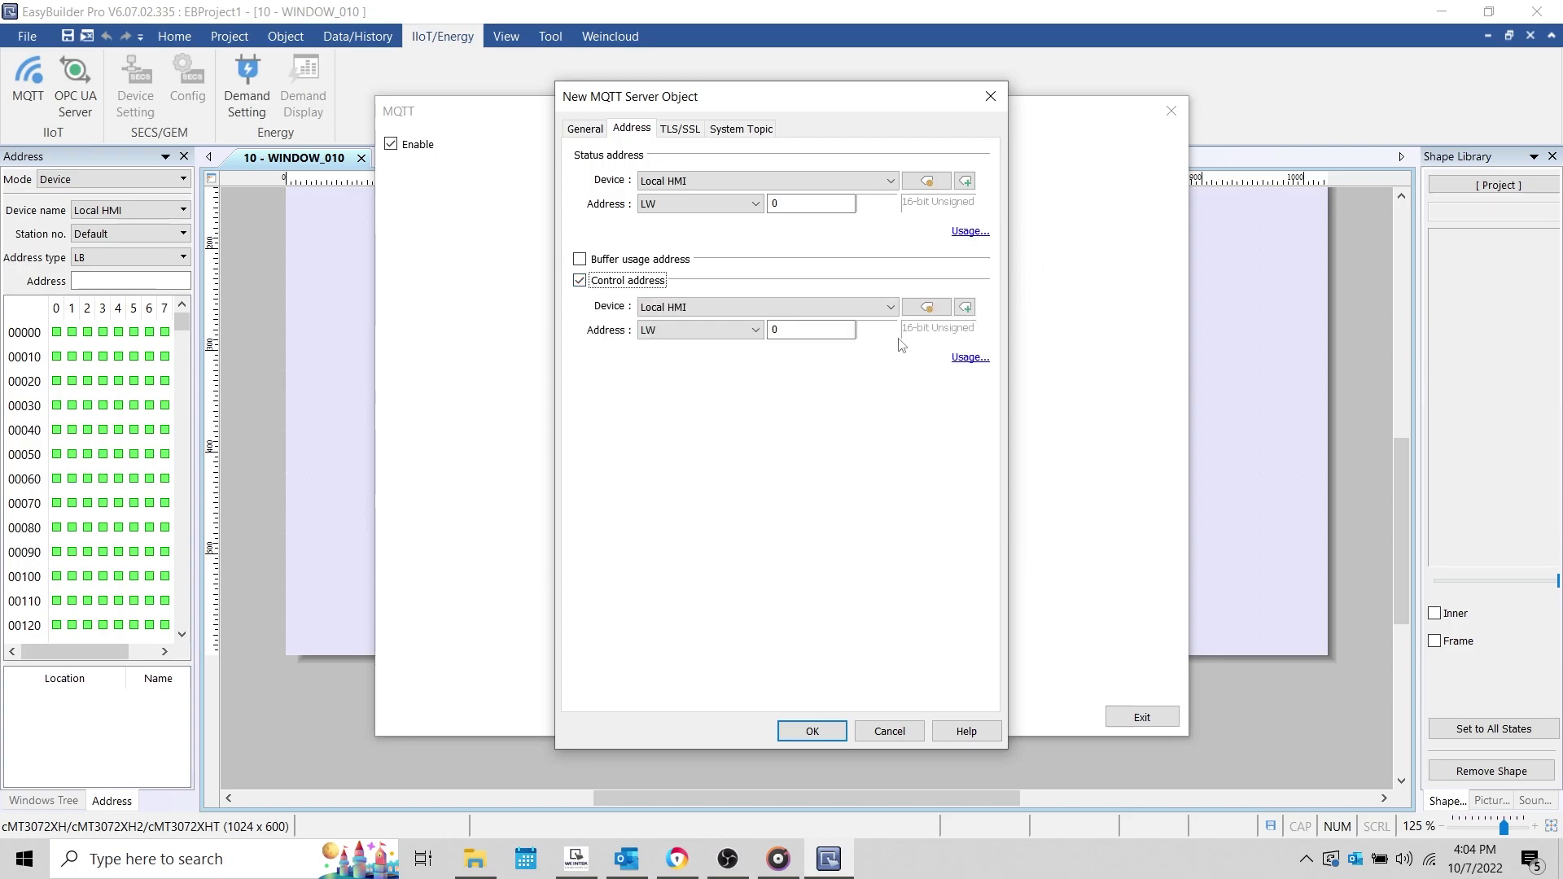
{"action": "left_click", "coordinate": [970, 358]}
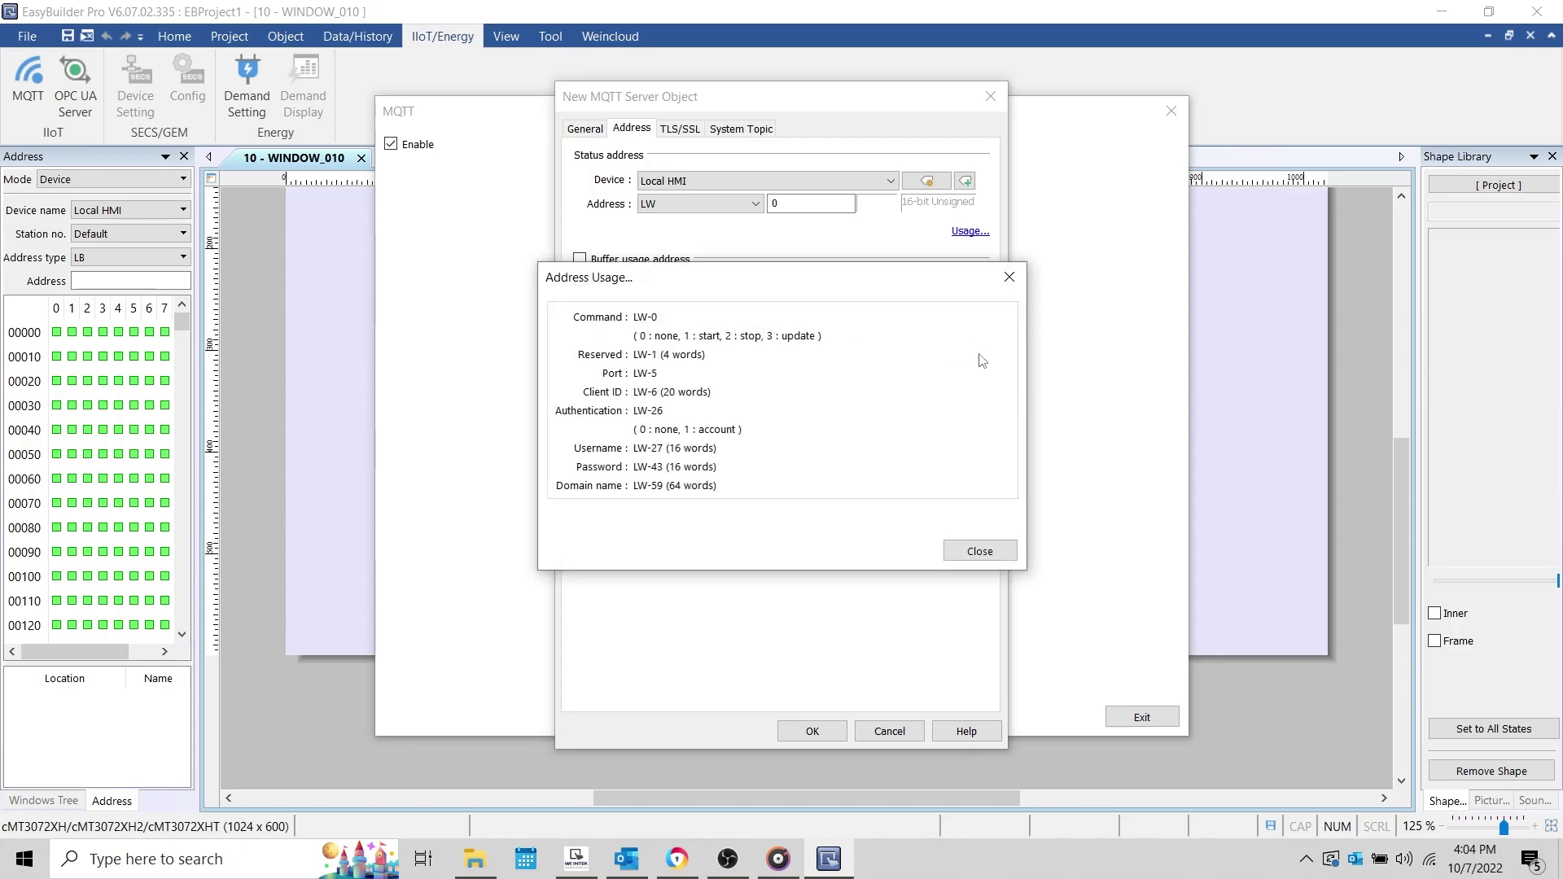
{"action": "left_click", "coordinate": [1009, 270]}
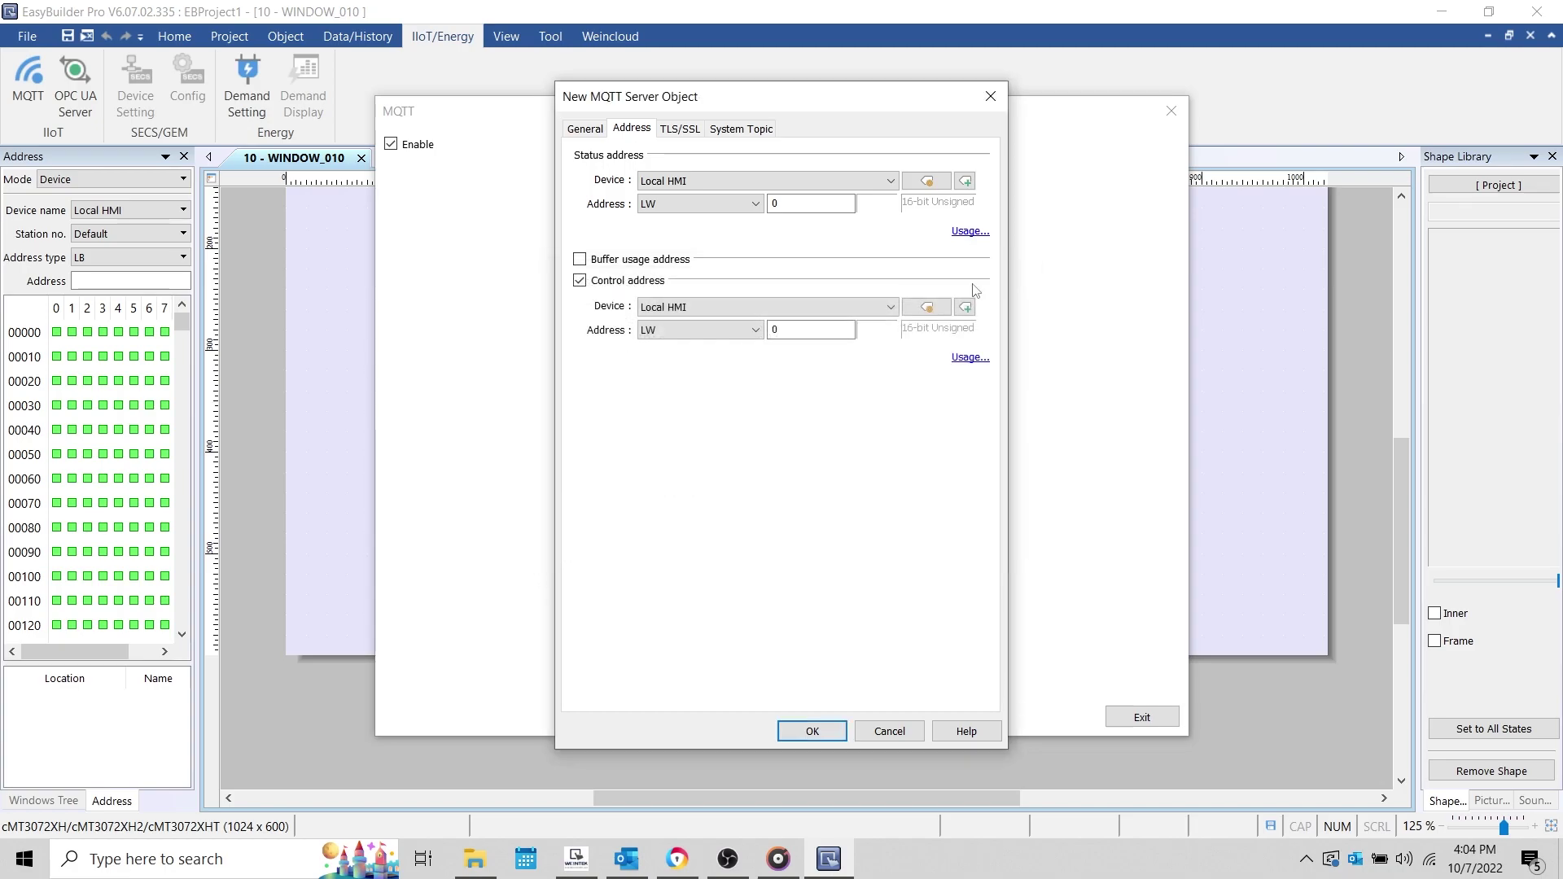
{"action": "left_click", "coordinate": [618, 283]}
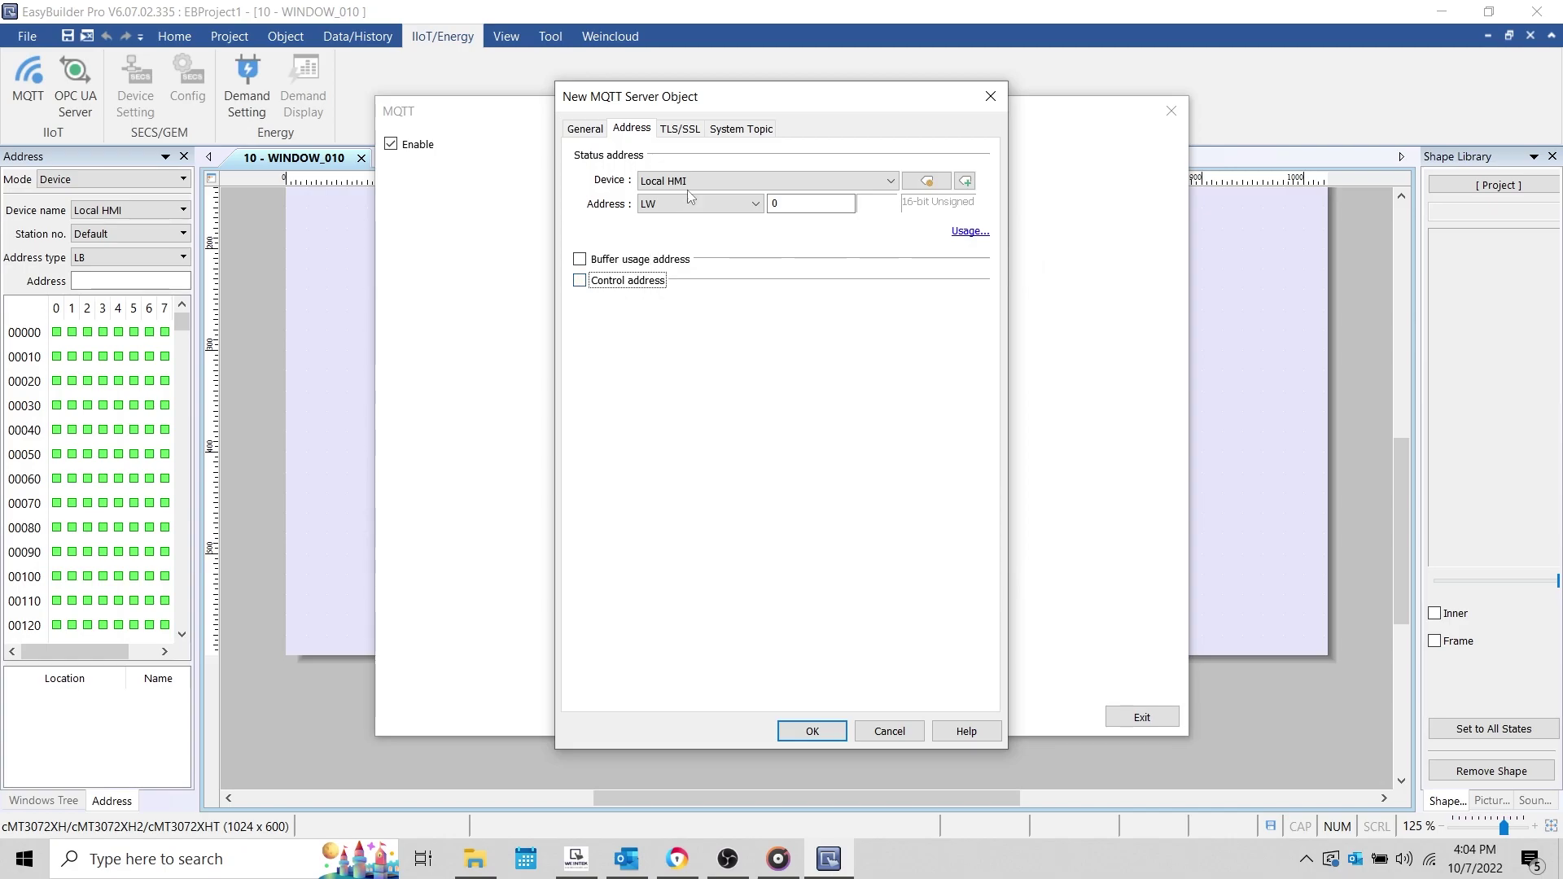
Step: Enable TLS/SSL at TLS 1.2 with both server and client verification turned on
{"action": "left_click", "coordinate": [681, 128]}
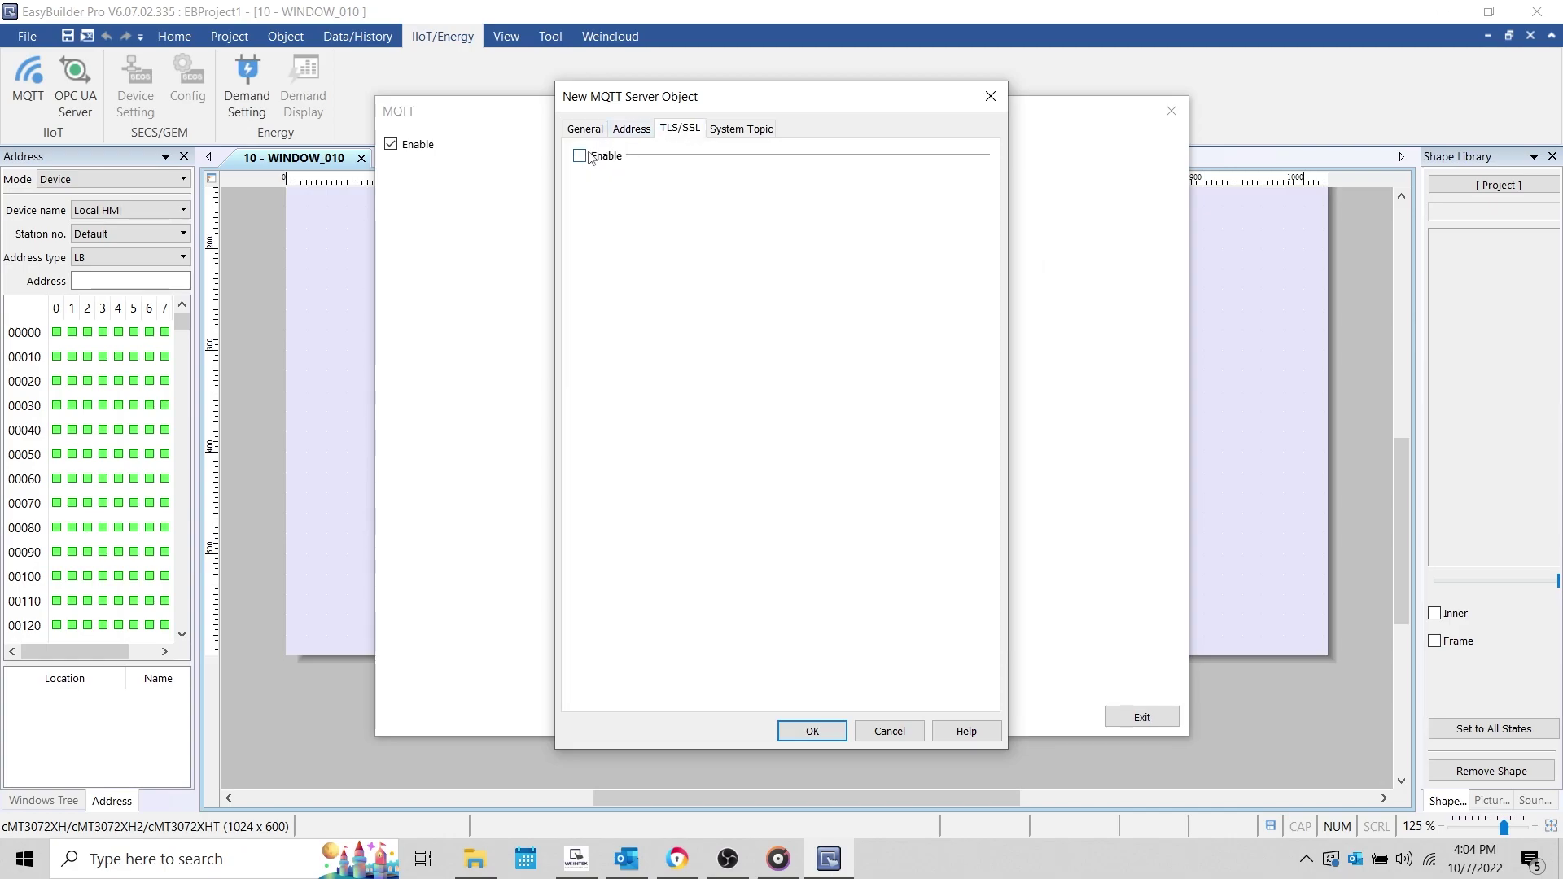
{"action": "left_click", "coordinate": [582, 155]}
{"action": "left_click", "coordinate": [588, 199]}
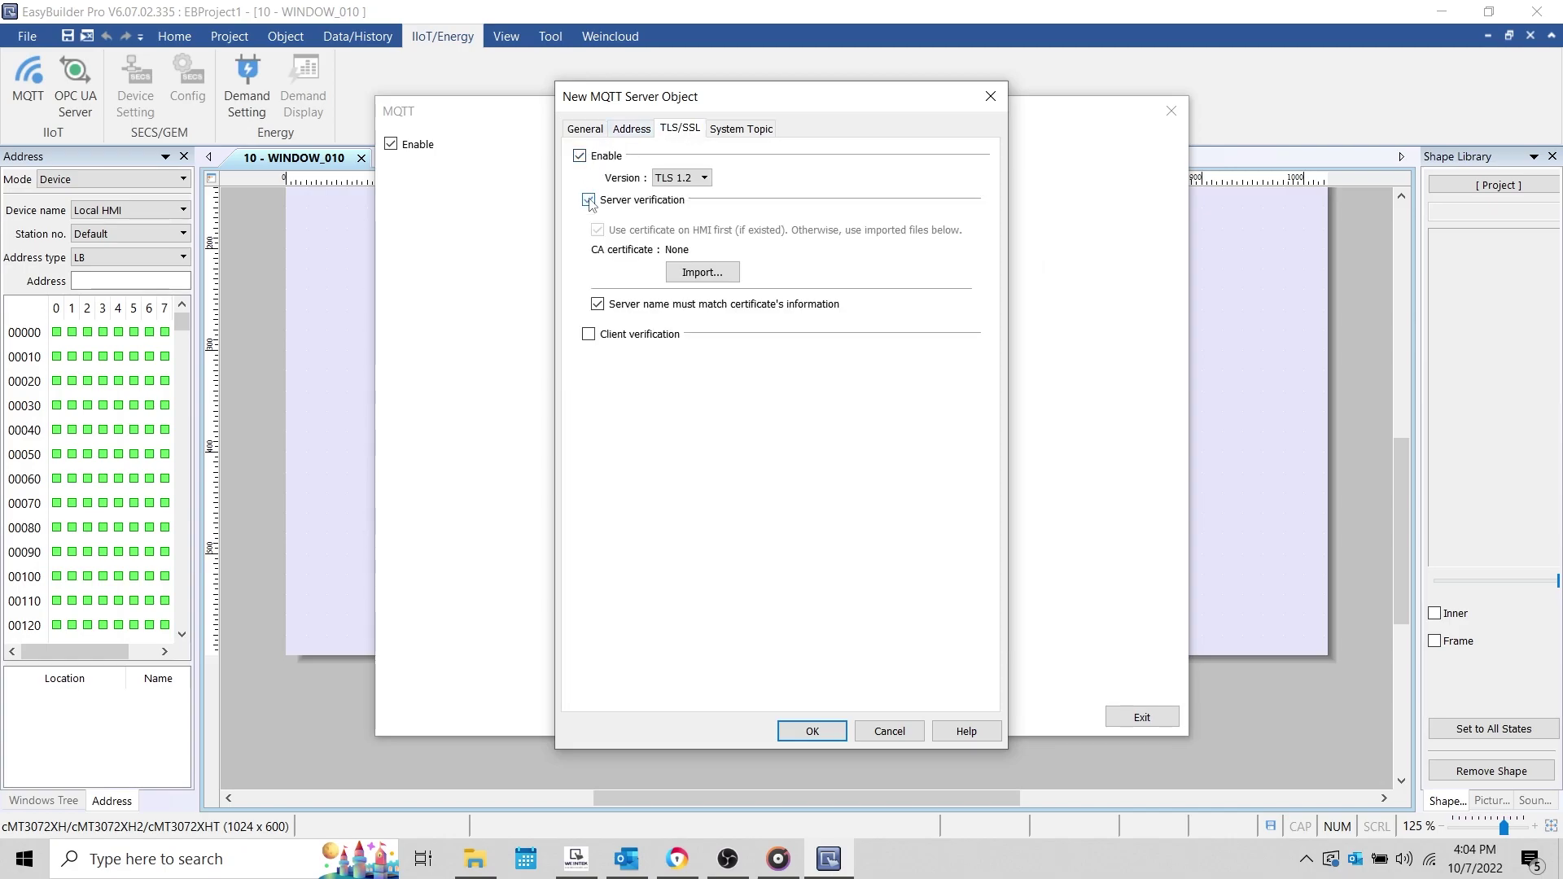
{"action": "left_click", "coordinate": [588, 334]}
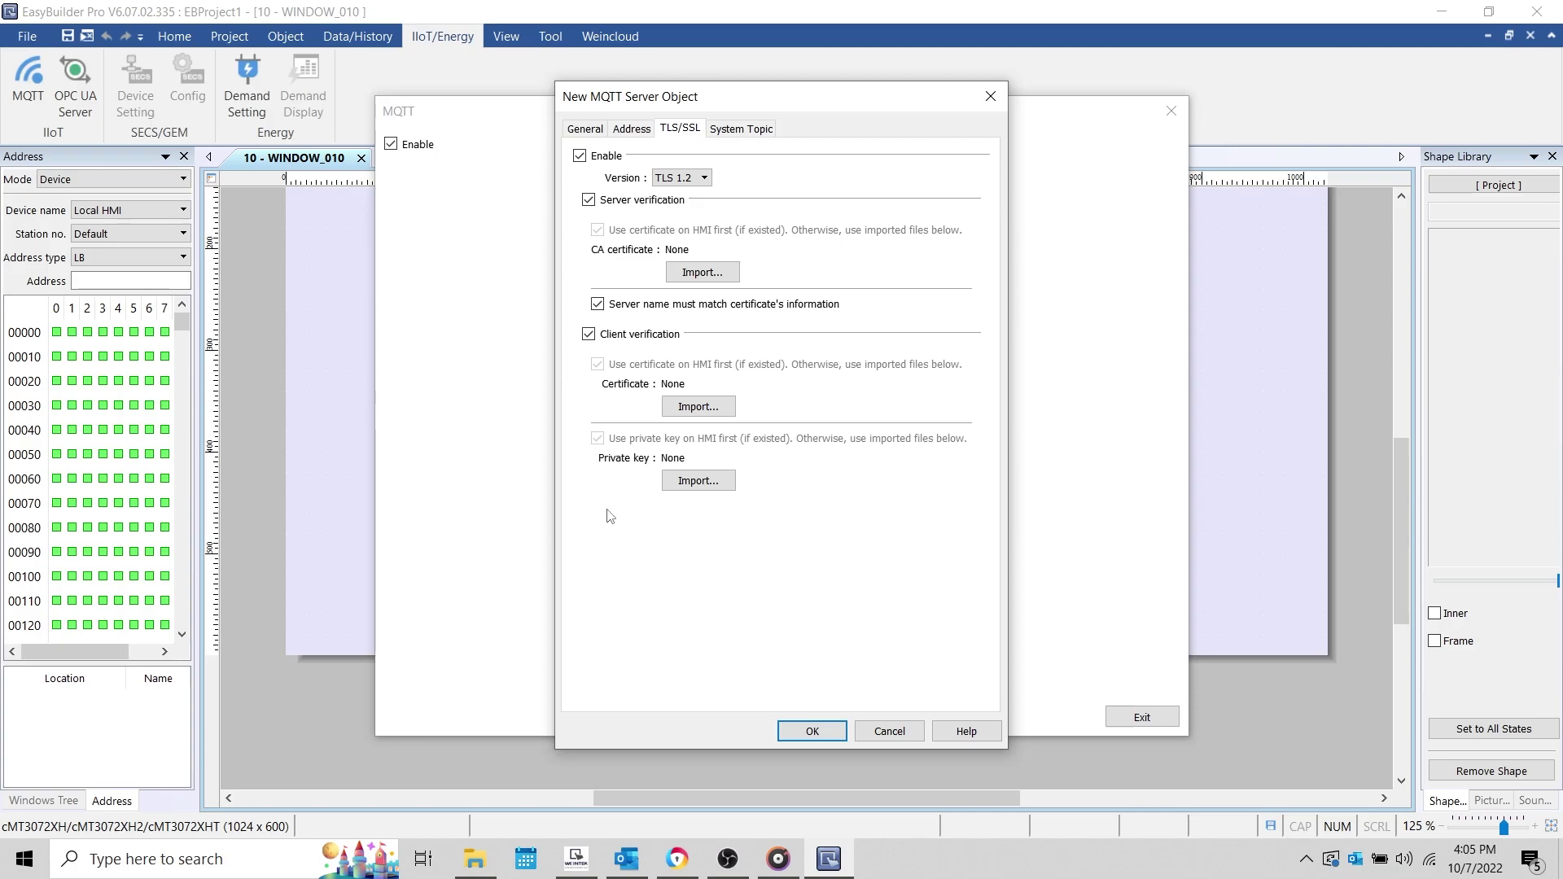
Step: Open the AWS IoT Security › Policies page in us-west-2, which lists no policies yet
{"action": "left_click", "coordinate": [676, 859]}
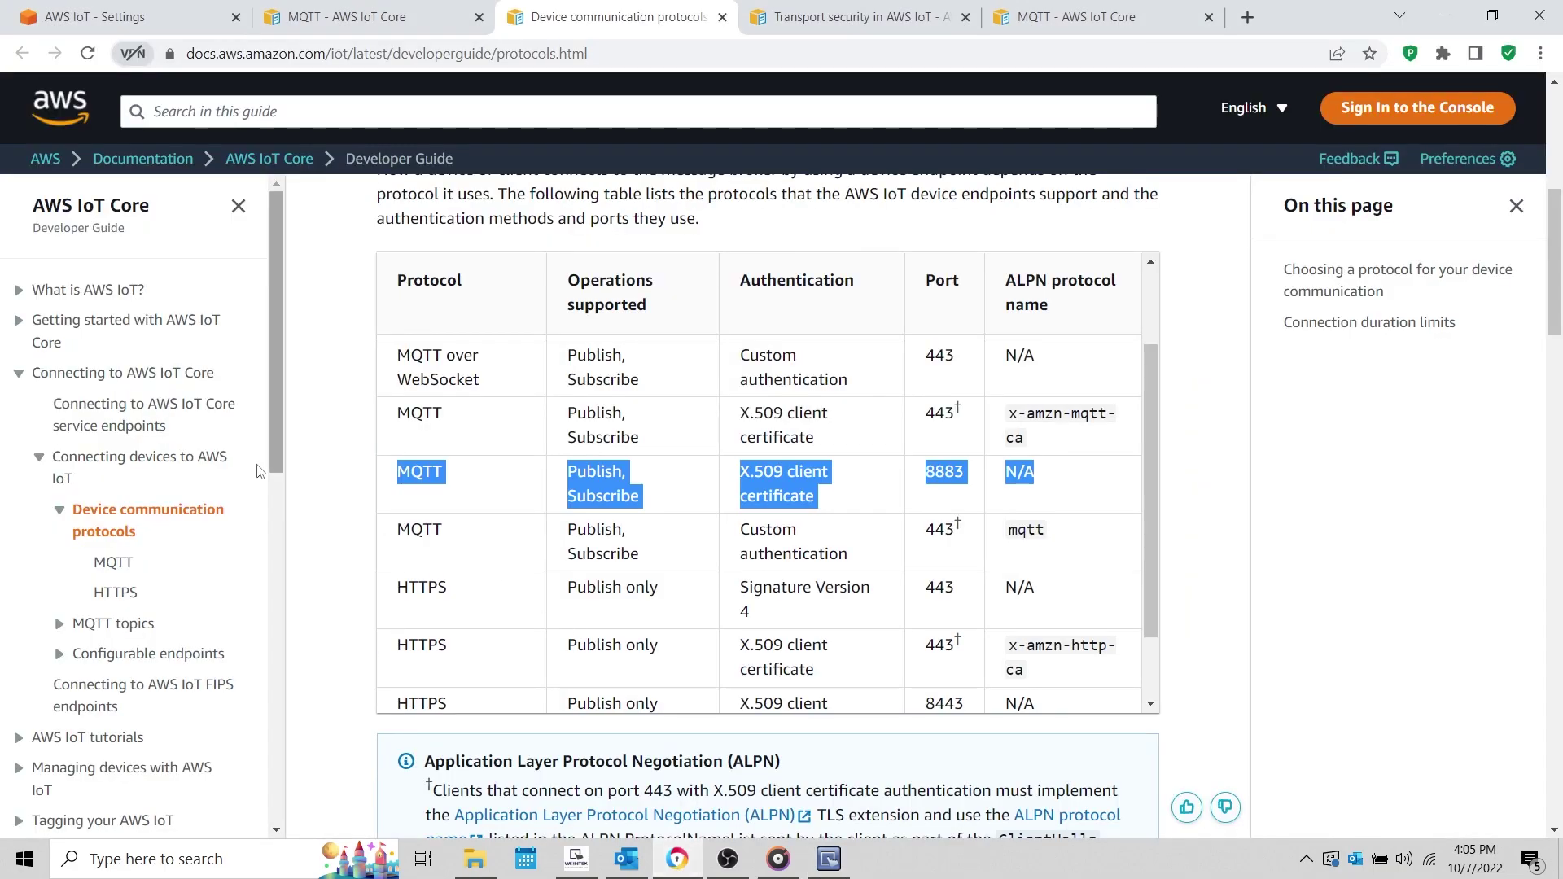
{"action": "left_click", "coordinate": [158, 26]}
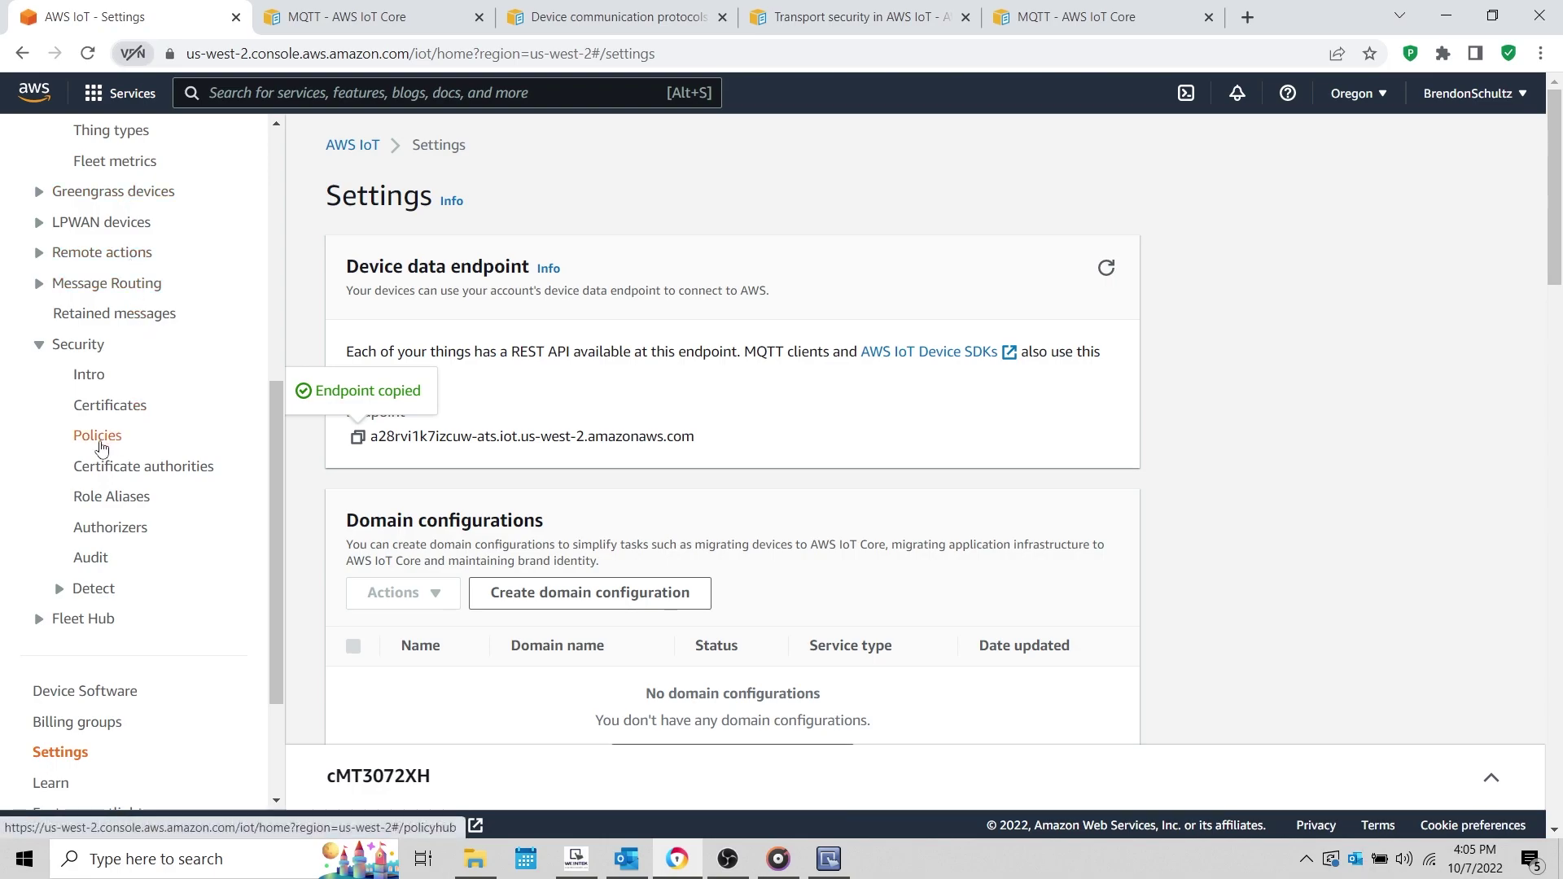
{"action": "left_click", "coordinate": [98, 437]}
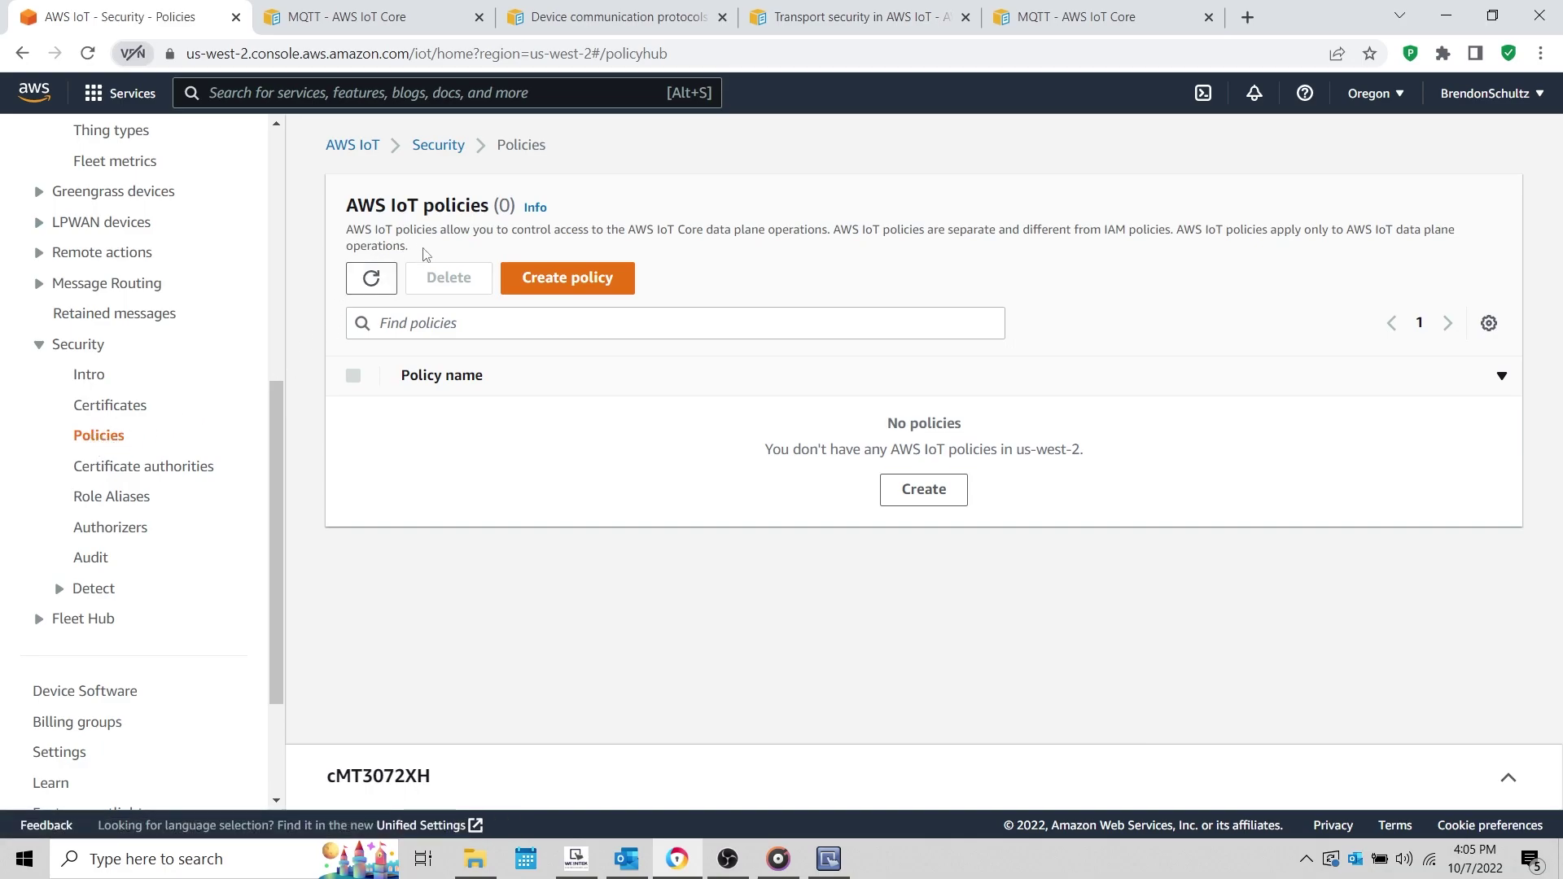
{"action": "left_click_drag", "start_coordinate": [424, 254], "coordinate": [350, 232]}
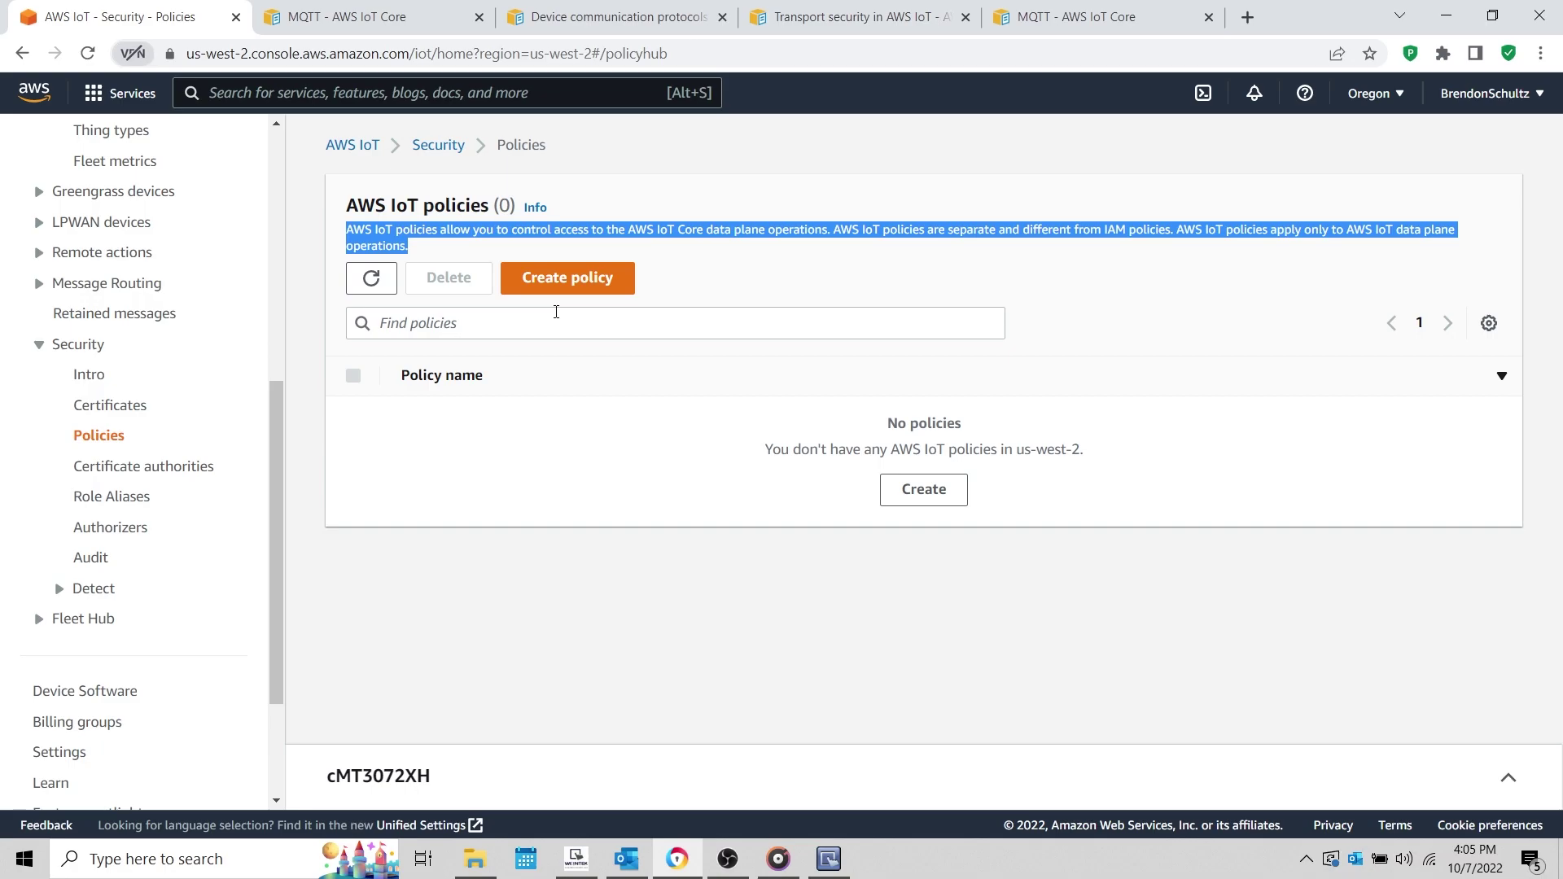
Step: Create a new AWS IoT policy with a pasted name, allowing action * on resource *
{"action": "left_click", "coordinate": [567, 292]}
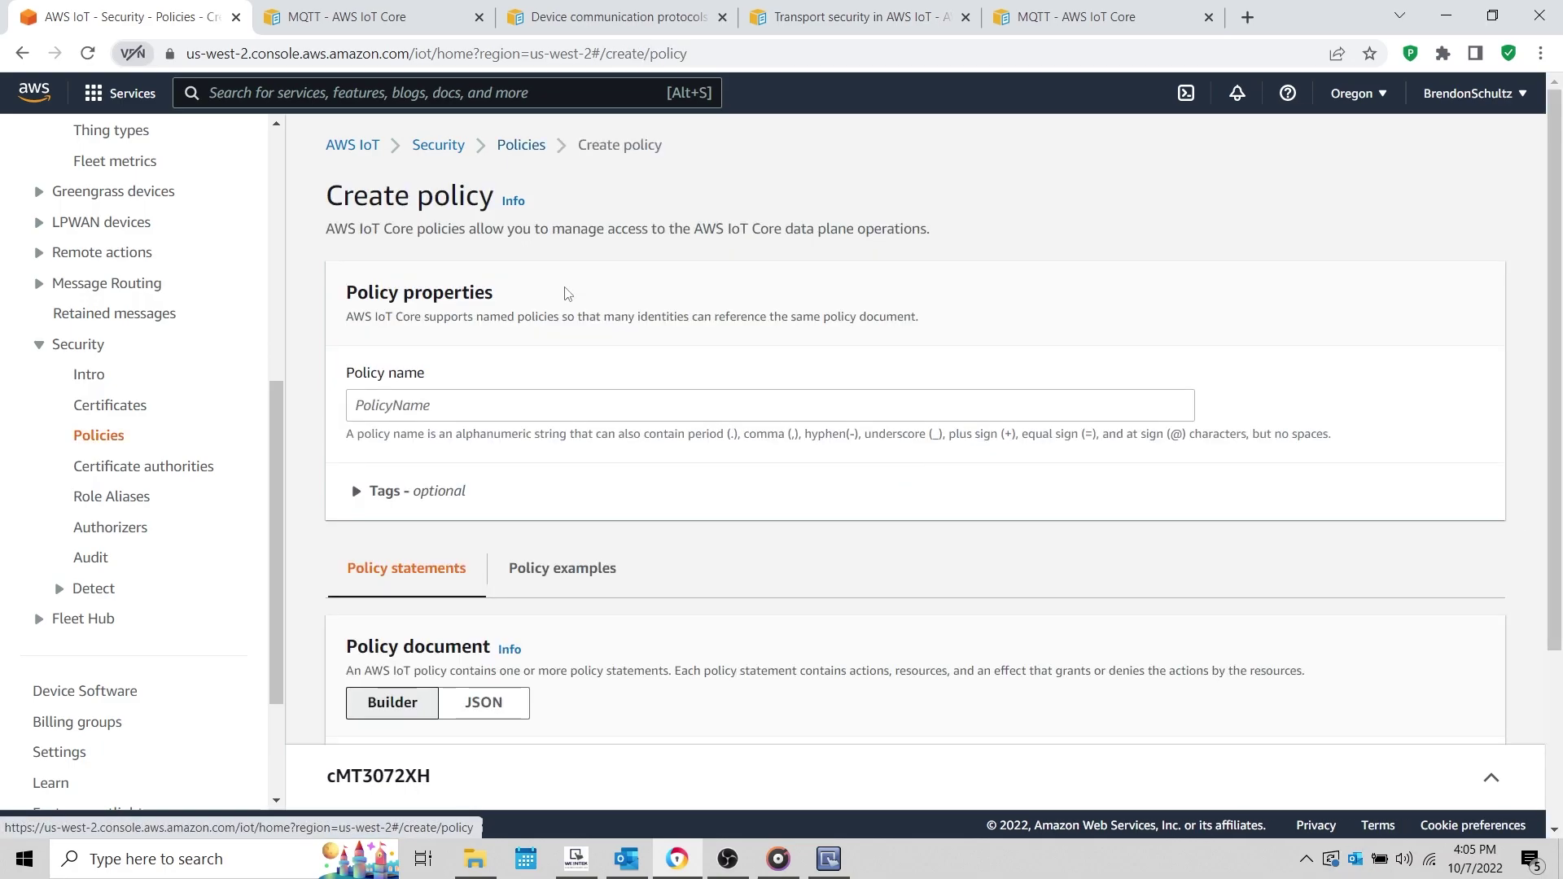
{"action": "left_click", "coordinate": [579, 404]}
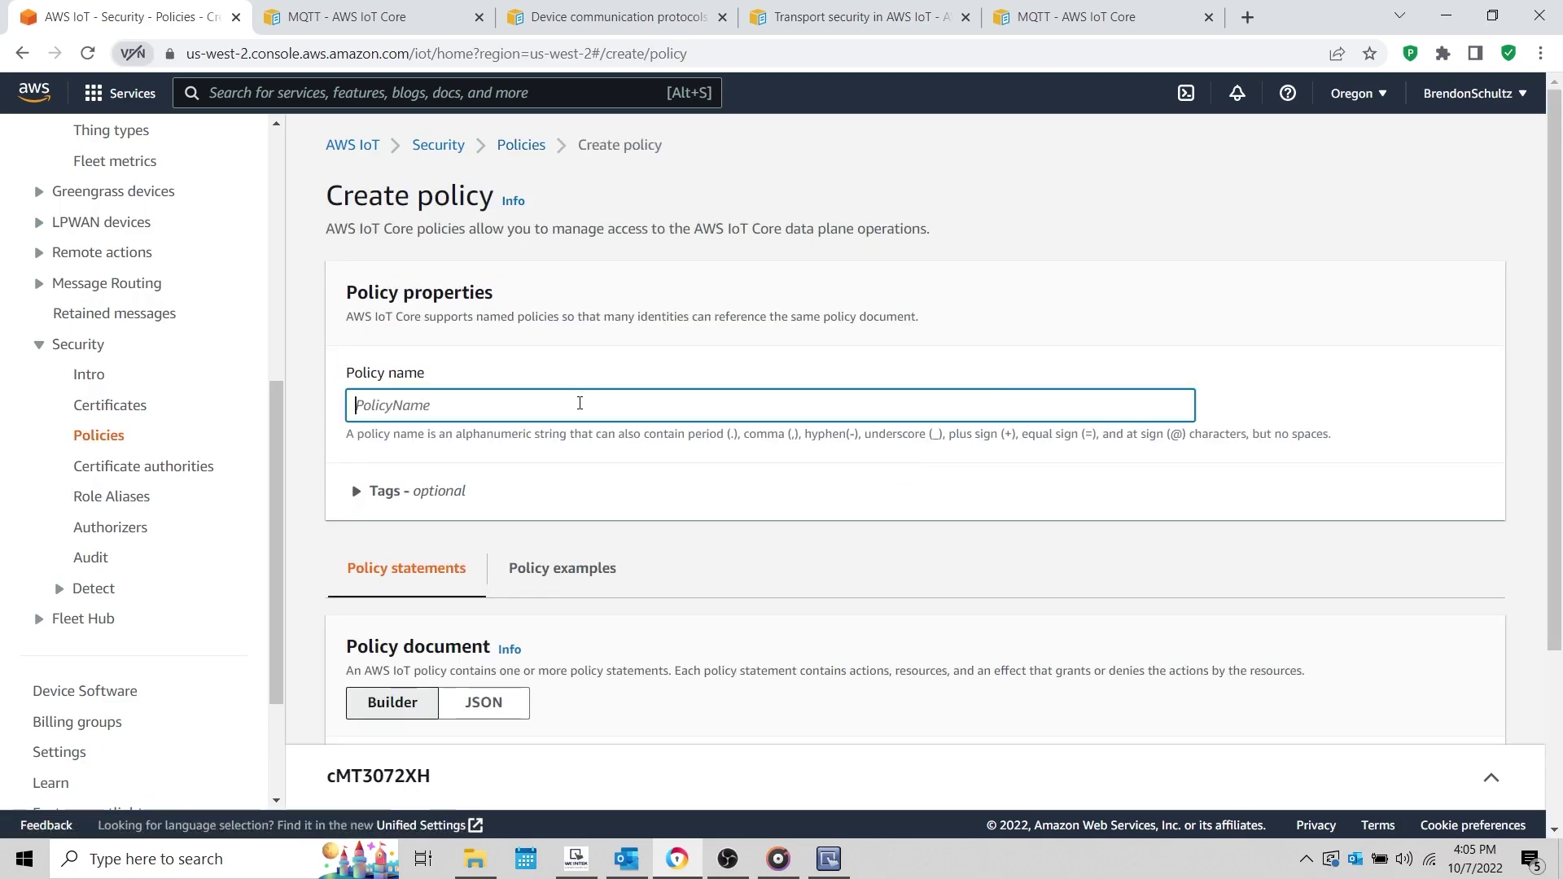
{"action": "key", "text": "ctrl+v"}
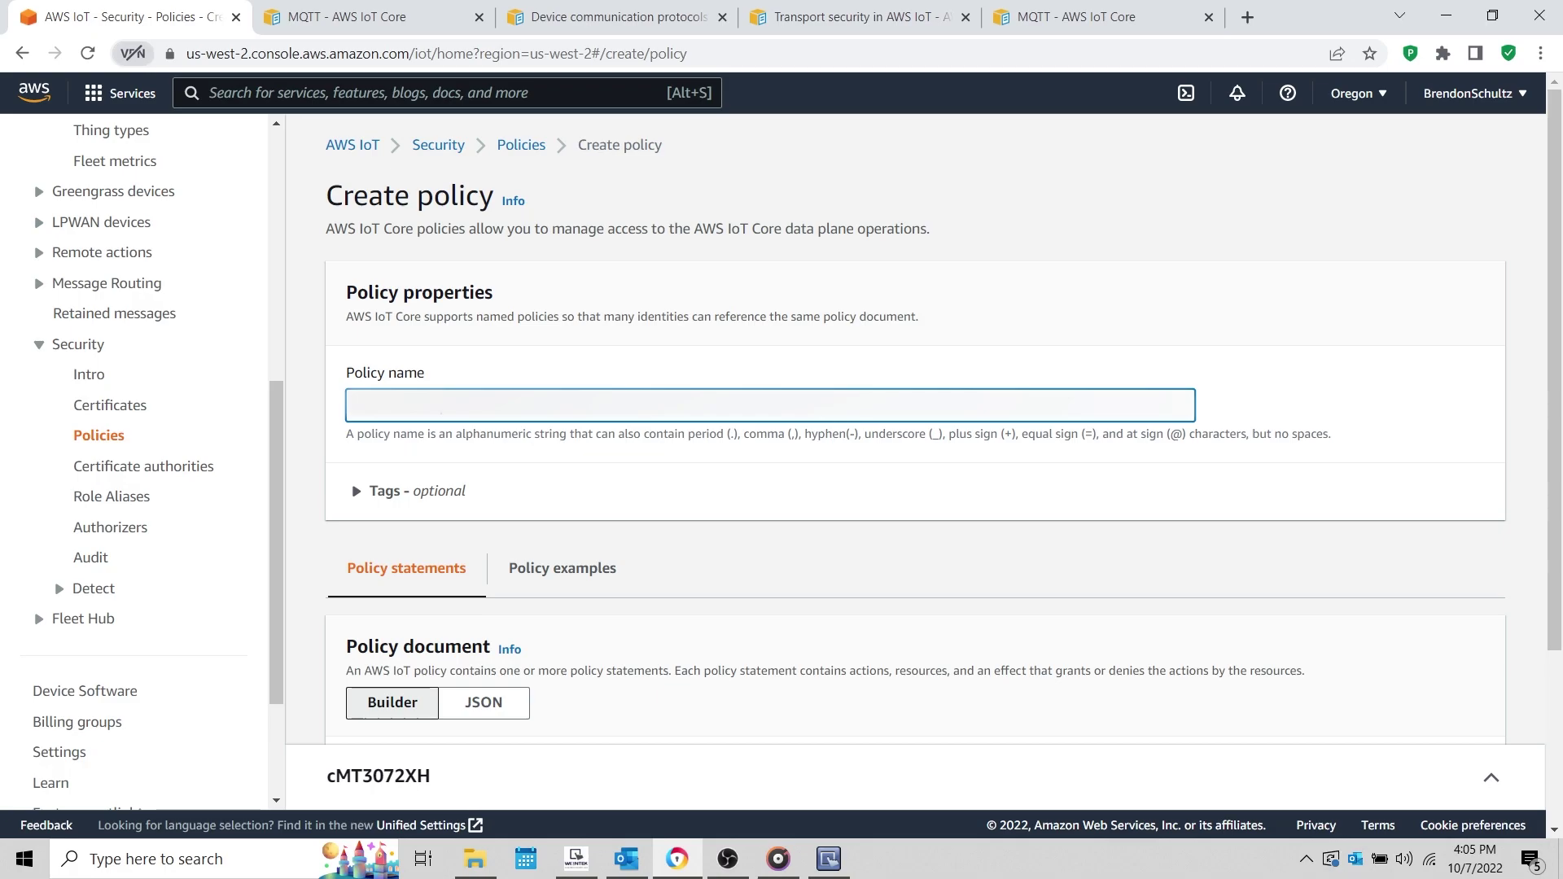
{"action": "scroll", "coordinate": [668, 542], "scroll_direction": "down", "scroll_amount": 3}
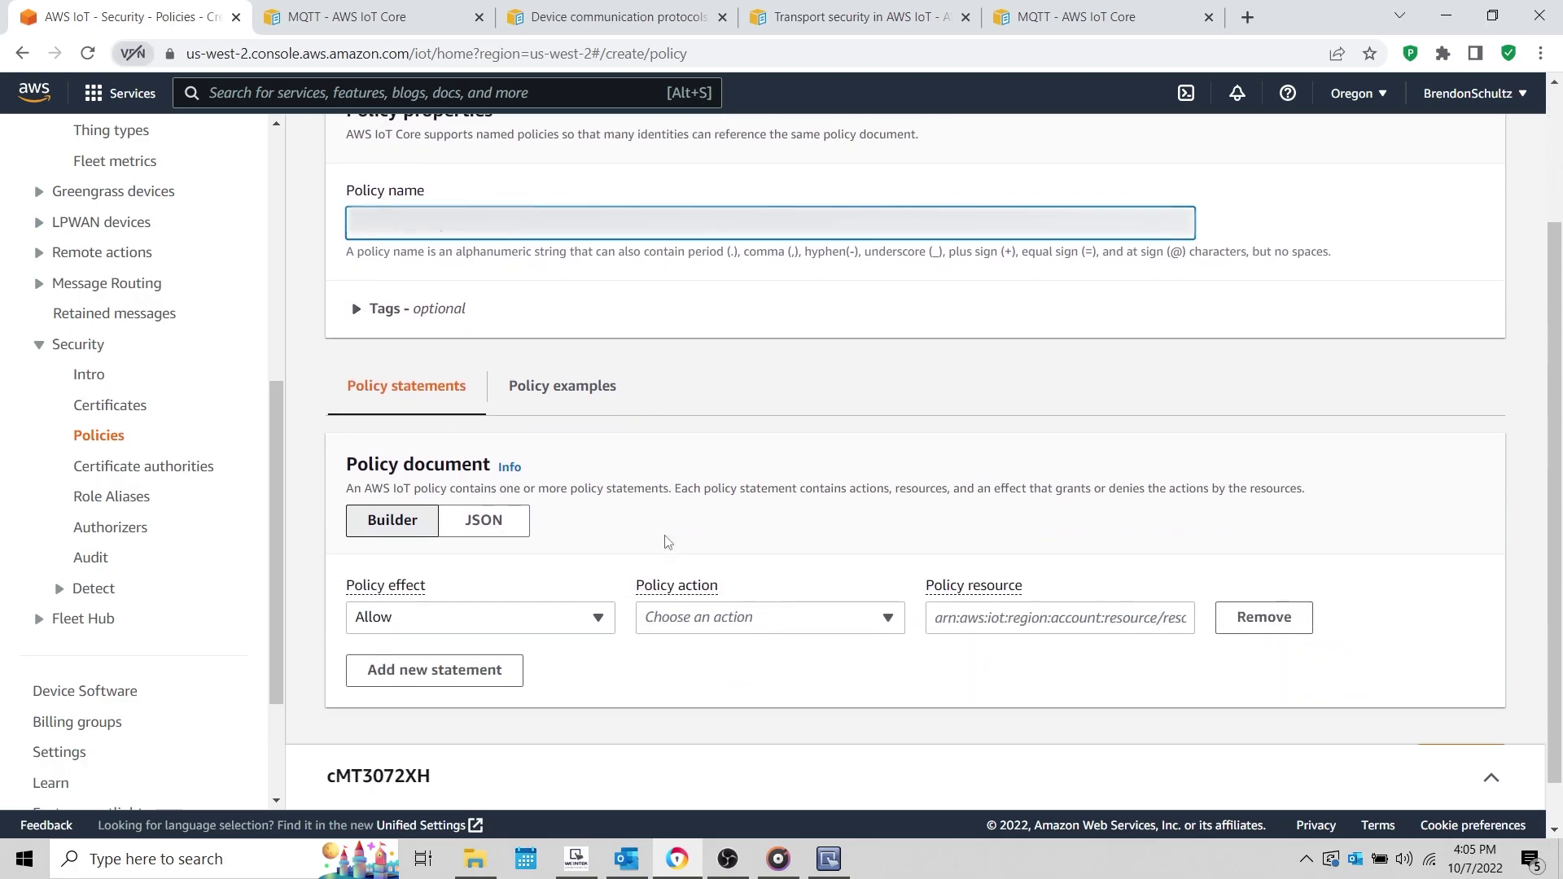
{"action": "left_click", "coordinate": [824, 575]}
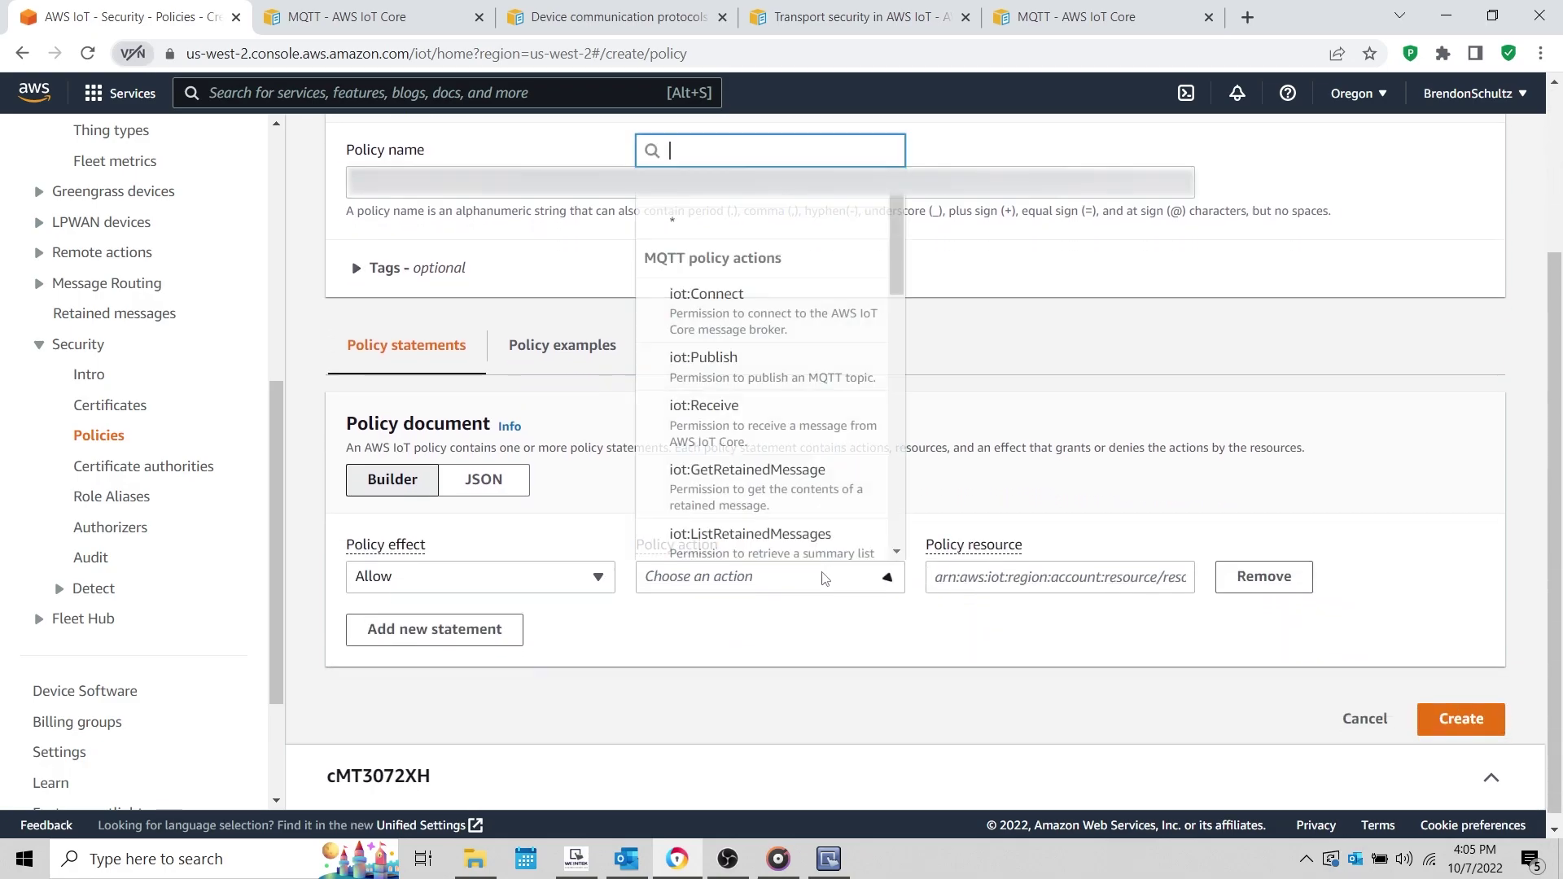
{"action": "left_click", "coordinate": [756, 235]}
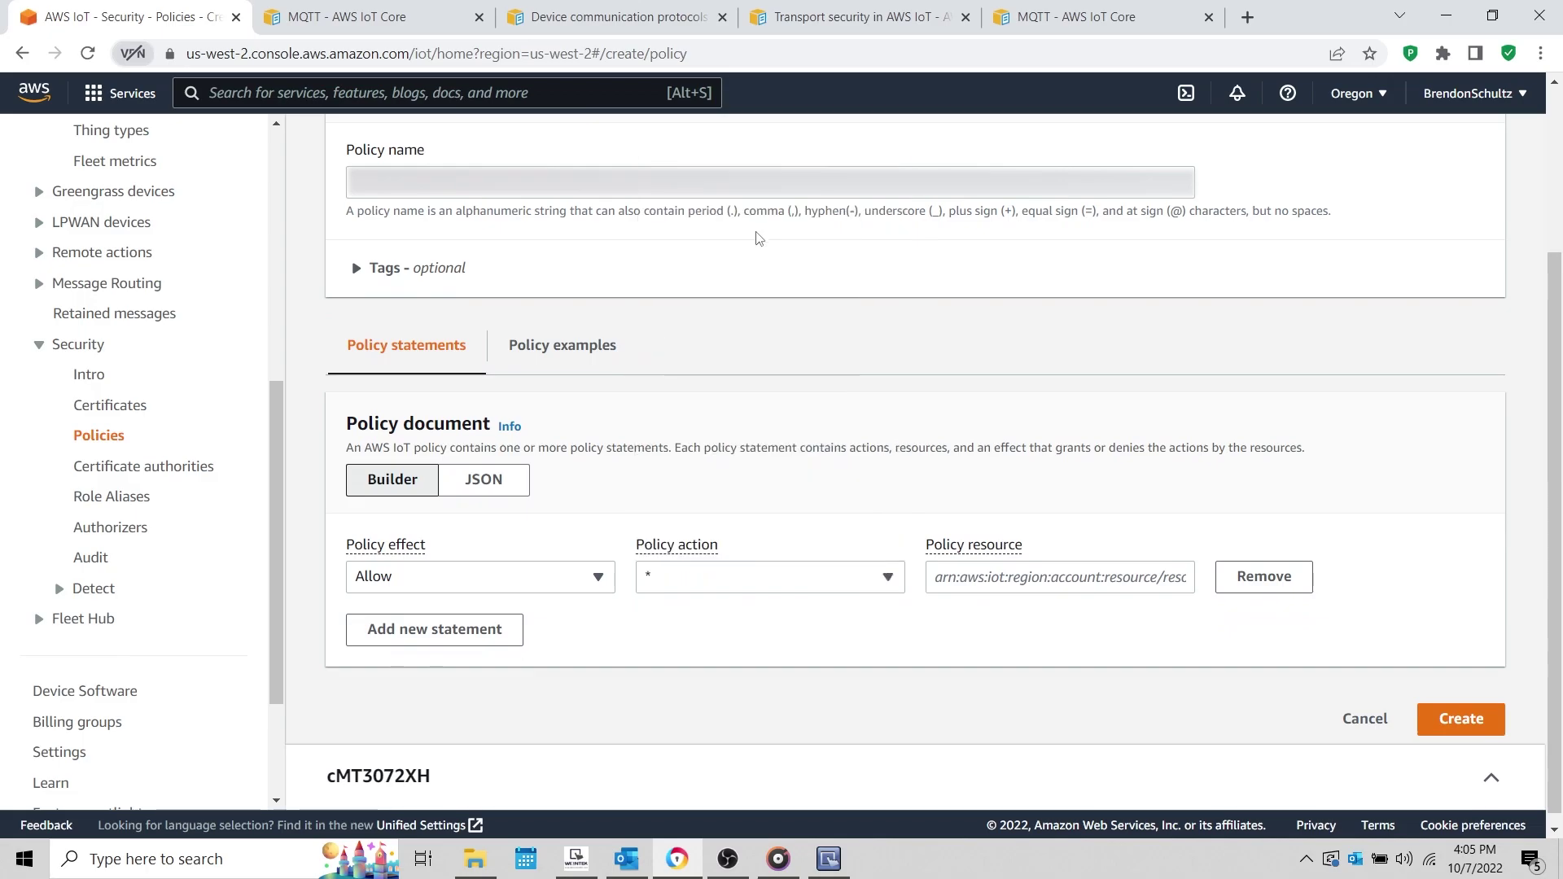
{"action": "left_click", "coordinate": [1001, 574]}
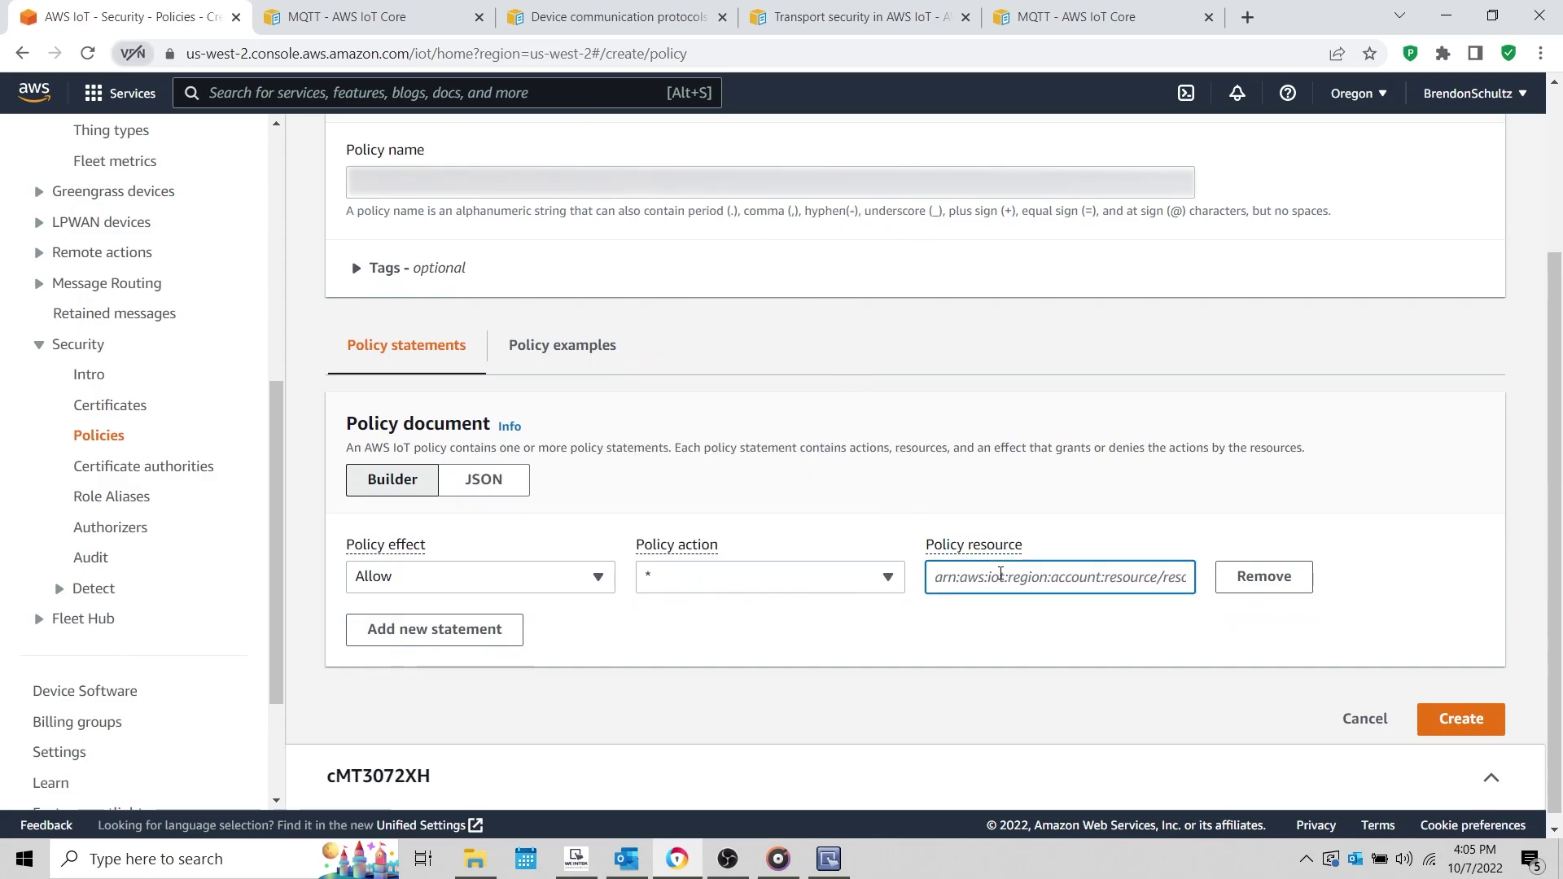
{"action": "type", "text": "*"}
{"action": "left_click", "coordinate": [1068, 640]}
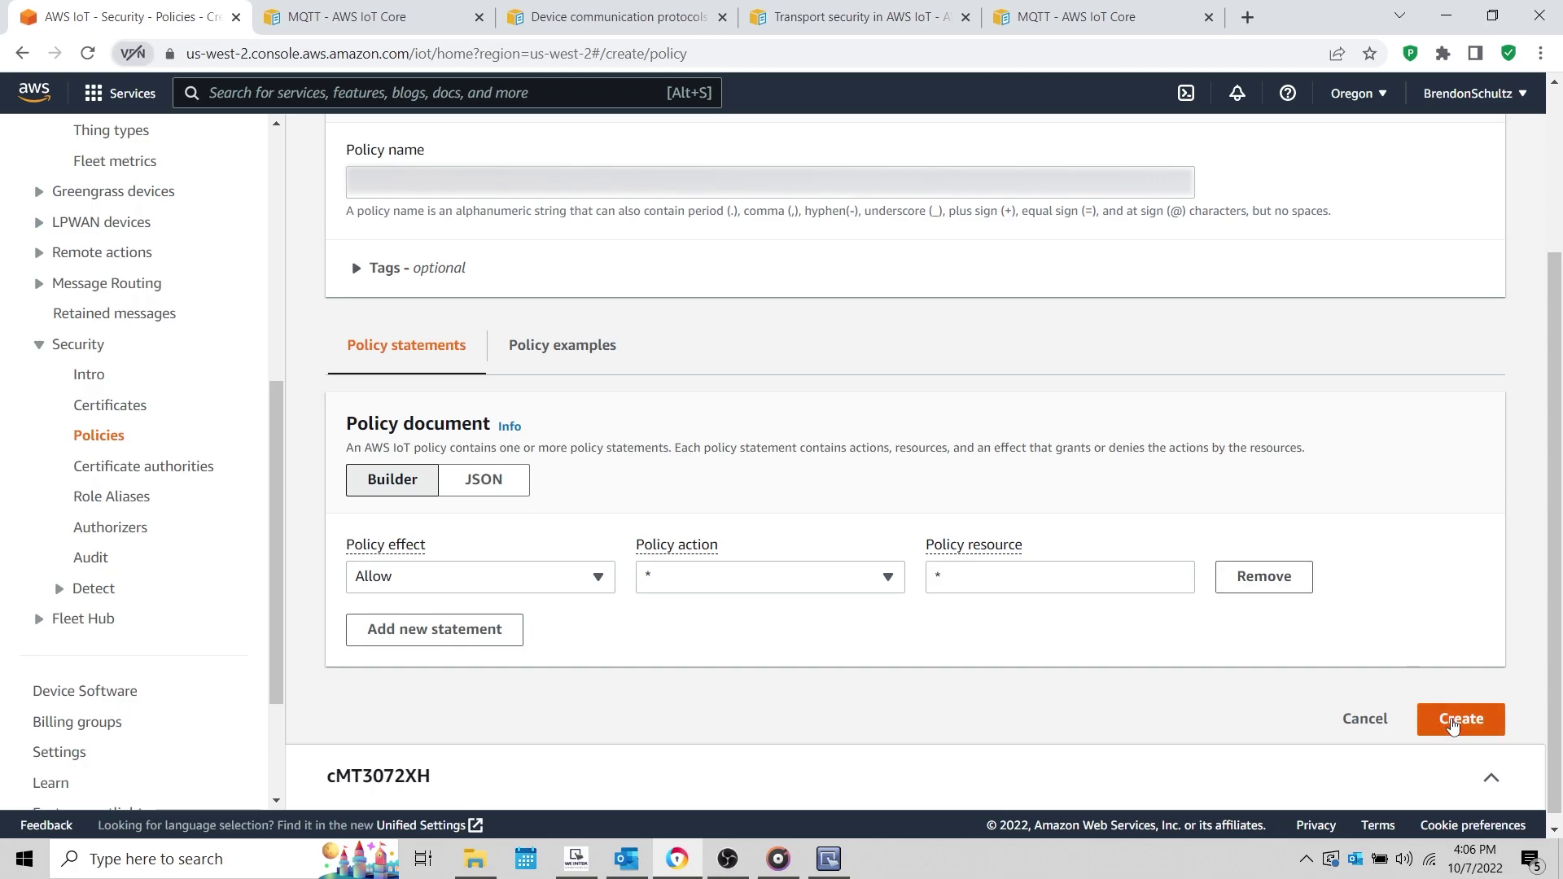
{"action": "left_click", "coordinate": [1449, 723]}
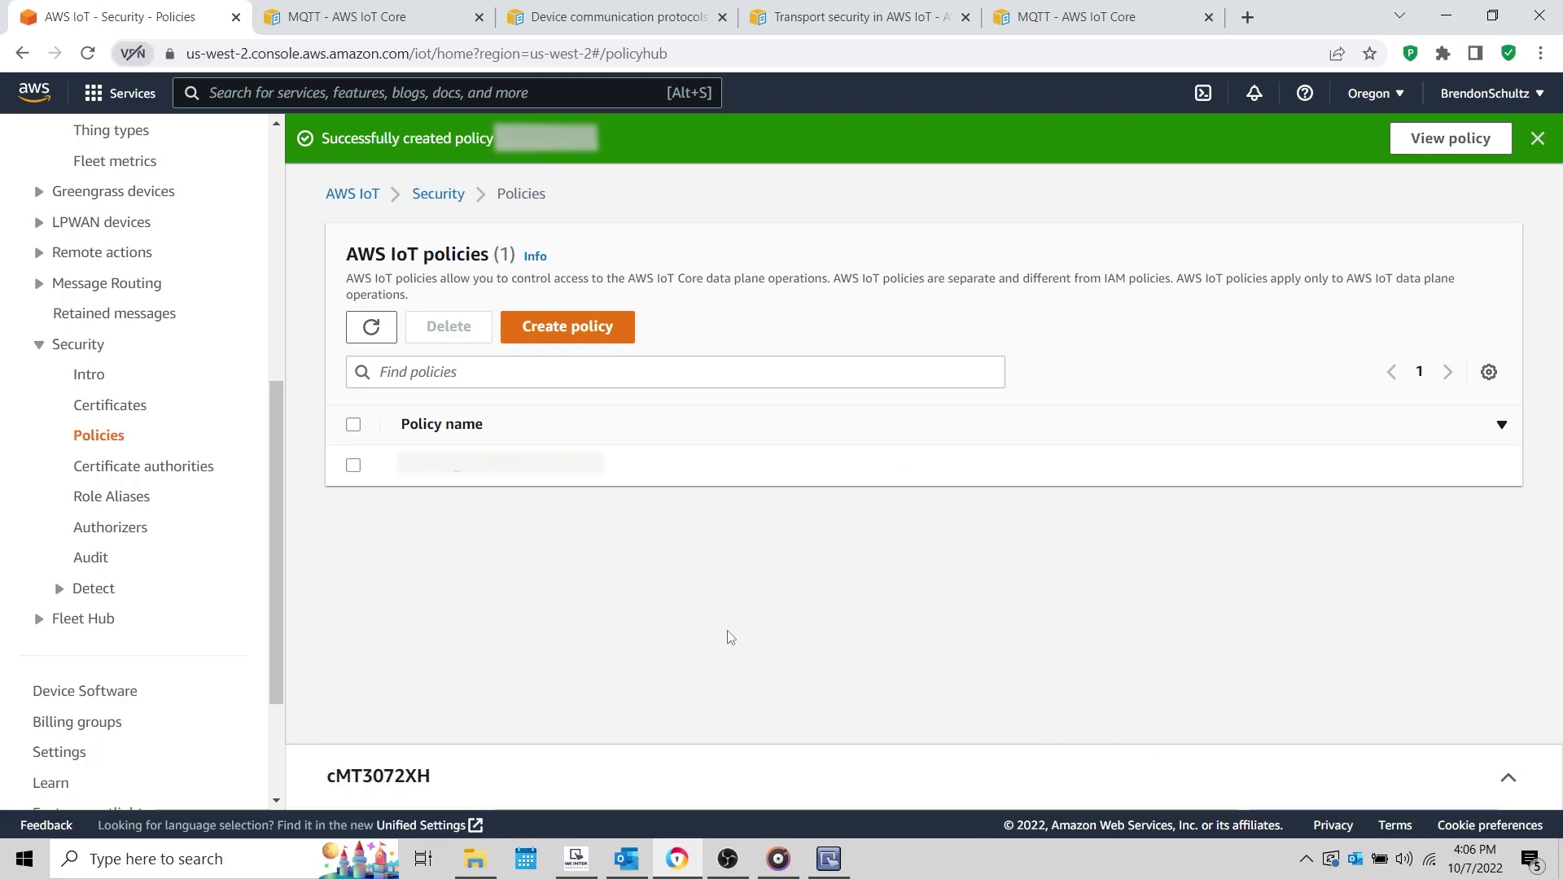
Step: Go to Manage › Things and start the Create things wizard for a single thing
{"action": "scroll", "coordinate": [203, 420], "scroll_direction": "up", "scroll_amount": 3}
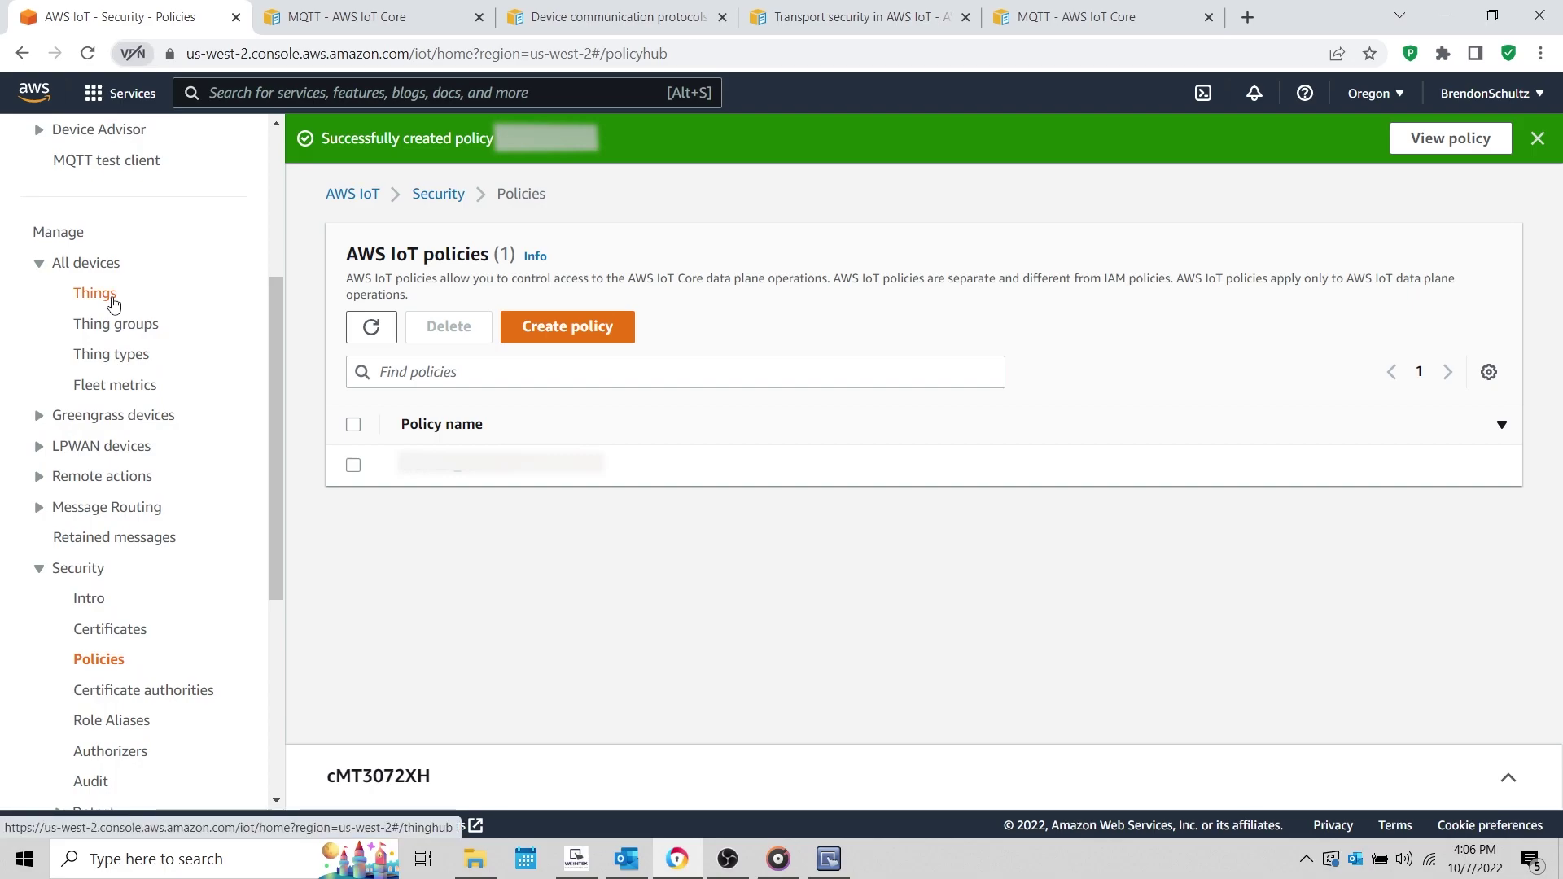
{"action": "left_click", "coordinate": [113, 305]}
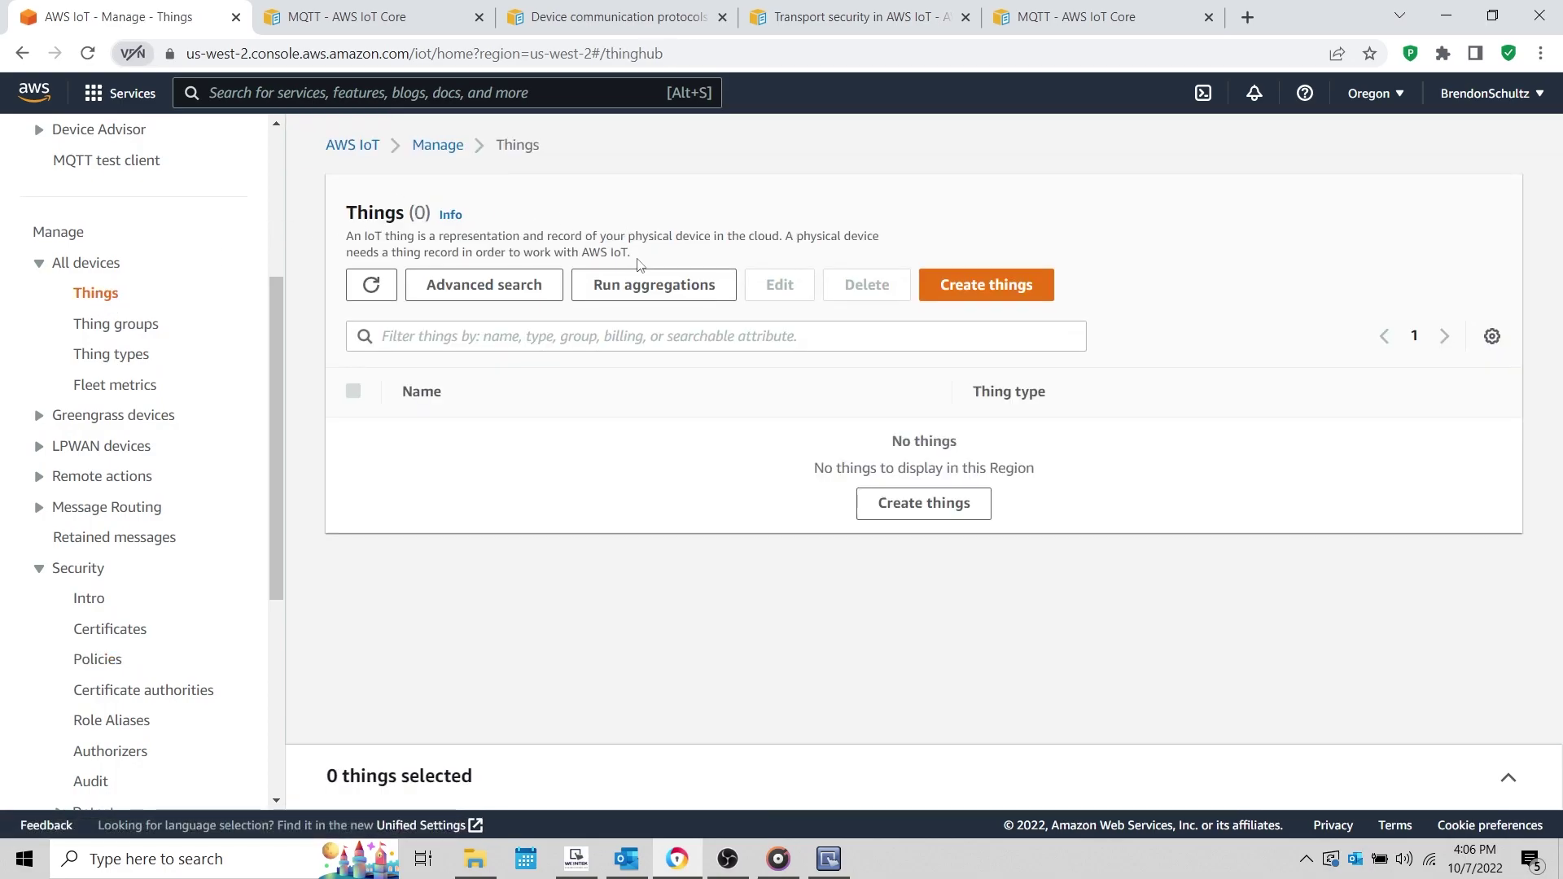
{"action": "left_click_drag", "start_coordinate": [633, 255], "coordinate": [349, 237]}
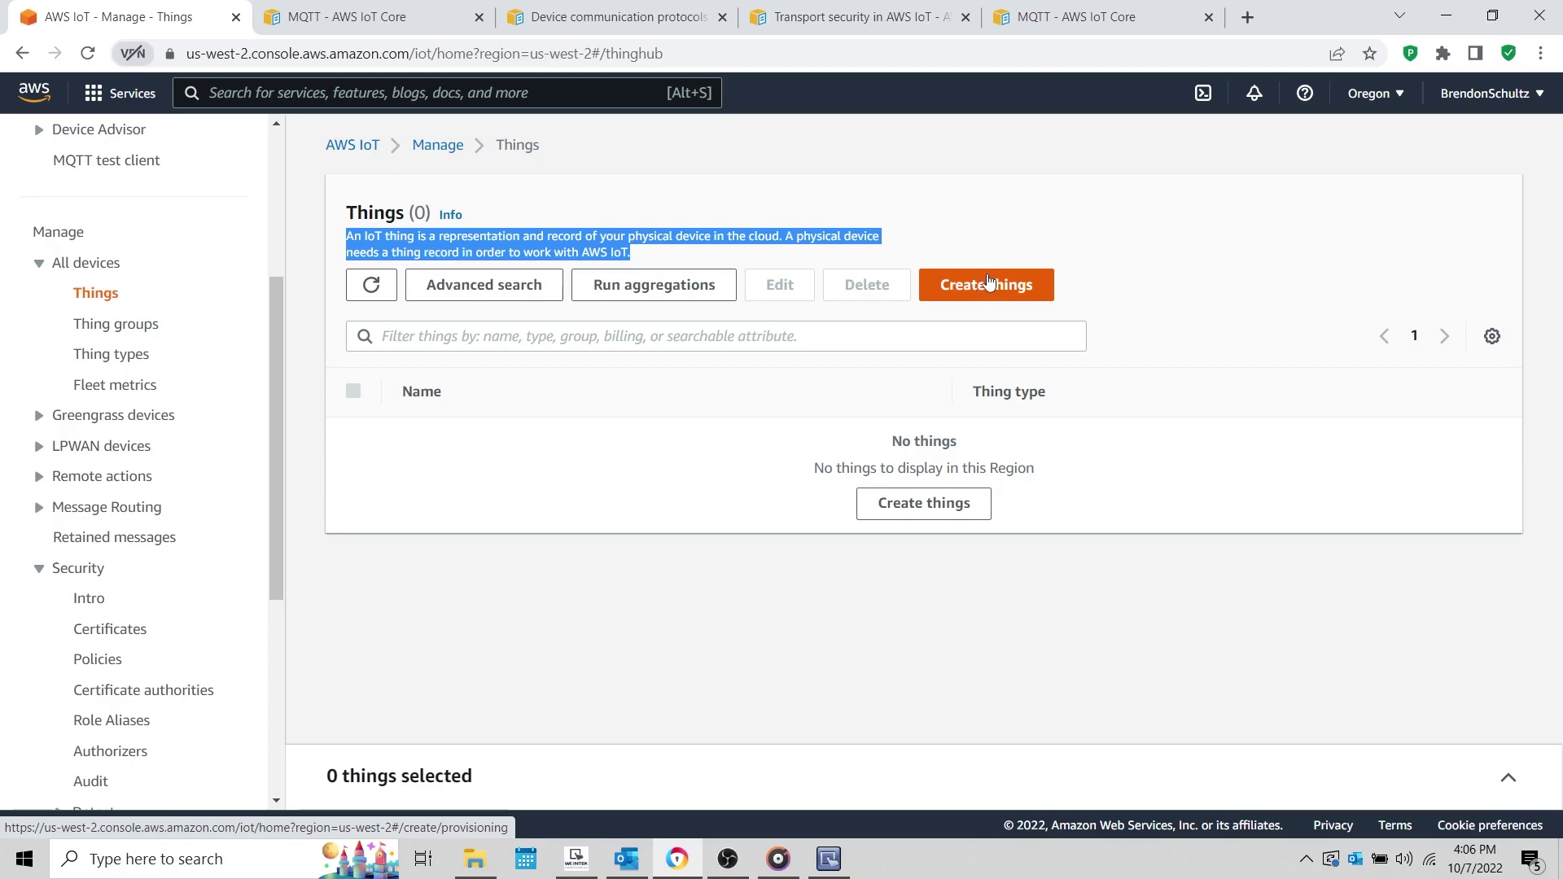
{"action": "left_click", "coordinate": [989, 281]}
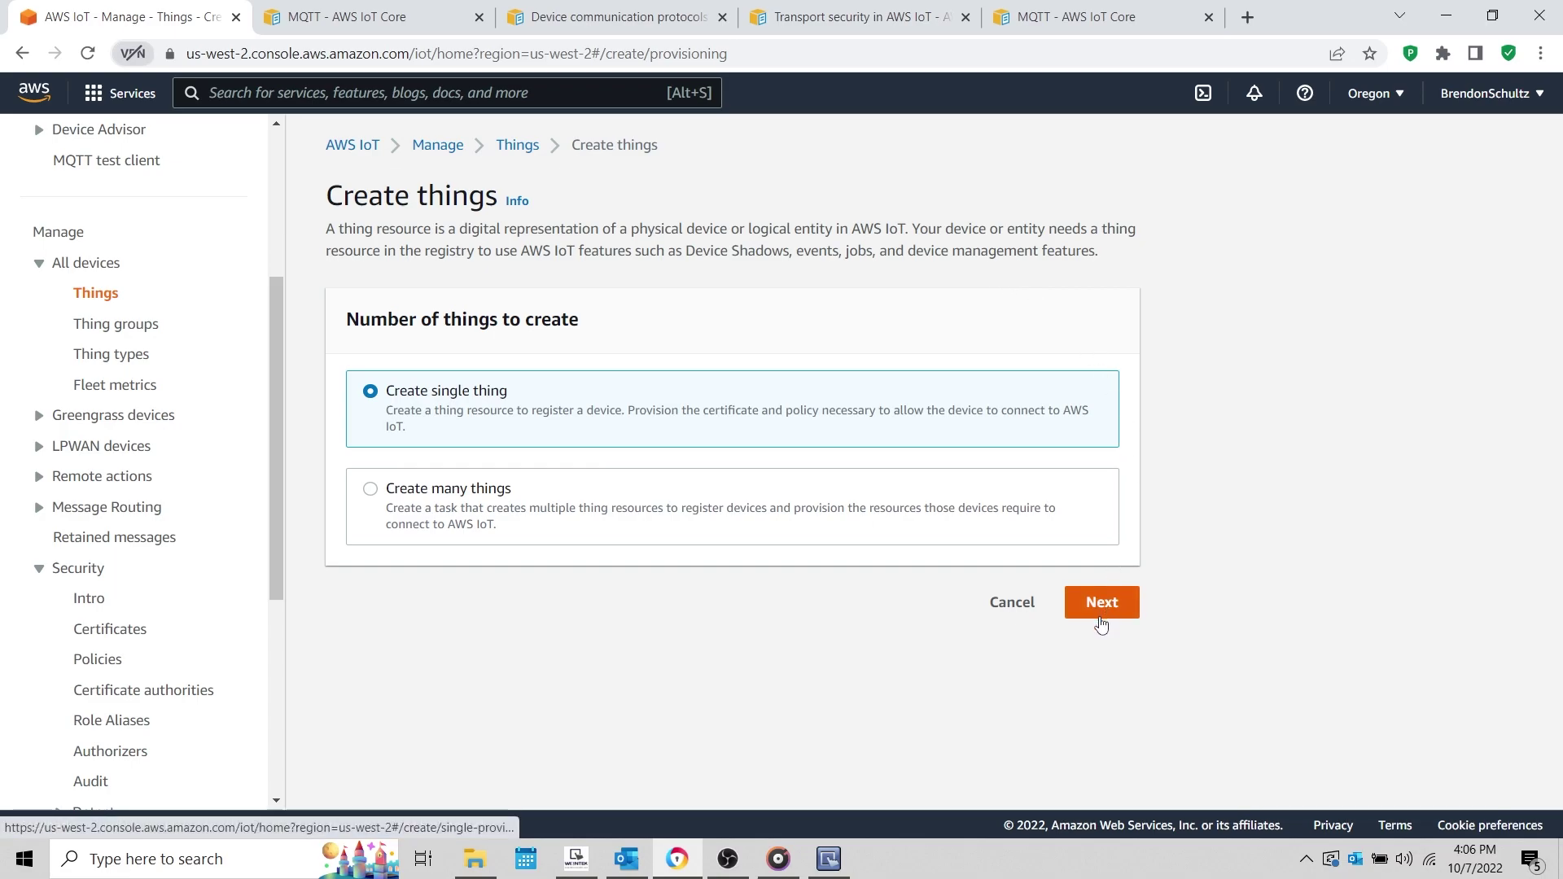
Step: Name the thing cMT3072XH, keep an auto-generated certificate, and select the Weintek_HMI policy
{"action": "left_click", "coordinate": [1101, 618]}
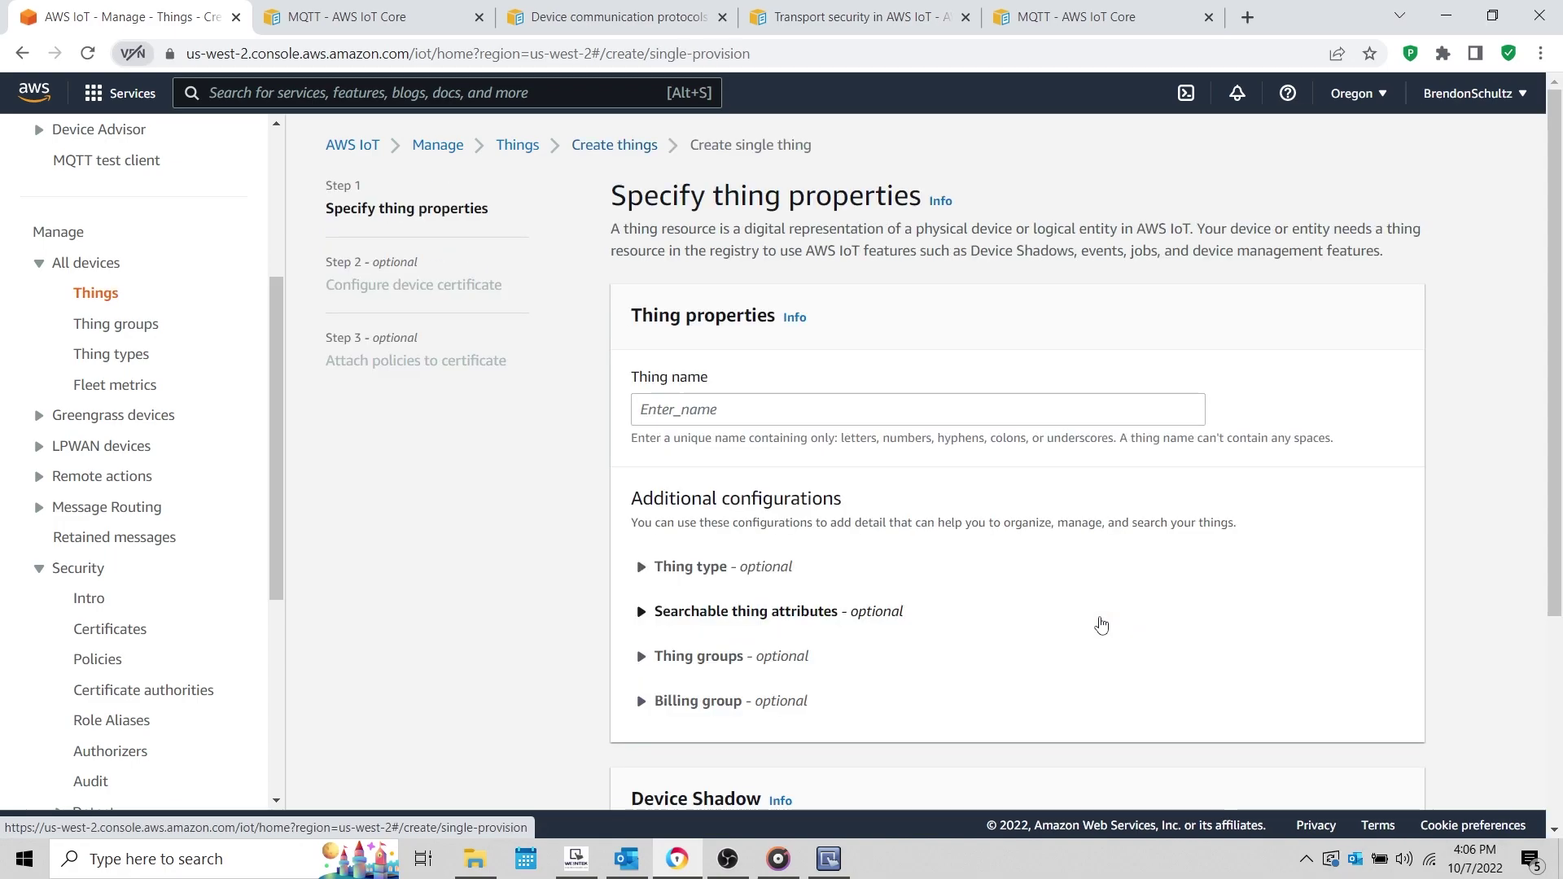
{"action": "left_click", "coordinate": [921, 404]}
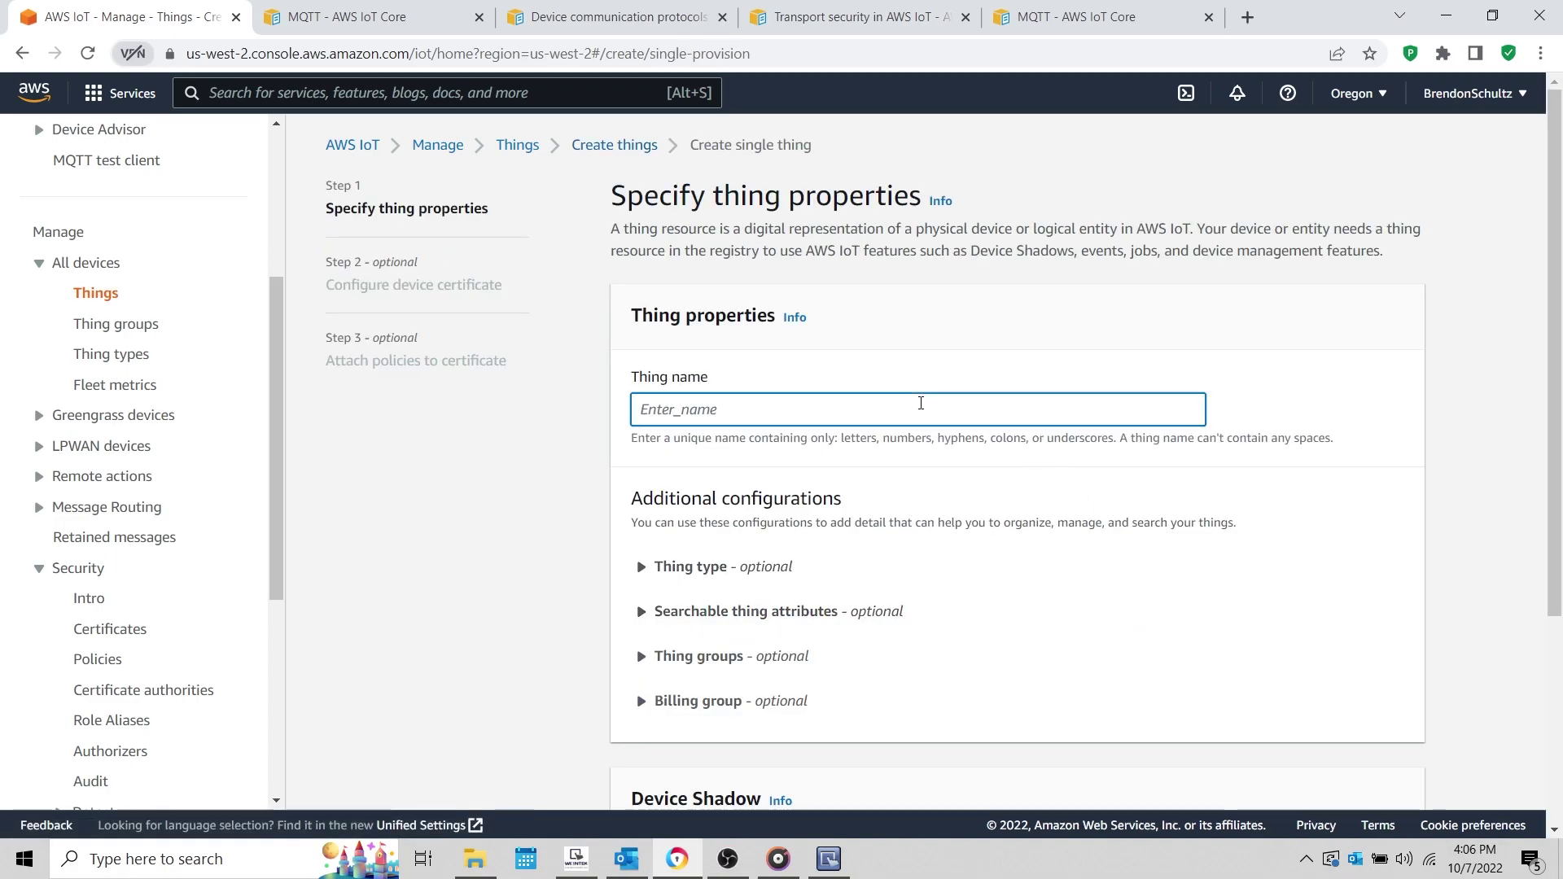
{"action": "type", "text": "cMT3072"}
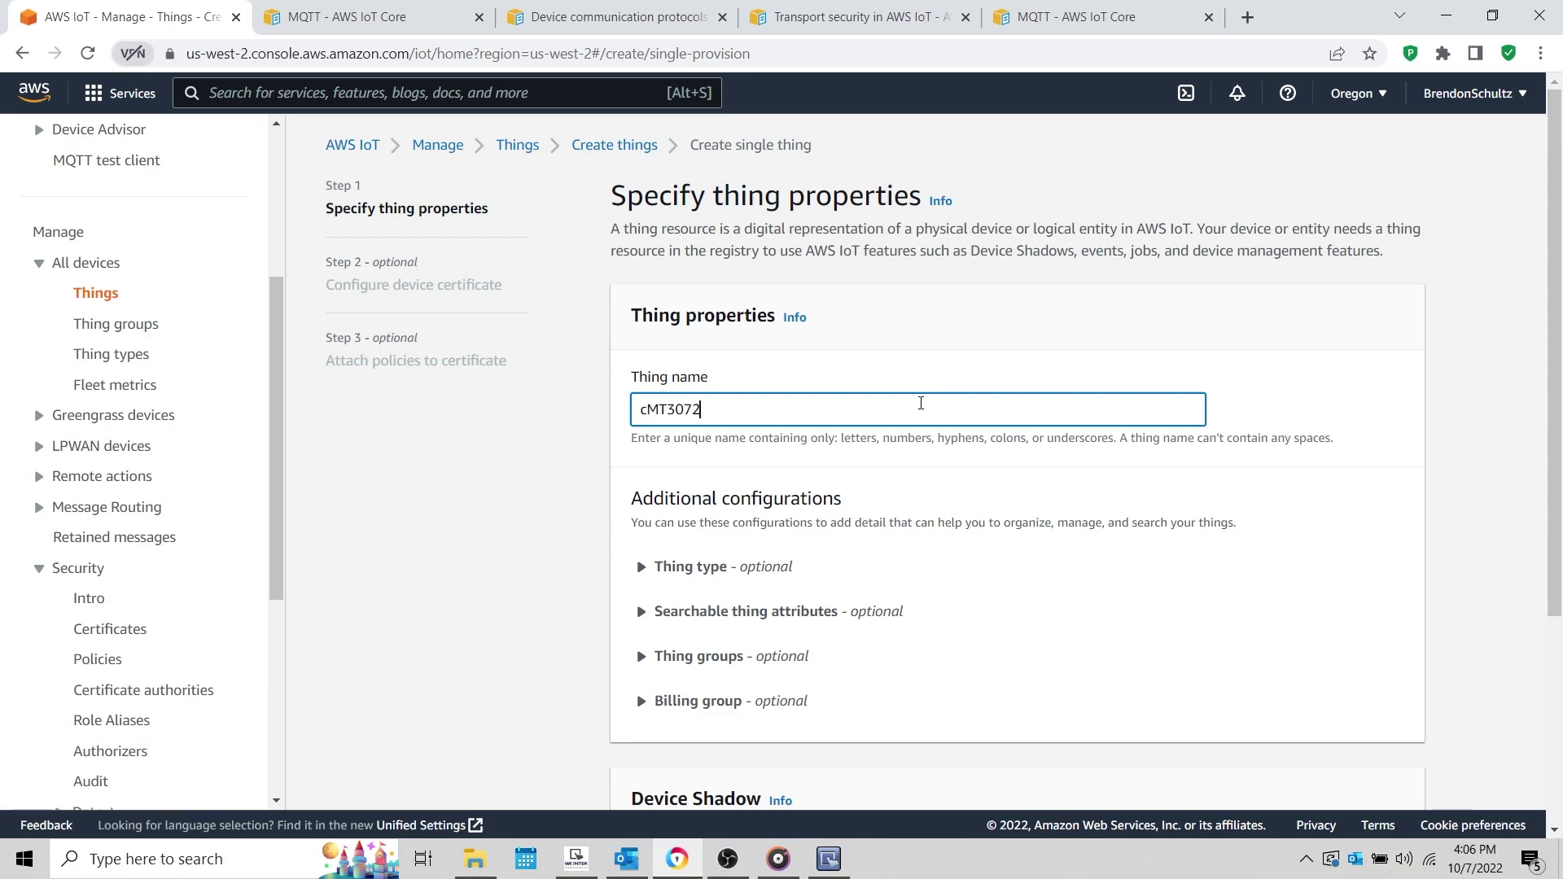
{"action": "type", "text": "XH"}
{"action": "scroll", "coordinate": [977, 445], "scroll_direction": "down", "scroll_amount": 4}
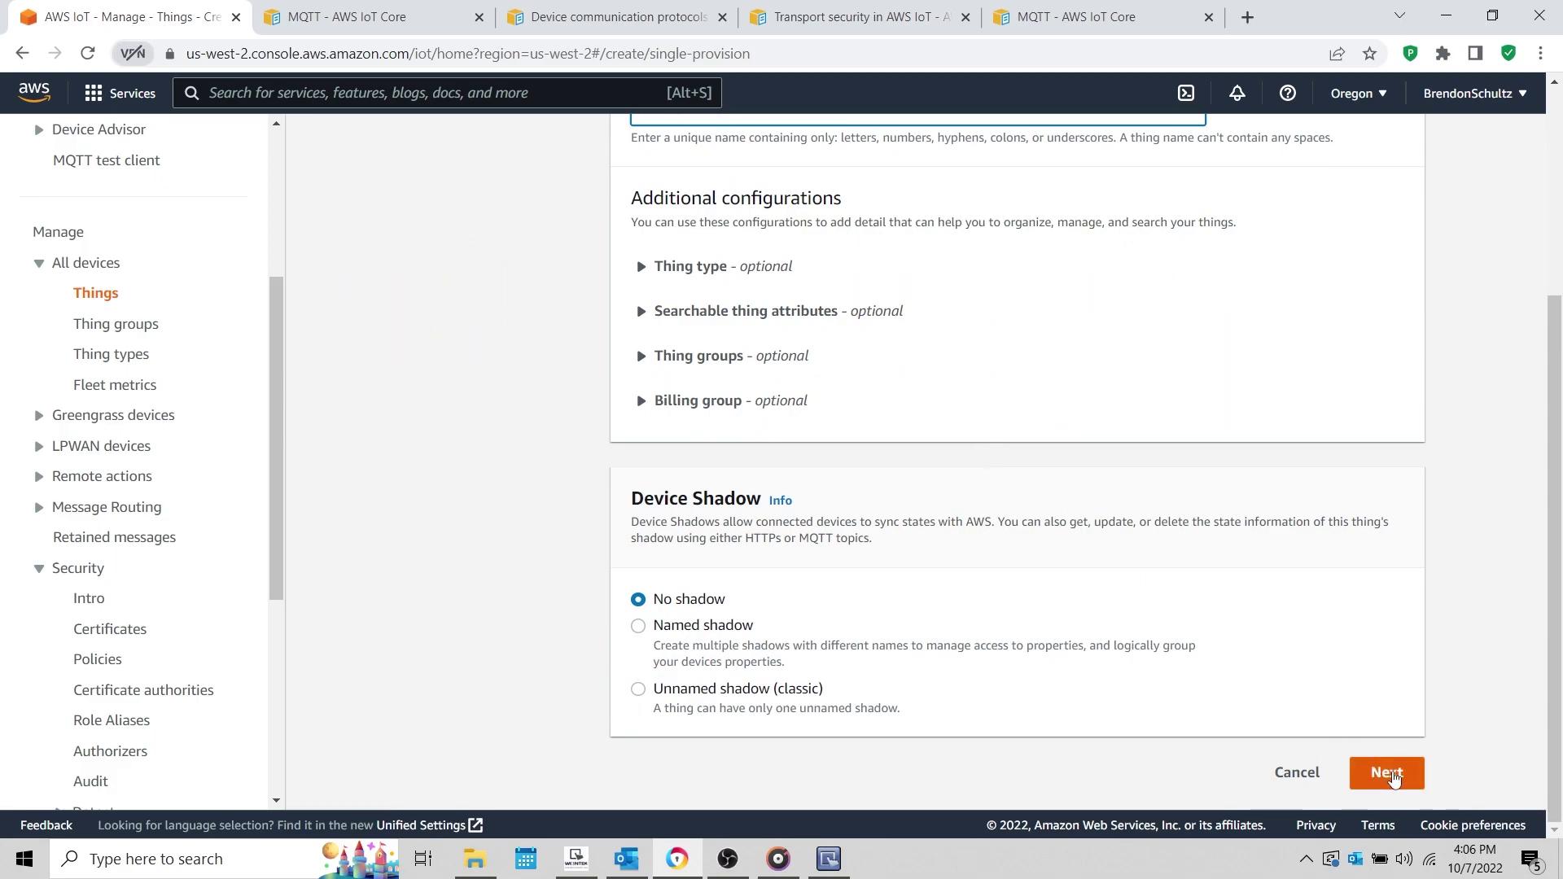
{"action": "left_click", "coordinate": [1394, 778]}
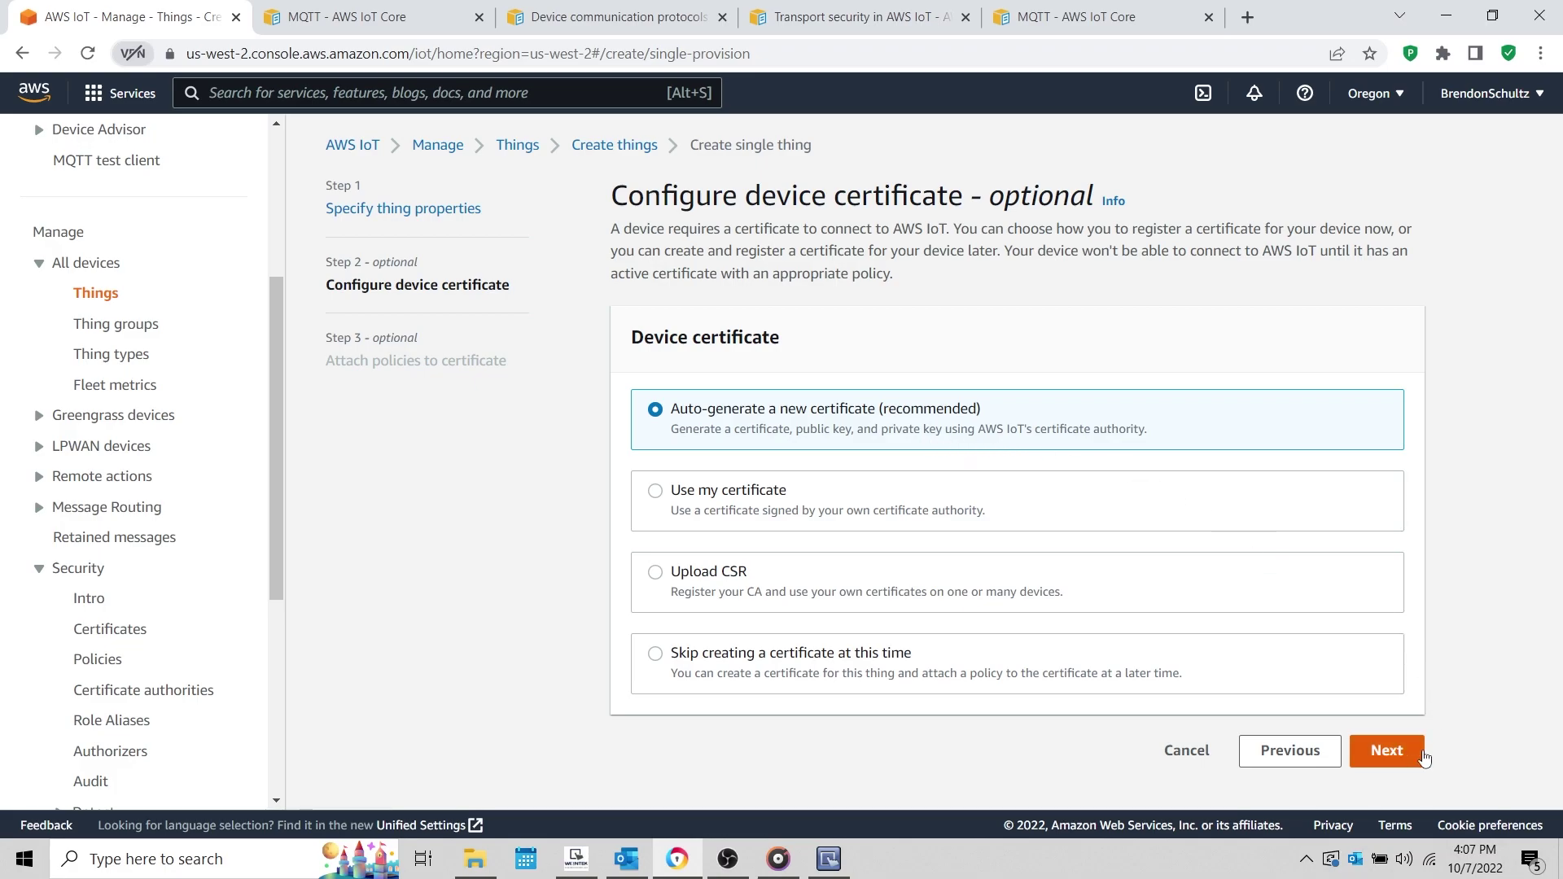
{"action": "left_click", "coordinate": [1403, 768]}
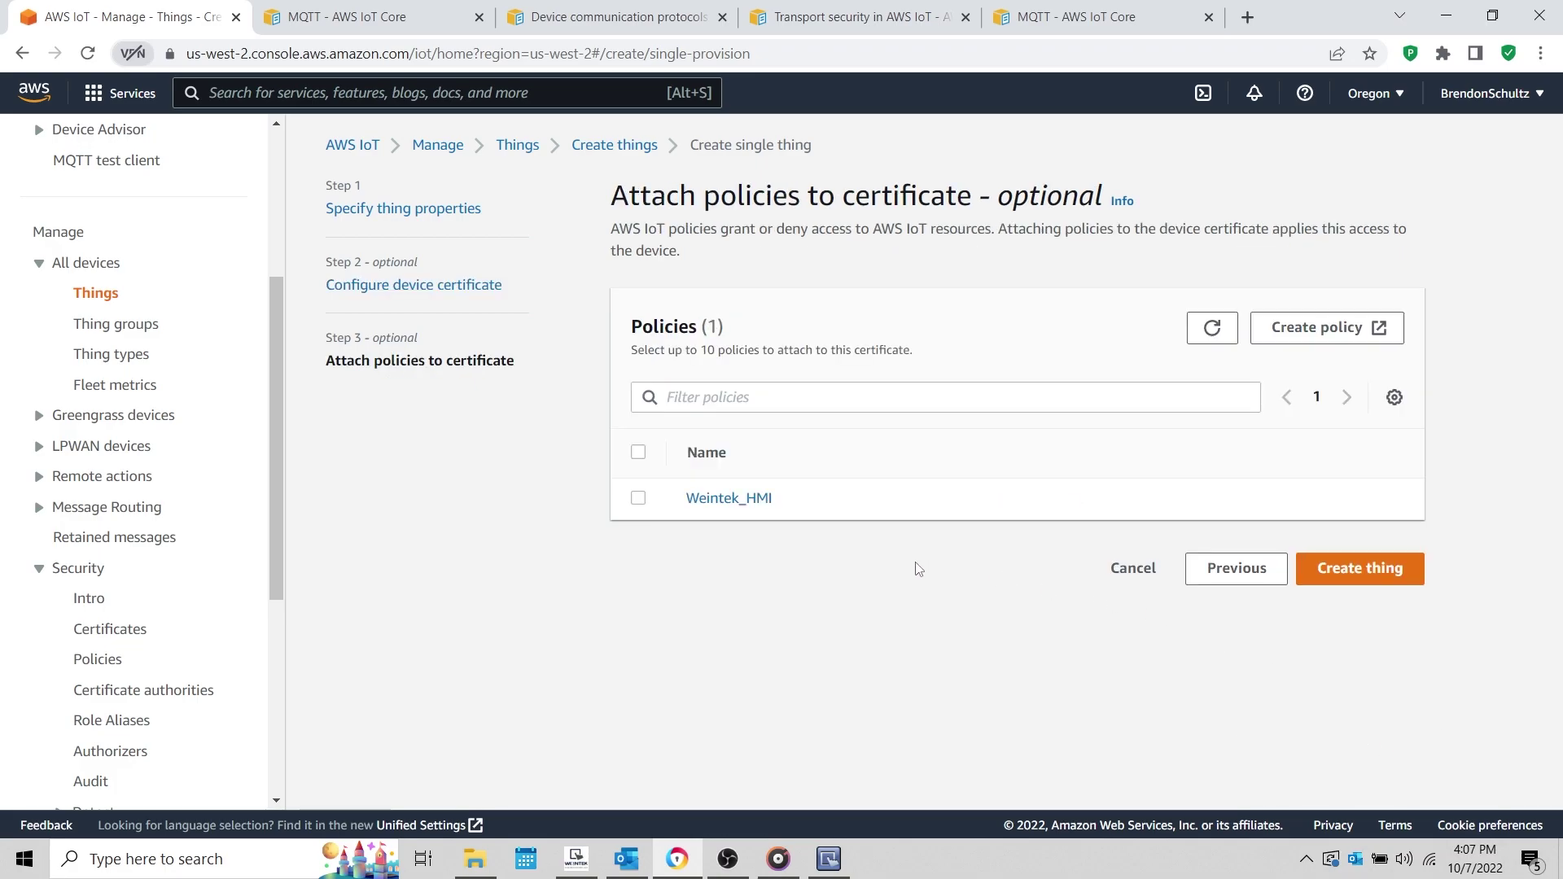
{"action": "left_click", "coordinate": [638, 499]}
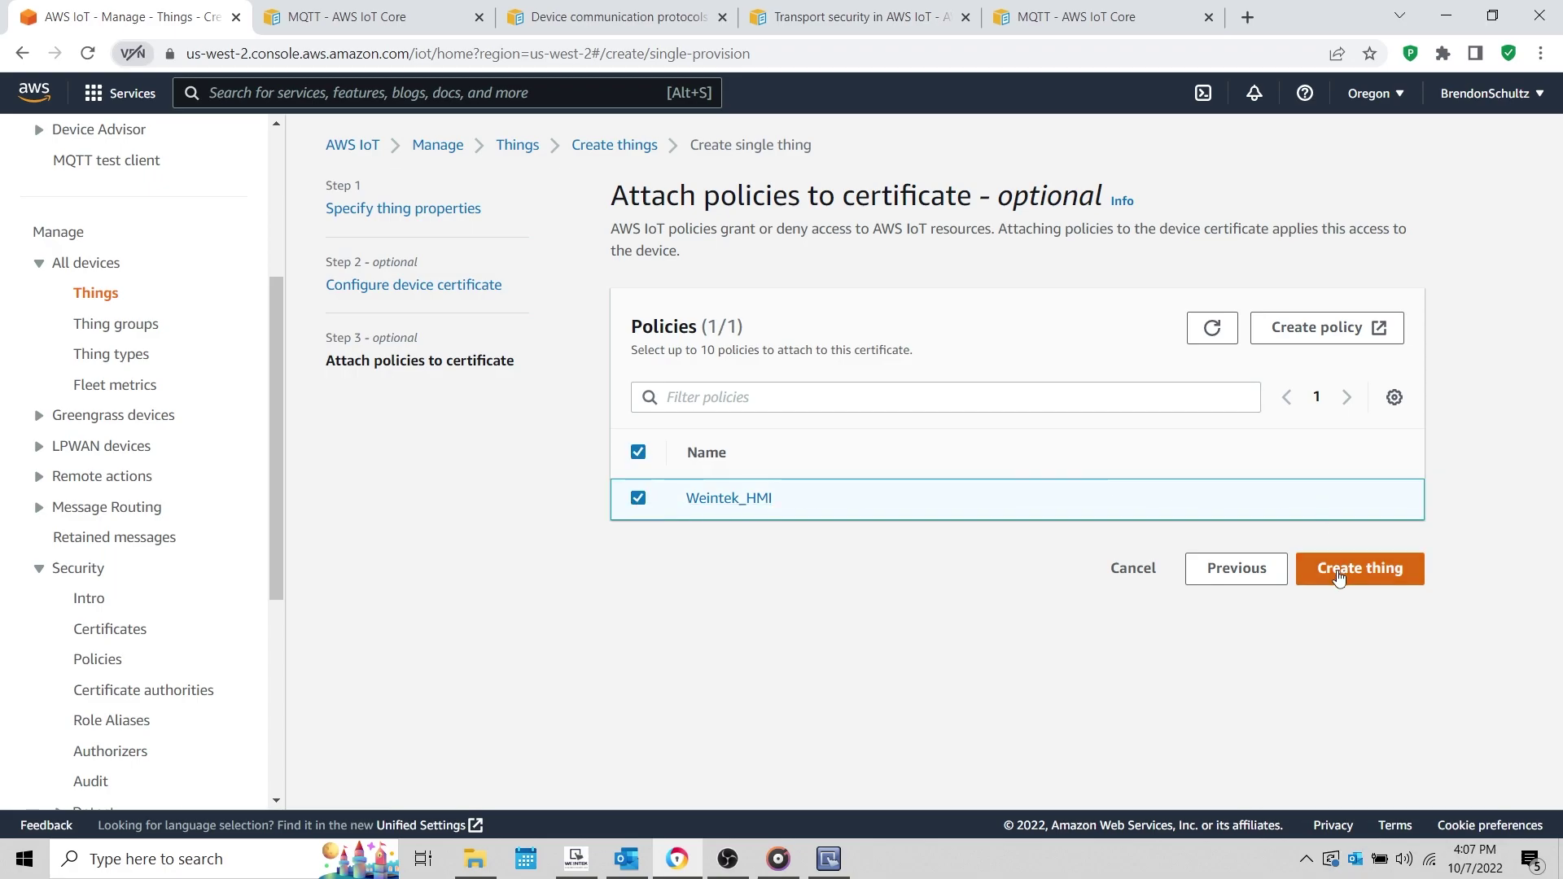
Step: Create thing cMT3072XH and download its device certificate, public key, private key and Amazon Root CA 1
{"action": "left_click", "coordinate": [1338, 570]}
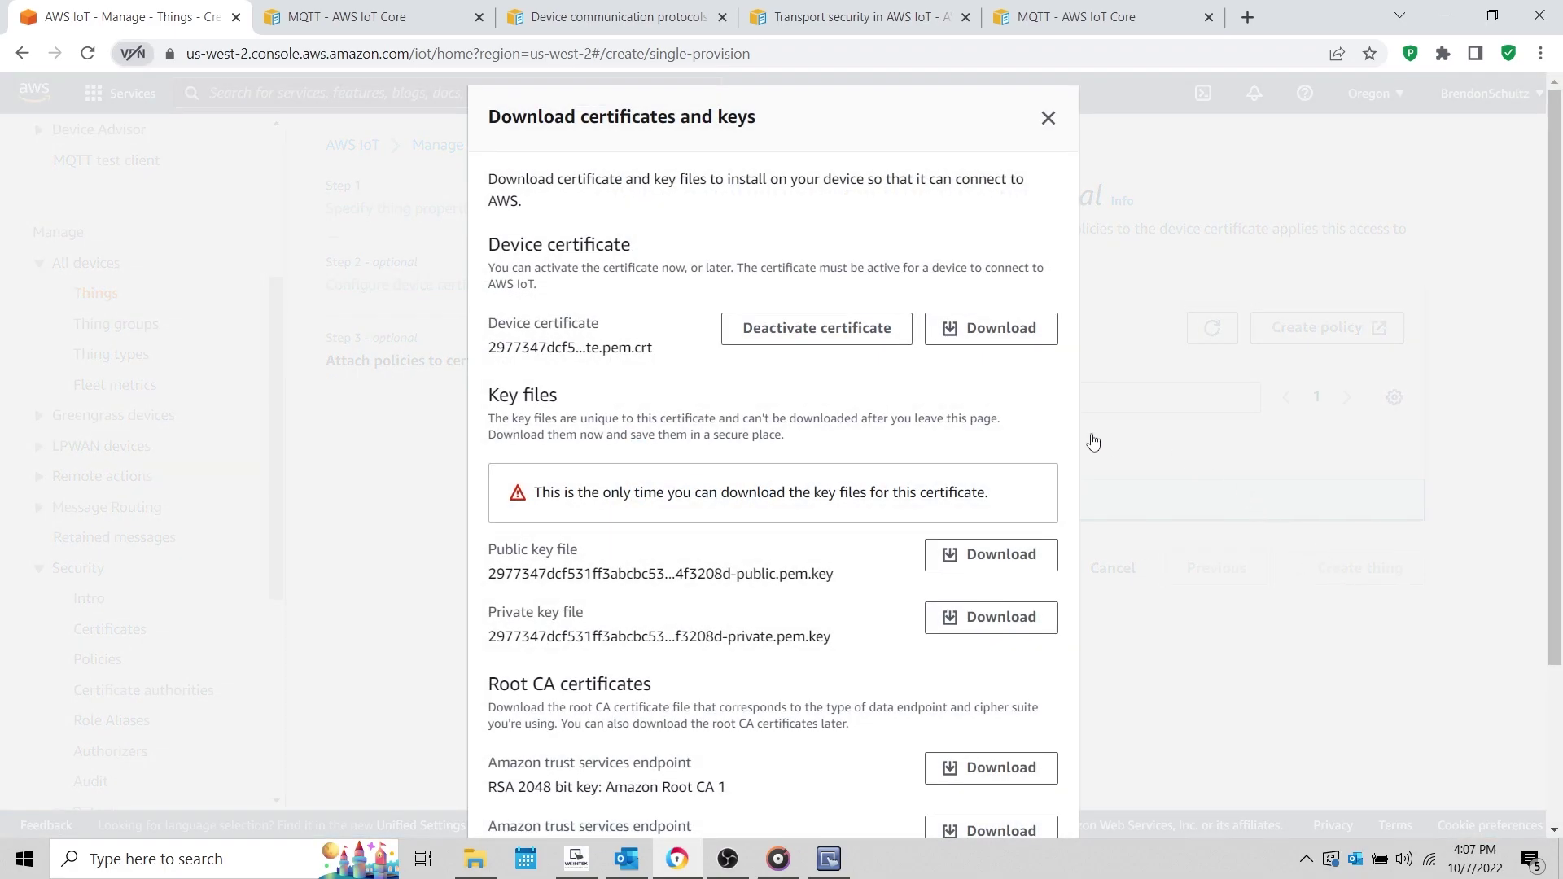
{"action": "left_click", "coordinate": [1008, 348]}
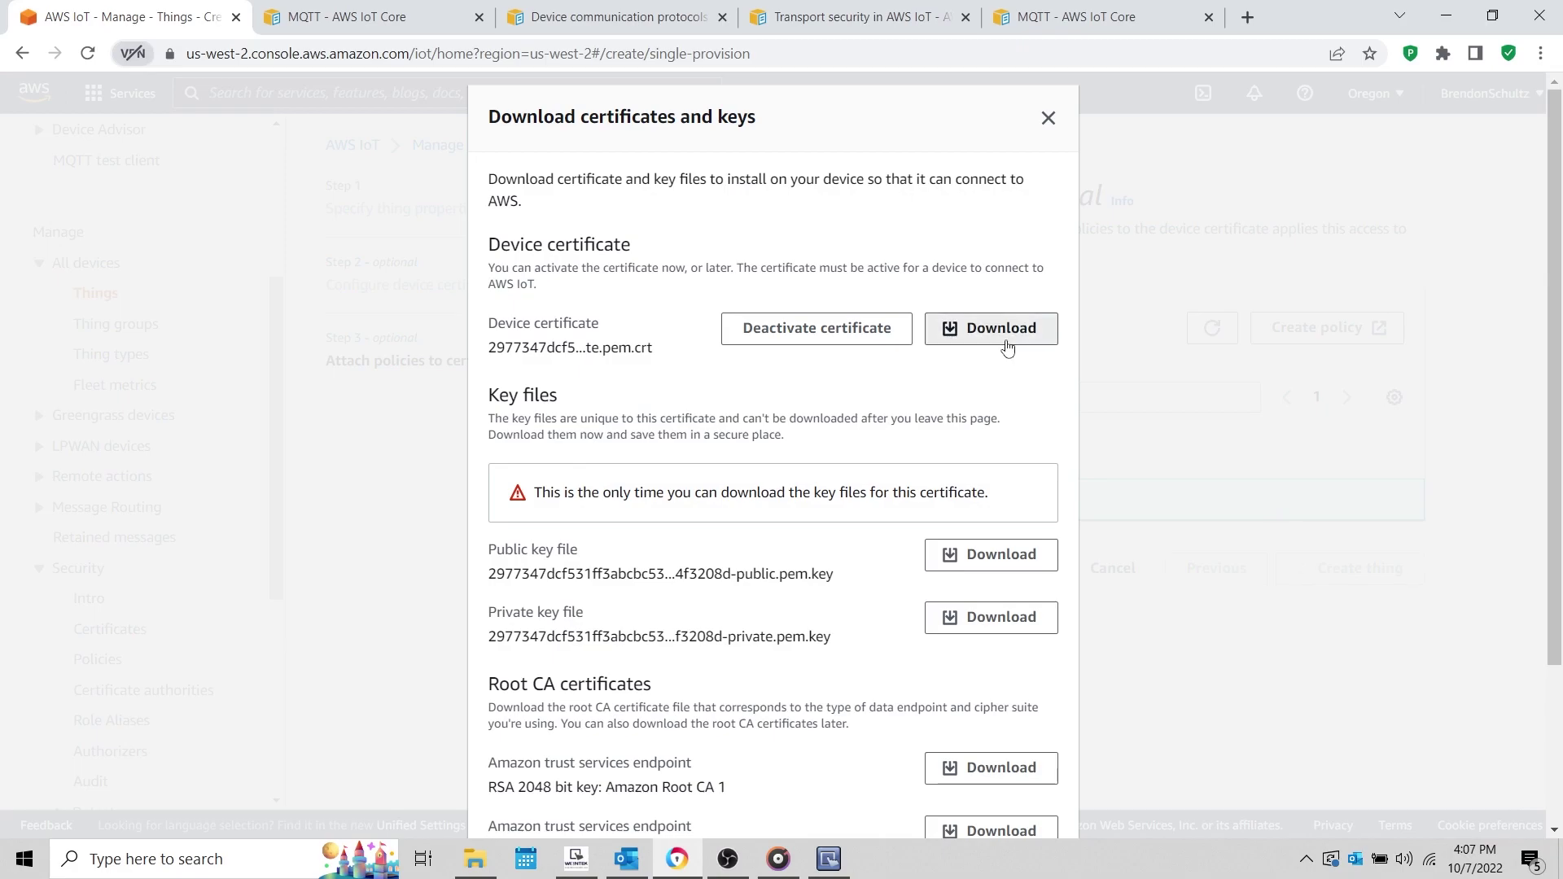
{"action": "left_click", "coordinate": [1000, 560]}
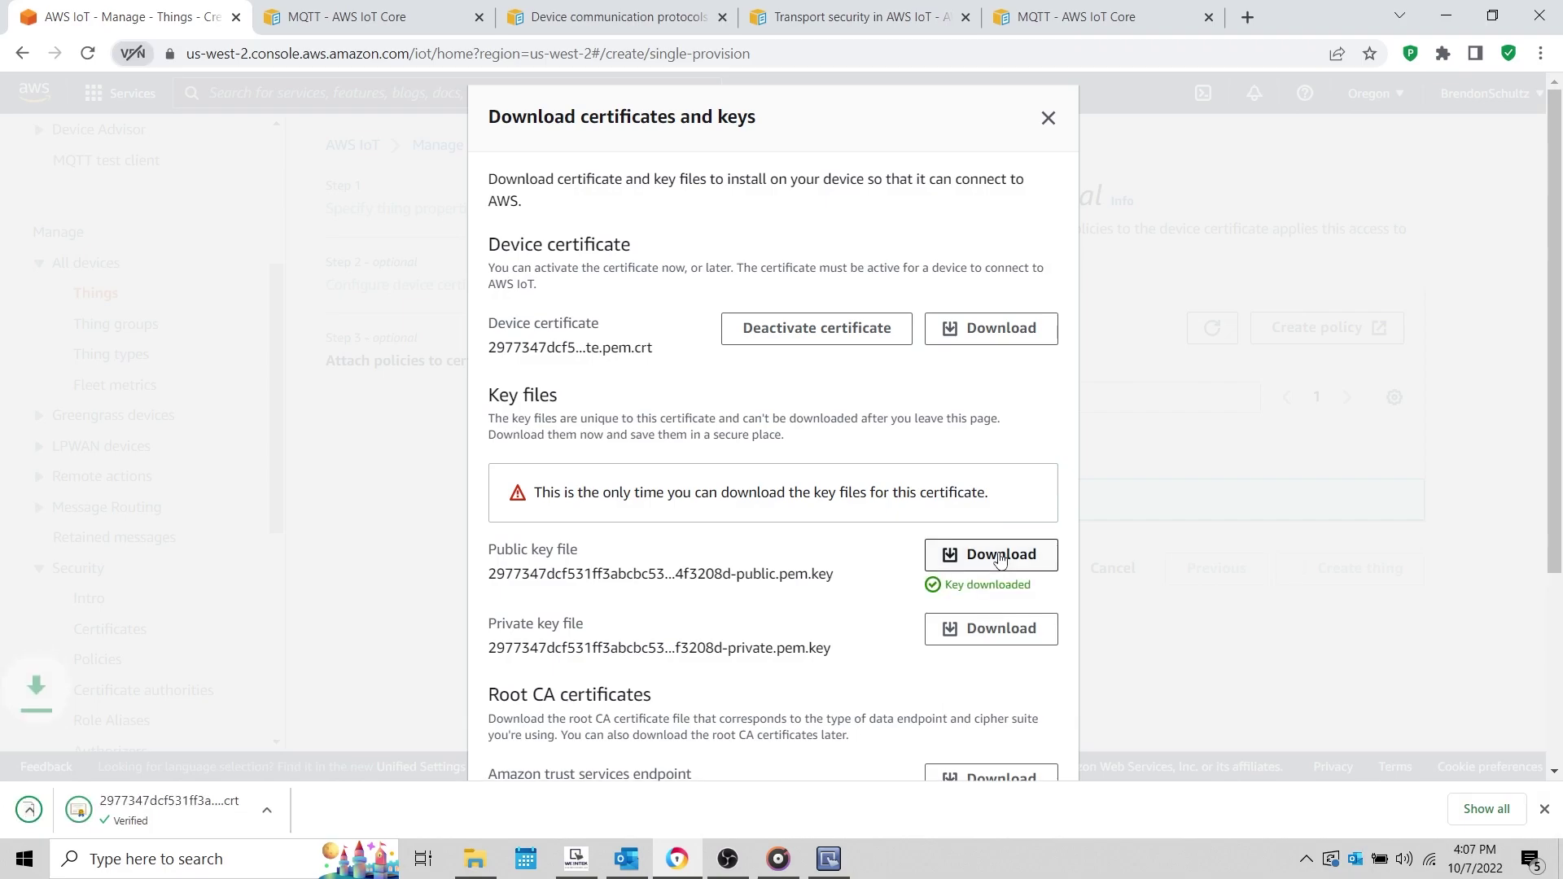
{"action": "left_click", "coordinate": [1003, 632]}
{"action": "scroll", "coordinate": [1005, 638], "scroll_direction": "down", "scroll_amount": 3}
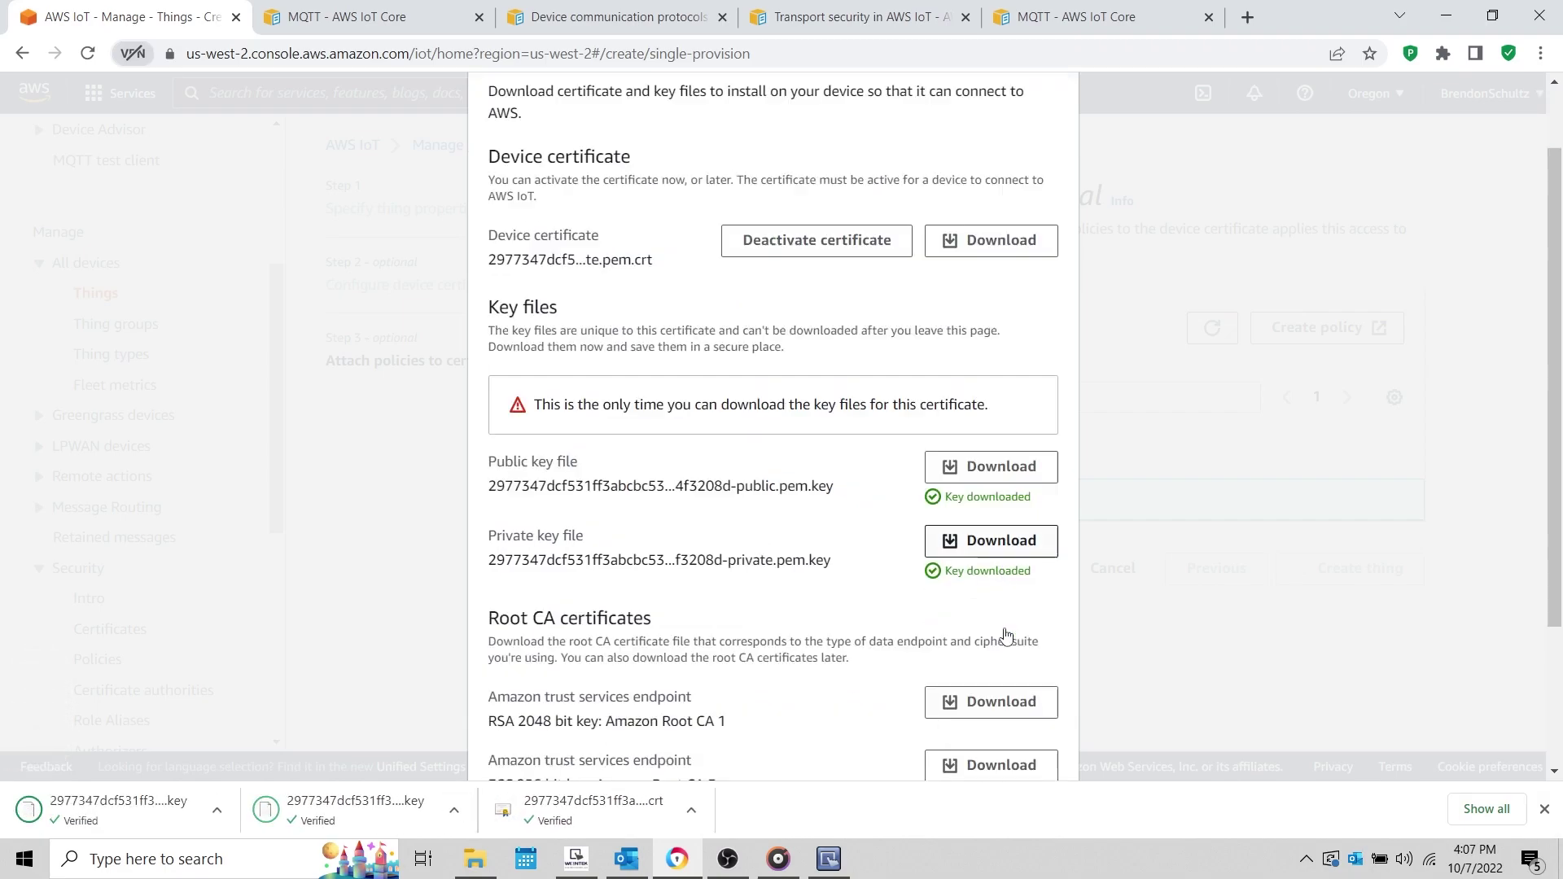
{"action": "left_click", "coordinate": [993, 582]}
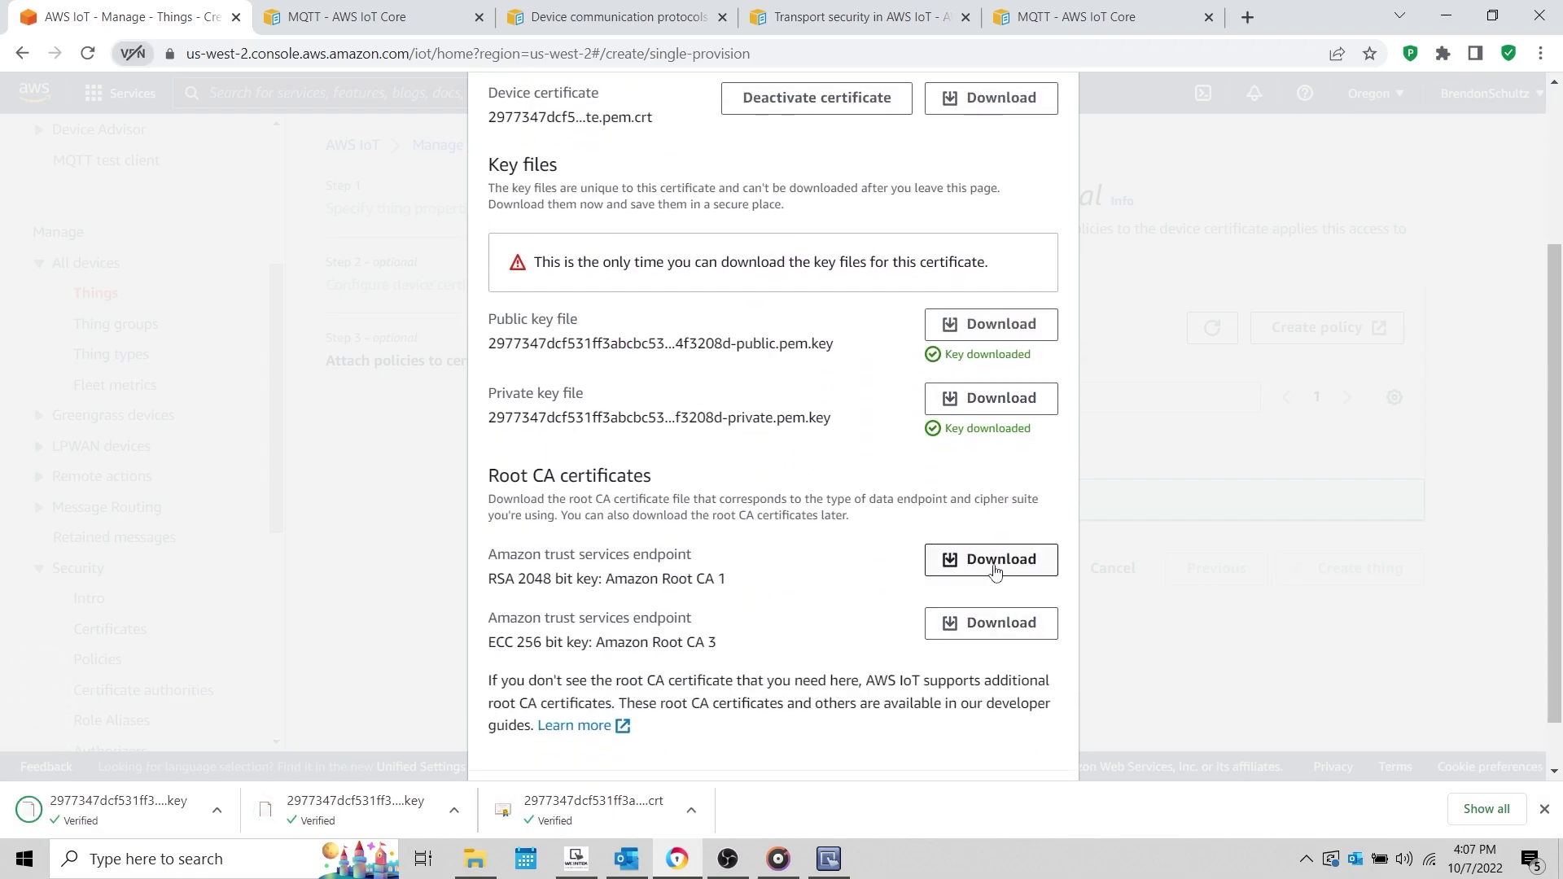
{"action": "scroll", "coordinate": [994, 577], "scroll_direction": "down", "scroll_amount": 1}
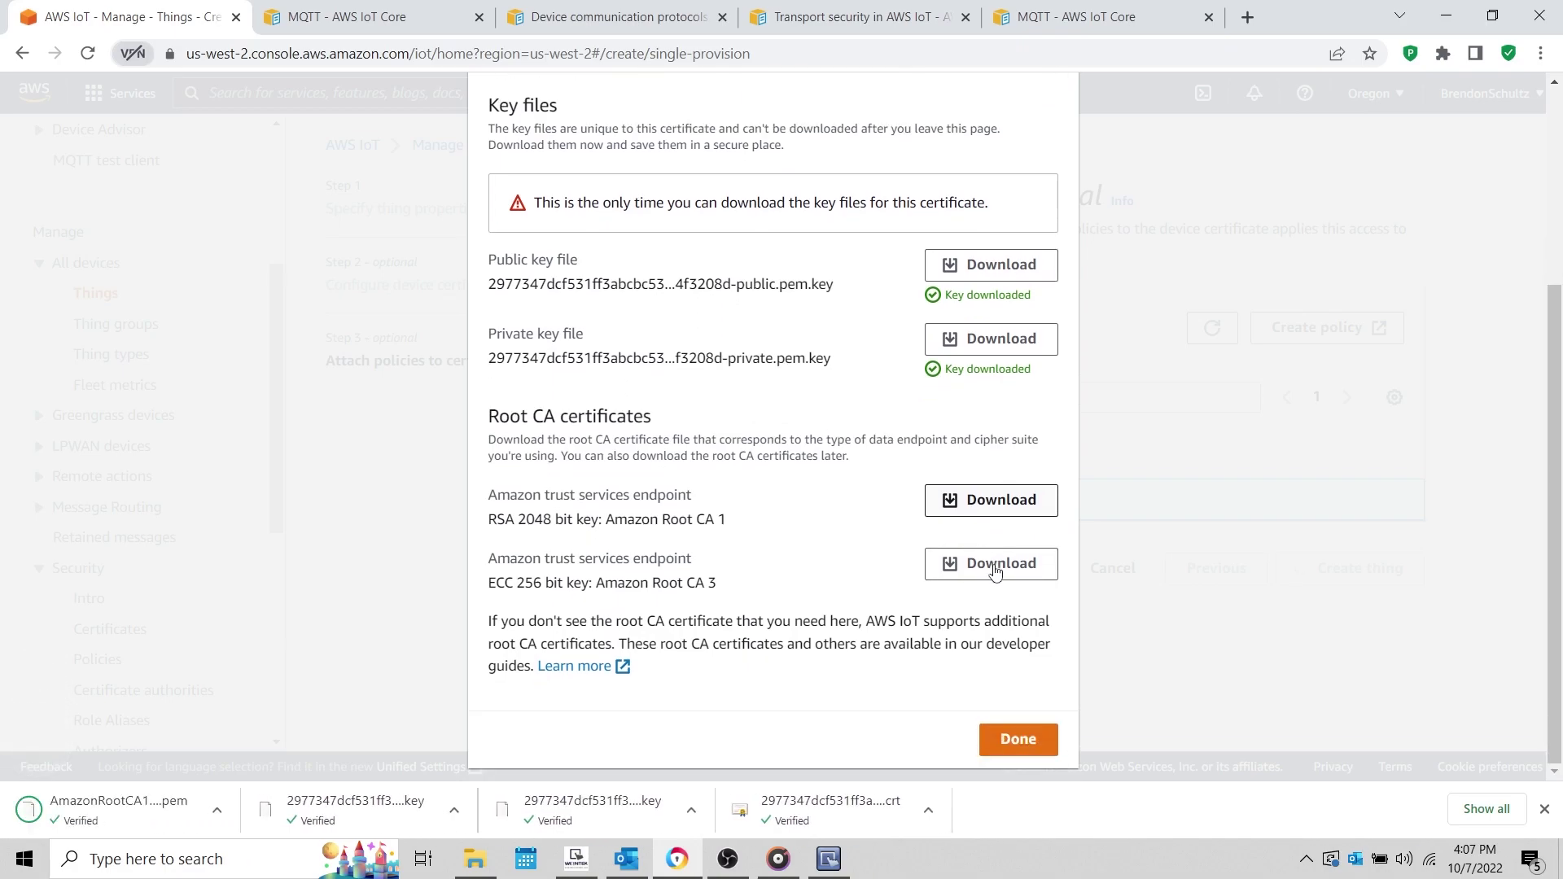
{"action": "left_click", "coordinate": [1018, 741]}
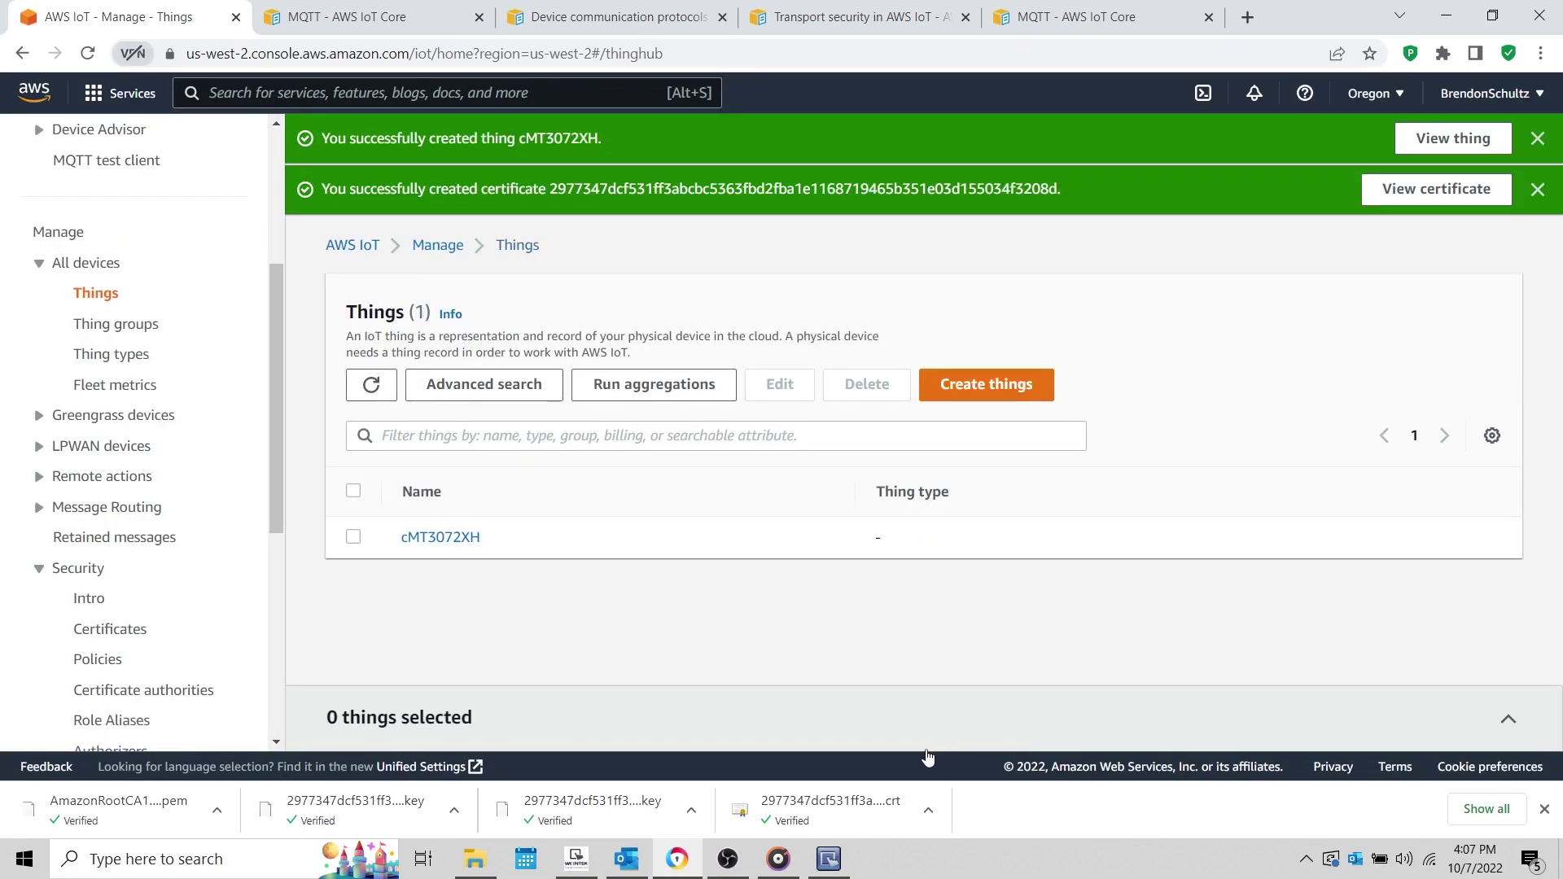
Step: Import AmazonRootCA1.pem from the Cert folder as the MQTT server's CA certificate
{"action": "left_click", "coordinate": [829, 860]}
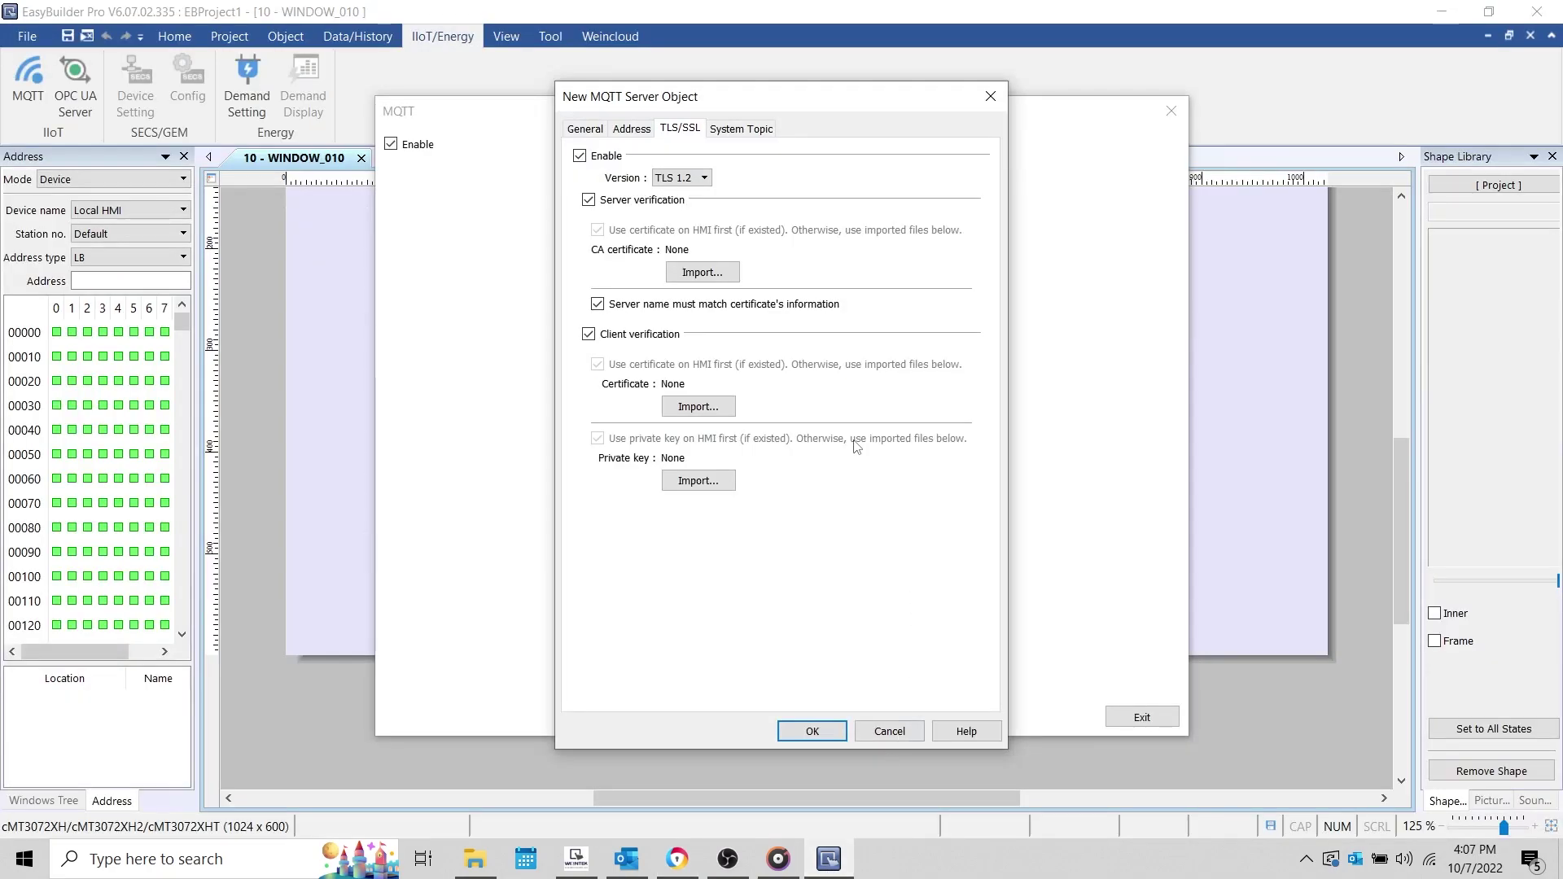
{"action": "left_click", "coordinate": [702, 272]}
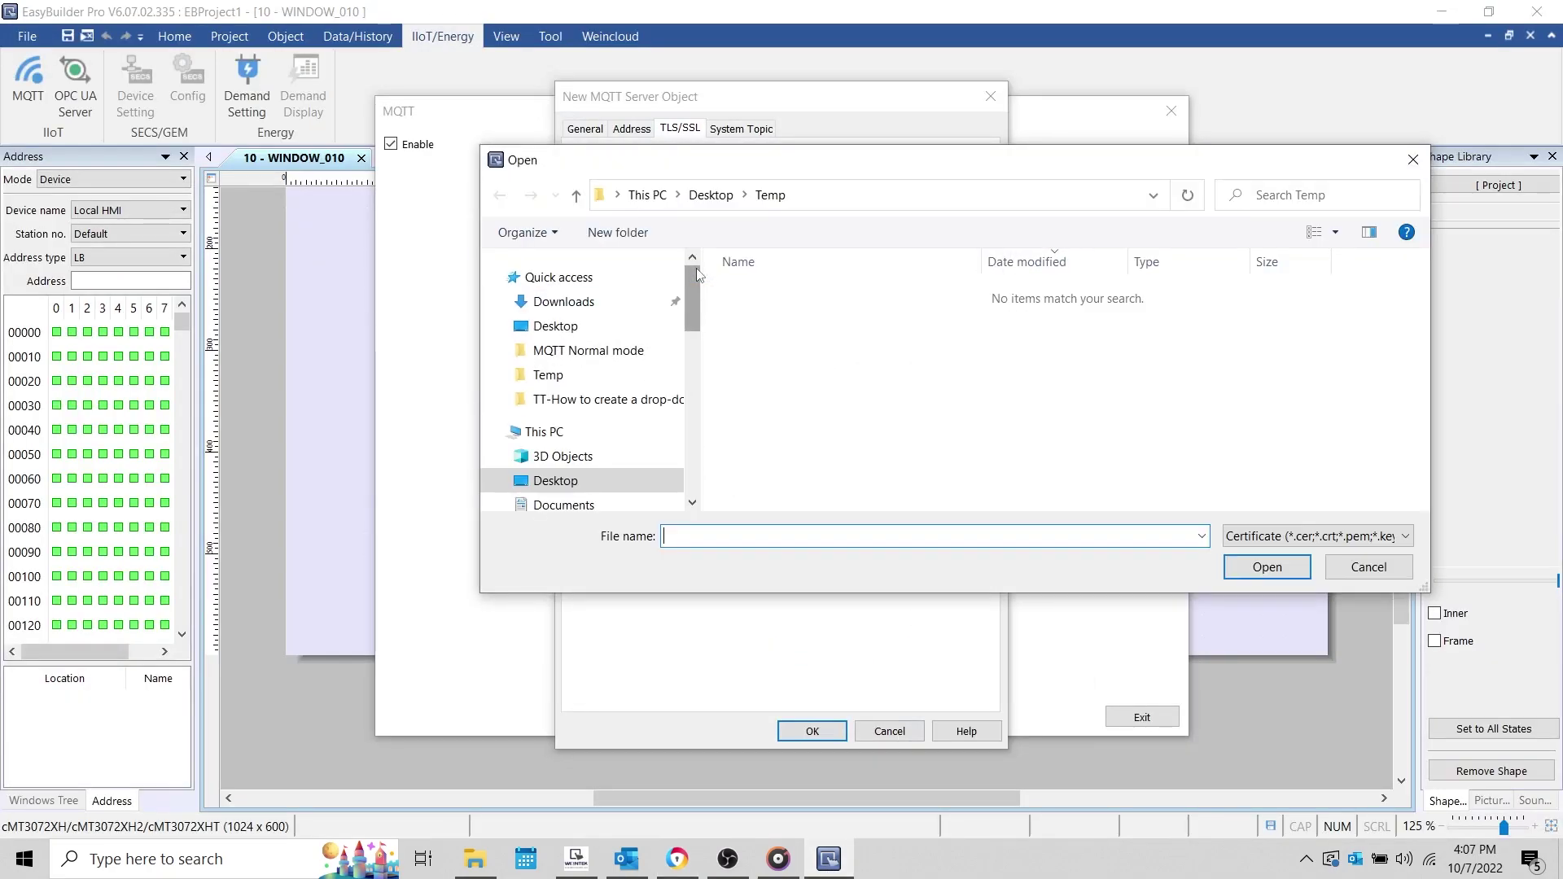
{"action": "left_click", "coordinate": [634, 365]}
{"action": "double_click", "coordinate": [766, 292]}
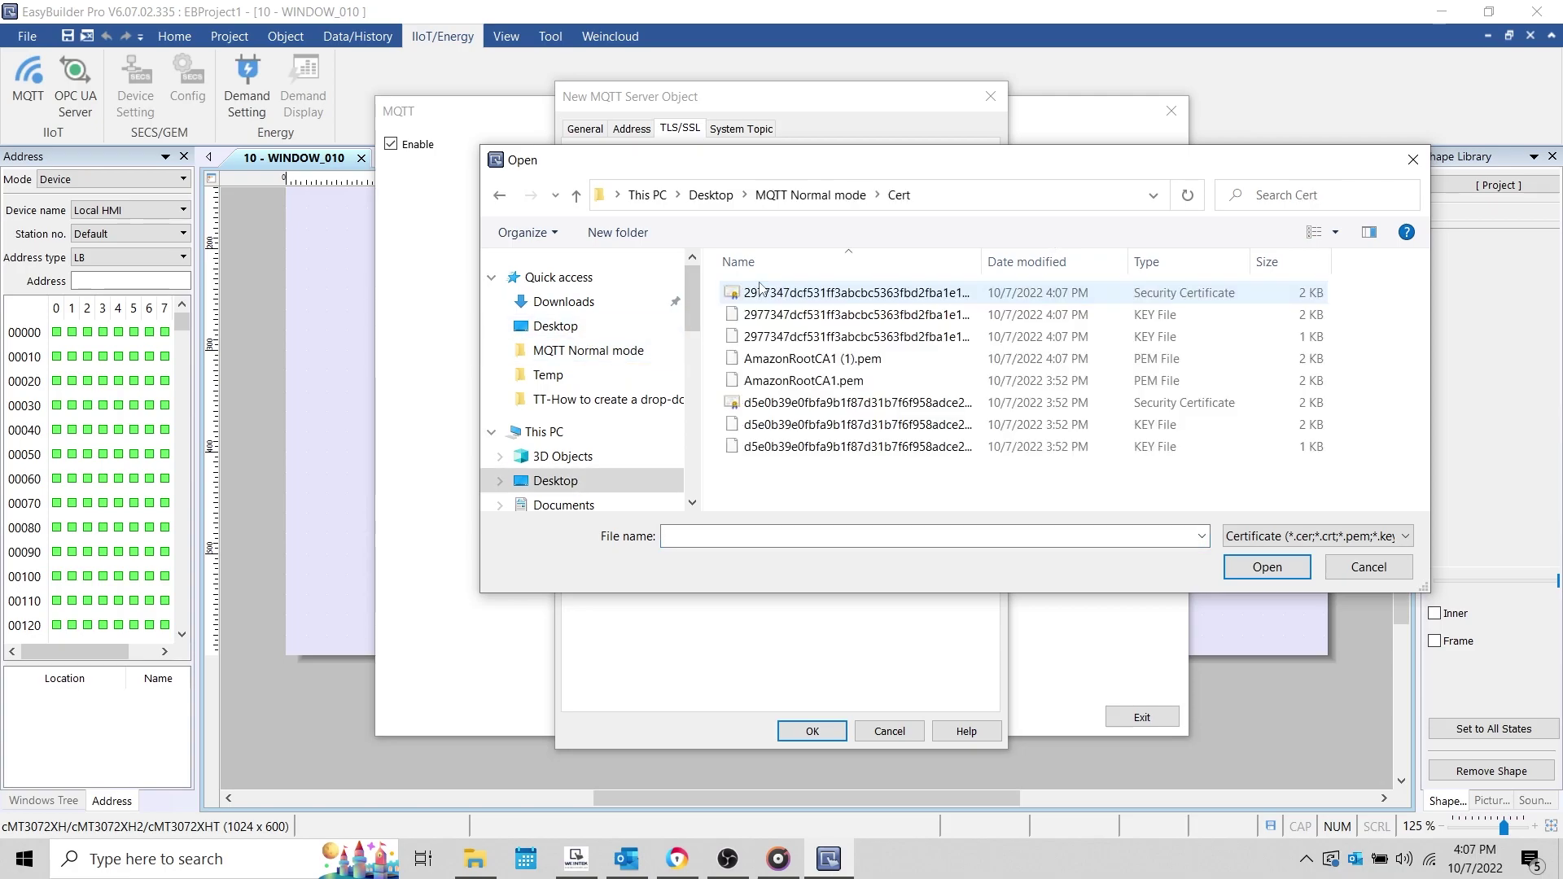
{"action": "left_click", "coordinate": [789, 293]}
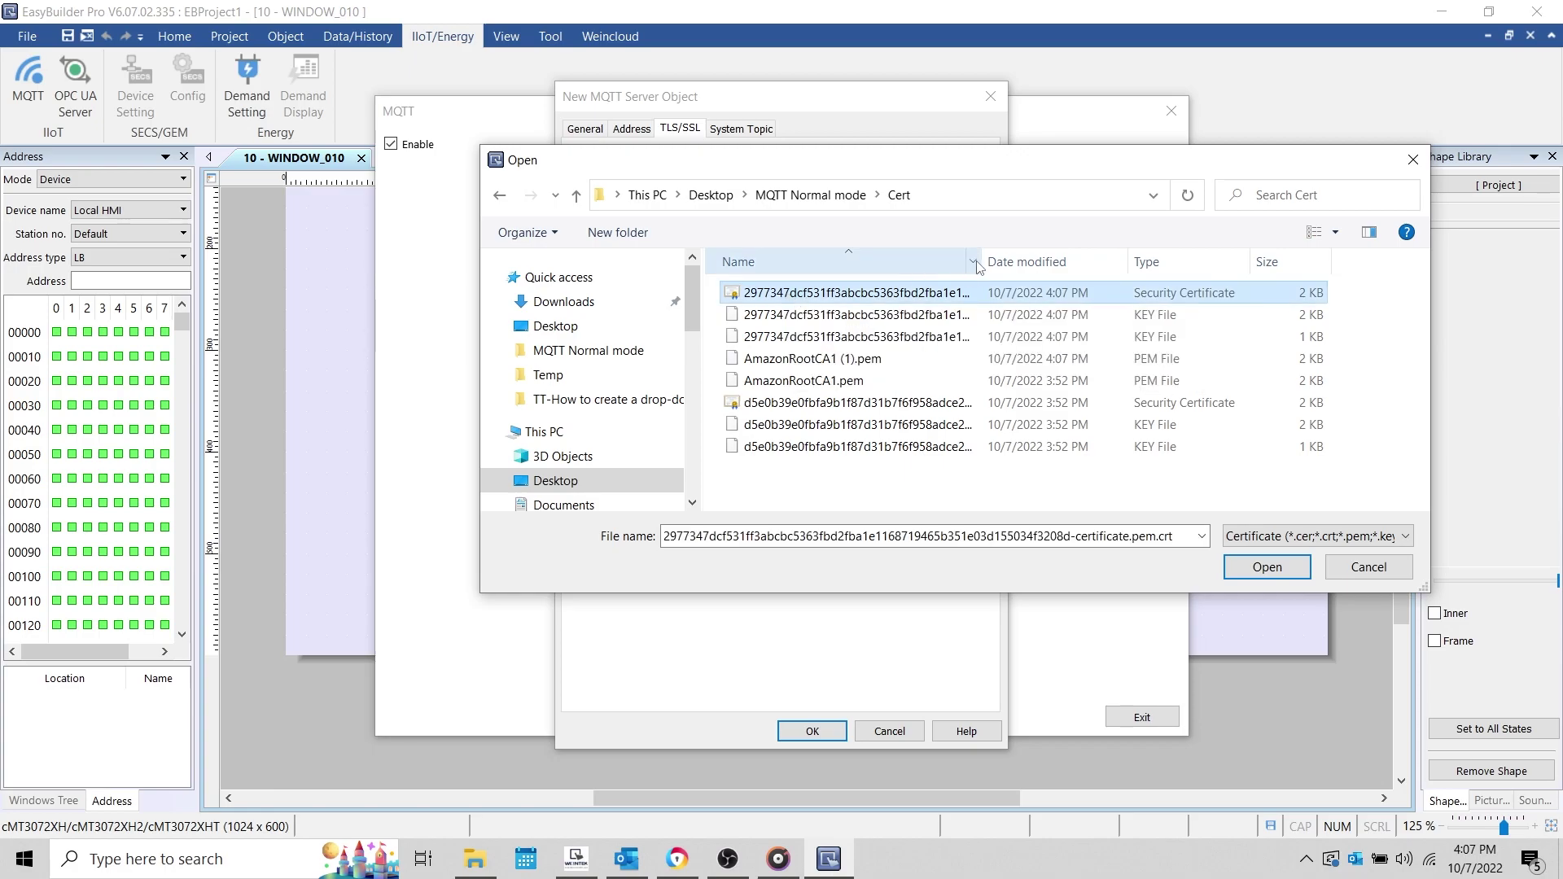
{"action": "left_click_drag", "start_coordinate": [983, 261], "coordinate": [1336, 378]}
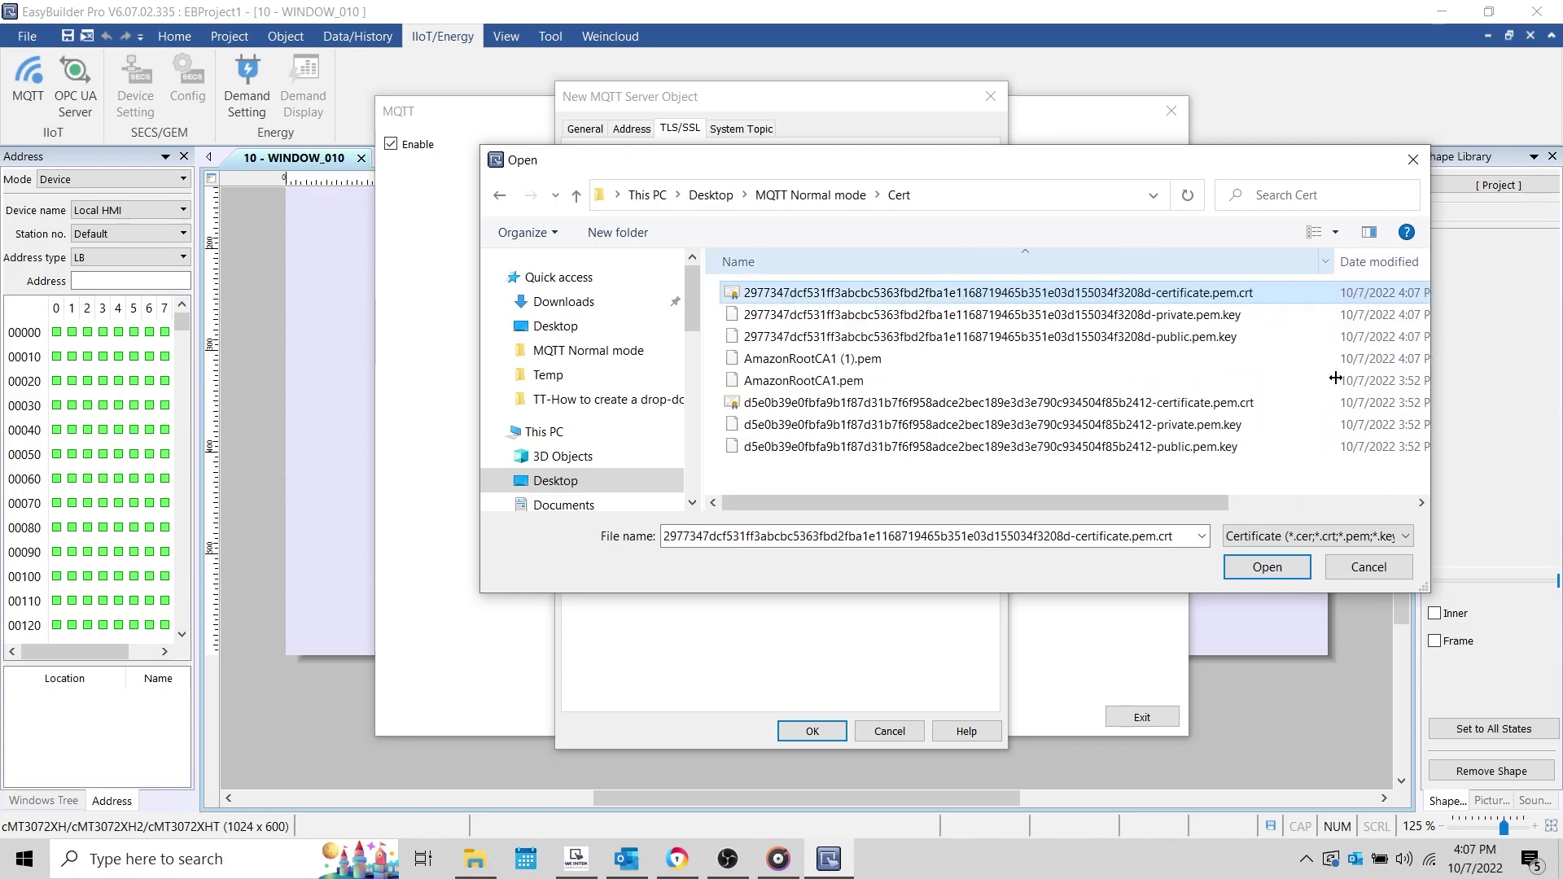
{"action": "left_click", "coordinate": [1053, 380]}
{"action": "left_click", "coordinate": [1246, 568]}
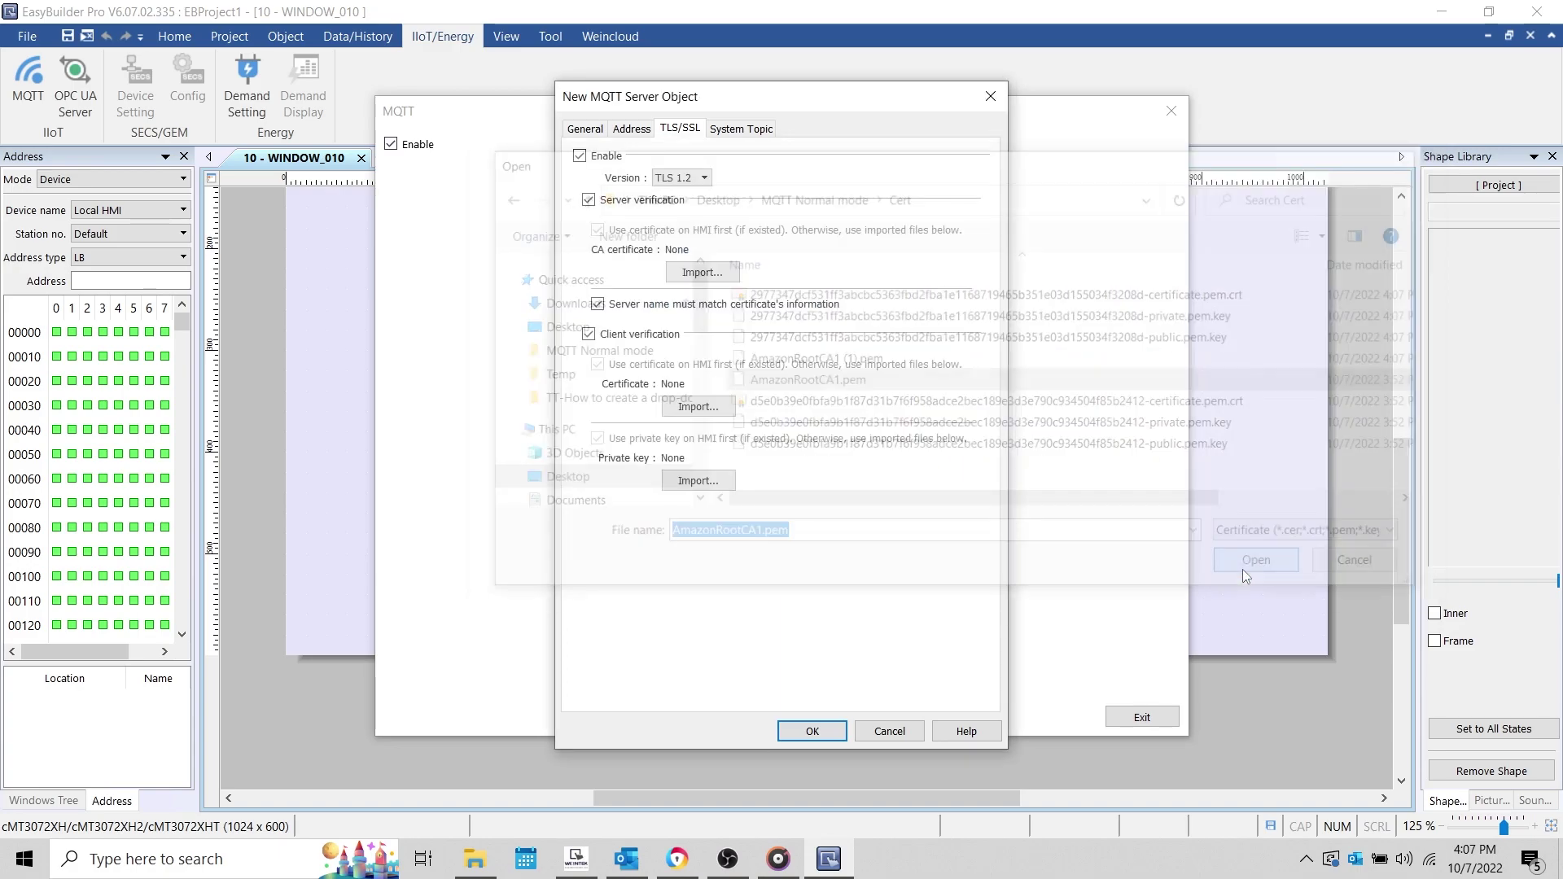
Step: Import the device .pem.crt as the client certificate and private.pem.key as the private key
{"action": "left_click", "coordinate": [698, 407]}
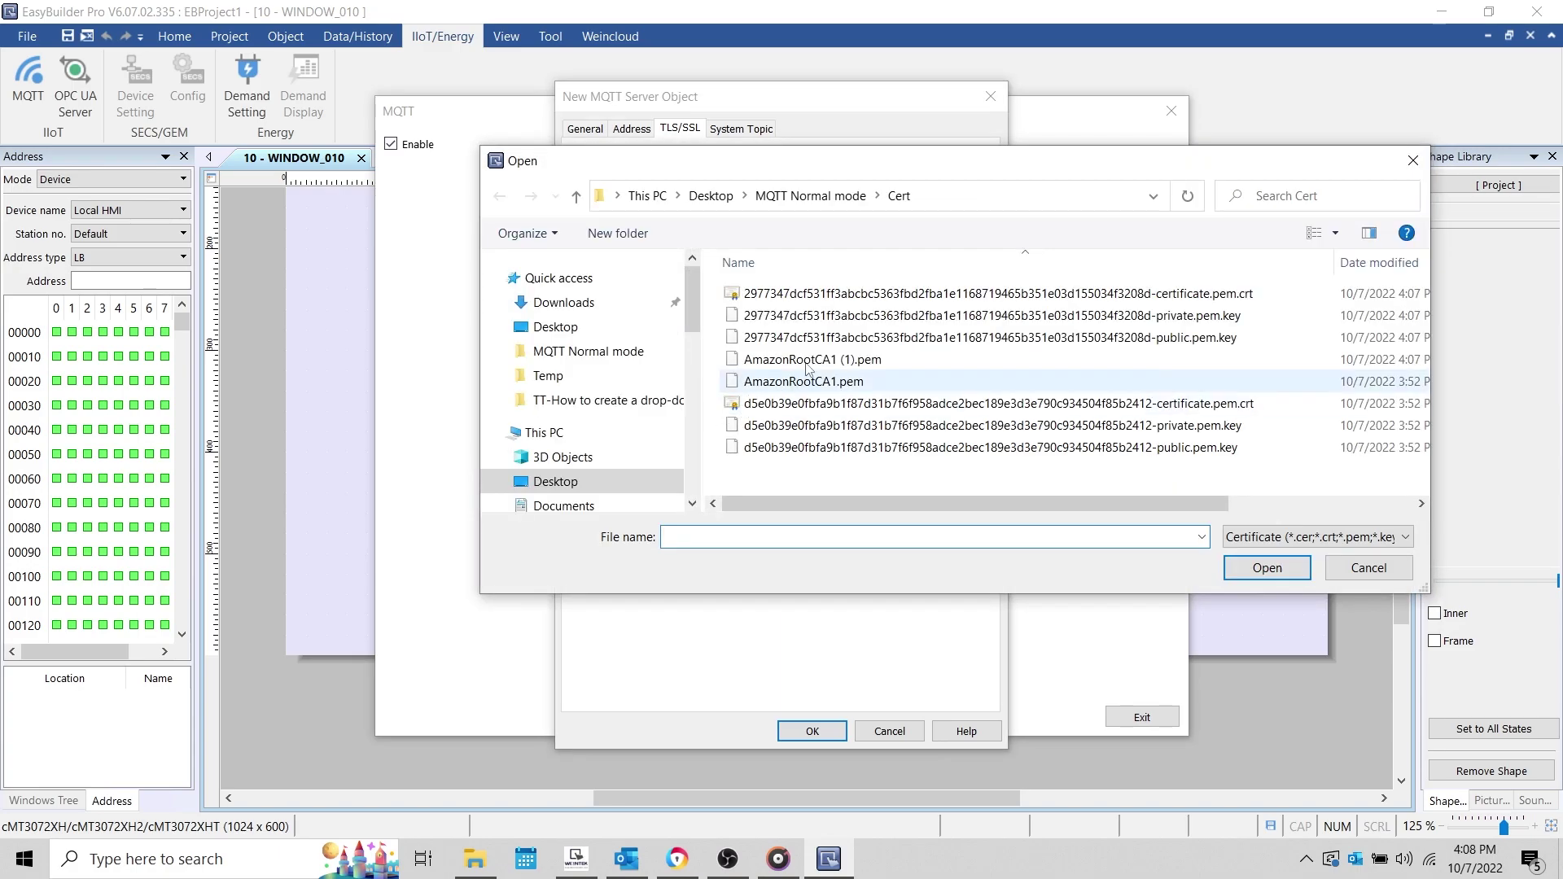
{"action": "left_click", "coordinate": [835, 298]}
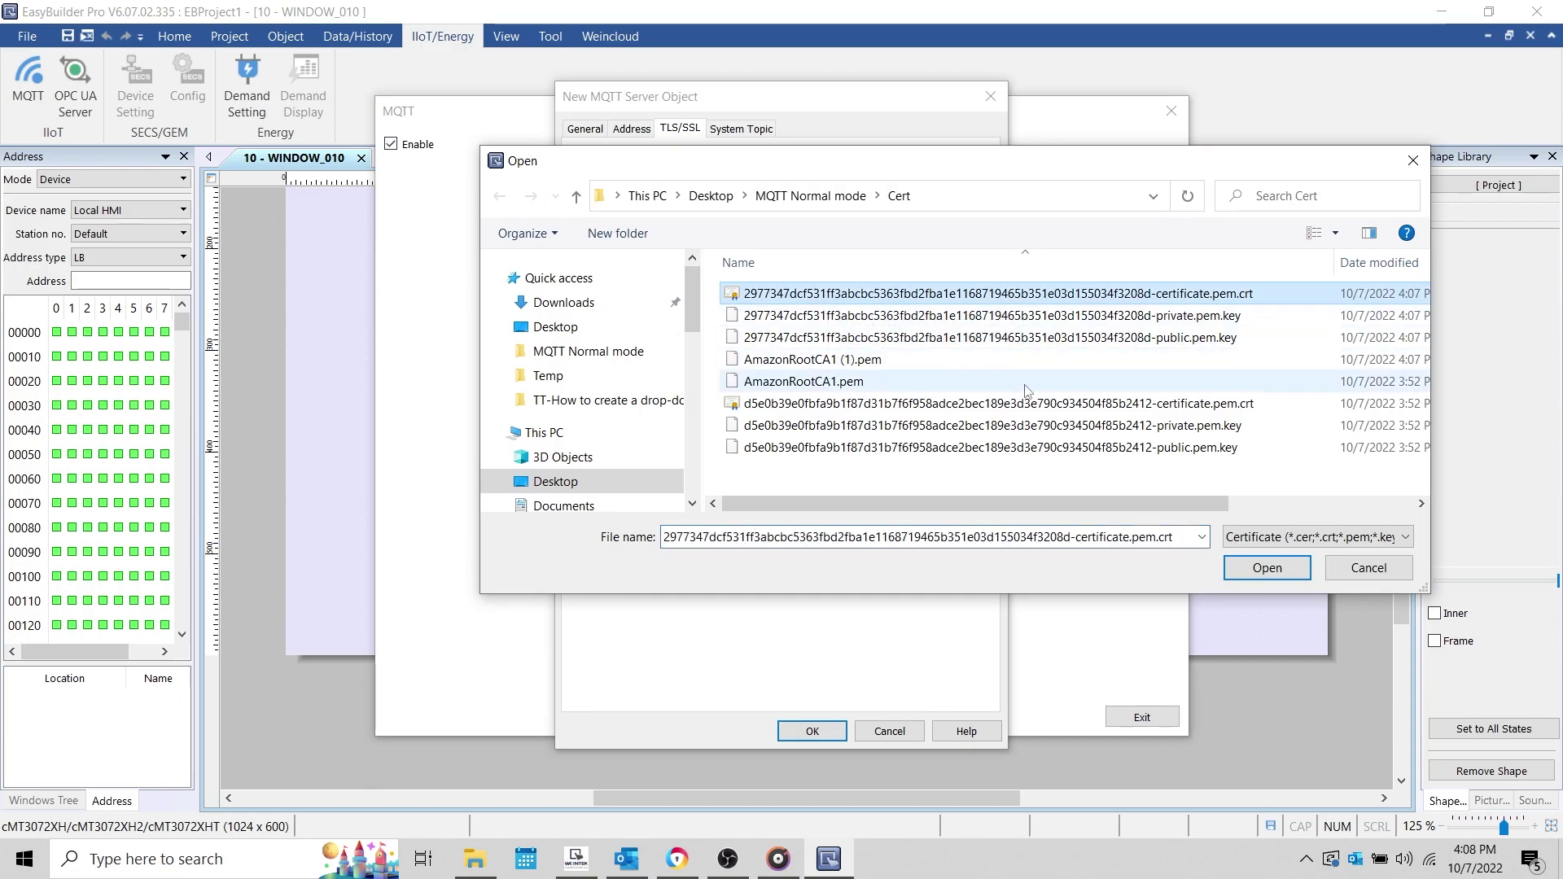
{"action": "left_click", "coordinate": [1242, 567]}
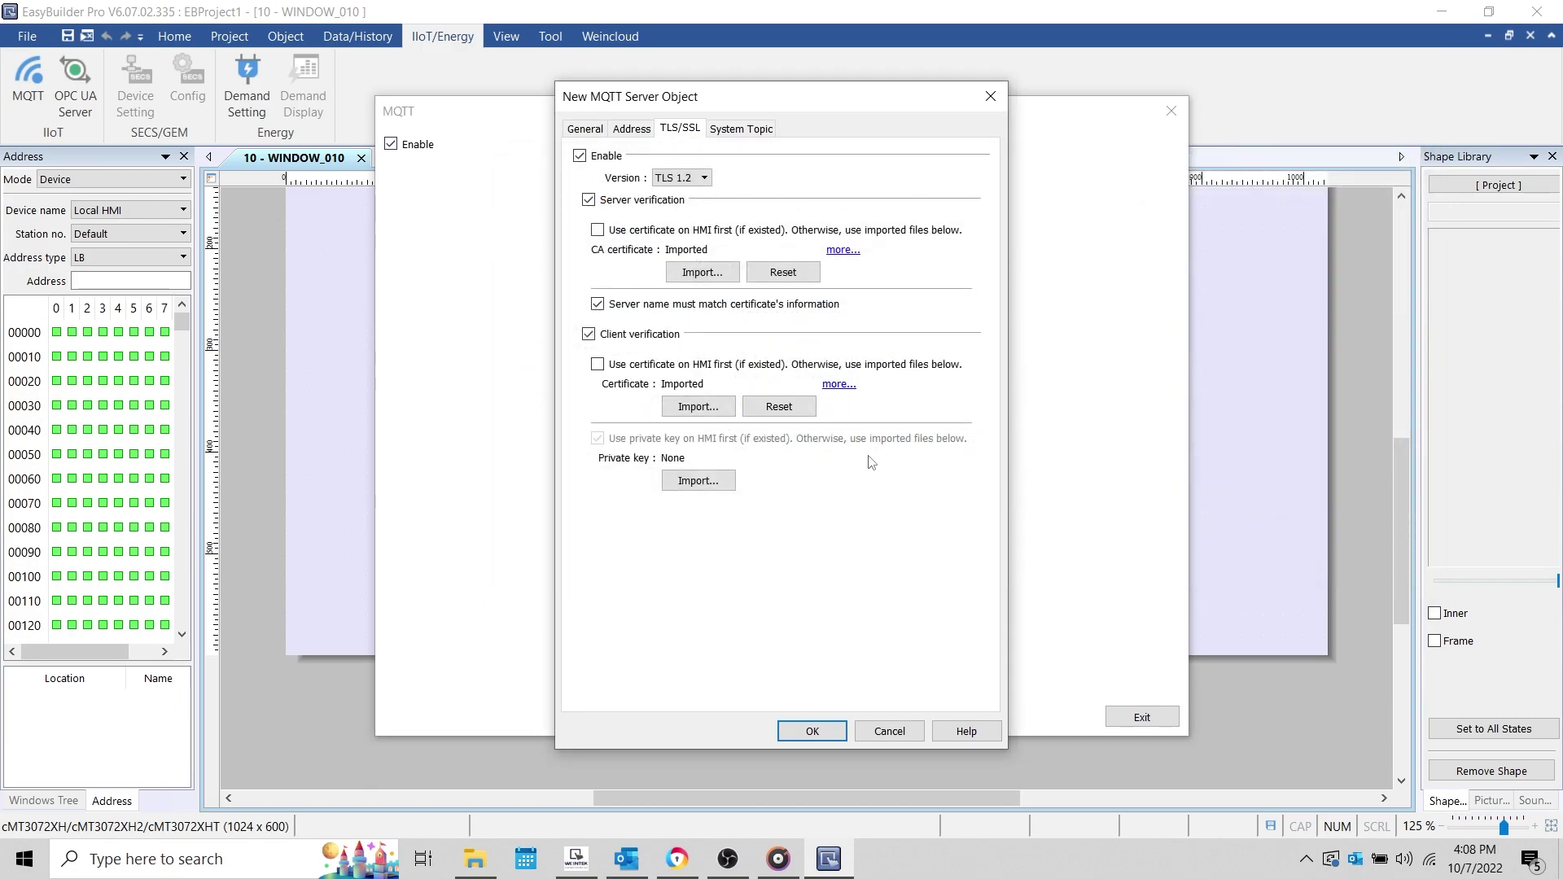
{"action": "left_click", "coordinate": [700, 480]}
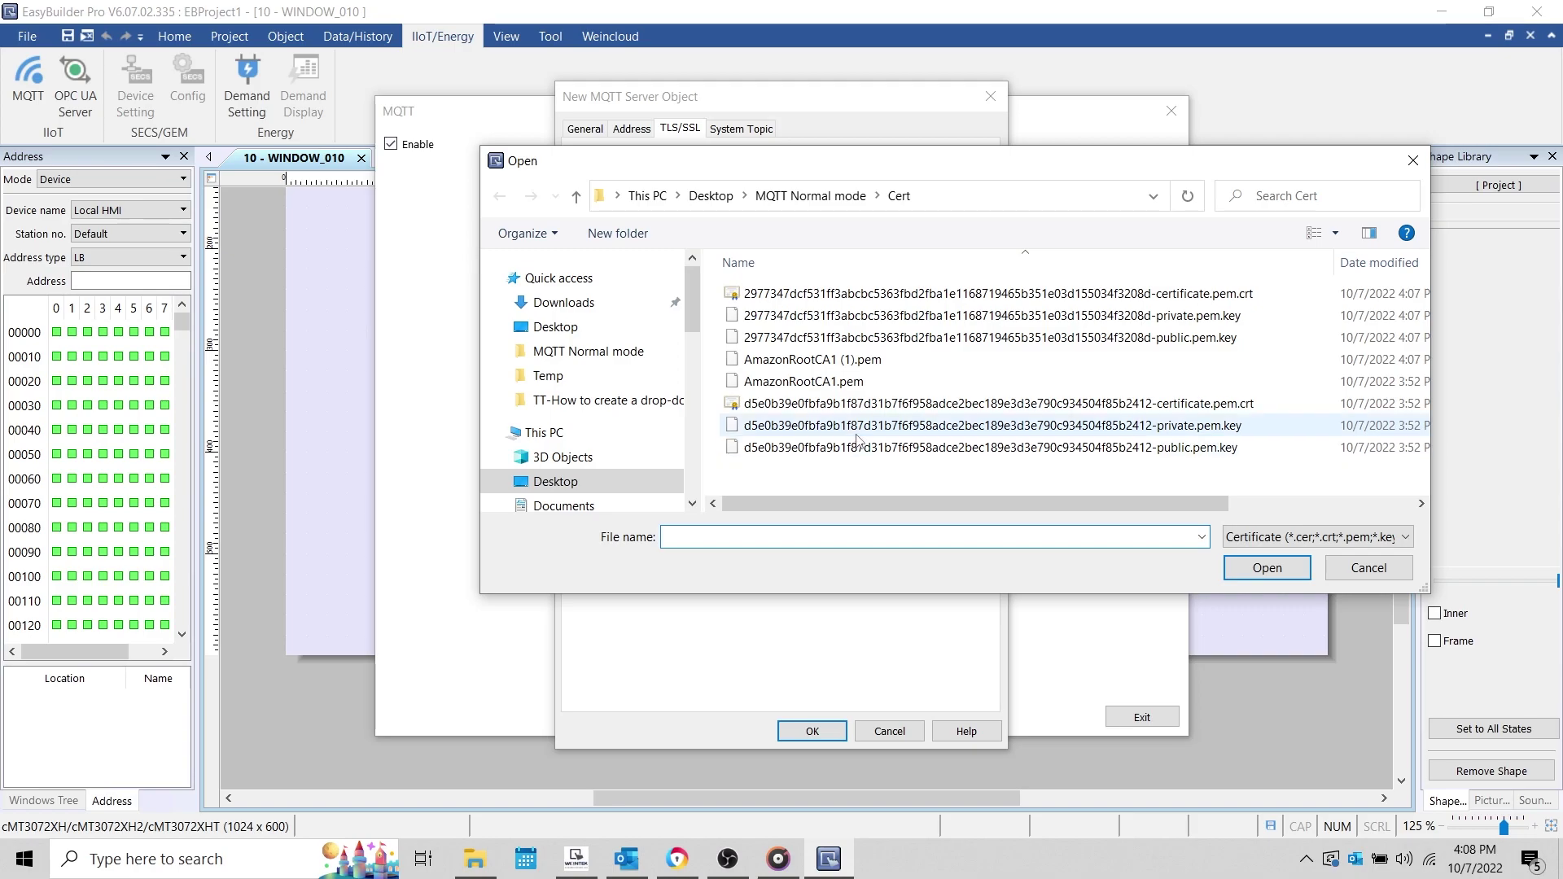
{"action": "left_click", "coordinate": [890, 315]}
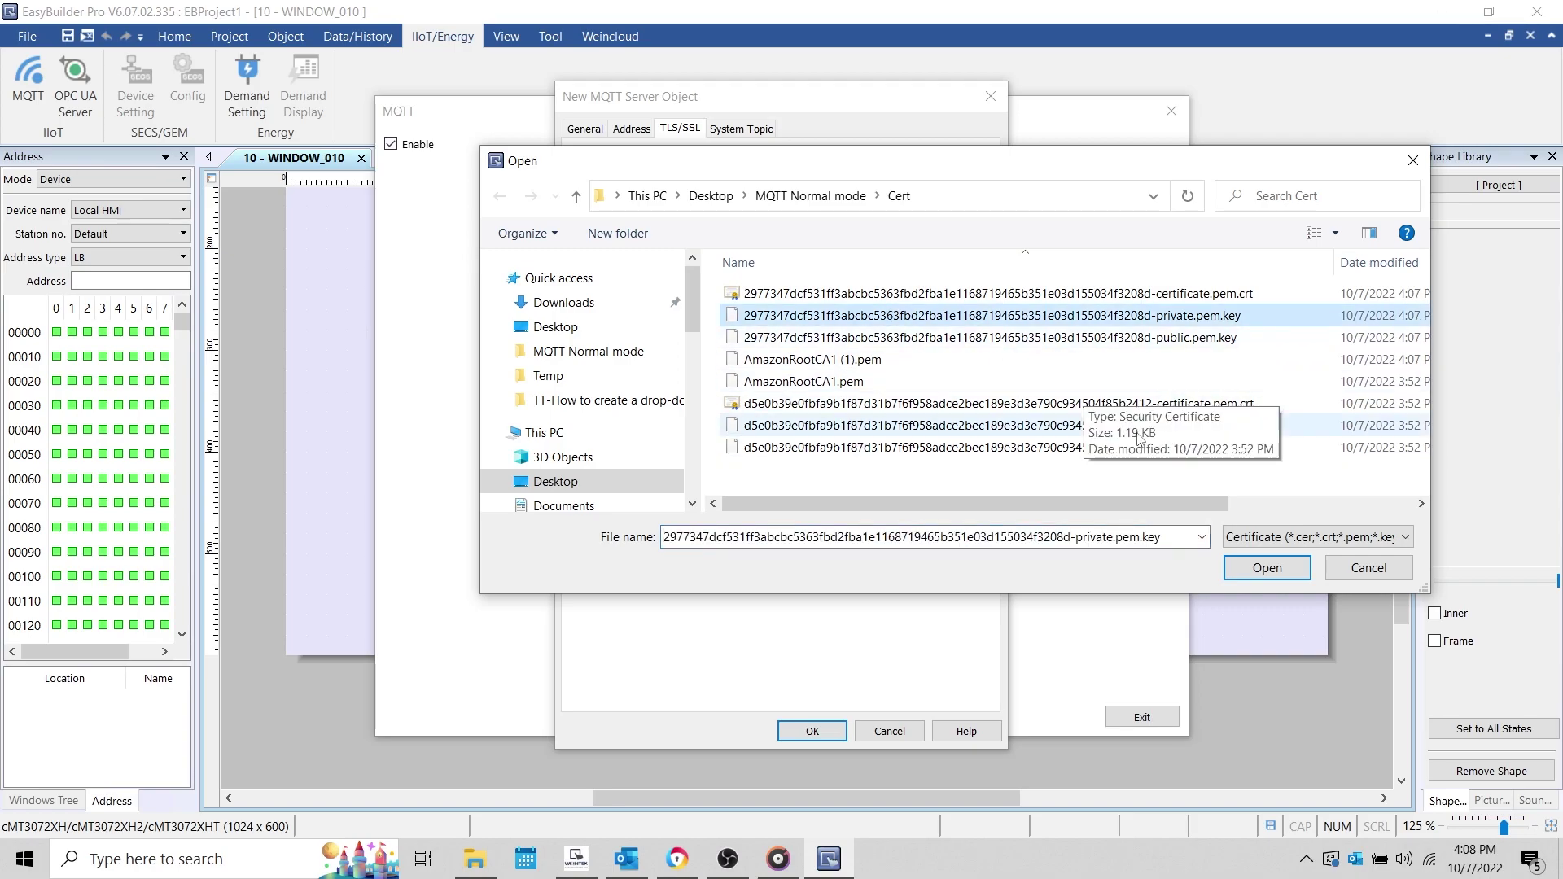
{"action": "left_click", "coordinate": [1258, 567]}
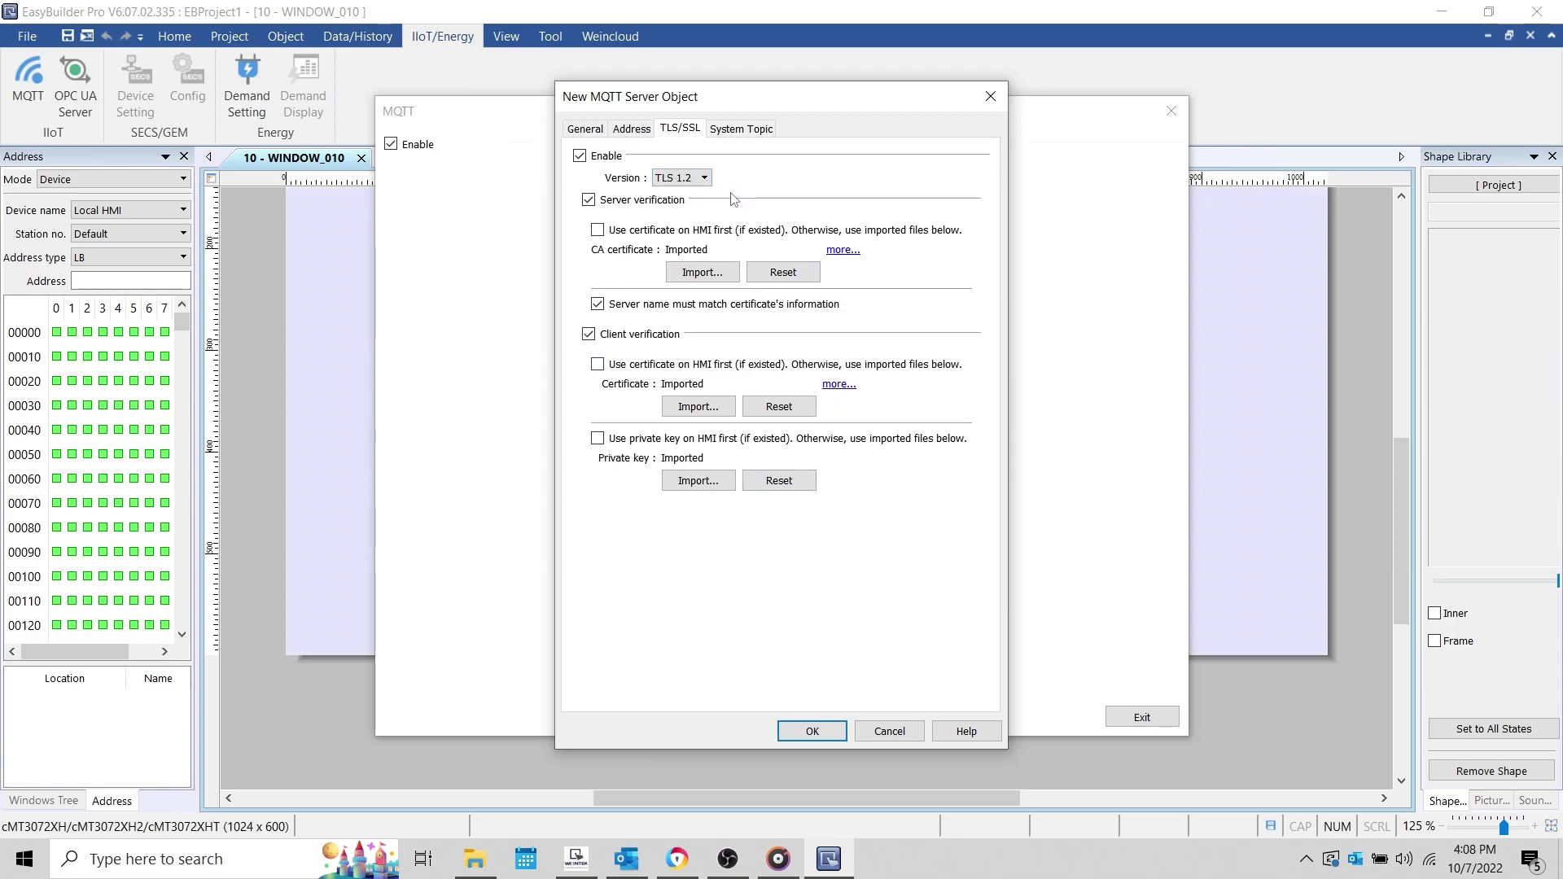
Step: Show the 'Transport security in AWS IoT' documentation in Chrome, confirming TLS version 1.2
{"action": "left_click", "coordinate": [678, 859]}
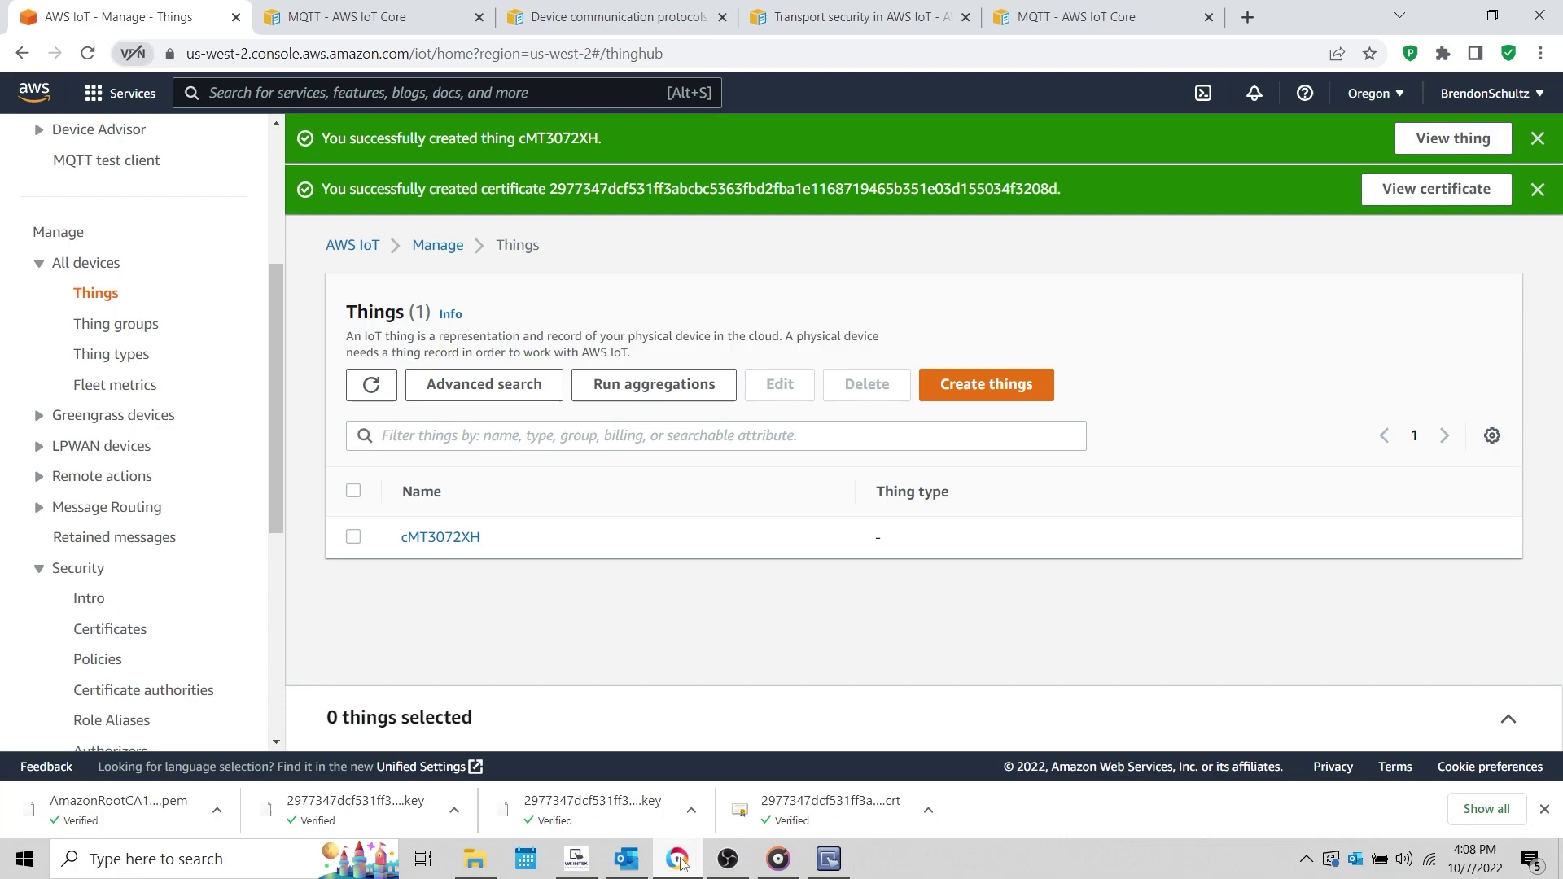
{"action": "left_click", "coordinate": [813, 16]}
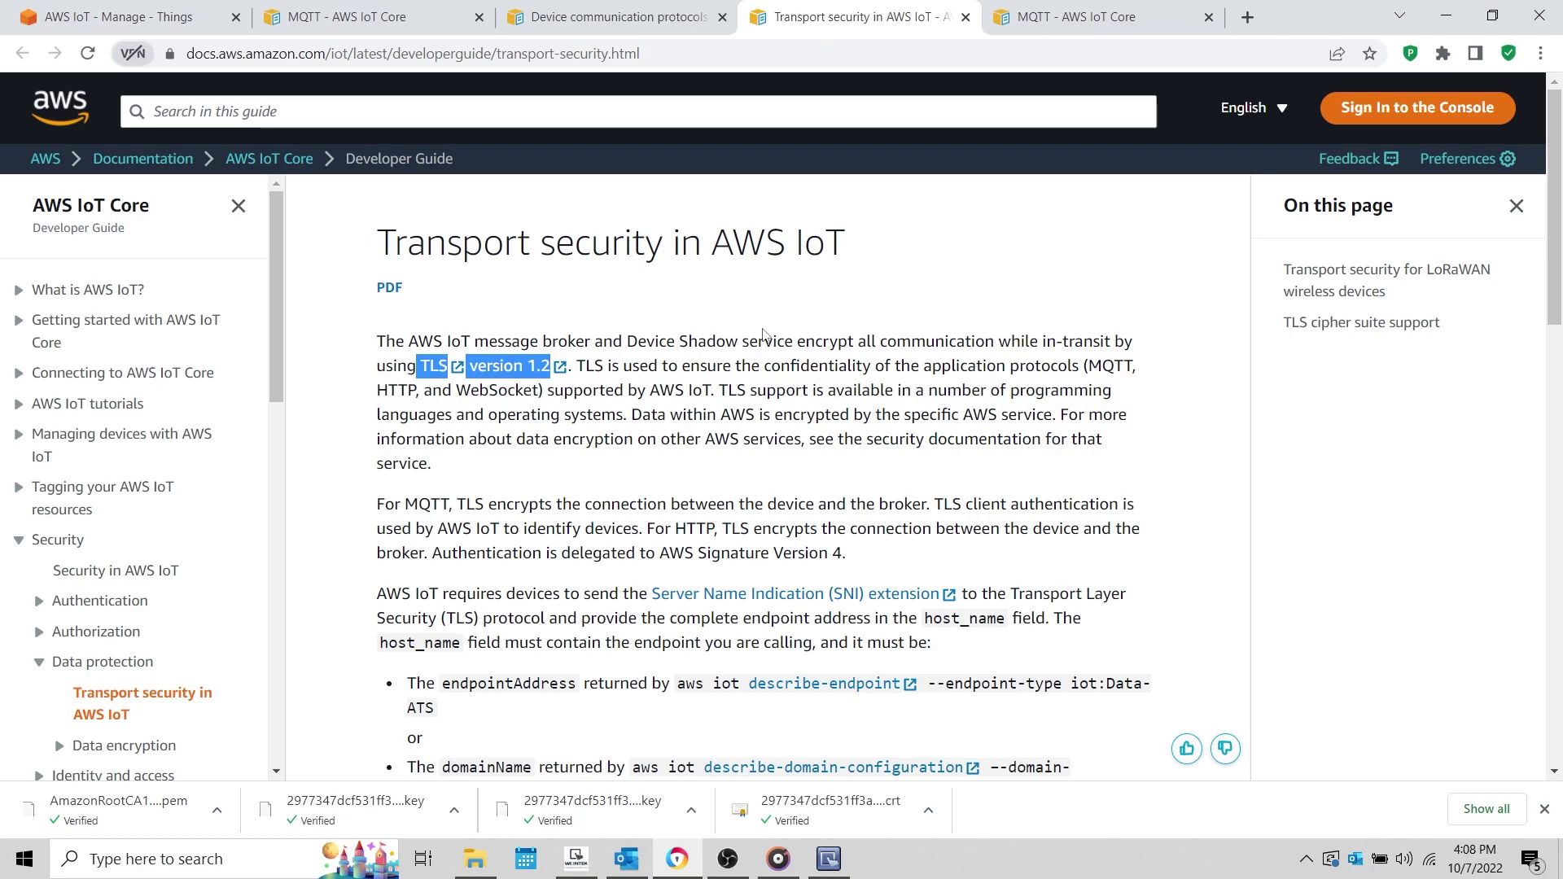
Step: Review the System Topic settings and save the MQTT server object with the AWS endpoint on port 8883
{"action": "left_click", "coordinate": [827, 863]}
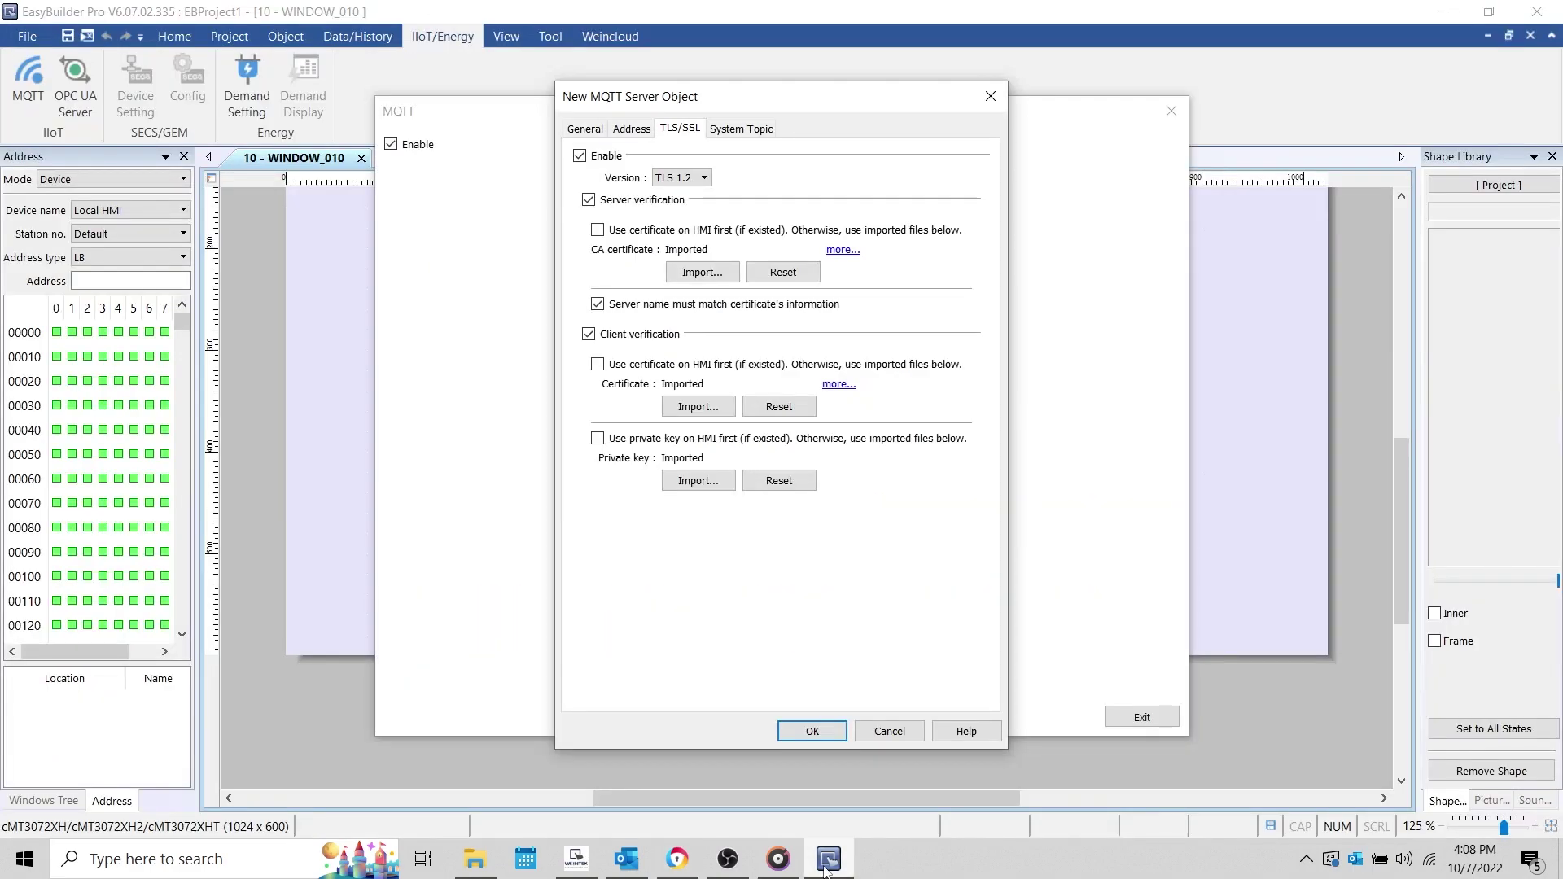
{"action": "left_click", "coordinate": [736, 132]}
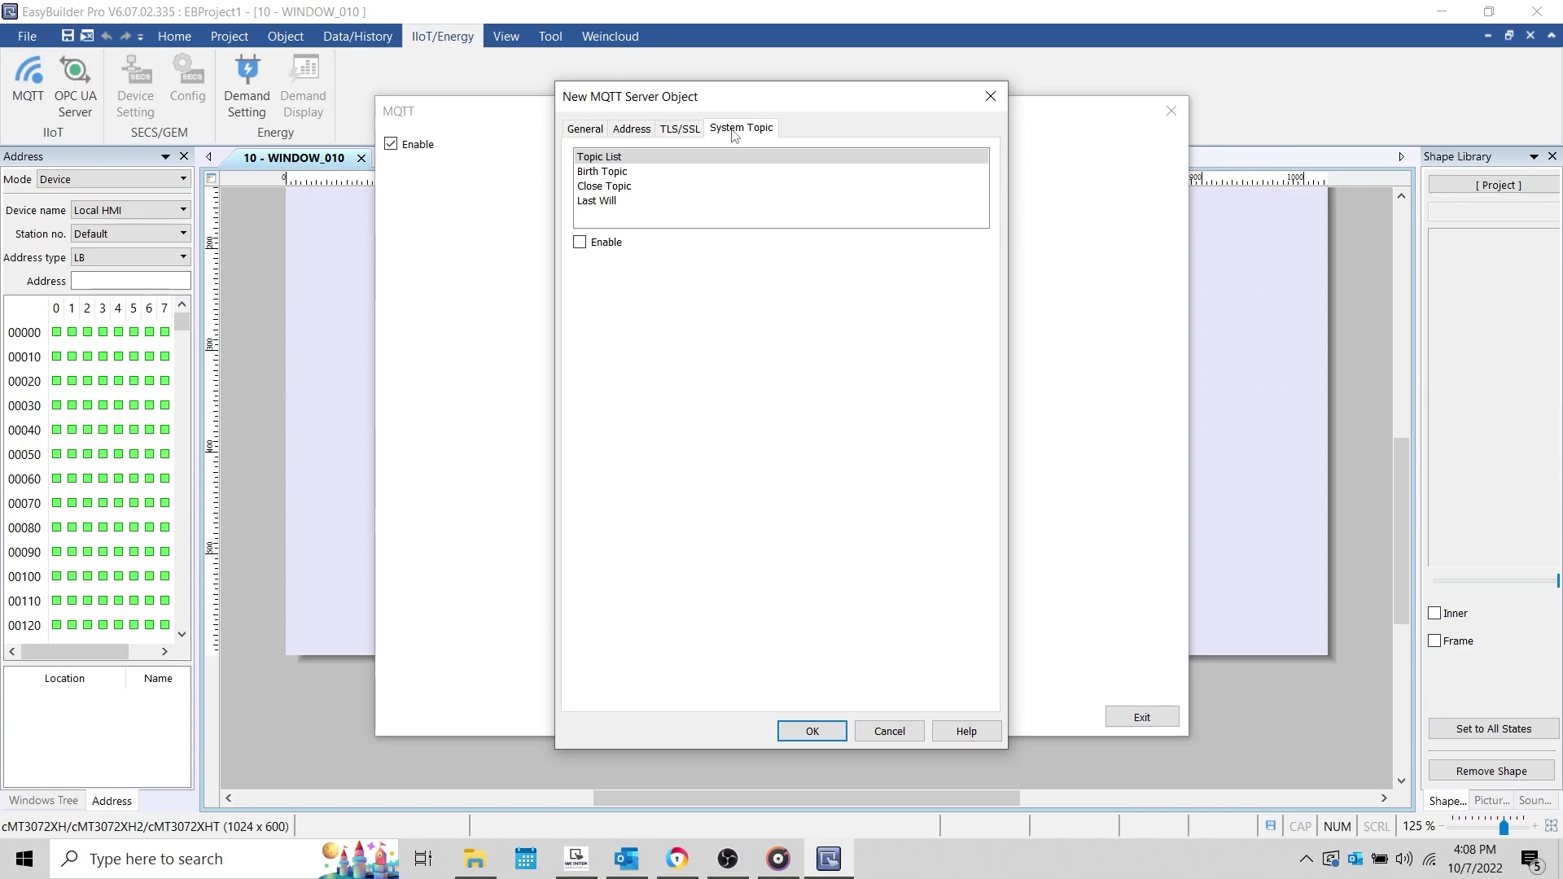
{"action": "left_click", "coordinate": [806, 731]}
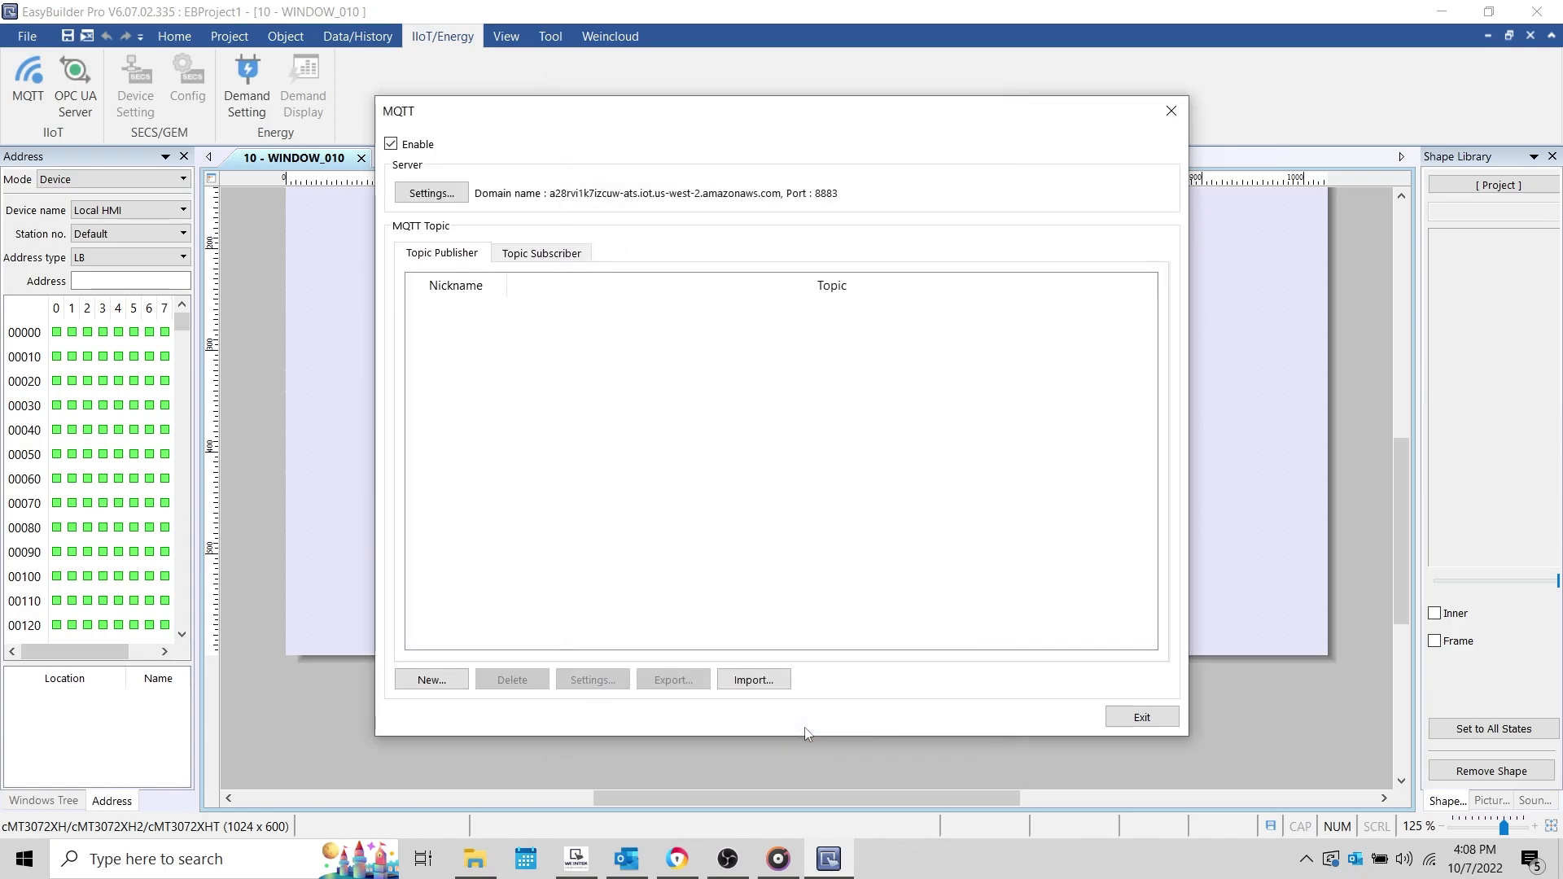
Step: Add topic publisher topic 1 and replace its default topic with HMI/DATA
{"action": "left_click", "coordinate": [453, 682]}
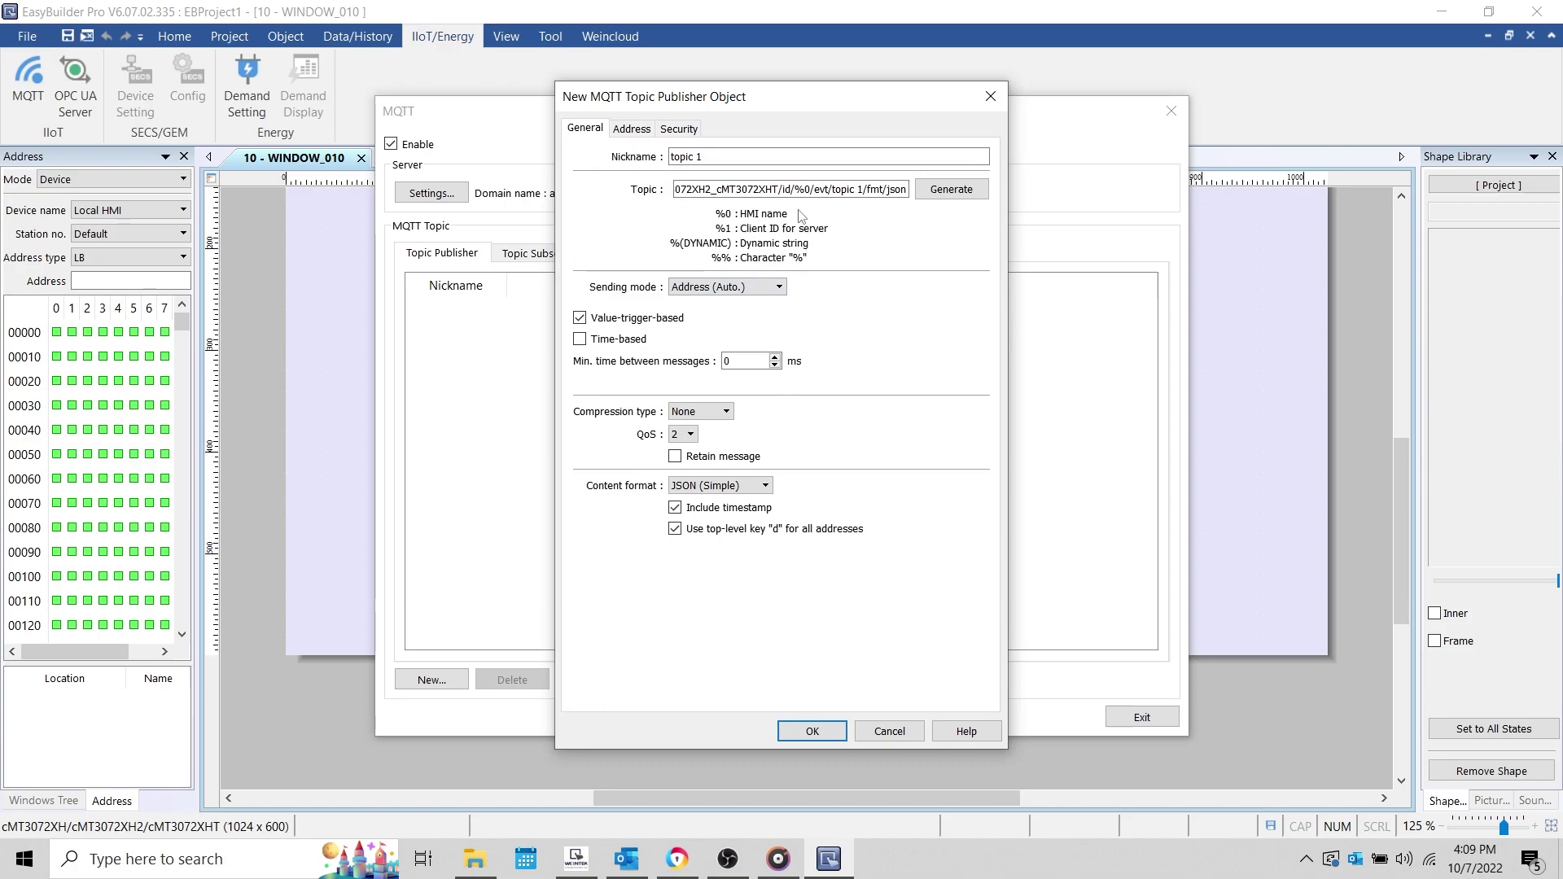
{"action": "triple_click", "coordinate": [788, 193]}
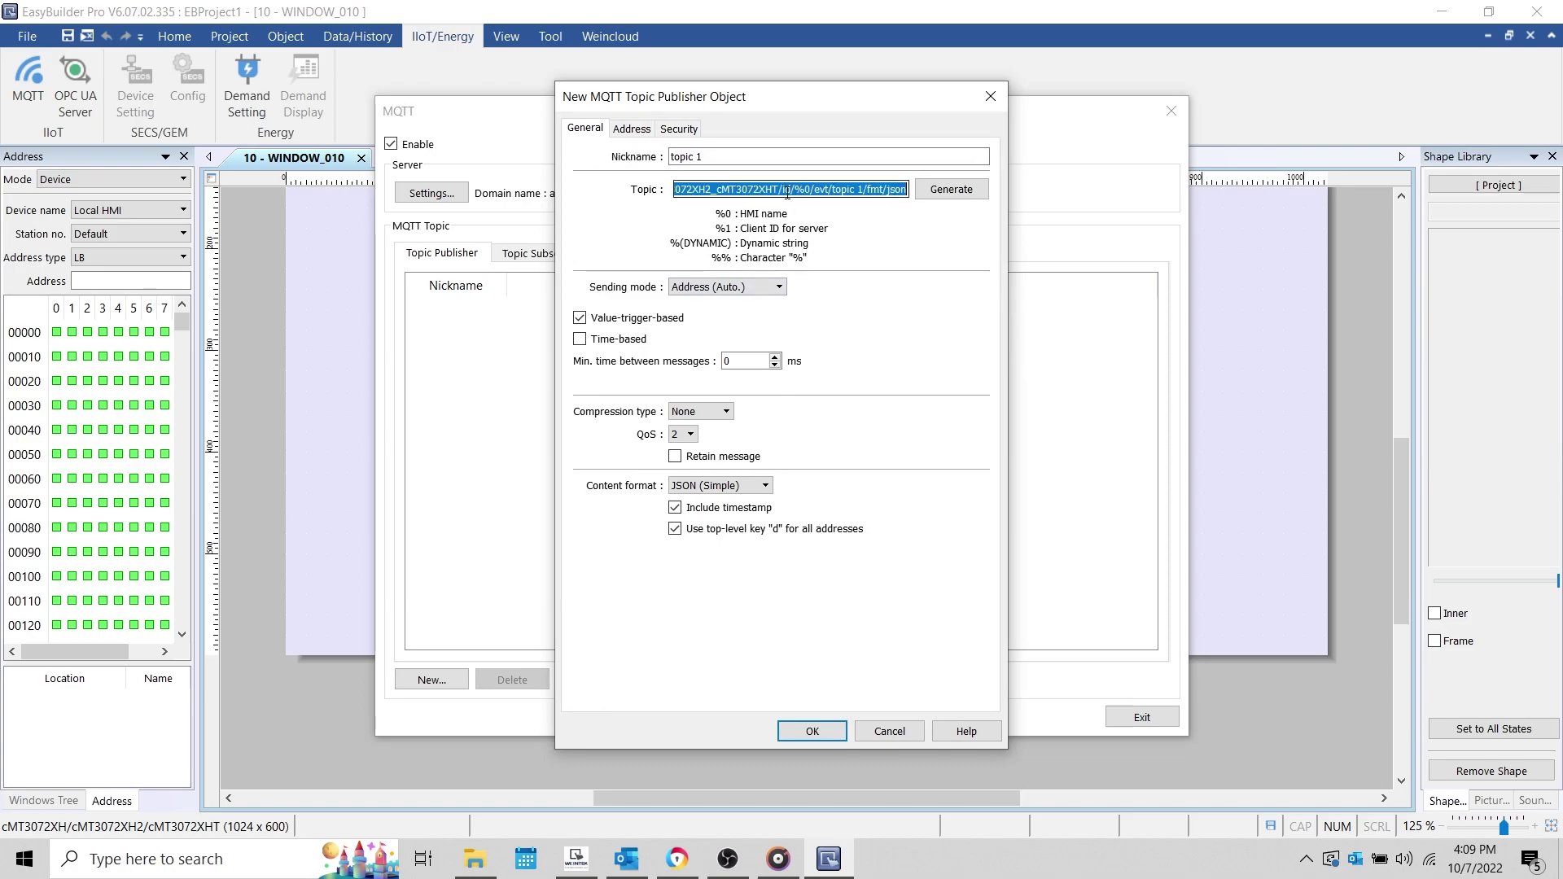
{"action": "key", "text": "BackSpace"}
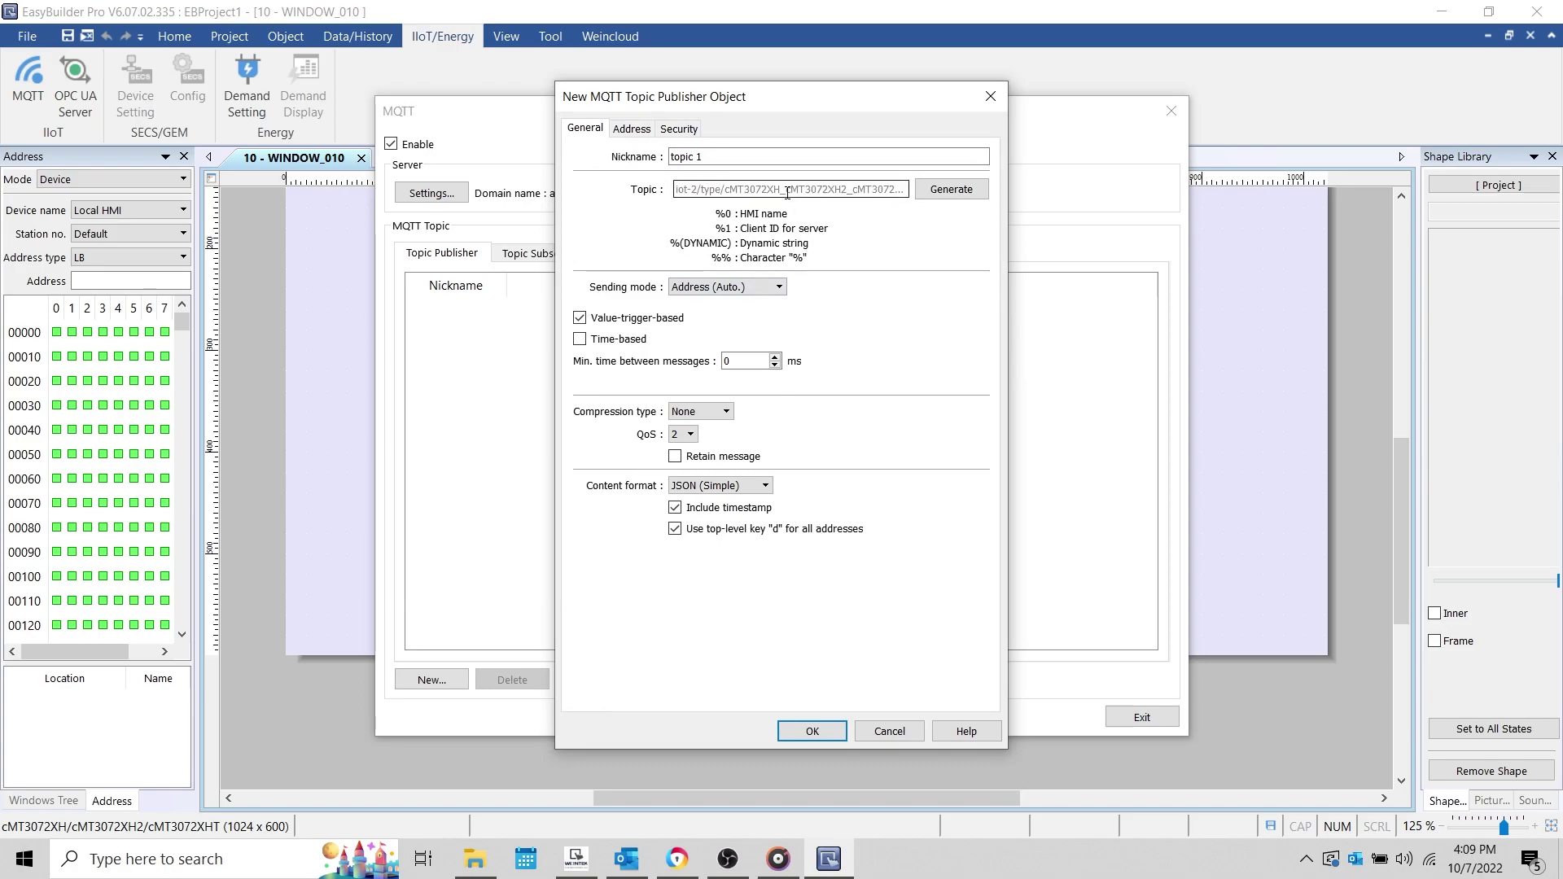
{"action": "type", "text": "Example/1"}
{"action": "type", "text": "data/a"}
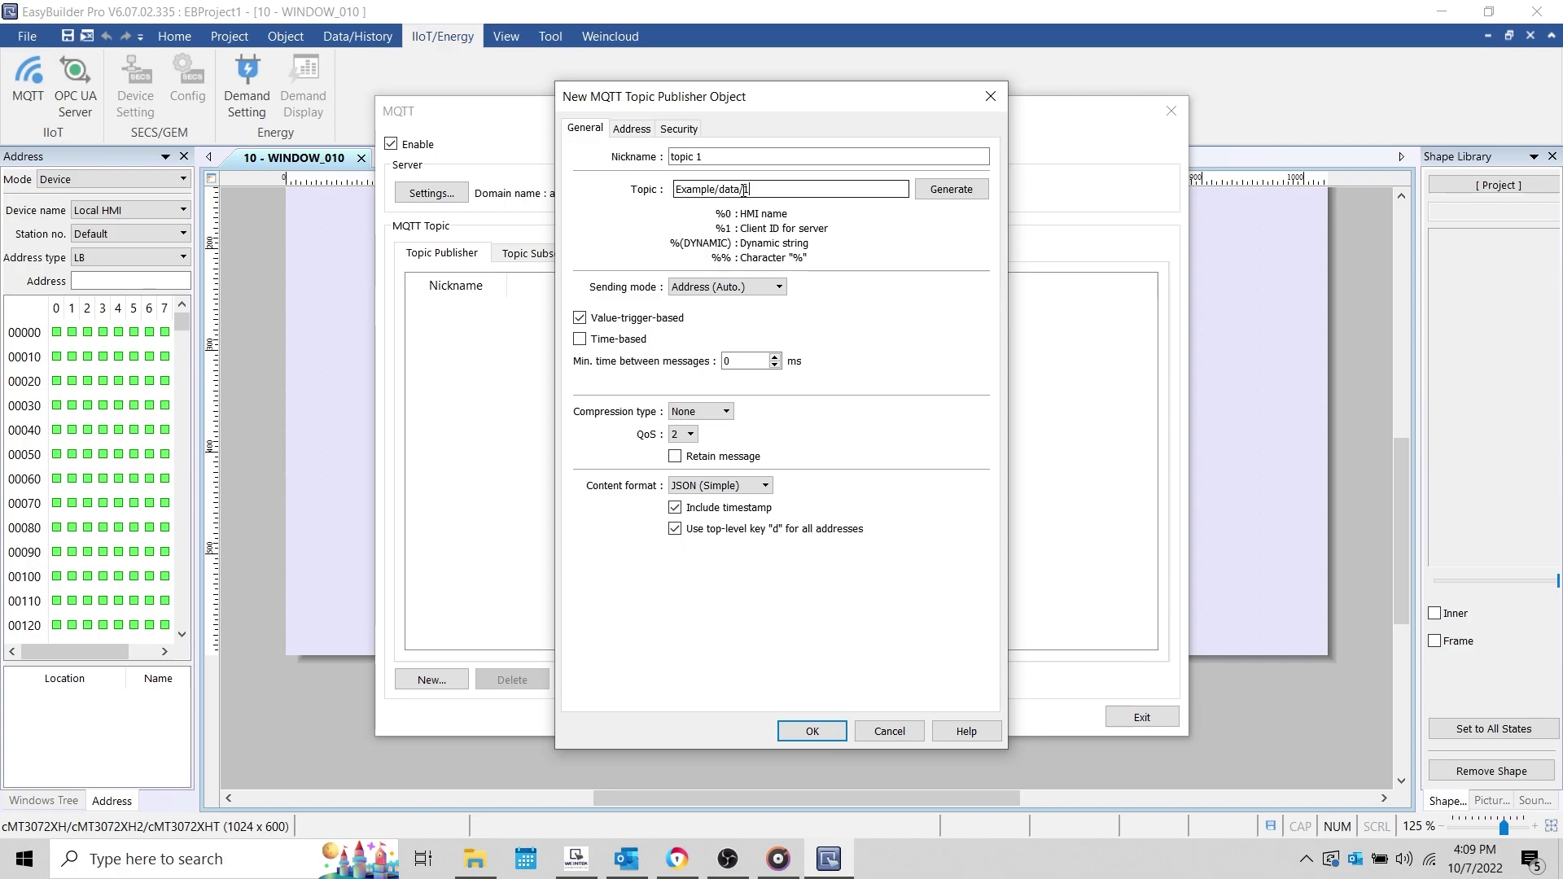
{"action": "left_click_drag", "start_coordinate": [744, 190], "coordinate": [739, 189]}
{"action": "double_click", "coordinate": [763, 189]}
{"action": "type", "text": "HMI/DATA"}
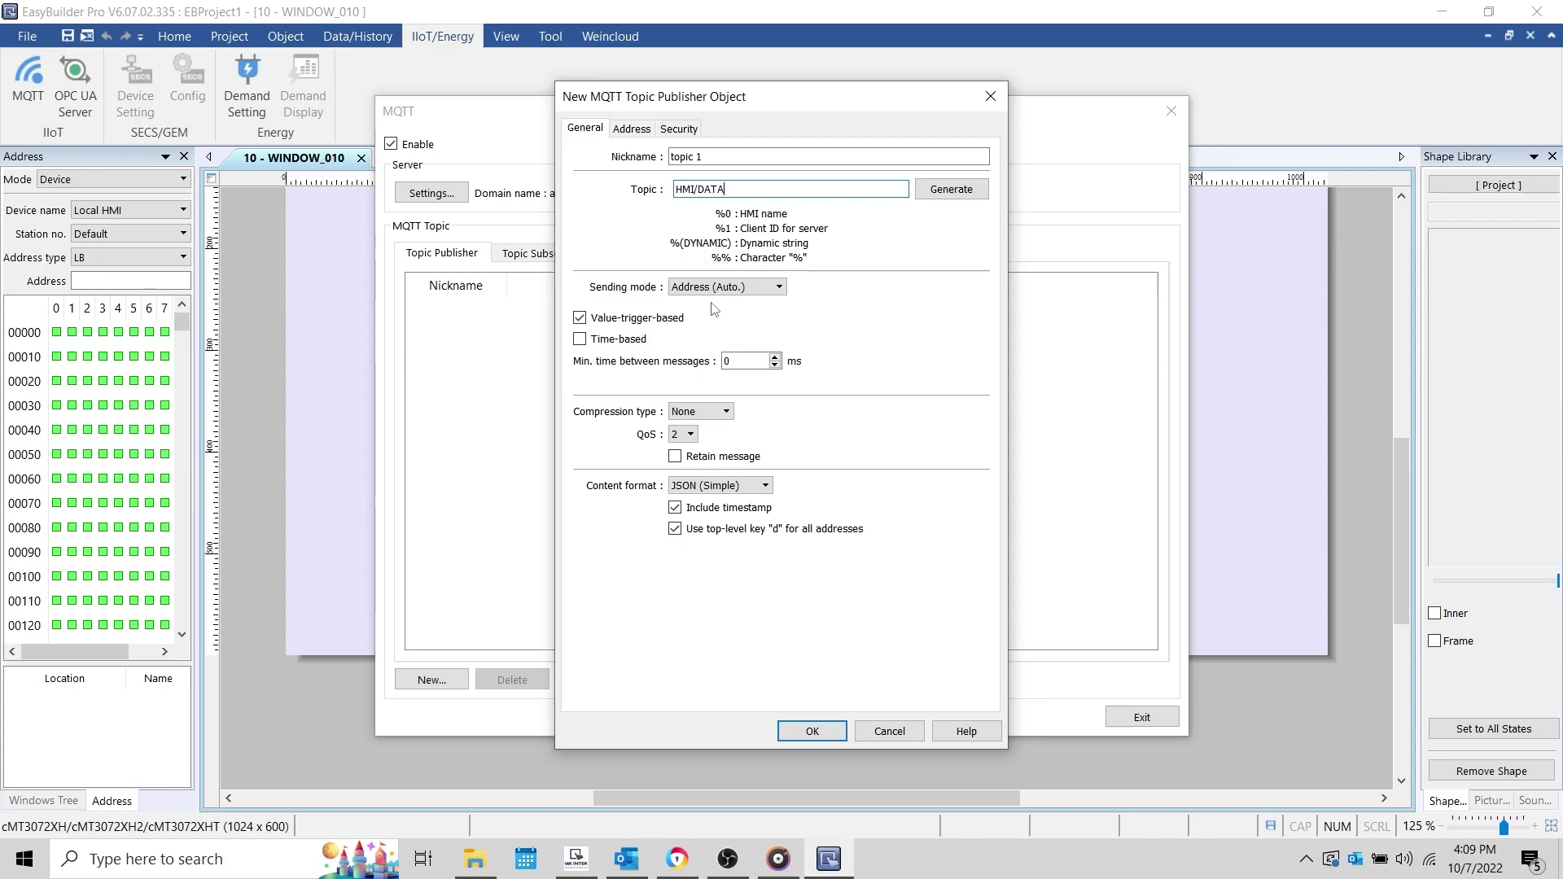
Step: Make topic 1 publish time-based every 5 seconds with sending mode Address (Auto.)
{"action": "left_click", "coordinate": [617, 339]}
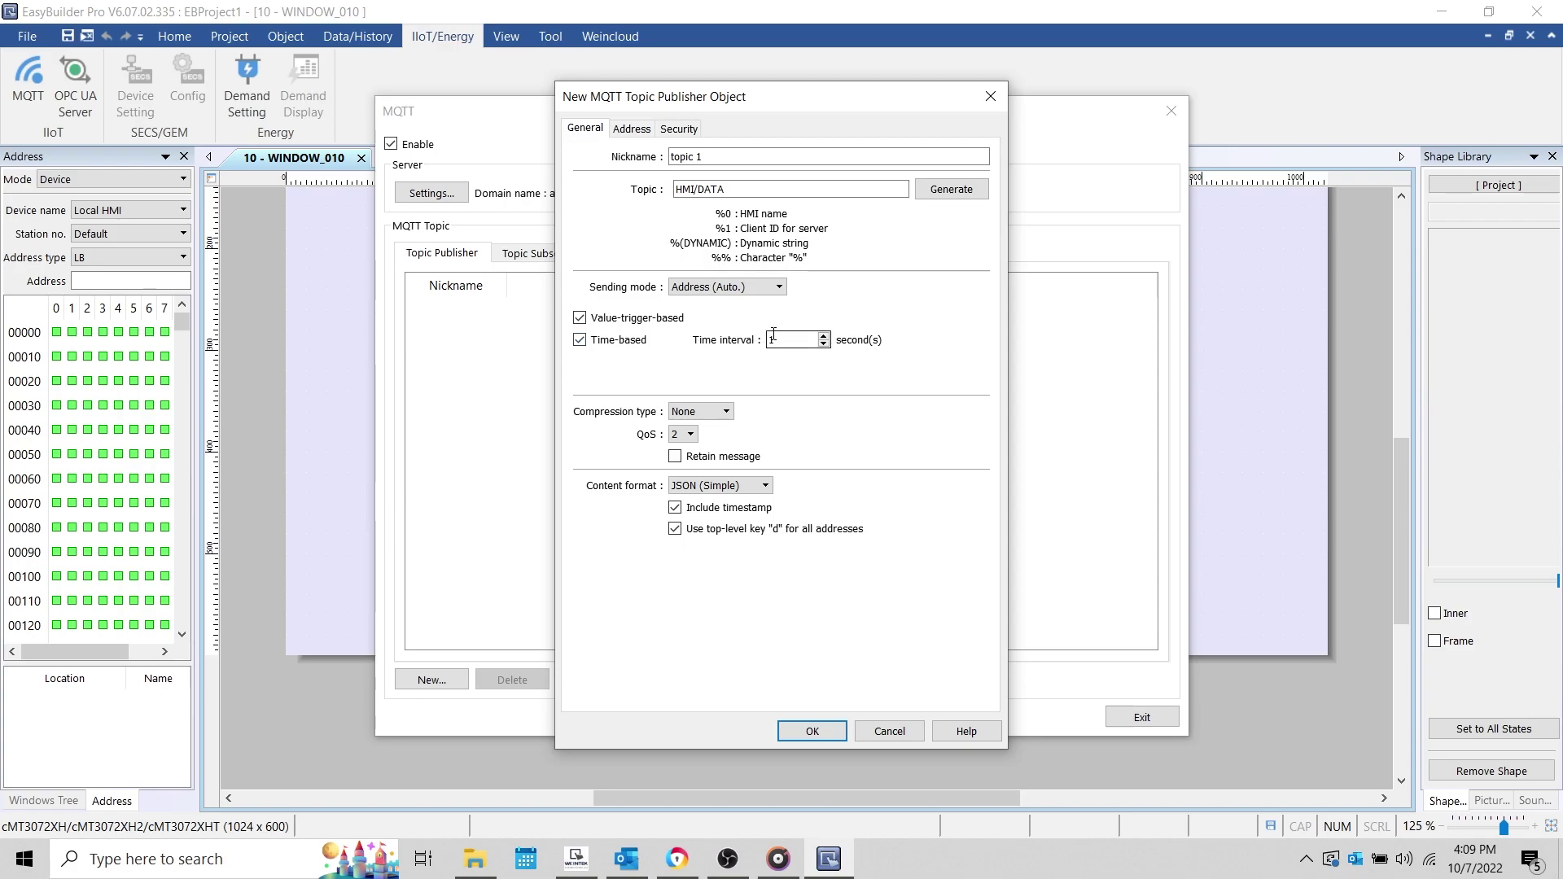
{"action": "left_click", "coordinate": [750, 288]}
{"action": "left_click", "coordinate": [751, 318]}
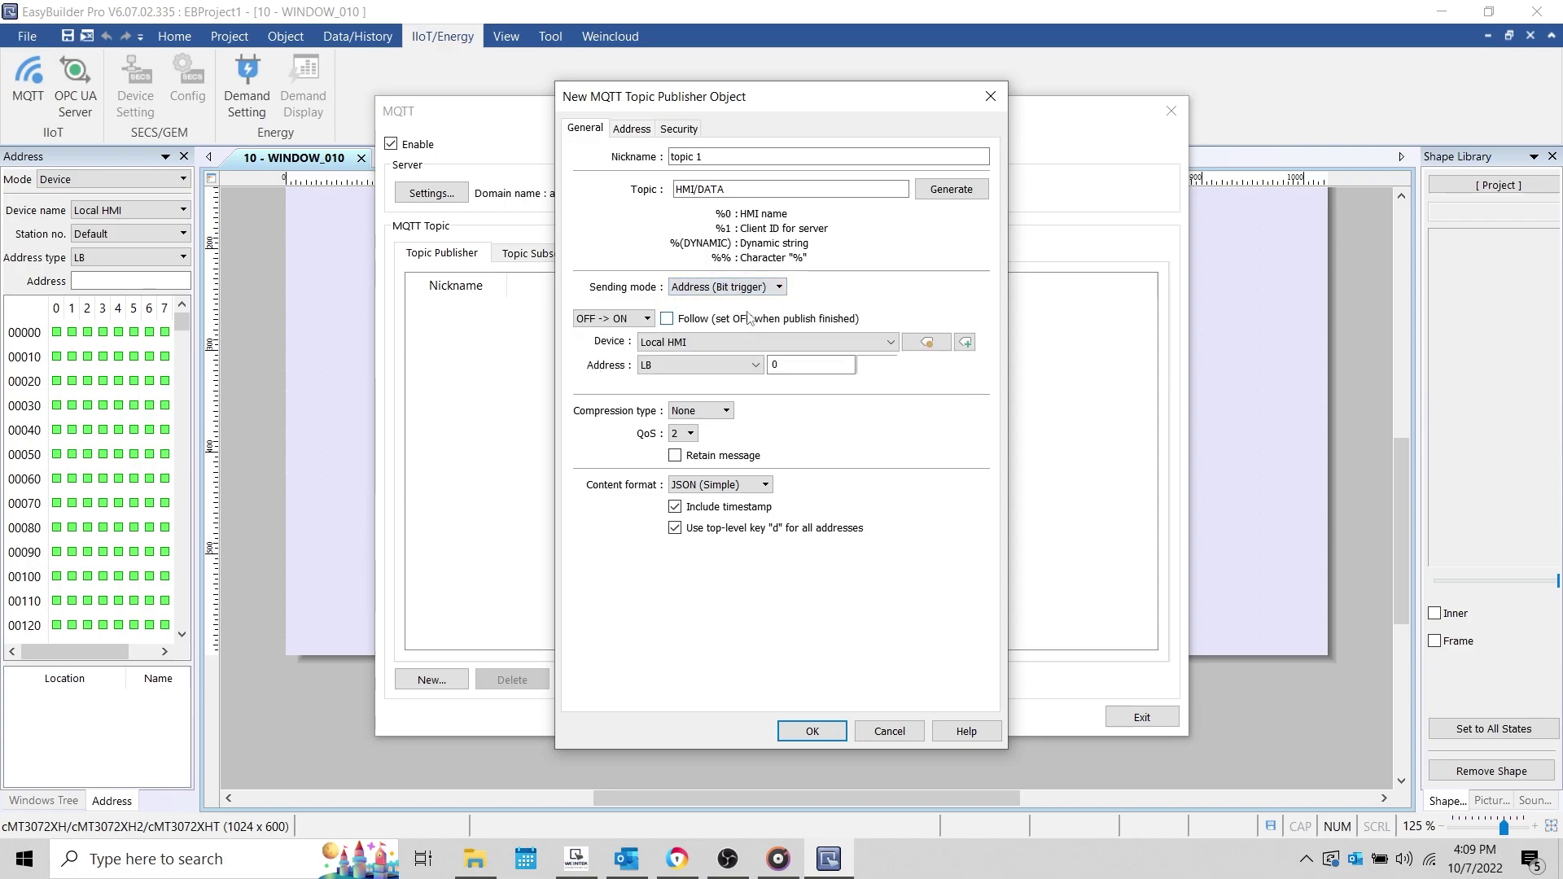
{"action": "left_click", "coordinate": [751, 288]}
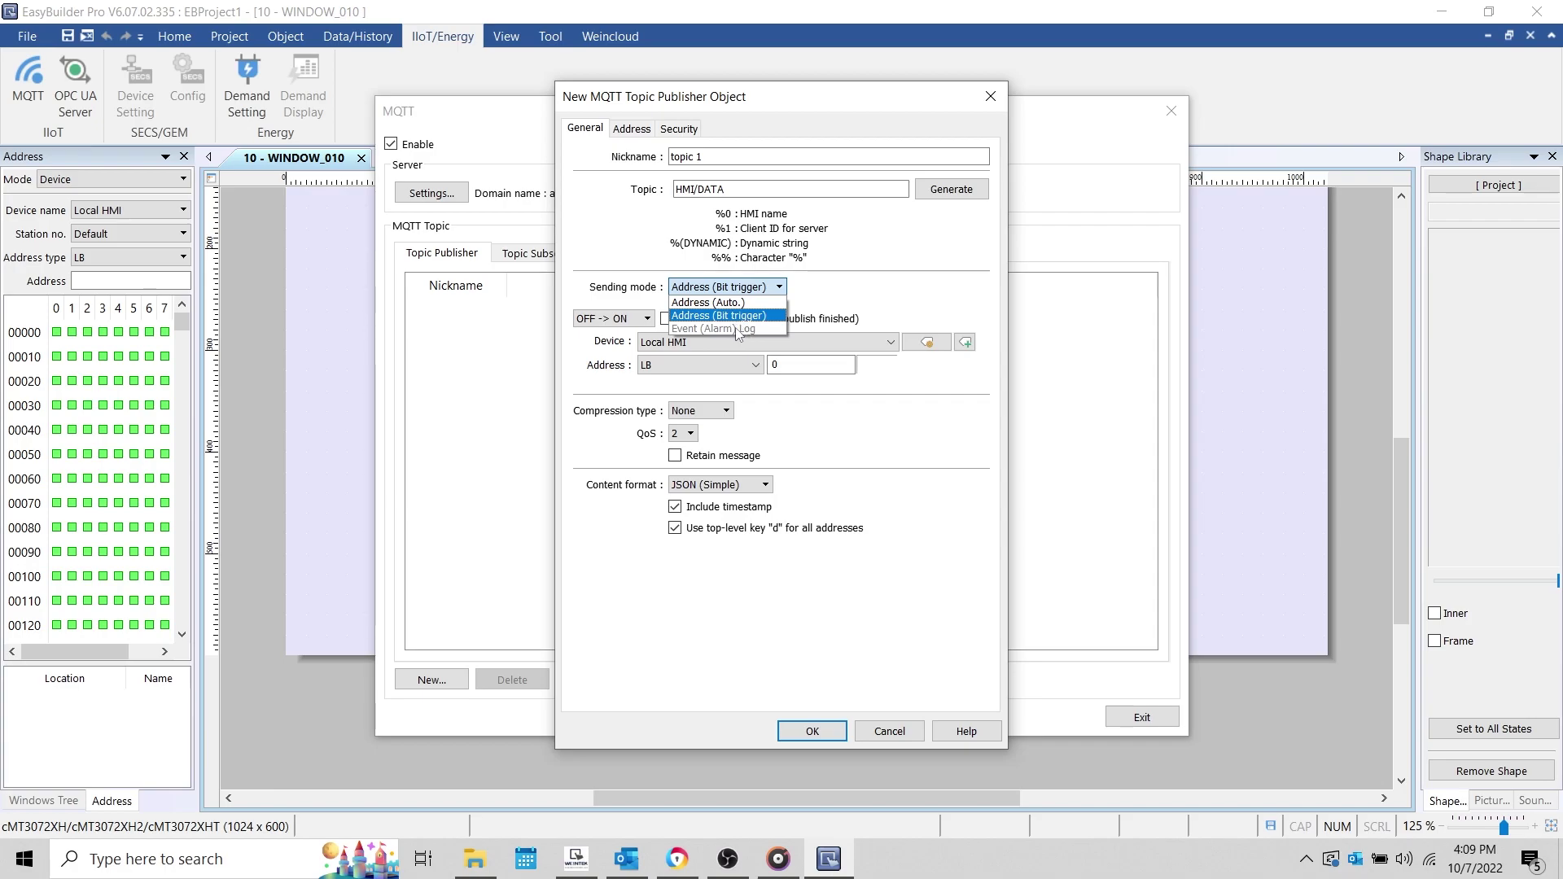
{"action": "left_click", "coordinate": [733, 306]}
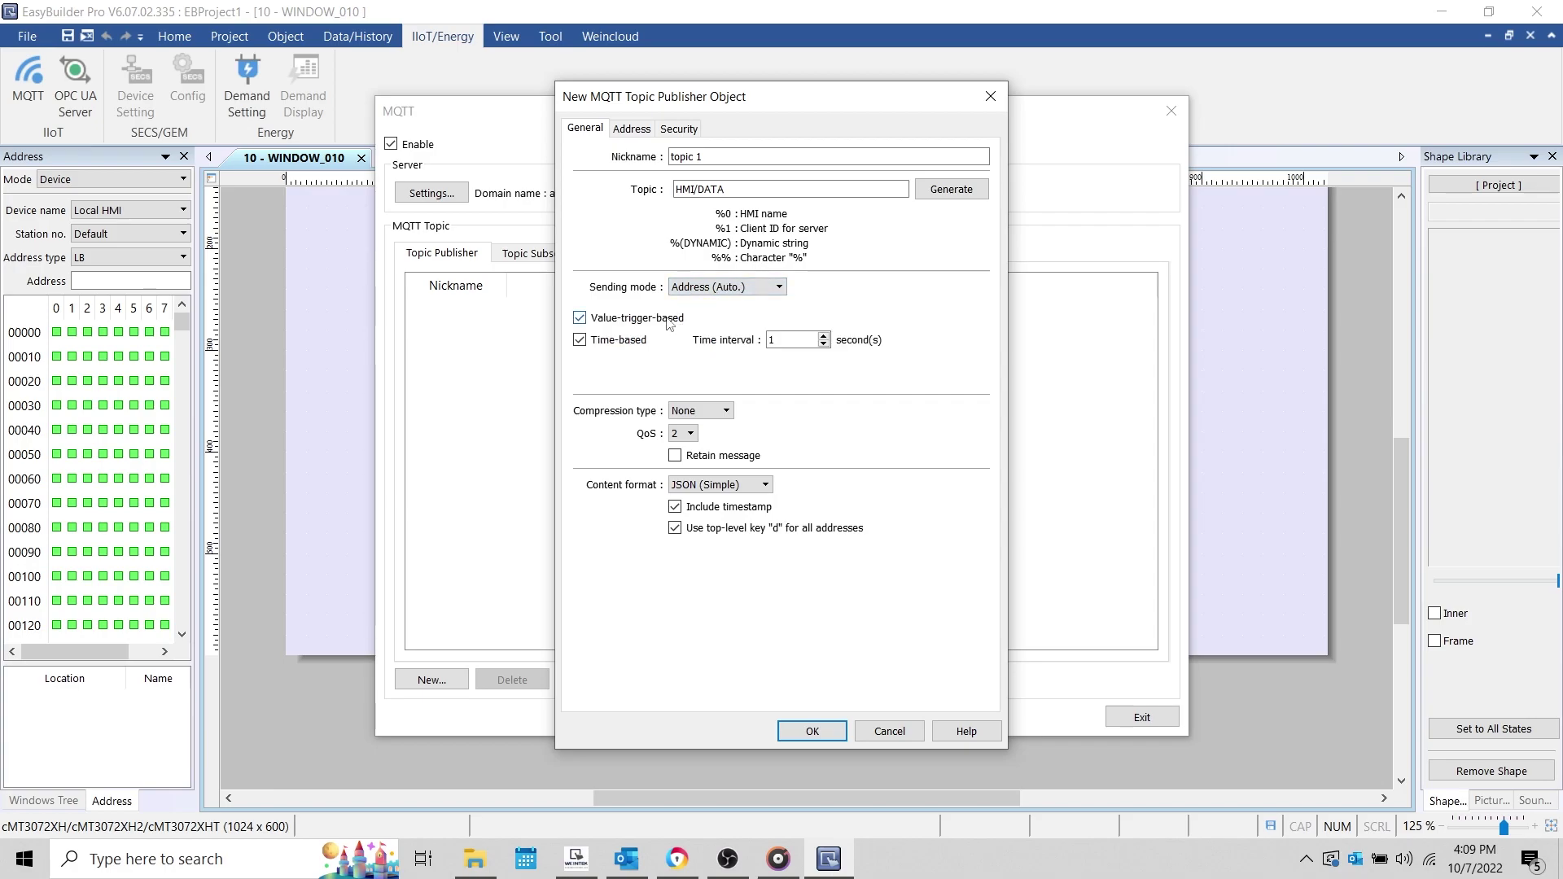
{"action": "double_click", "coordinate": [802, 340]}
{"action": "type", "text": "5"}
Step: Keep compression at None, review the QoS options, and return to the AWS documentation
{"action": "left_click", "coordinate": [712, 410]}
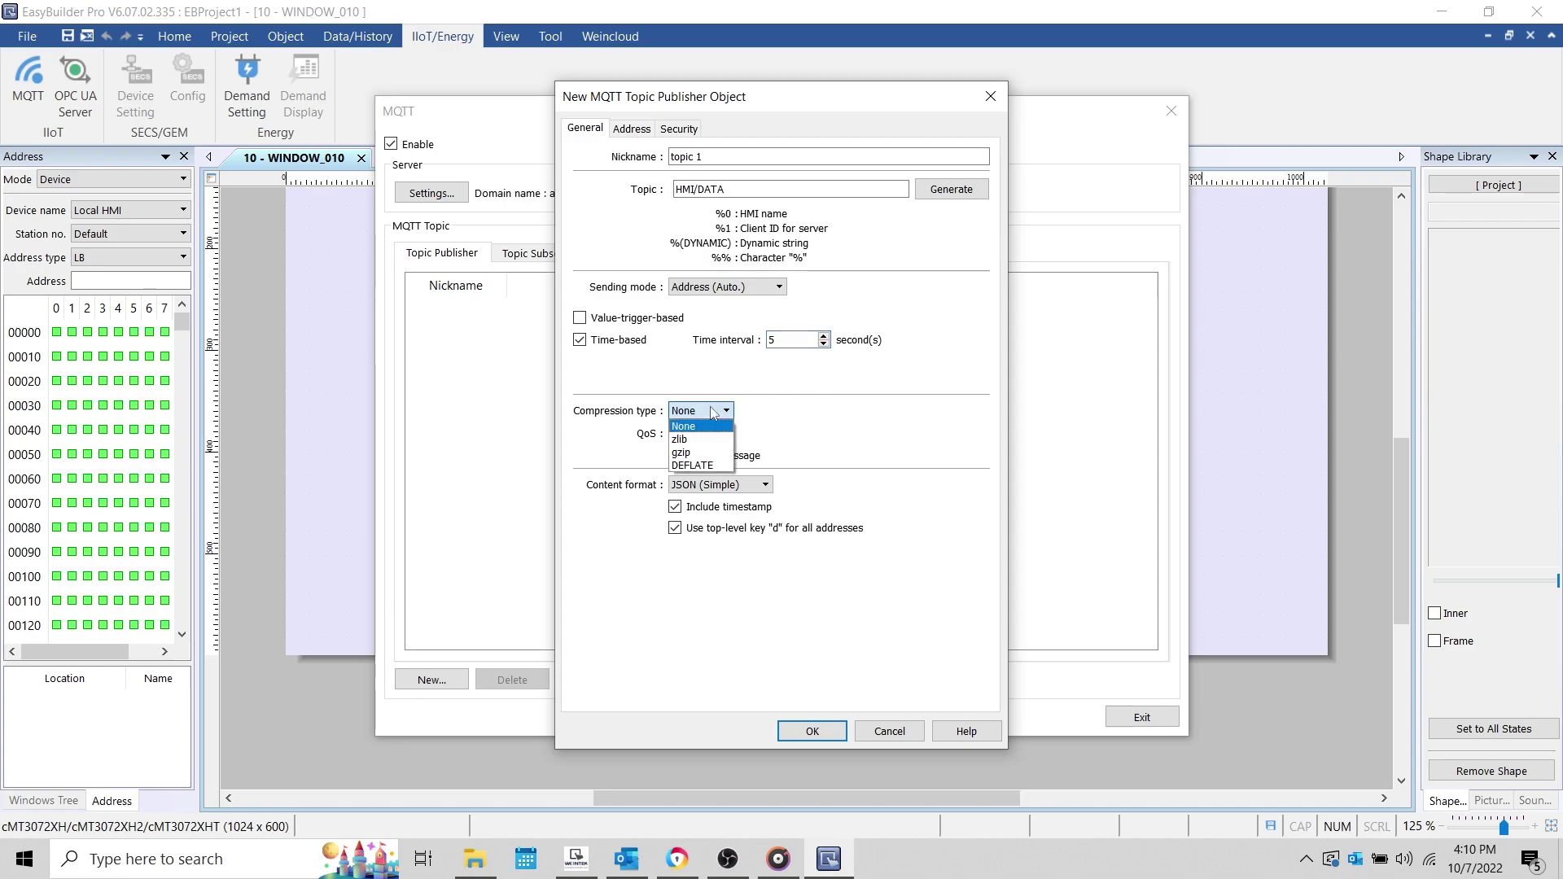
{"action": "left_click", "coordinate": [711, 408]}
{"action": "left_click", "coordinate": [690, 434]}
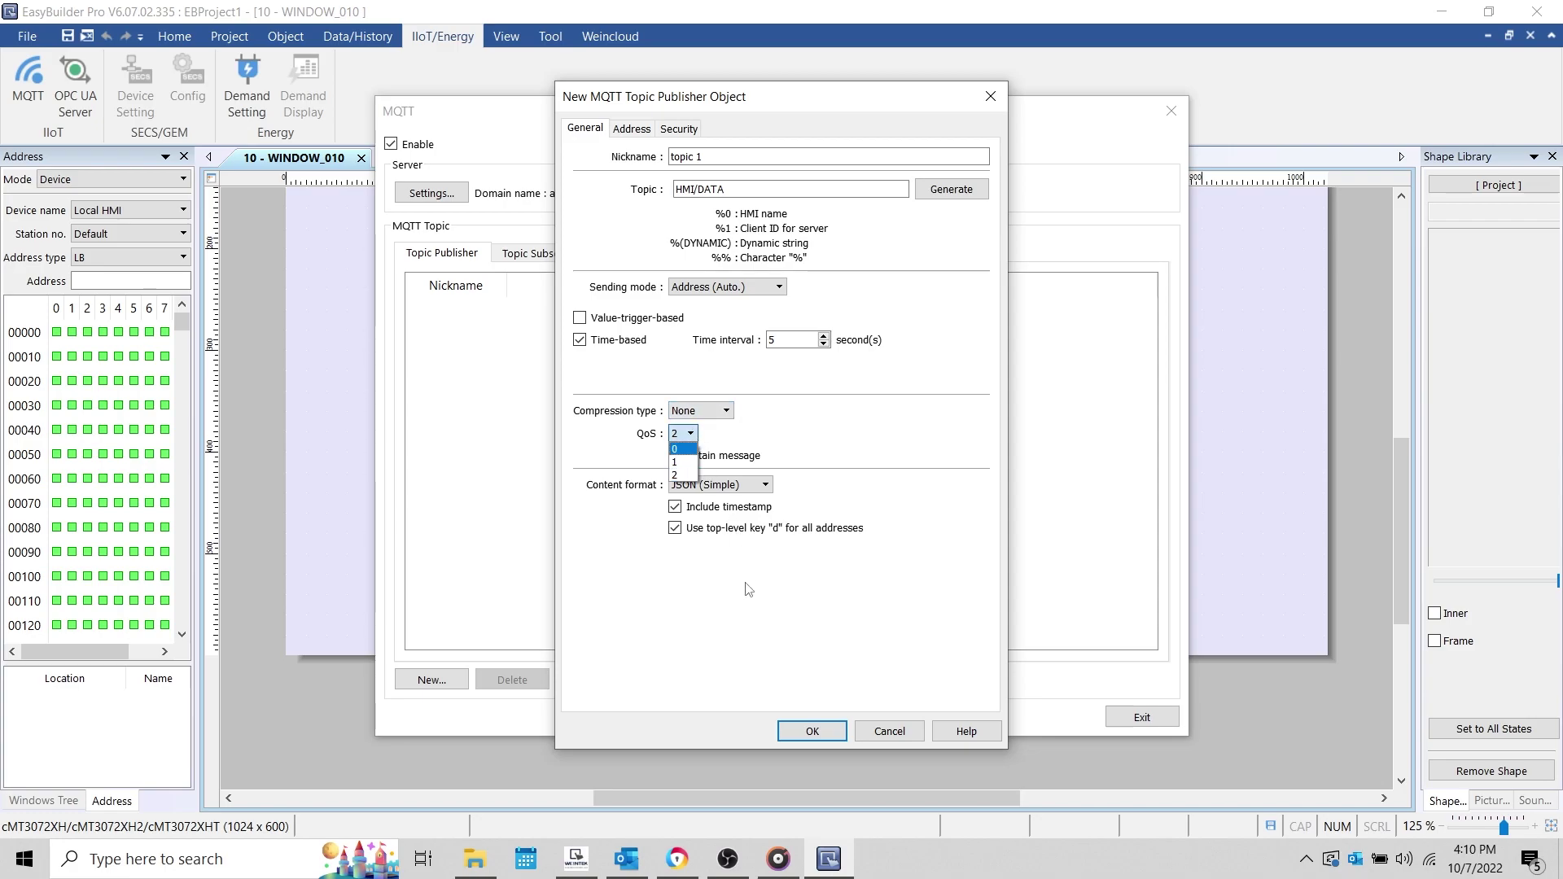
{"action": "left_click", "coordinate": [678, 865]}
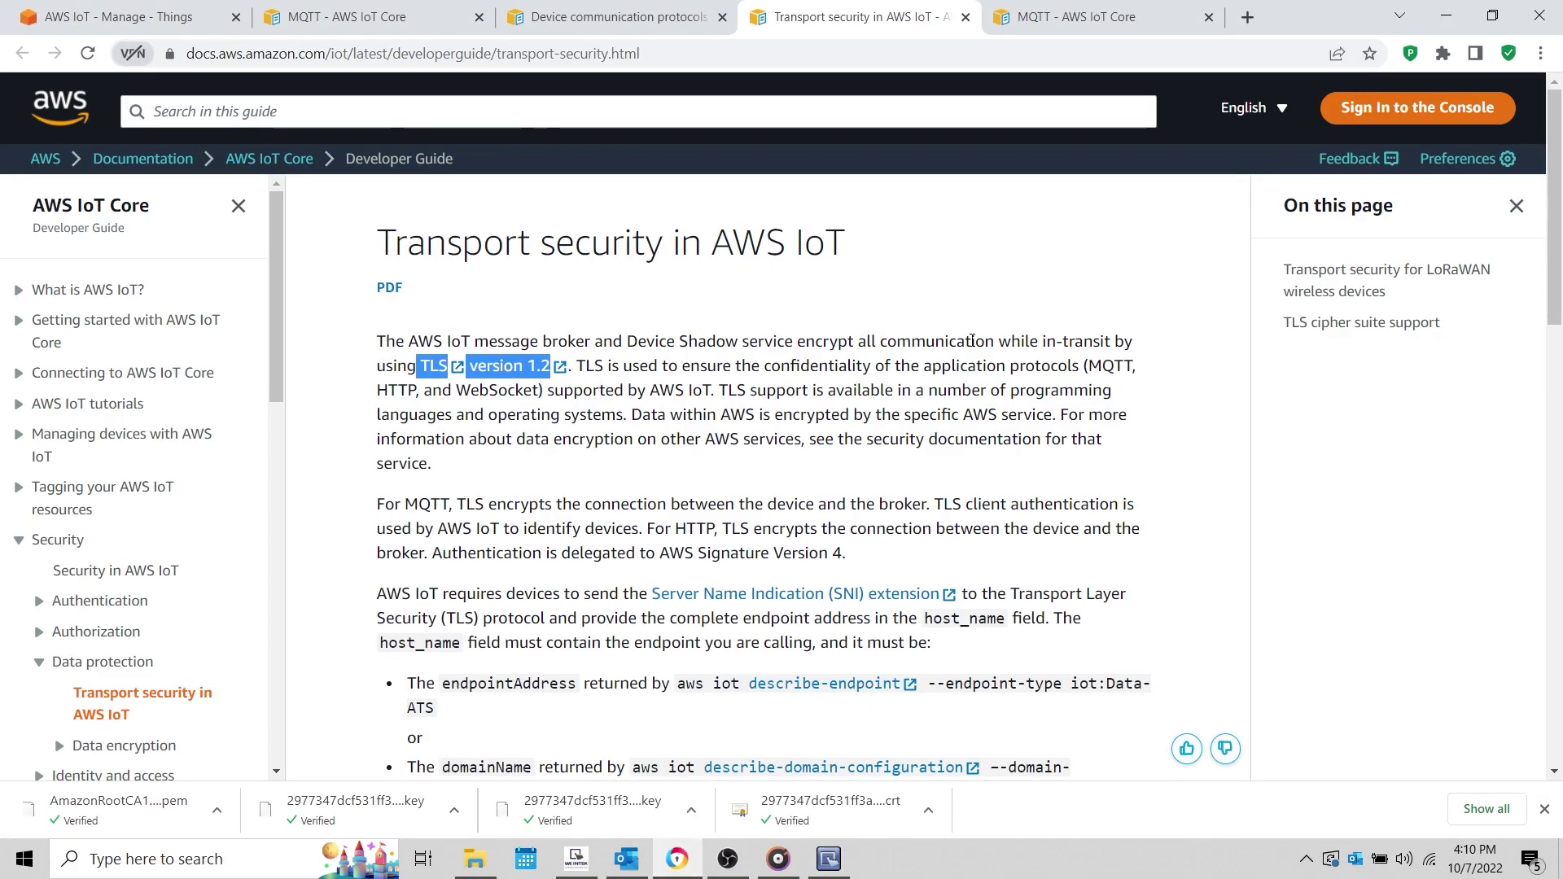
Step: Check the AWS IoT MQTT guide showing only QoS 0 and 1 are supported, then return to EasyBuilder Pro
{"action": "left_click", "coordinate": [1074, 22]}
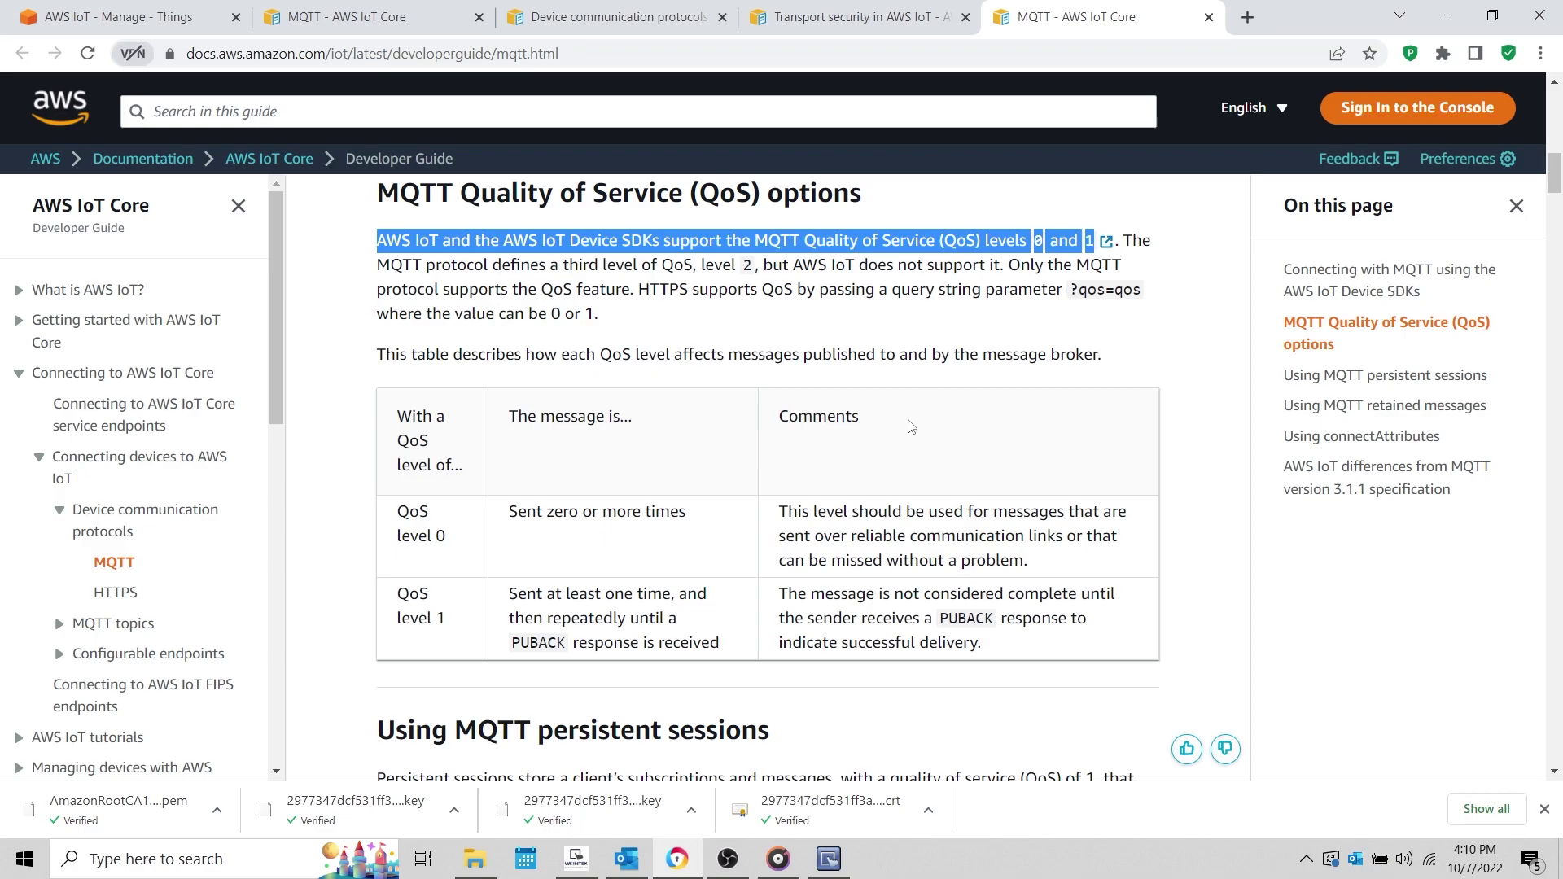
{"action": "left_click", "coordinate": [1445, 14]}
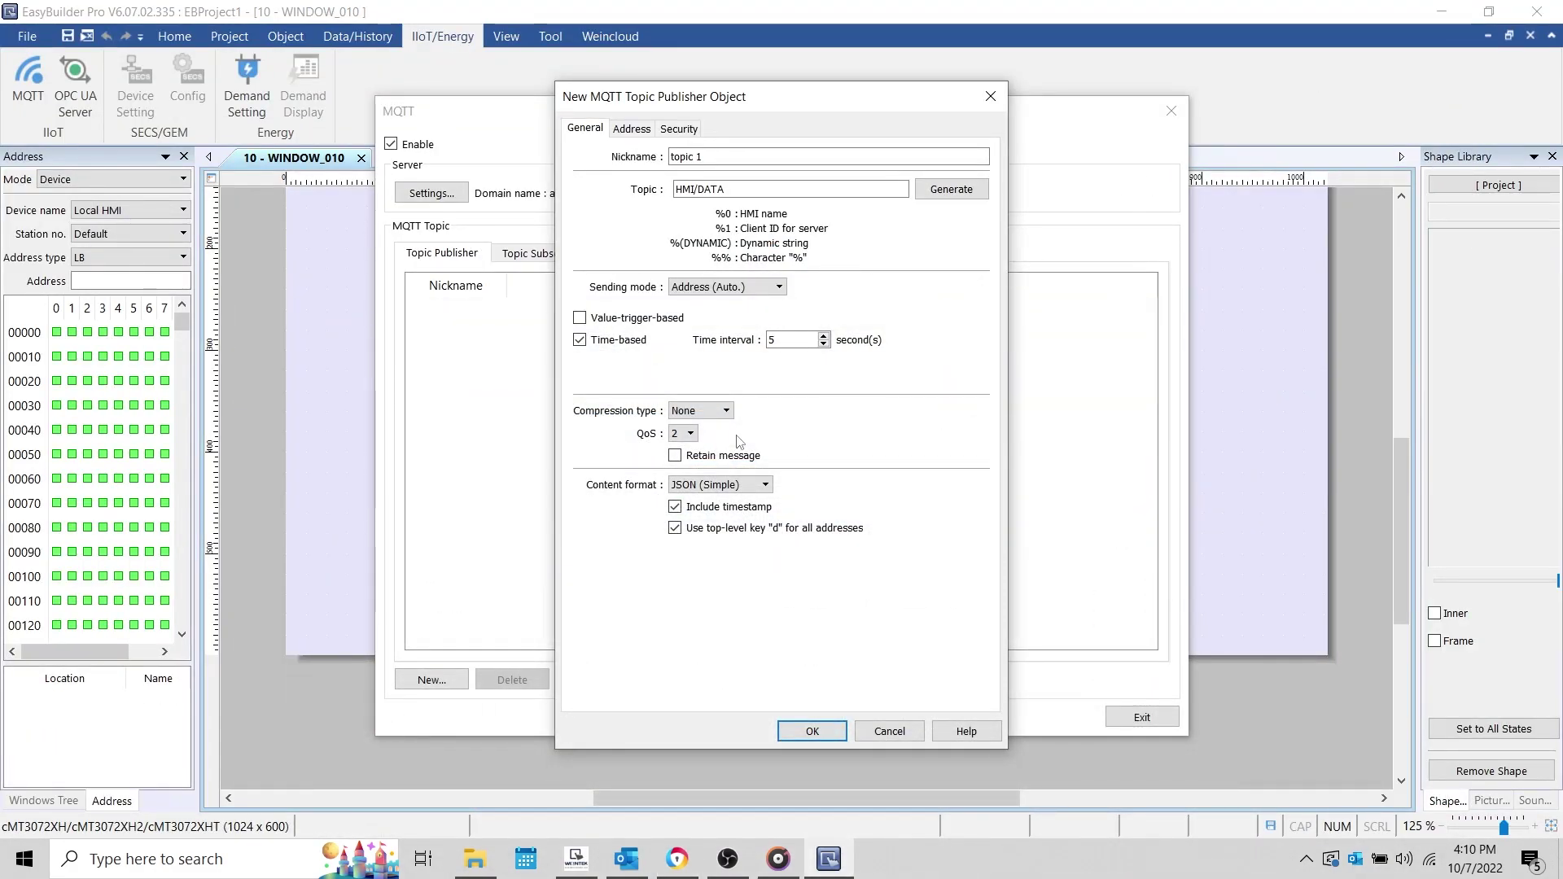
Step: Set topic 1's publisher QoS level to 1 and leave Retain message off
{"action": "left_click", "coordinate": [691, 436]}
{"action": "left_click", "coordinate": [691, 435]}
{"action": "left_click", "coordinate": [694, 456]}
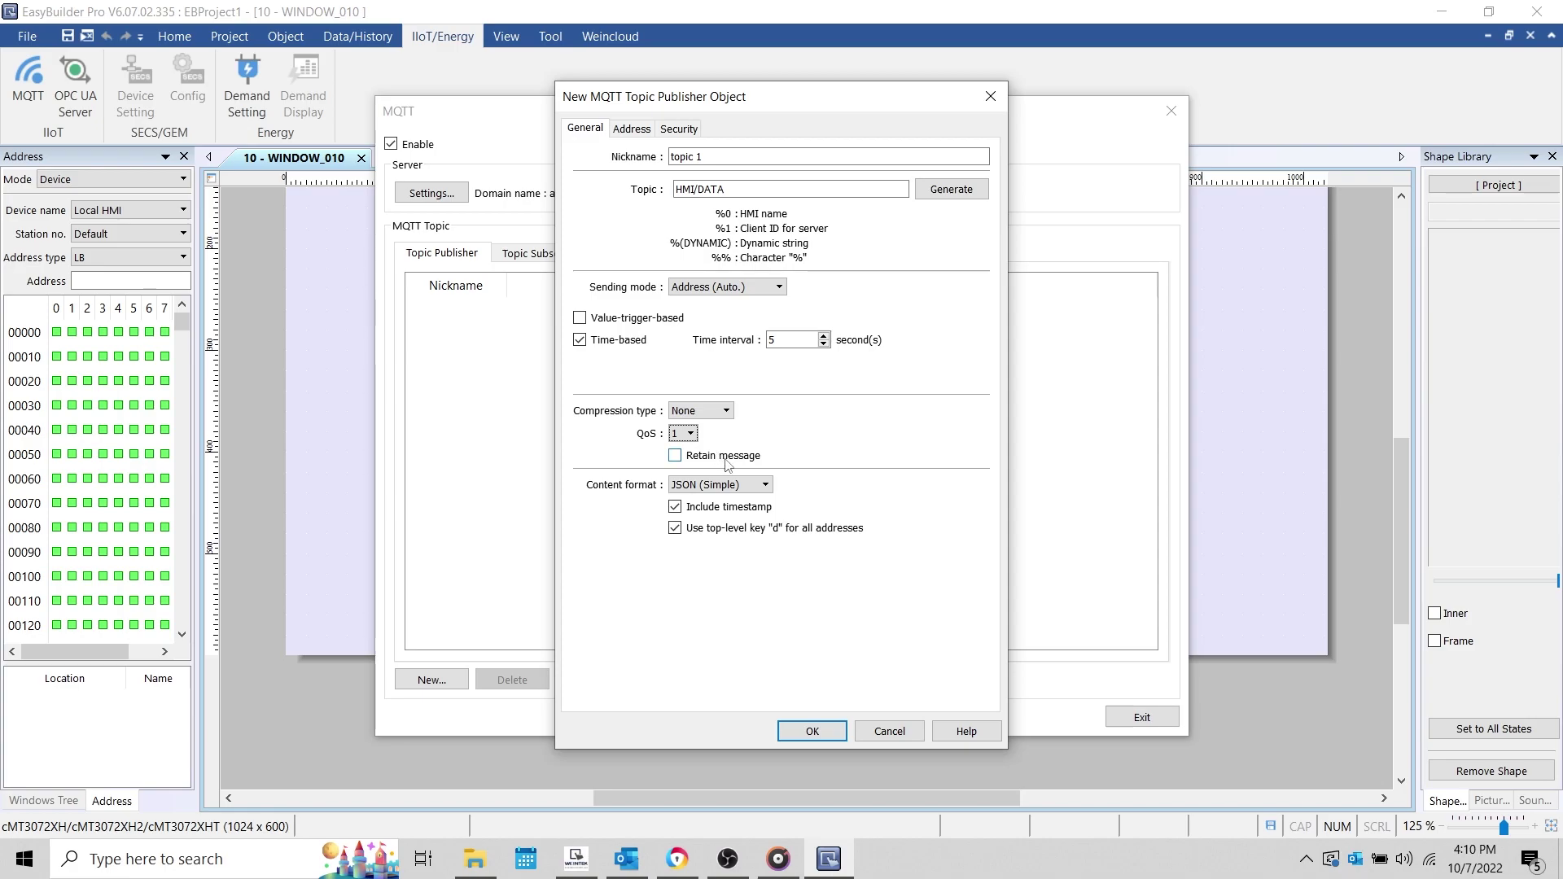
{"action": "left_click", "coordinate": [728, 464]}
{"action": "left_click", "coordinate": [728, 464]}
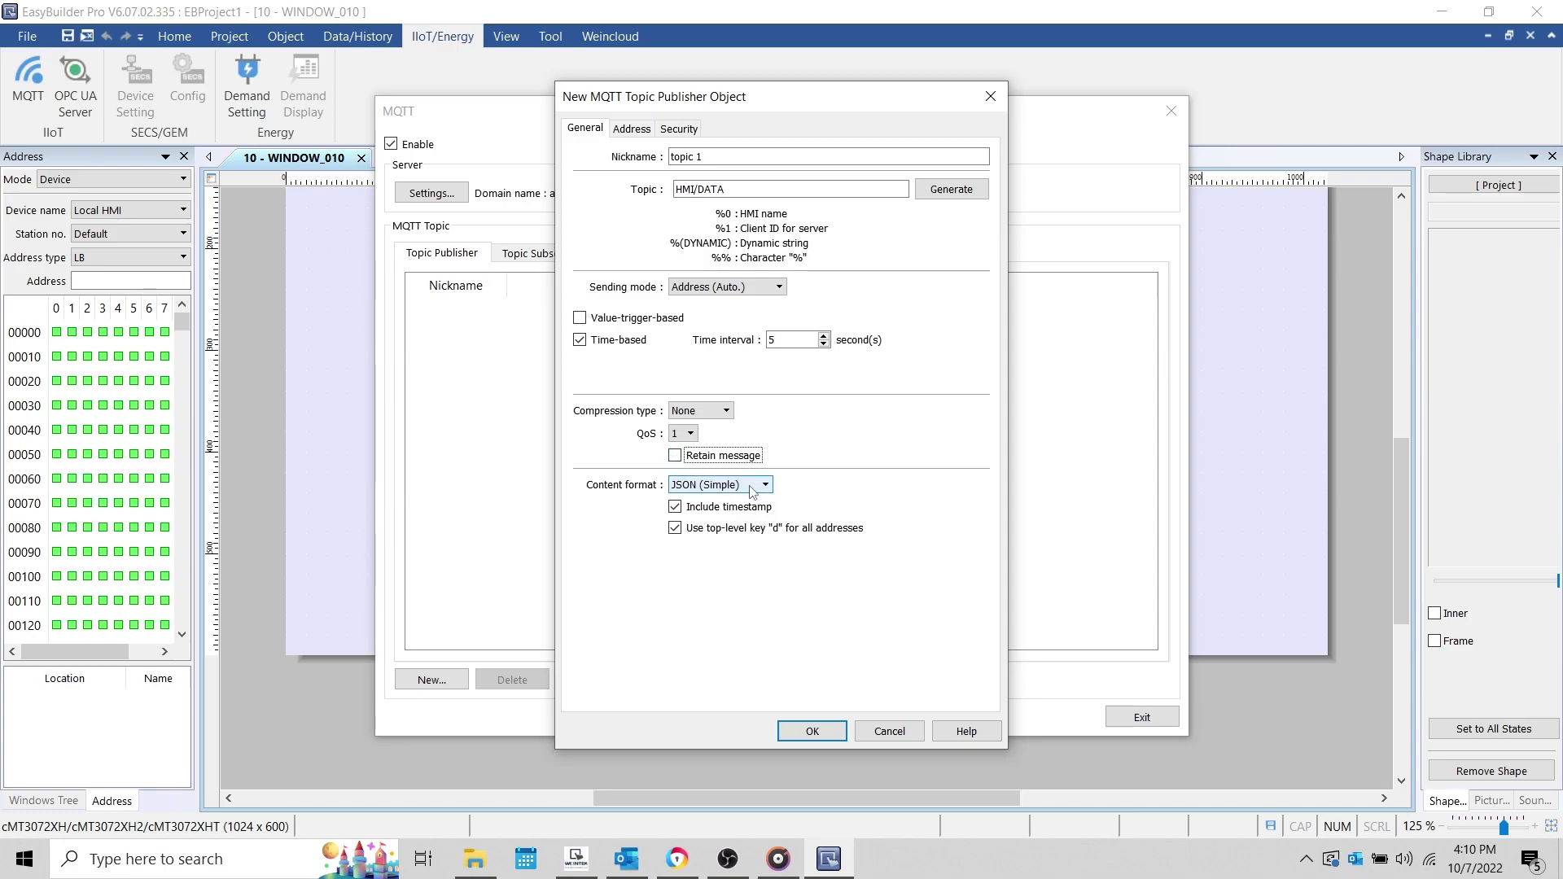
Step: Compare Raw data and JSON (Advanced) content formats, settling topic 1 on JSON (Simple)
{"action": "left_click", "coordinate": [751, 487]}
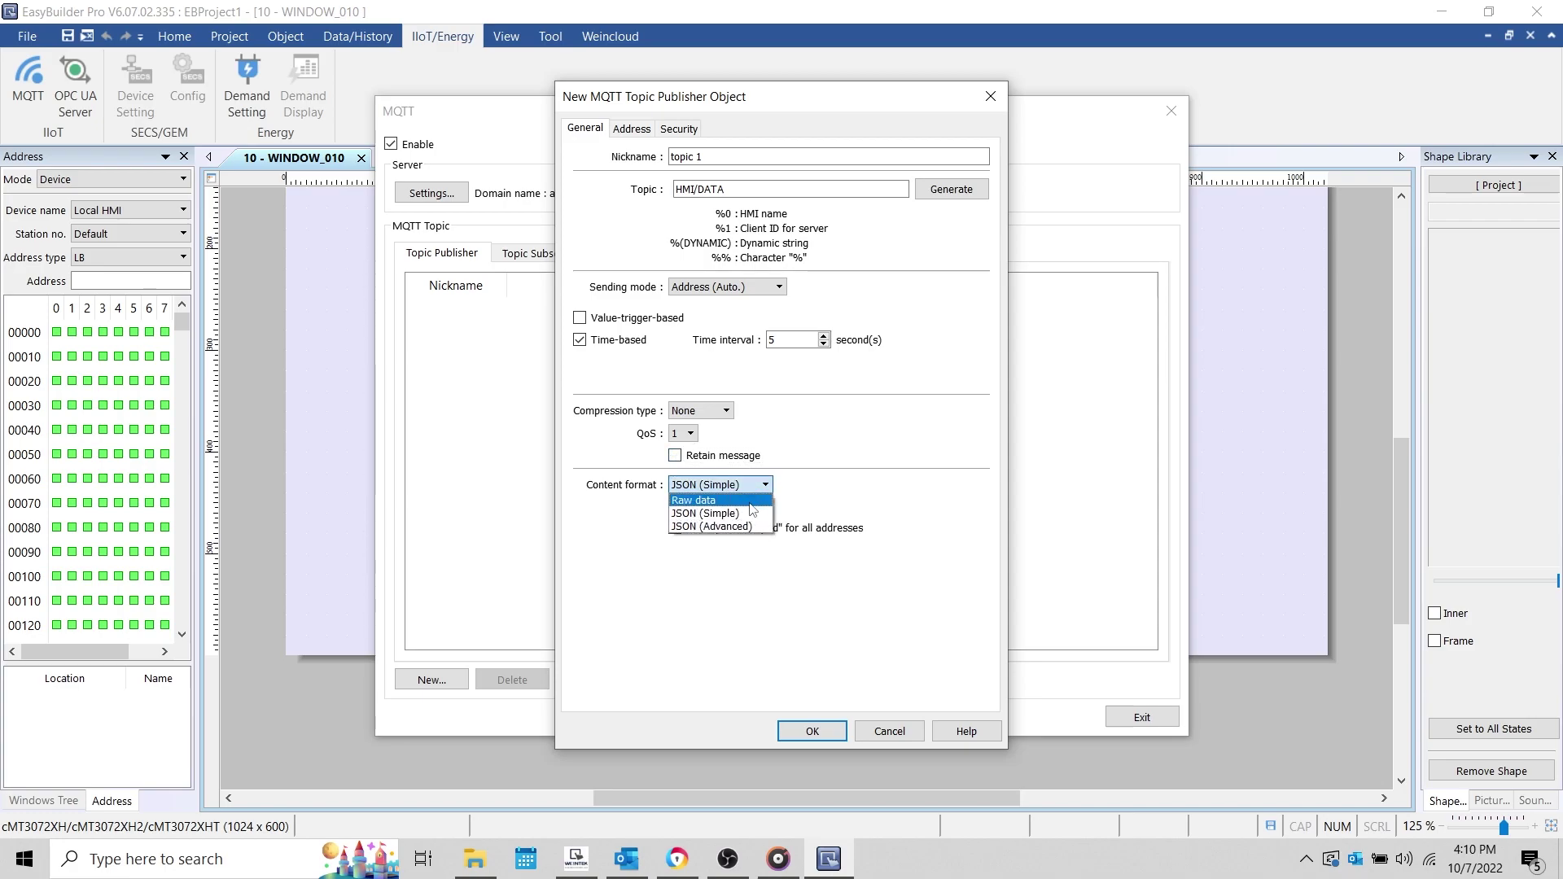
{"action": "left_click", "coordinate": [750, 502]}
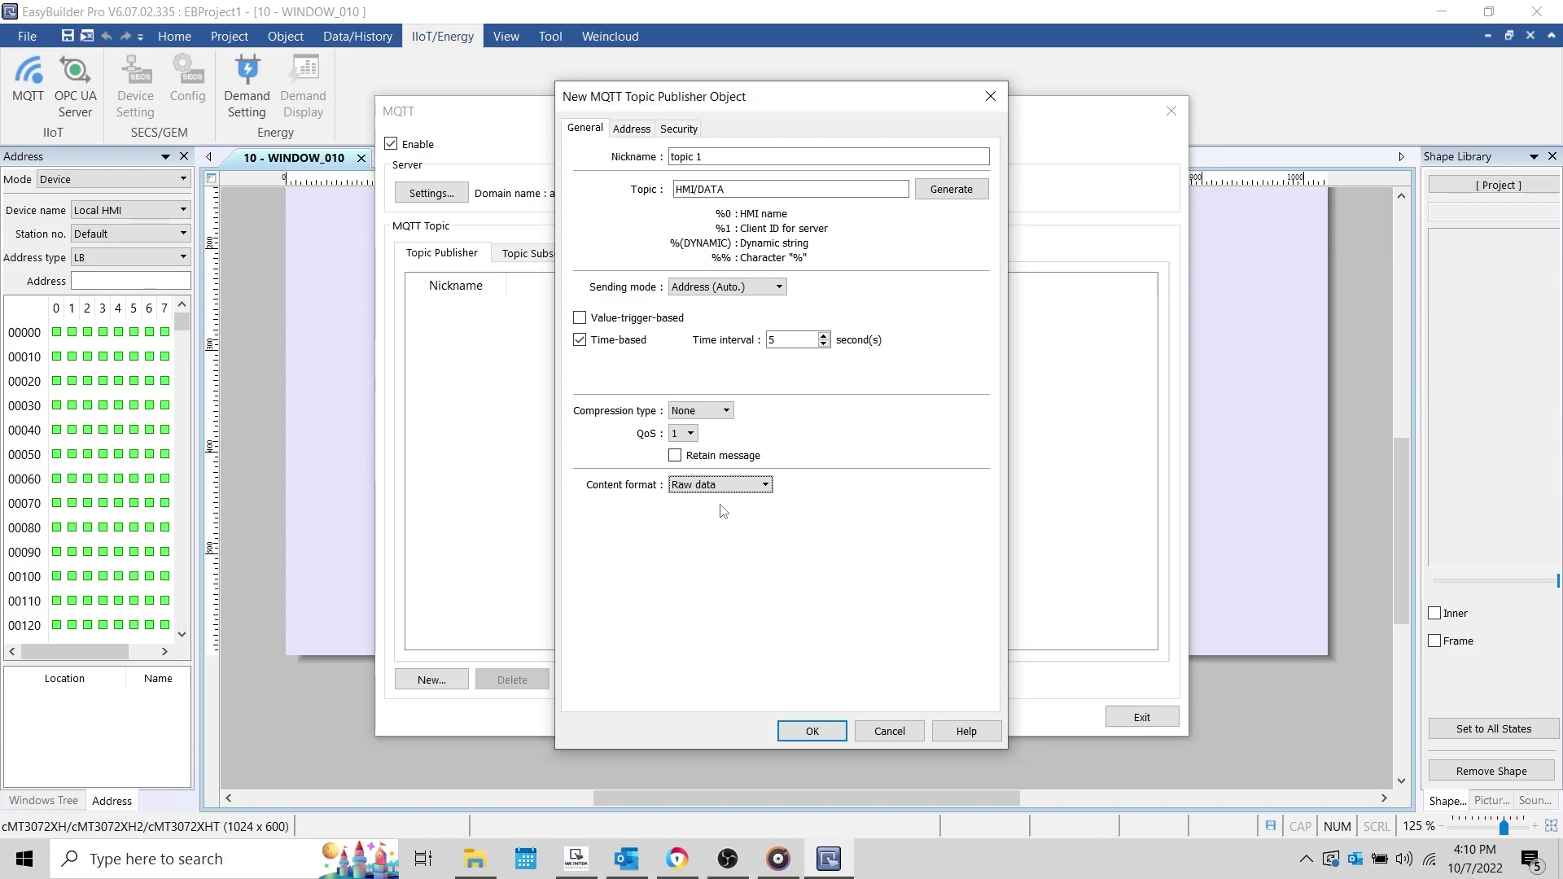
{"action": "left_click", "coordinate": [725, 489]}
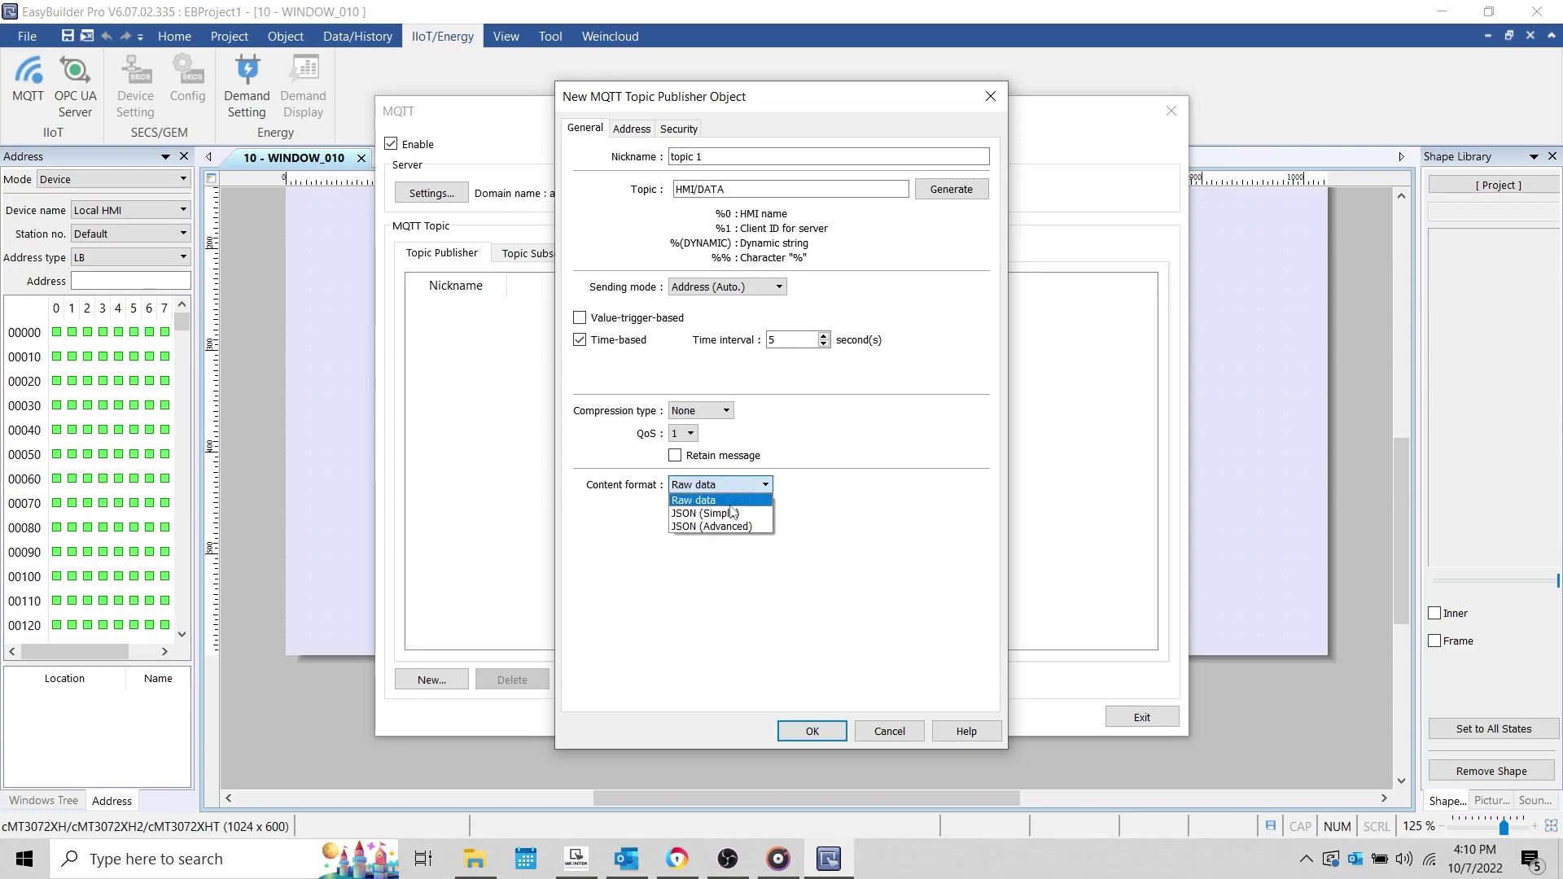
{"action": "left_click", "coordinate": [713, 513]}
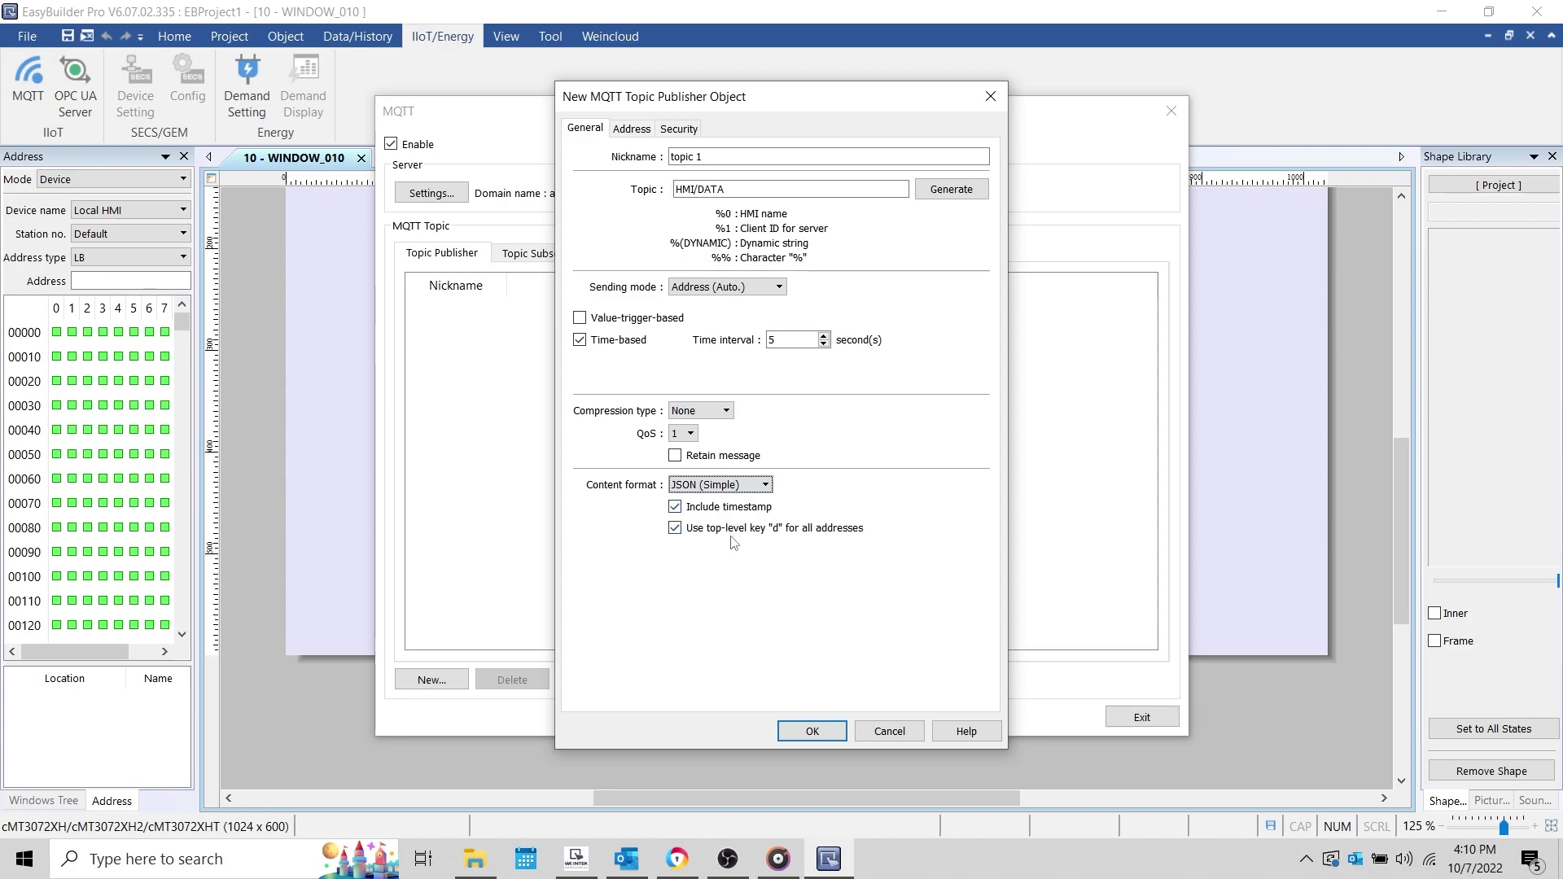
{"action": "left_click", "coordinate": [738, 487]}
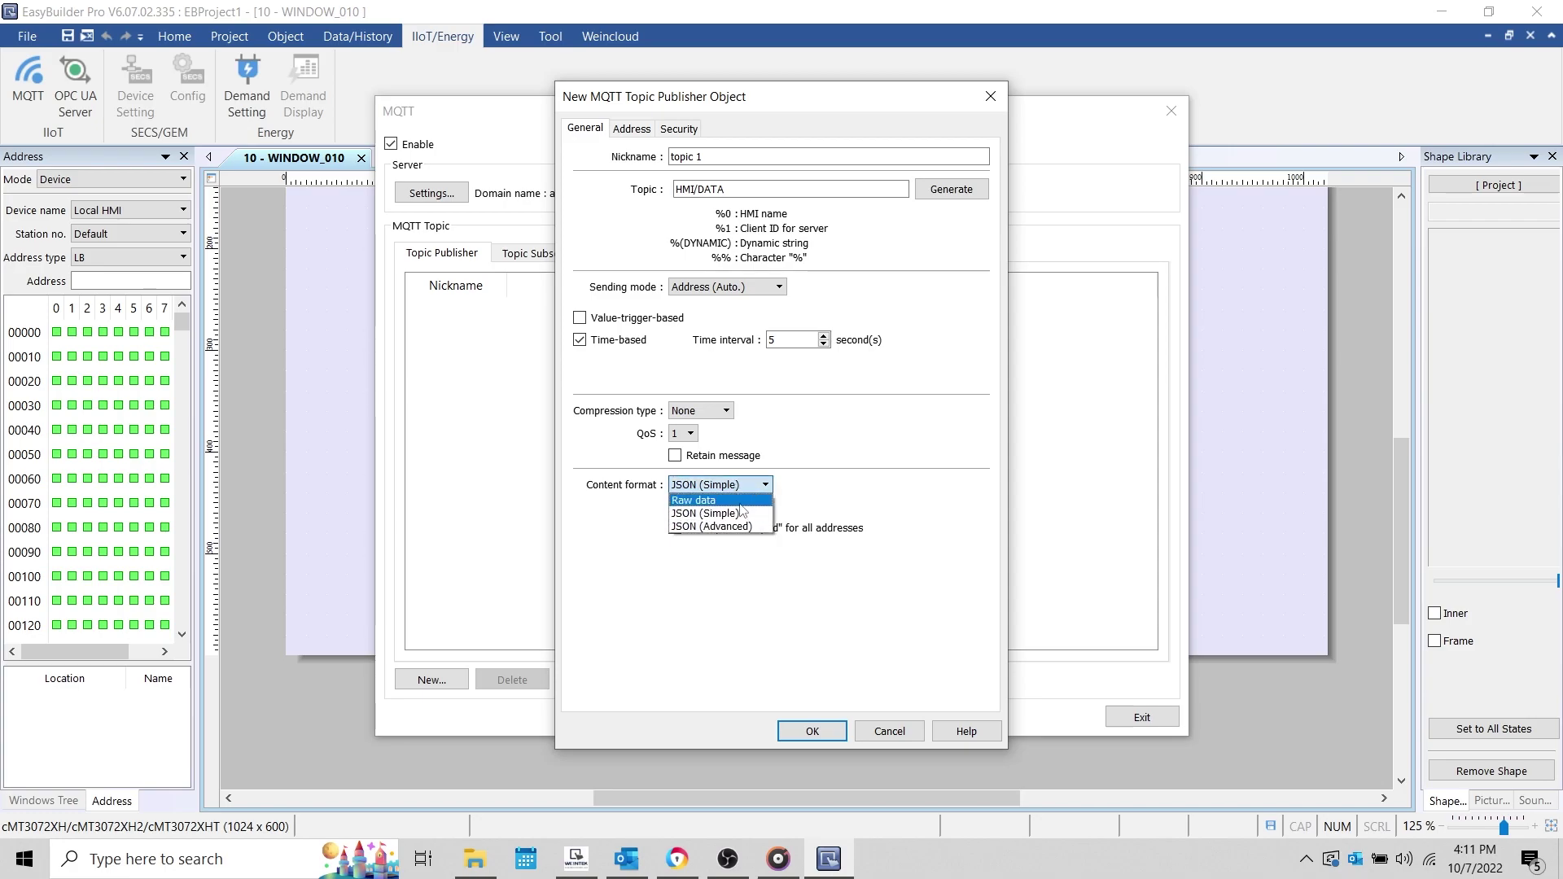
{"action": "left_click", "coordinate": [747, 526]}
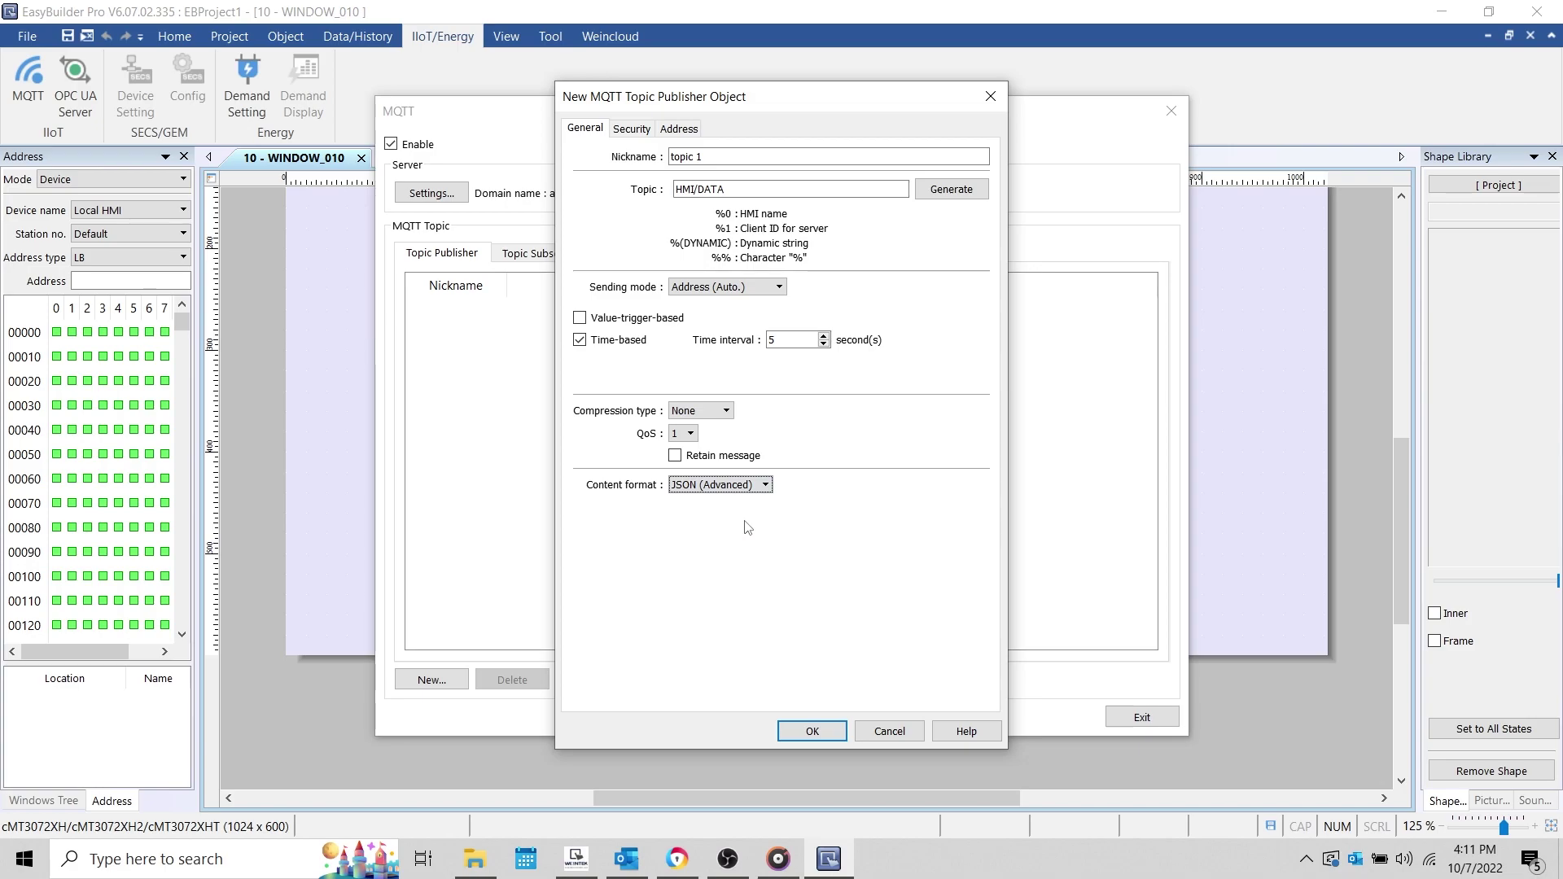
{"action": "left_click", "coordinate": [710, 485]}
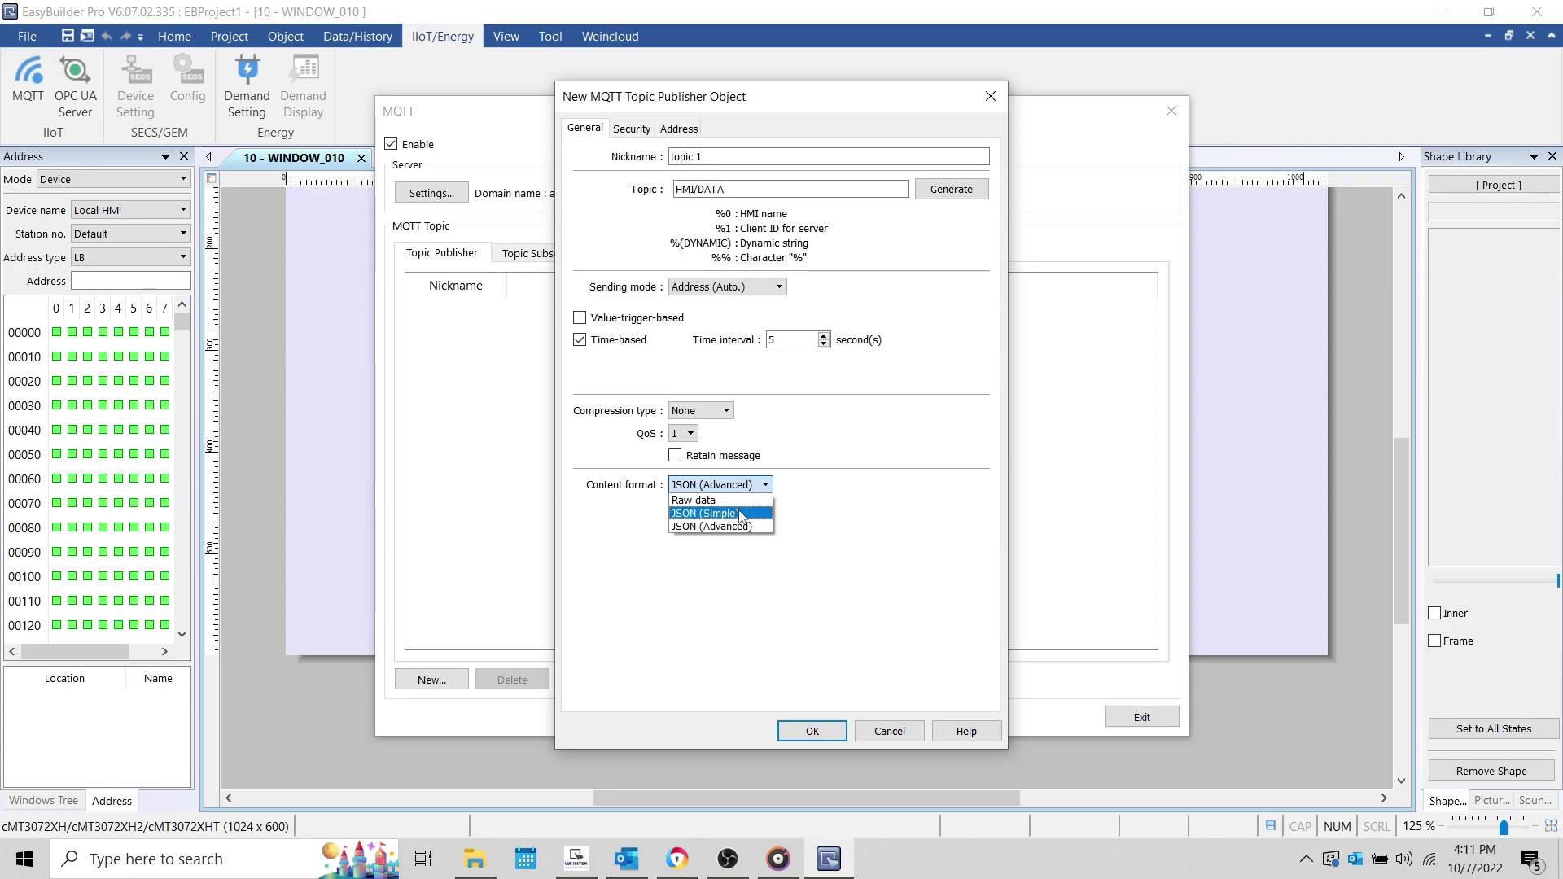
{"action": "left_click", "coordinate": [741, 515]}
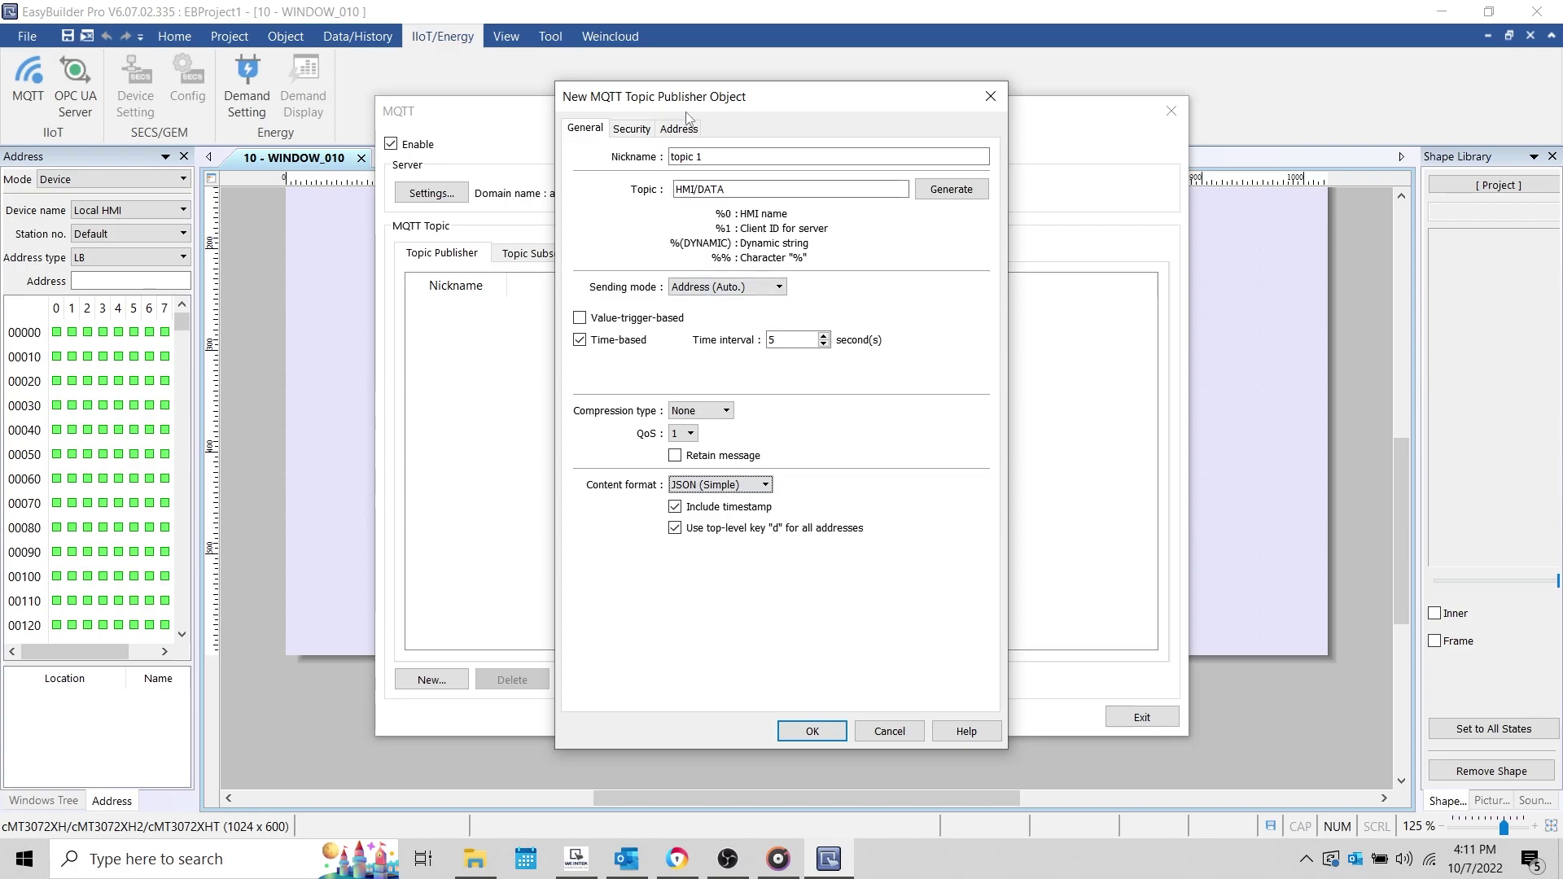
Step: Add a Bit address named 'data' at LB-0 to topic 1 and save the publisher
{"action": "left_click", "coordinate": [688, 133]}
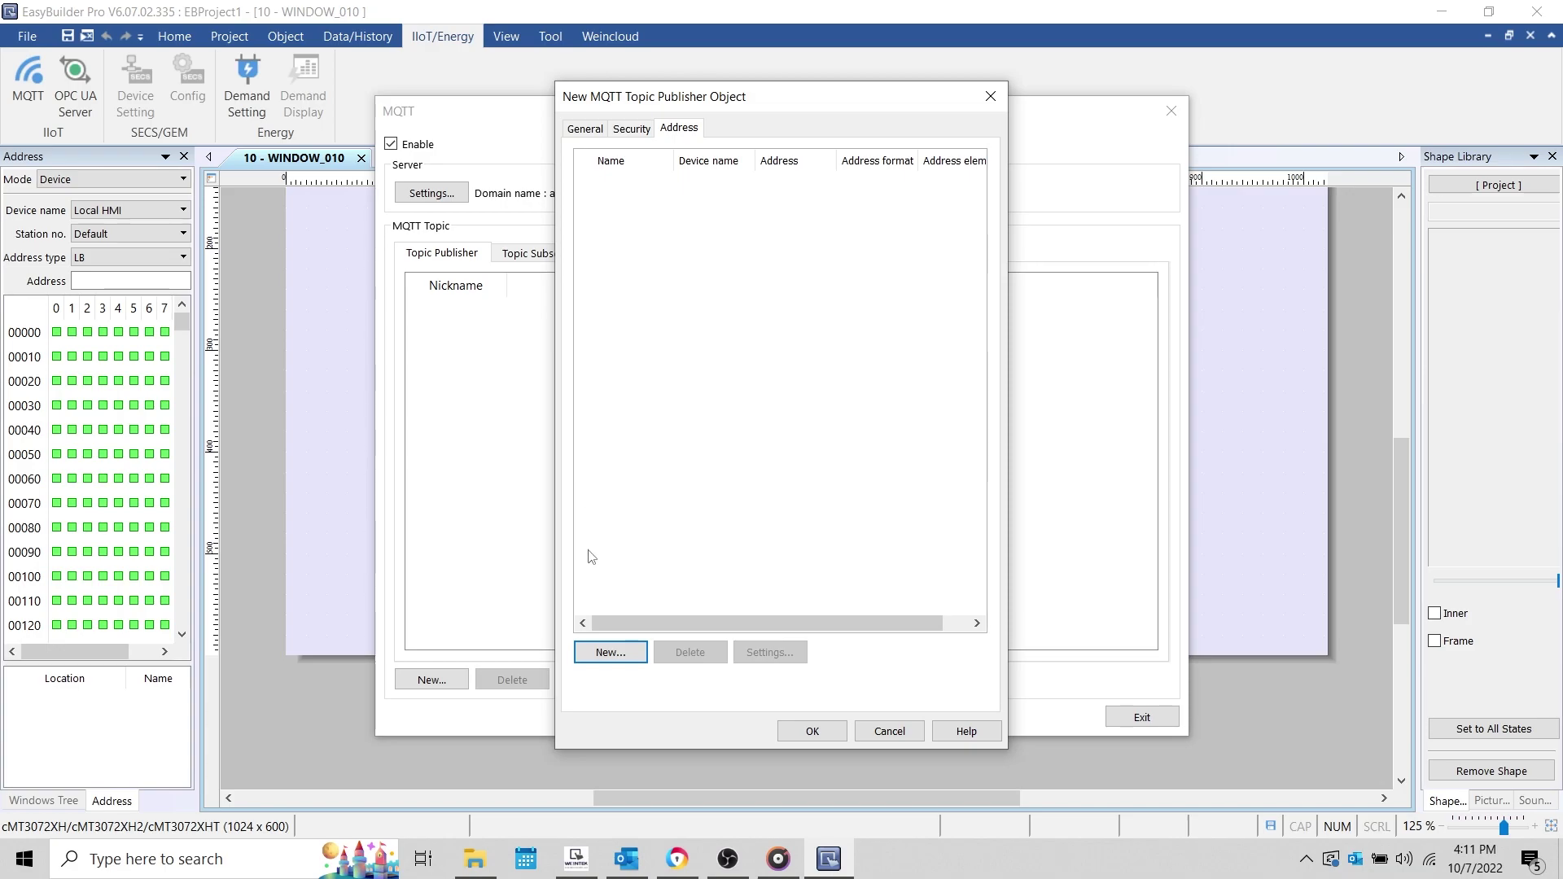
{"action": "left_click", "coordinate": [625, 655]}
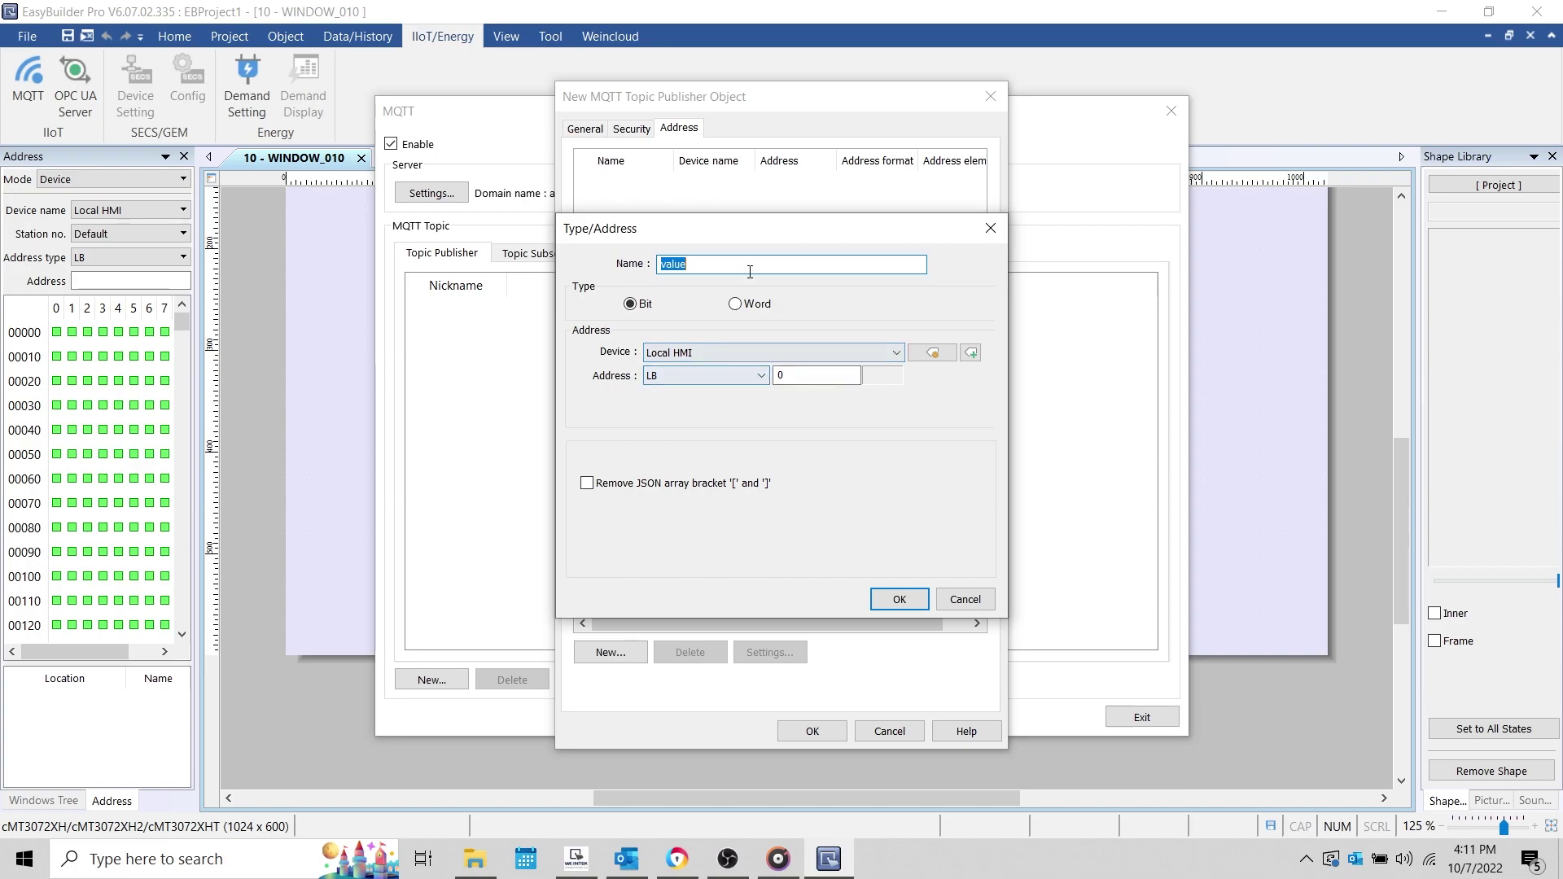
{"action": "type", "text": "data"}
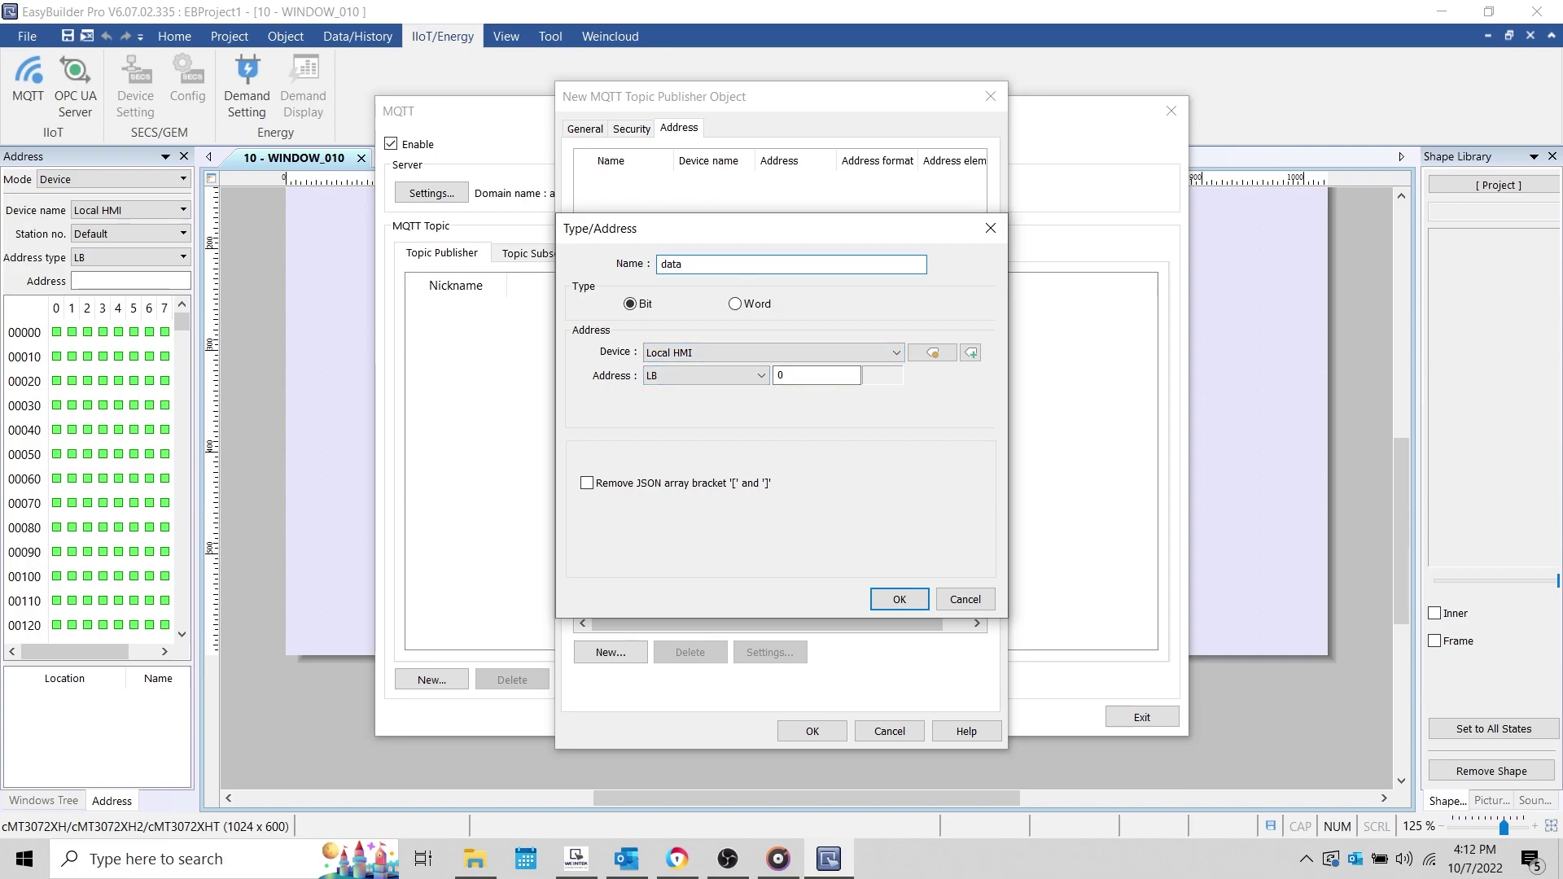
{"action": "left_click", "coordinate": [901, 600]}
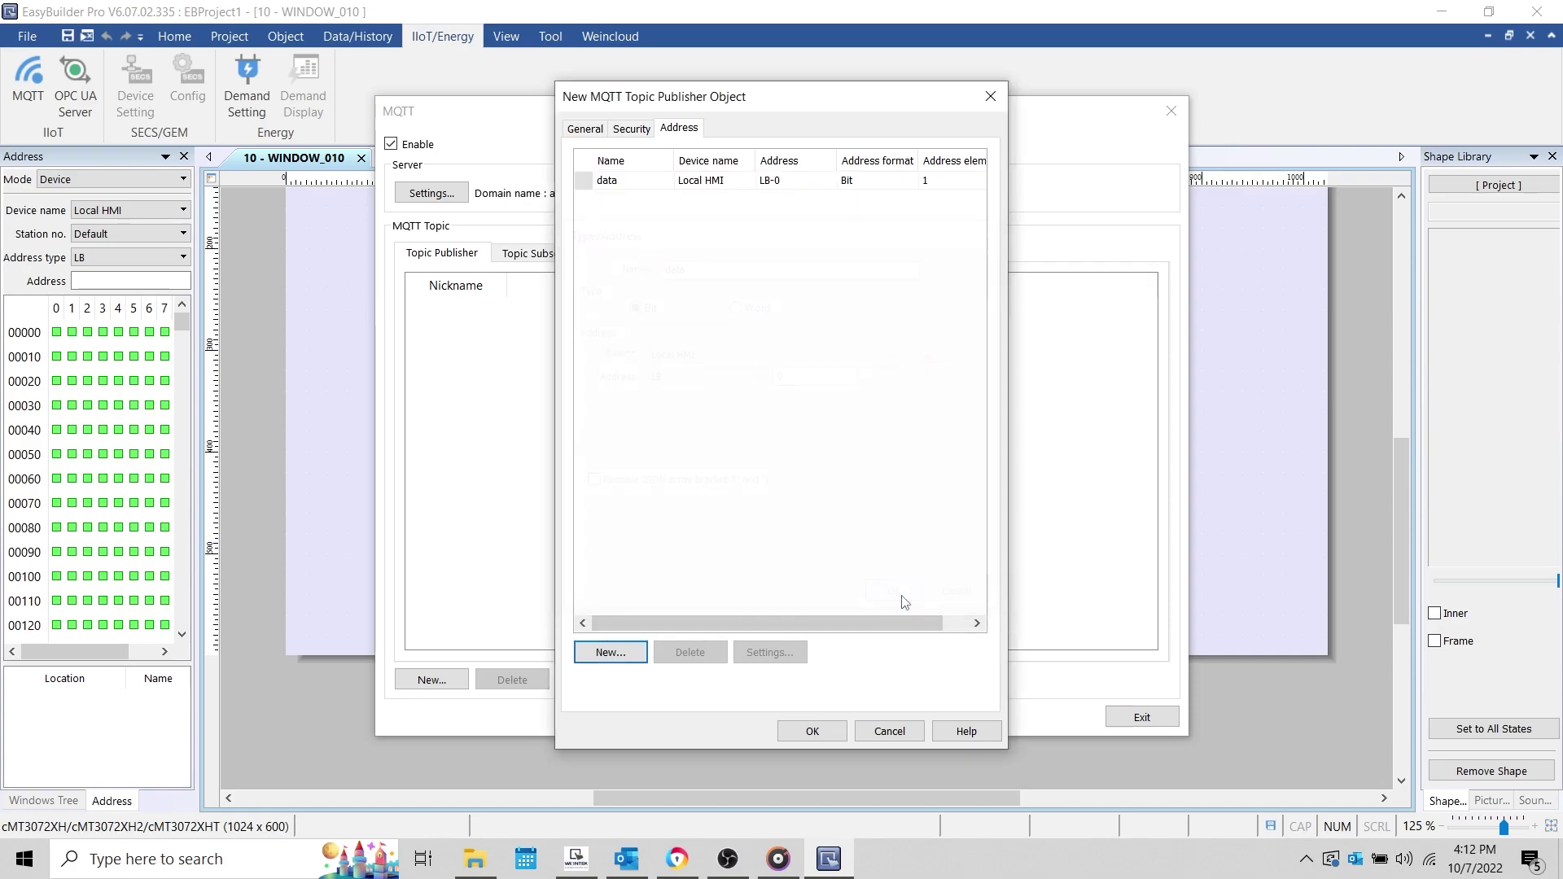
{"action": "left_click", "coordinate": [817, 729]}
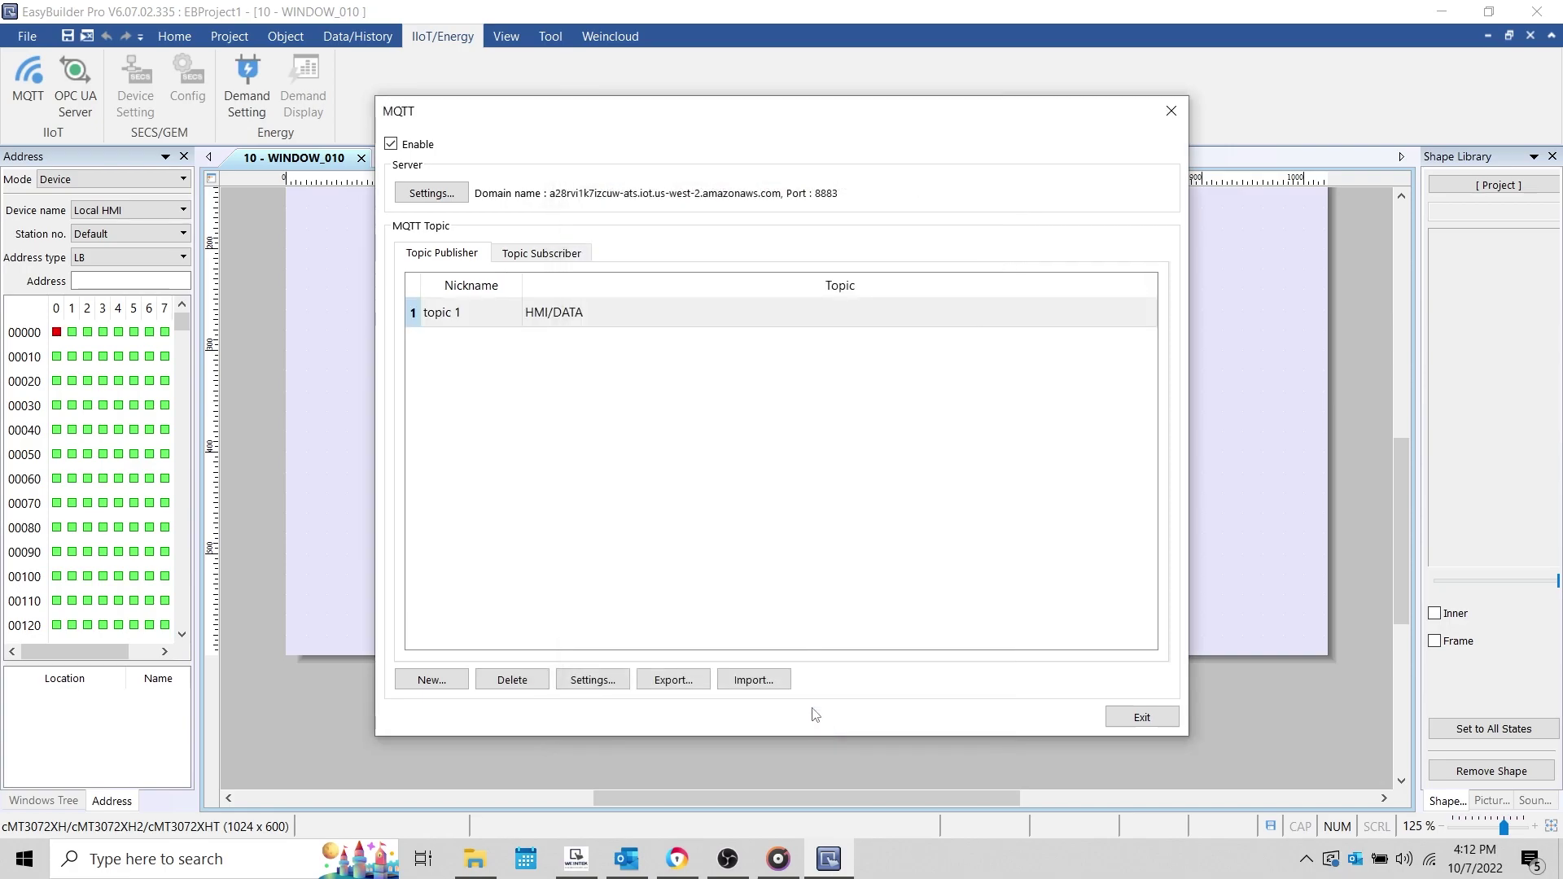
Step: Create publisher topic 2 with topic HMI/DATA/ADVANCED and JSON (Advanced) content format
{"action": "left_click", "coordinate": [431, 680]}
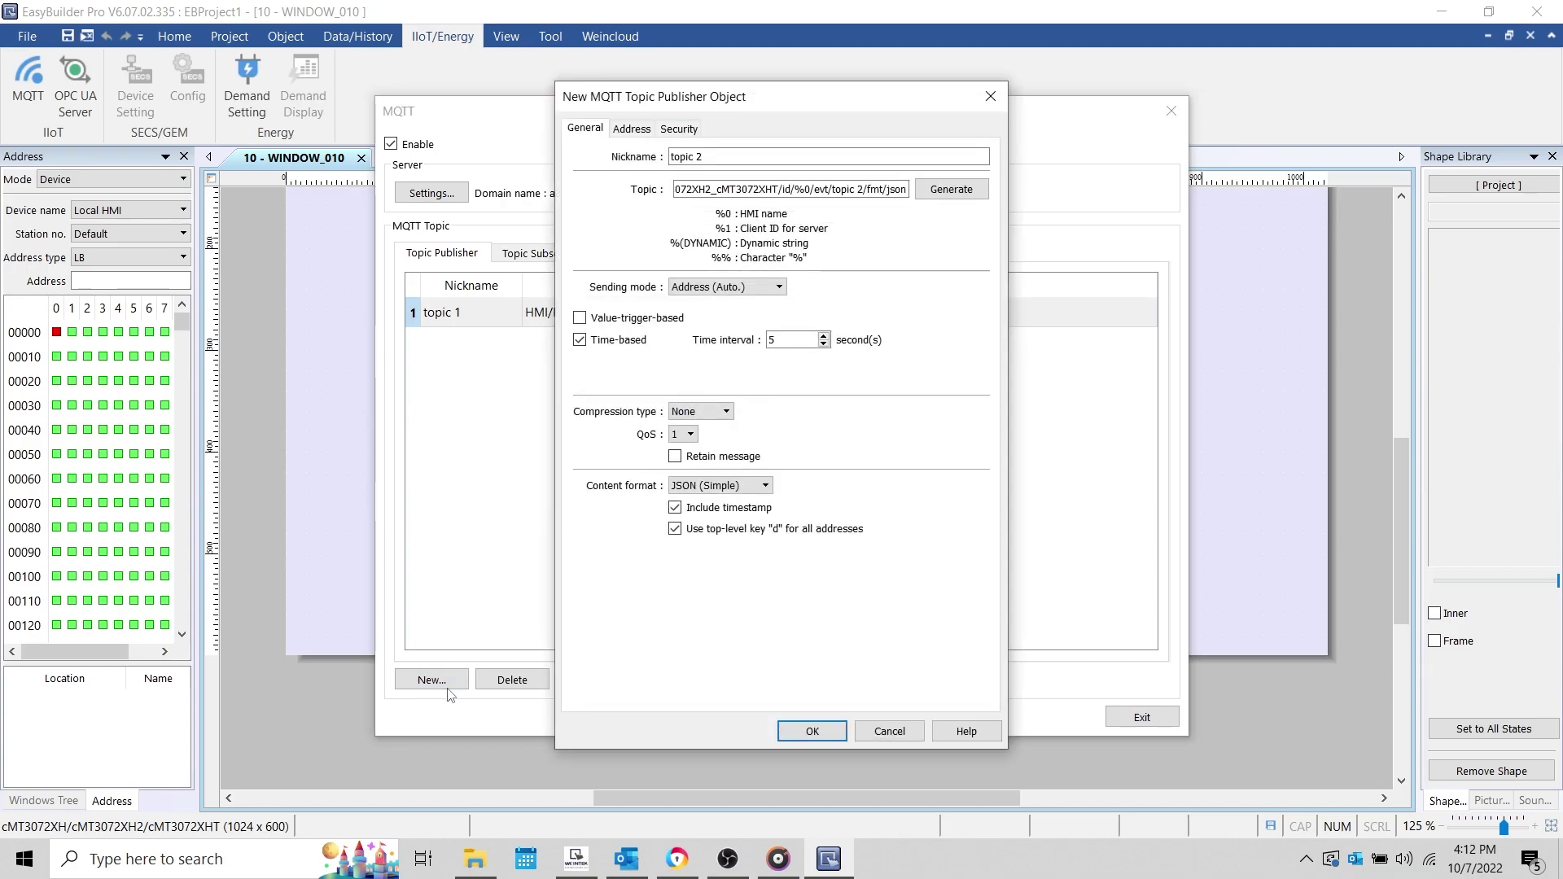
{"action": "left_click", "coordinate": [724, 191]}
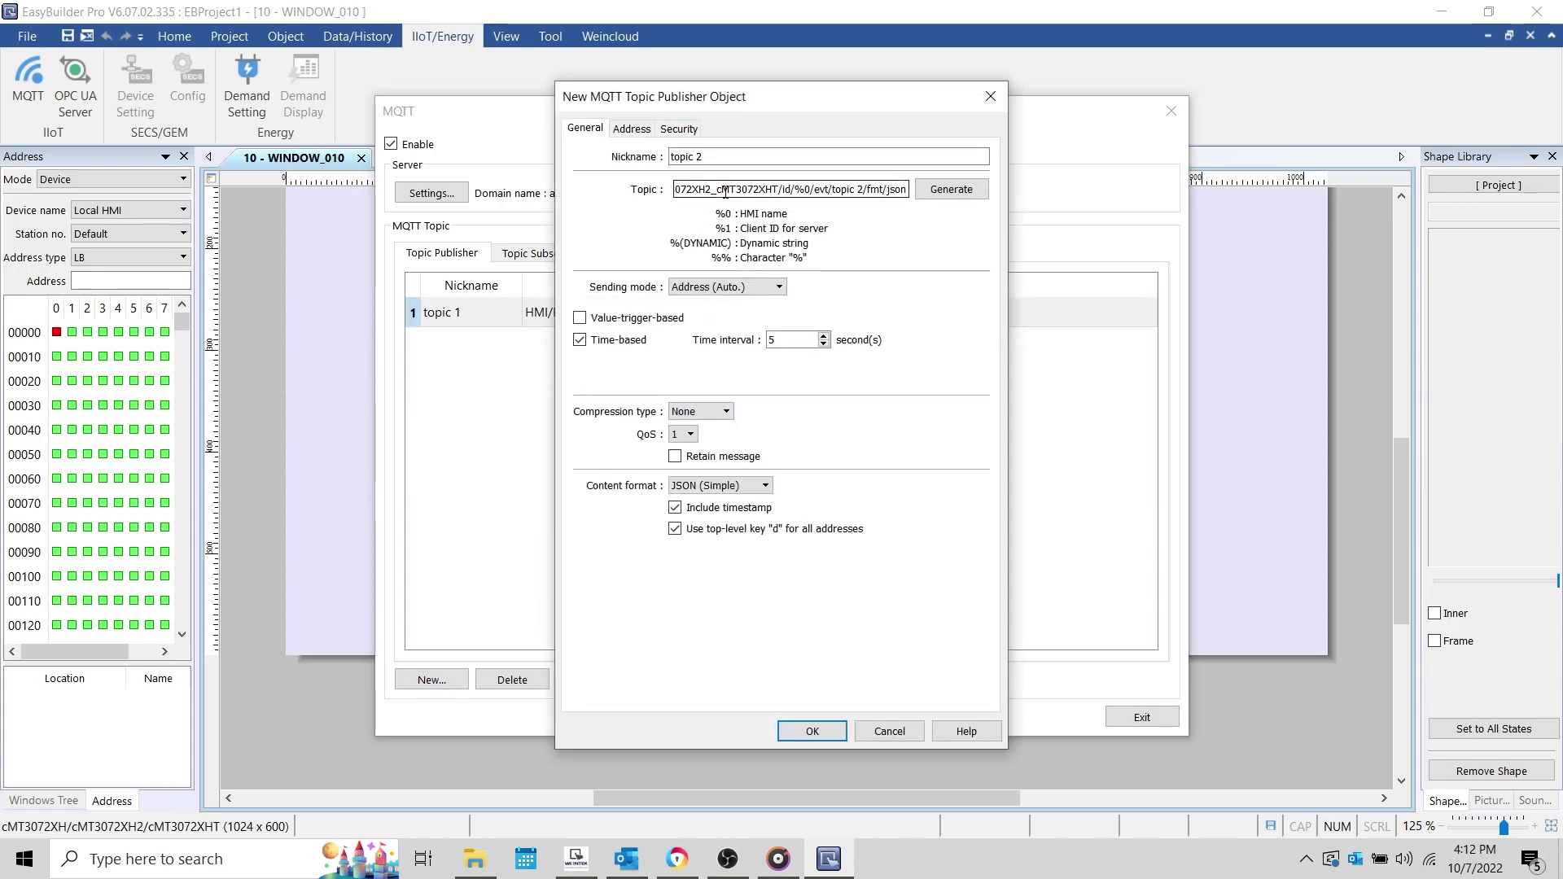
{"action": "key", "text": "ctrl+a"}
{"action": "type", "text": "HMI"}
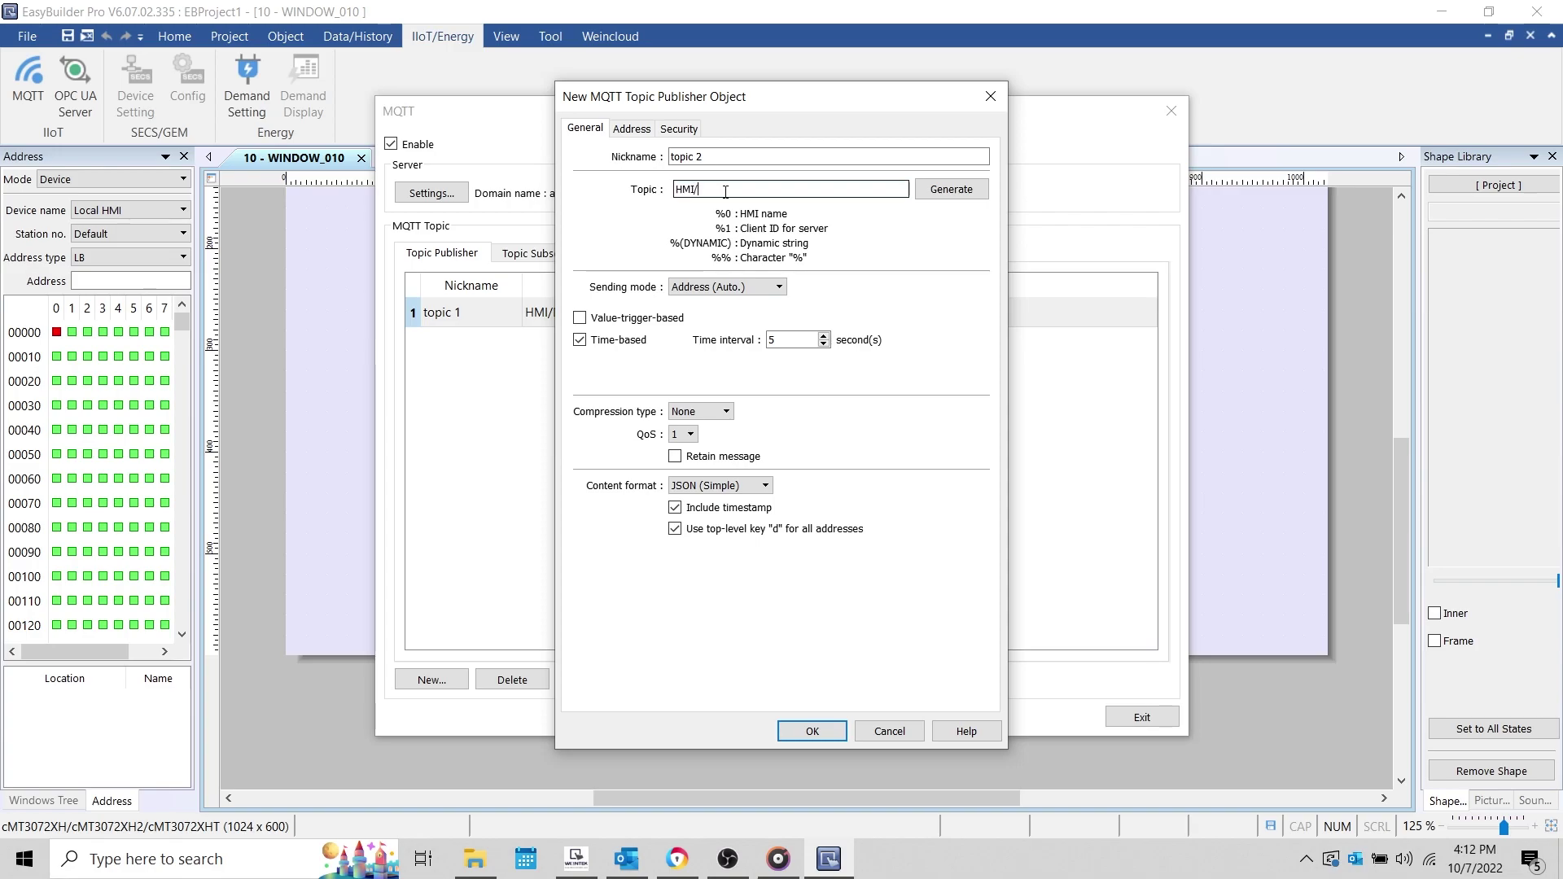
{"action": "type", "text": "/DATA/ADVANCED"}
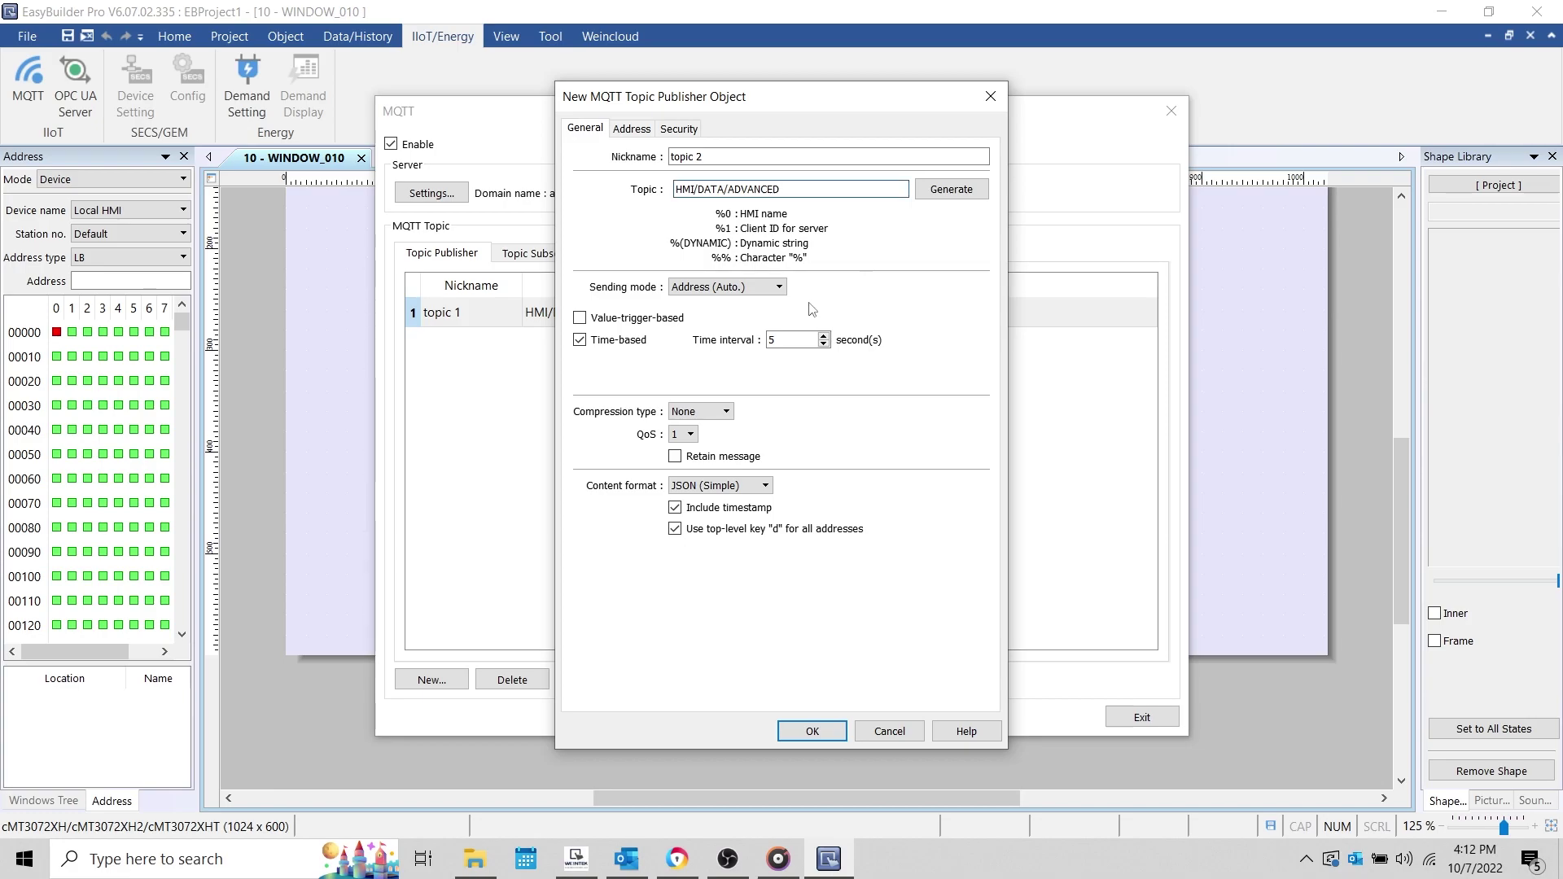
{"action": "left_click", "coordinate": [735, 487]}
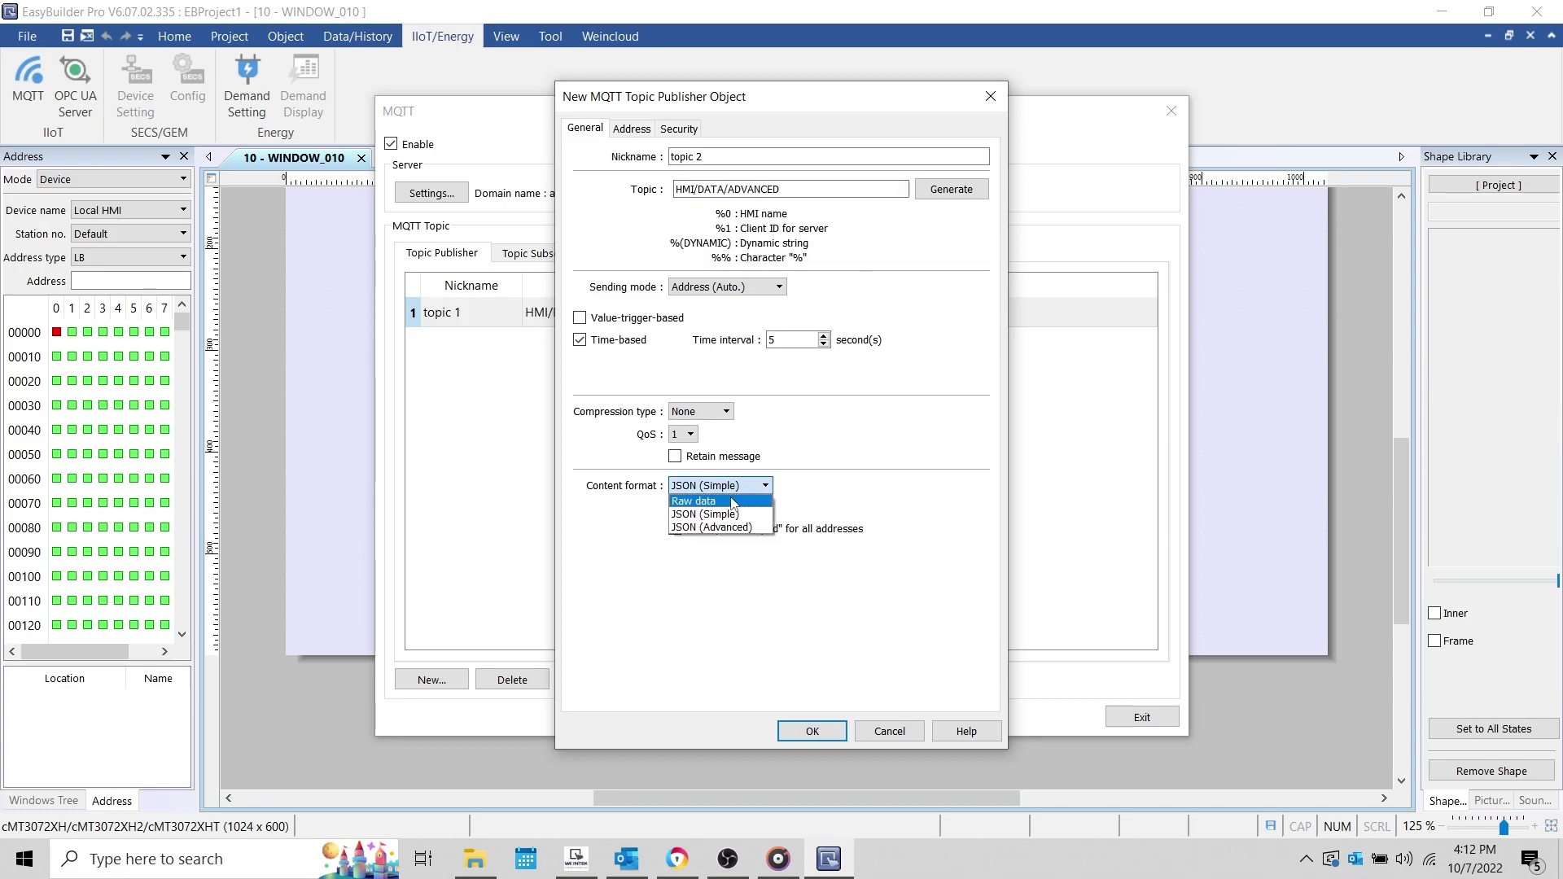
{"action": "left_click", "coordinate": [727, 527]}
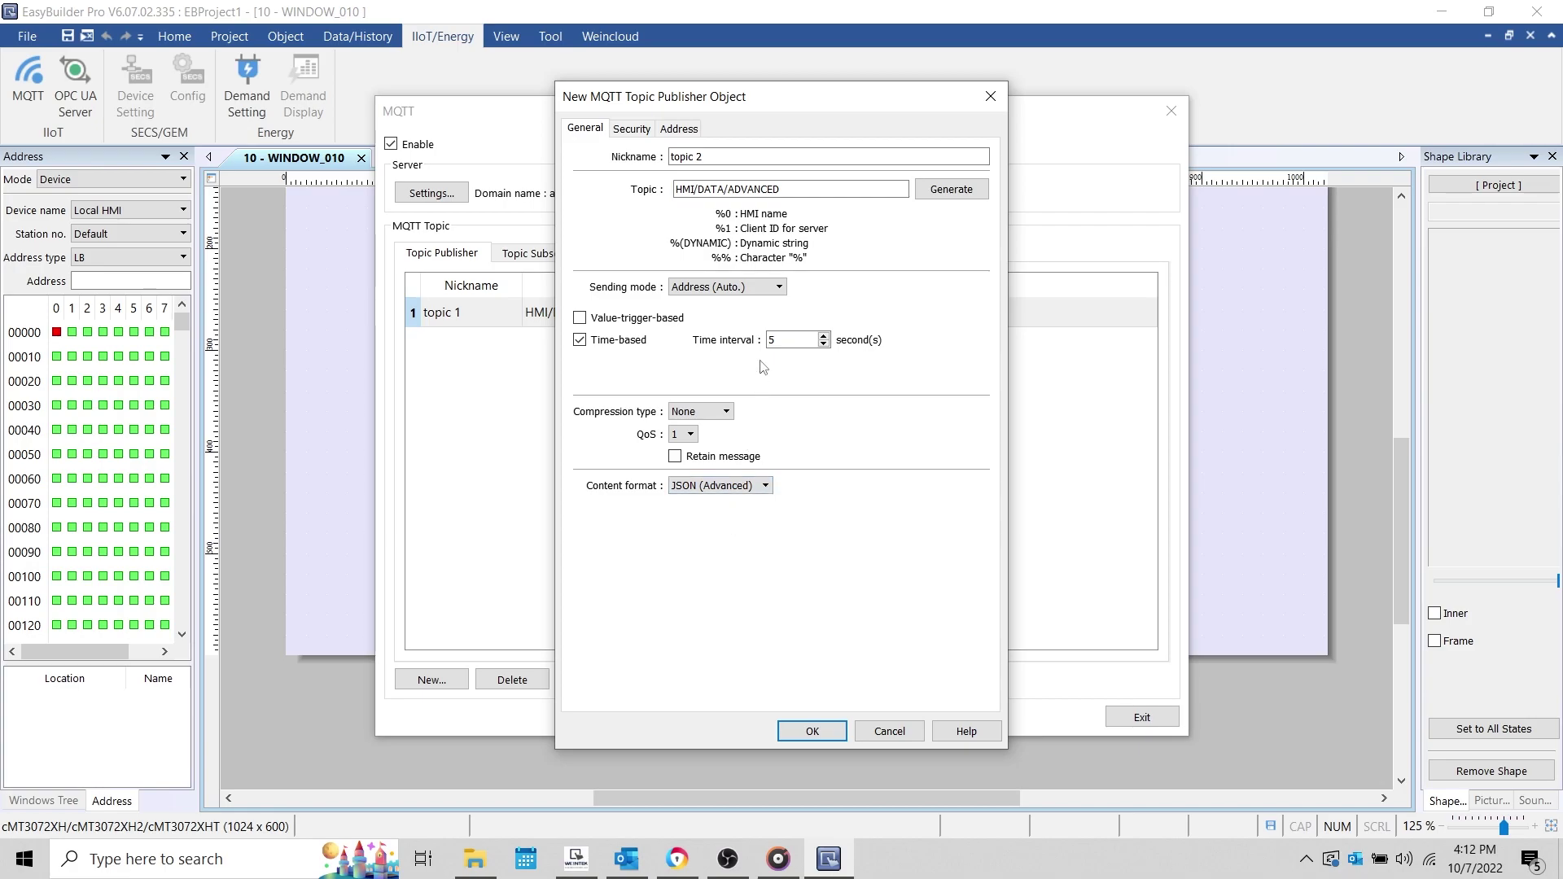
Step: Preview topic 2's default payload JSON, then delete its d object and ts timestamp entry
{"action": "left_click", "coordinate": [681, 130]}
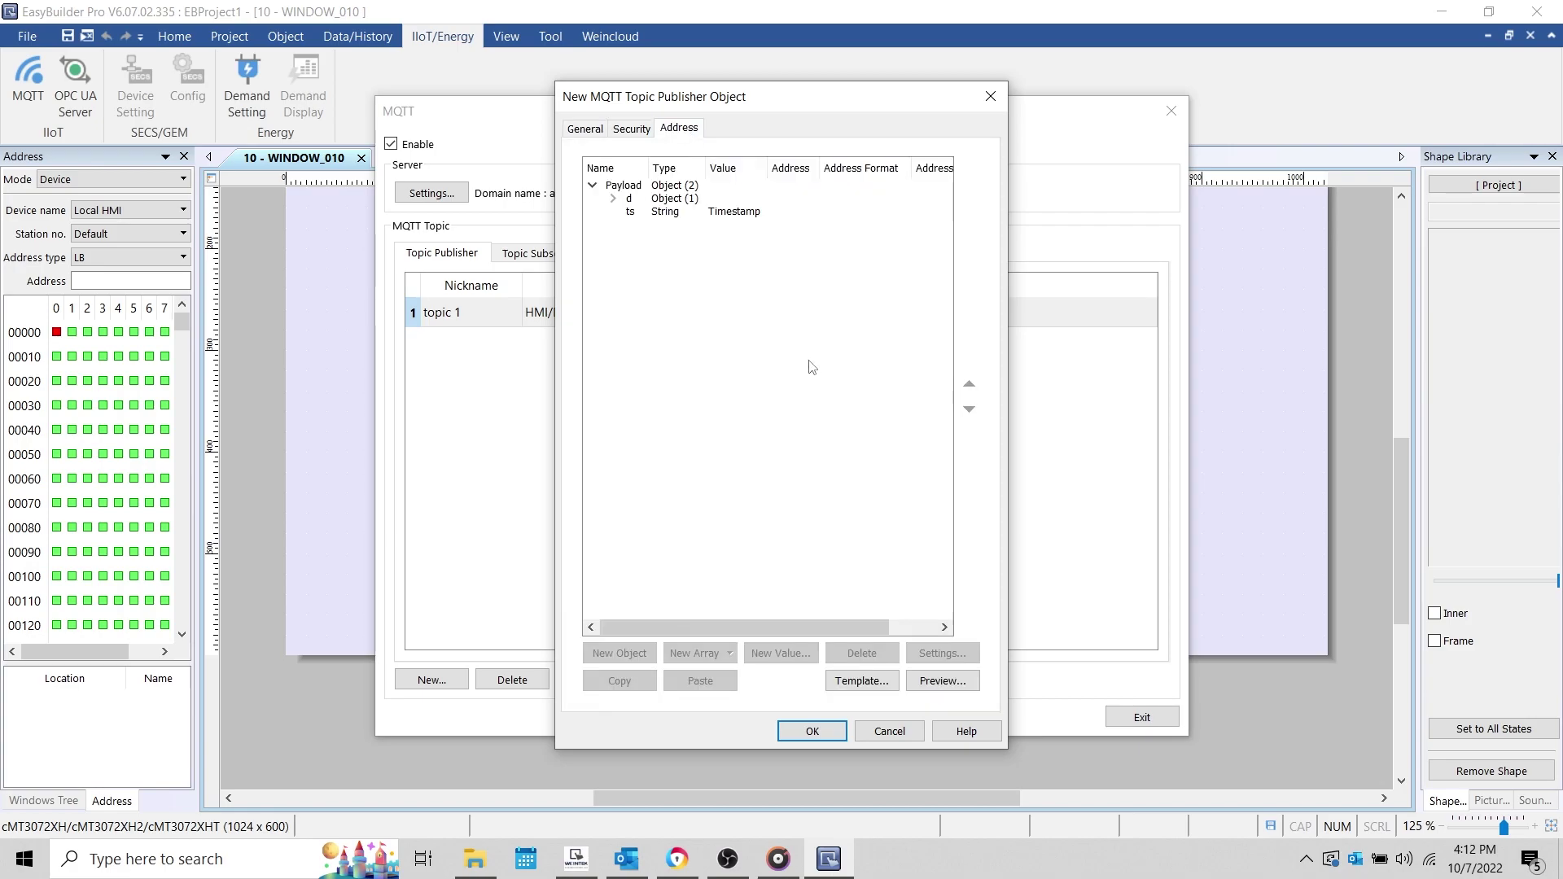
{"action": "left_click", "coordinate": [934, 682]}
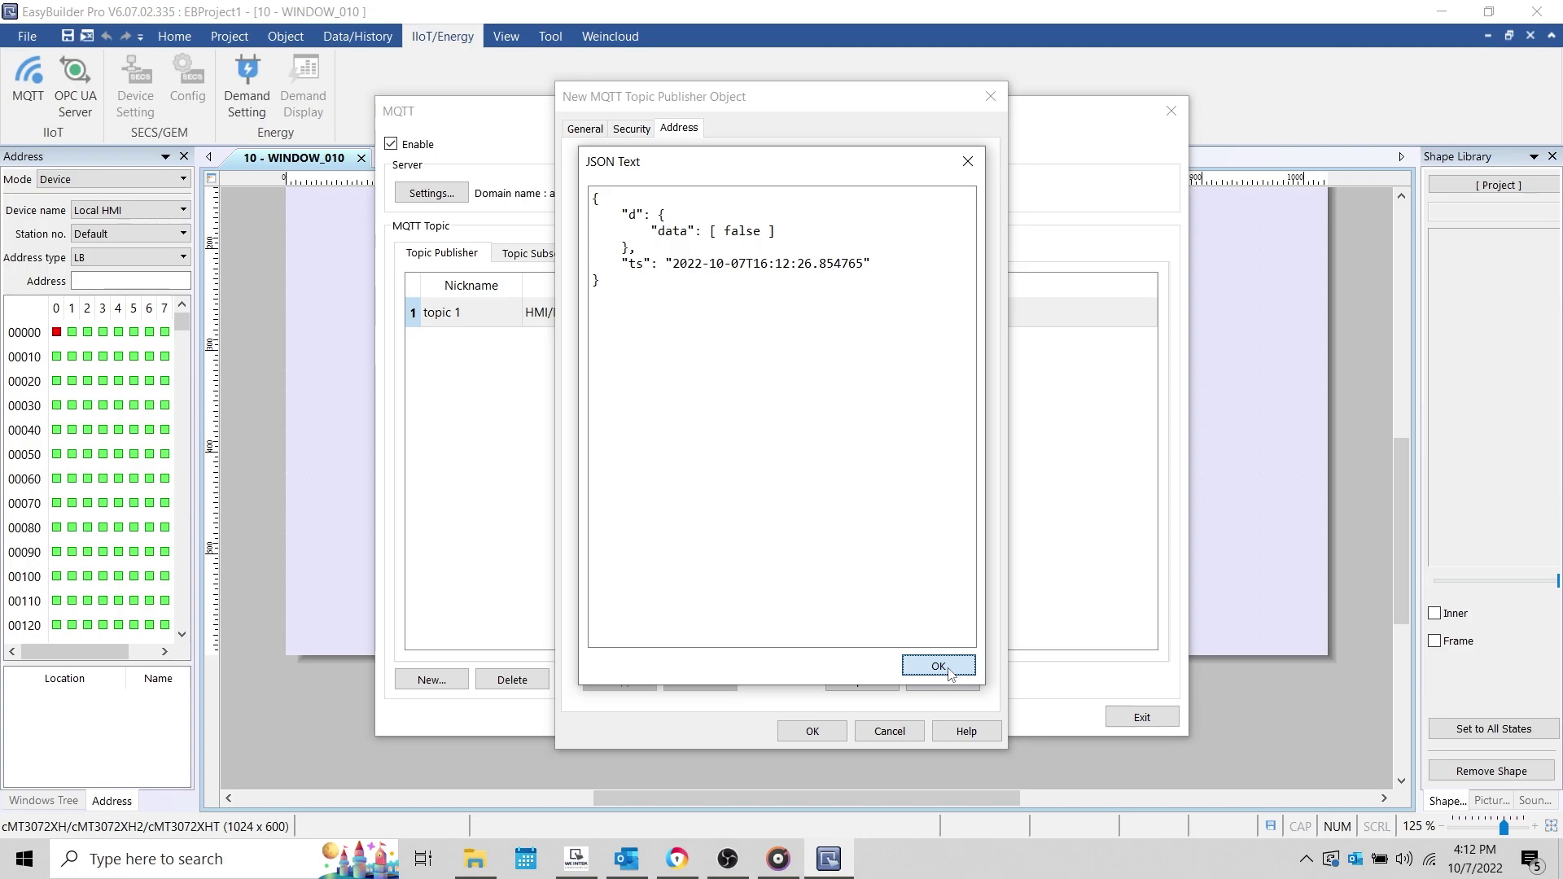
{"action": "left_click", "coordinate": [939, 666]}
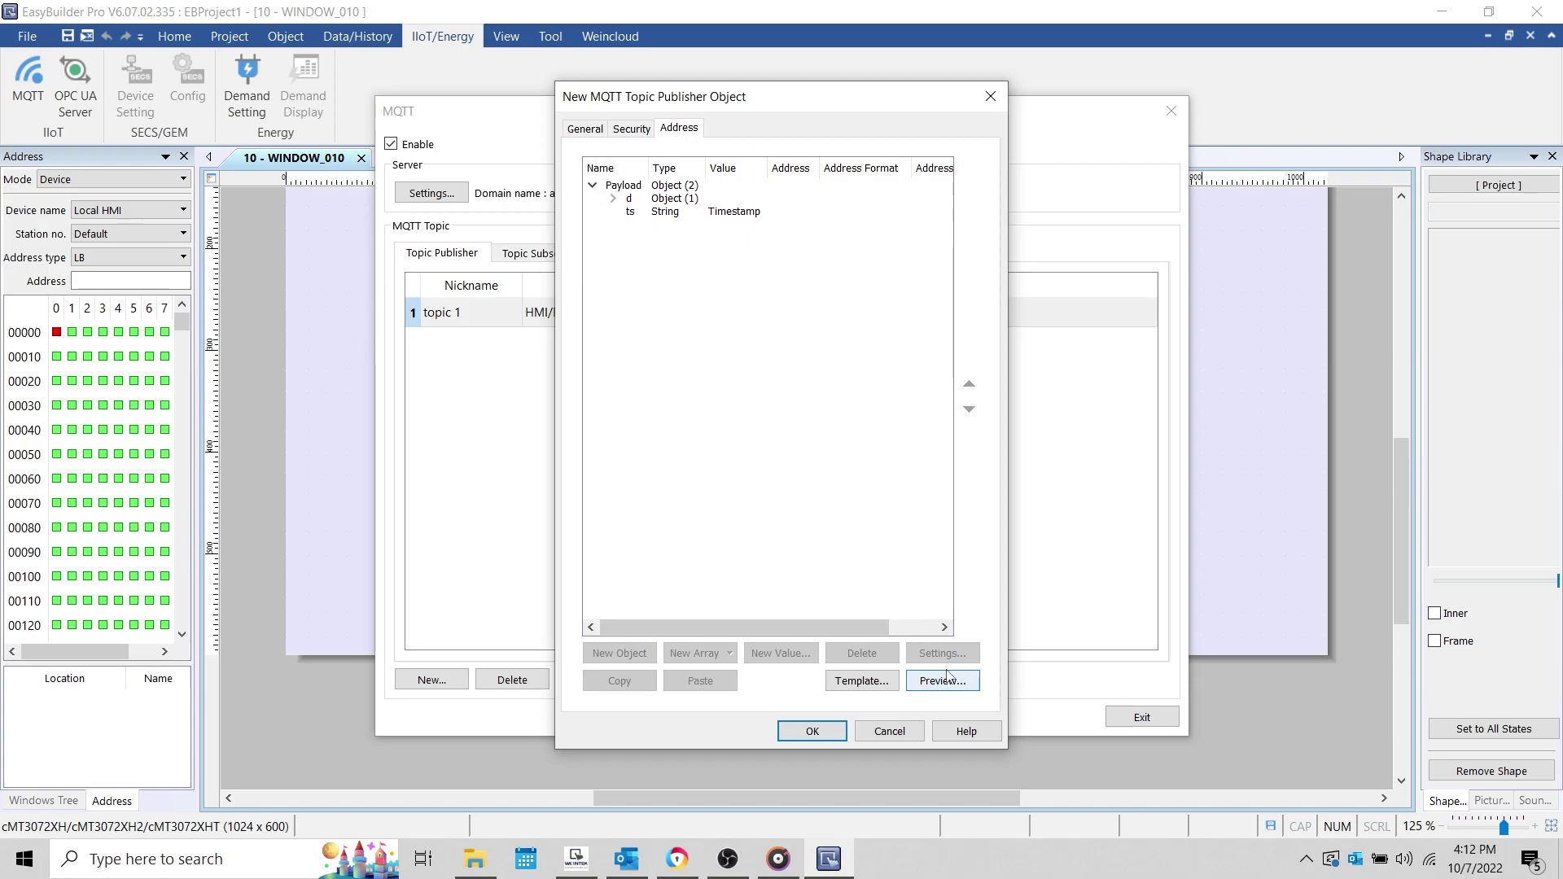
{"action": "left_click", "coordinate": [654, 202]}
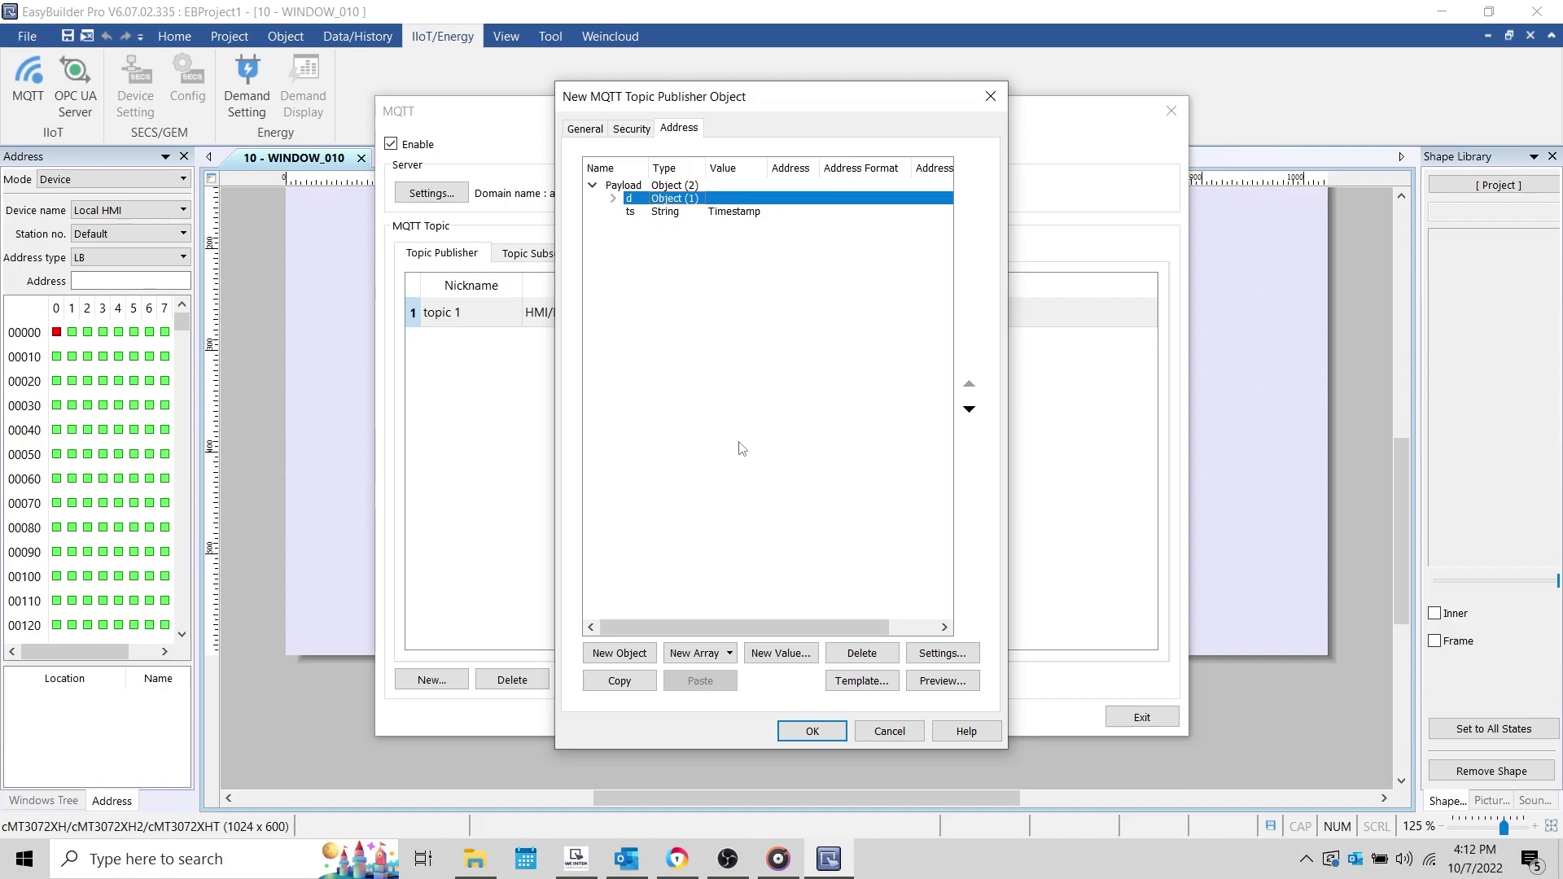
{"action": "left_click", "coordinate": [861, 654]}
{"action": "left_click", "coordinate": [878, 662]}
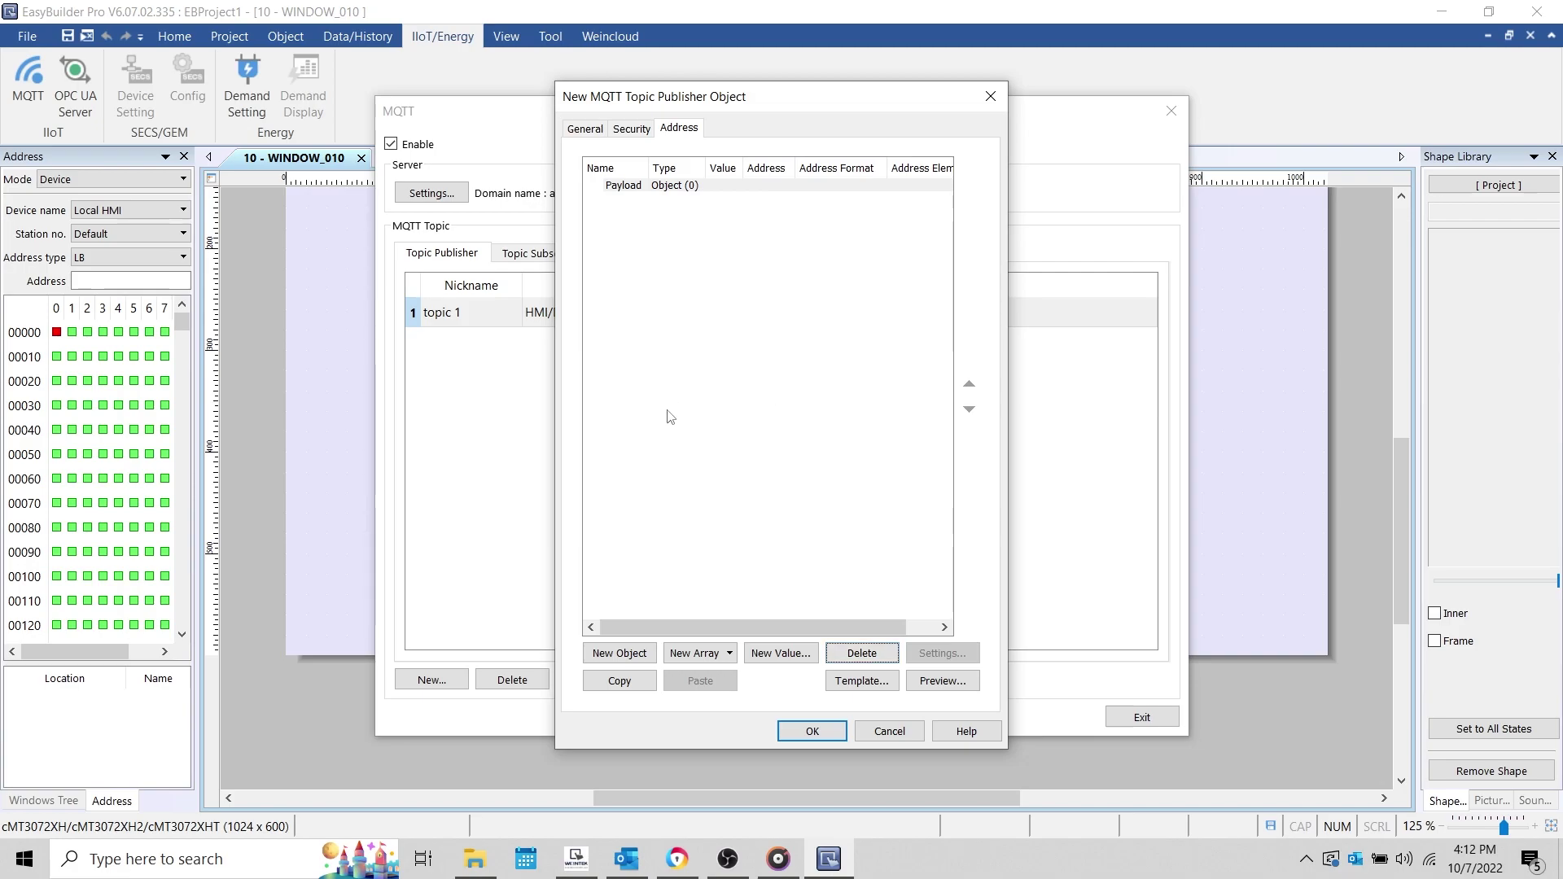
Step: Add two new objects under Payload, named bits and strings
{"action": "left_click", "coordinate": [624, 653]}
{"action": "left_click", "coordinate": [646, 199]}
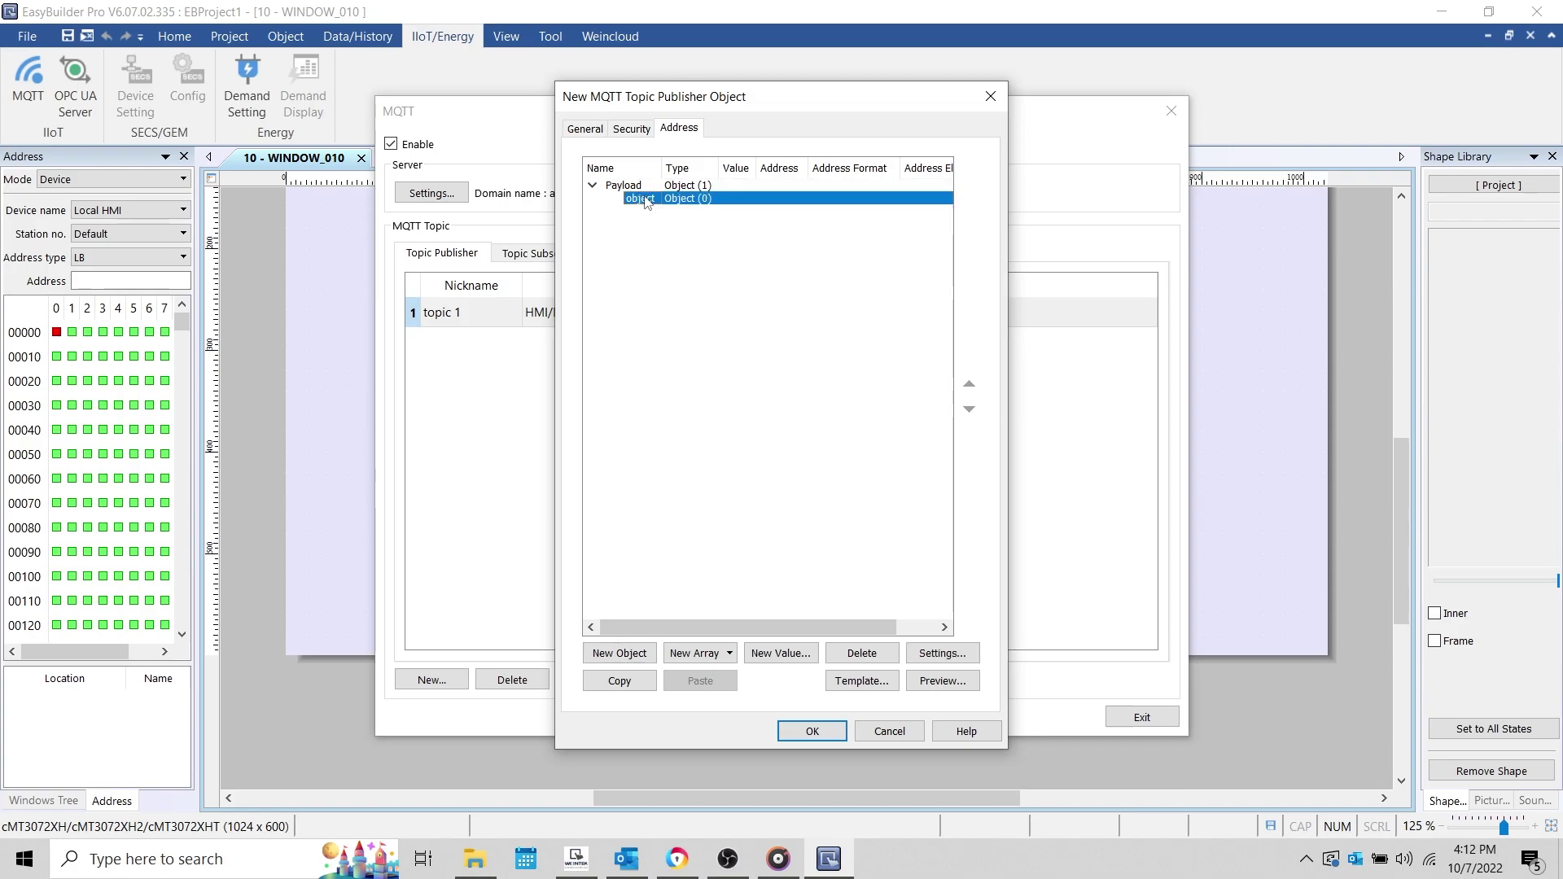
{"action": "left_click", "coordinate": [644, 199]}
{"action": "type", "text": "bits"}
{"action": "key", "text": "Return"}
{"action": "left_click", "coordinate": [648, 188]}
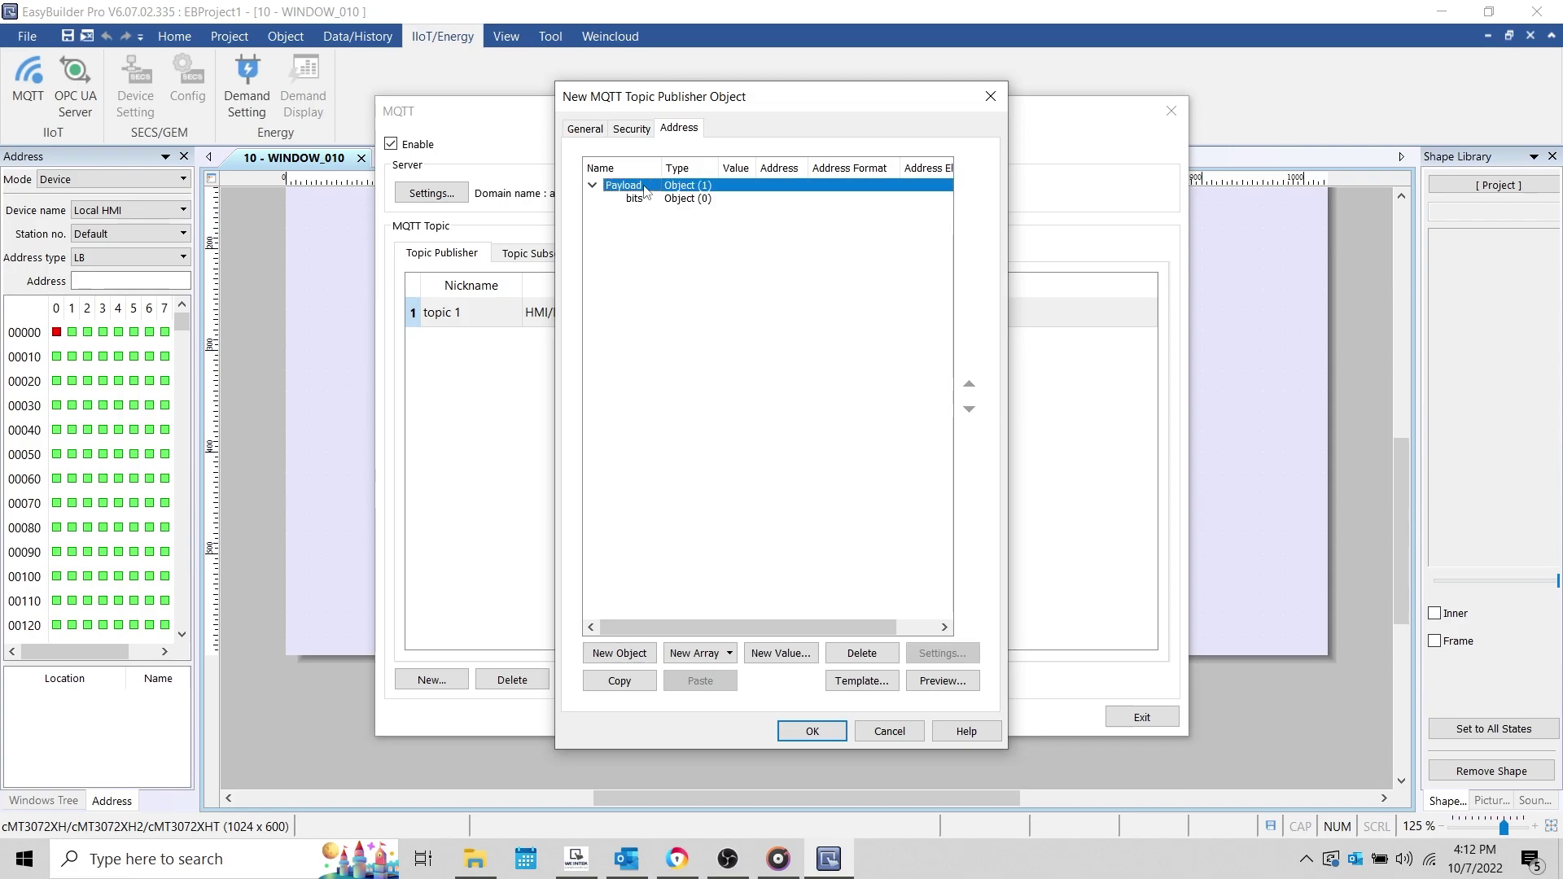
{"action": "left_click", "coordinate": [647, 658]}
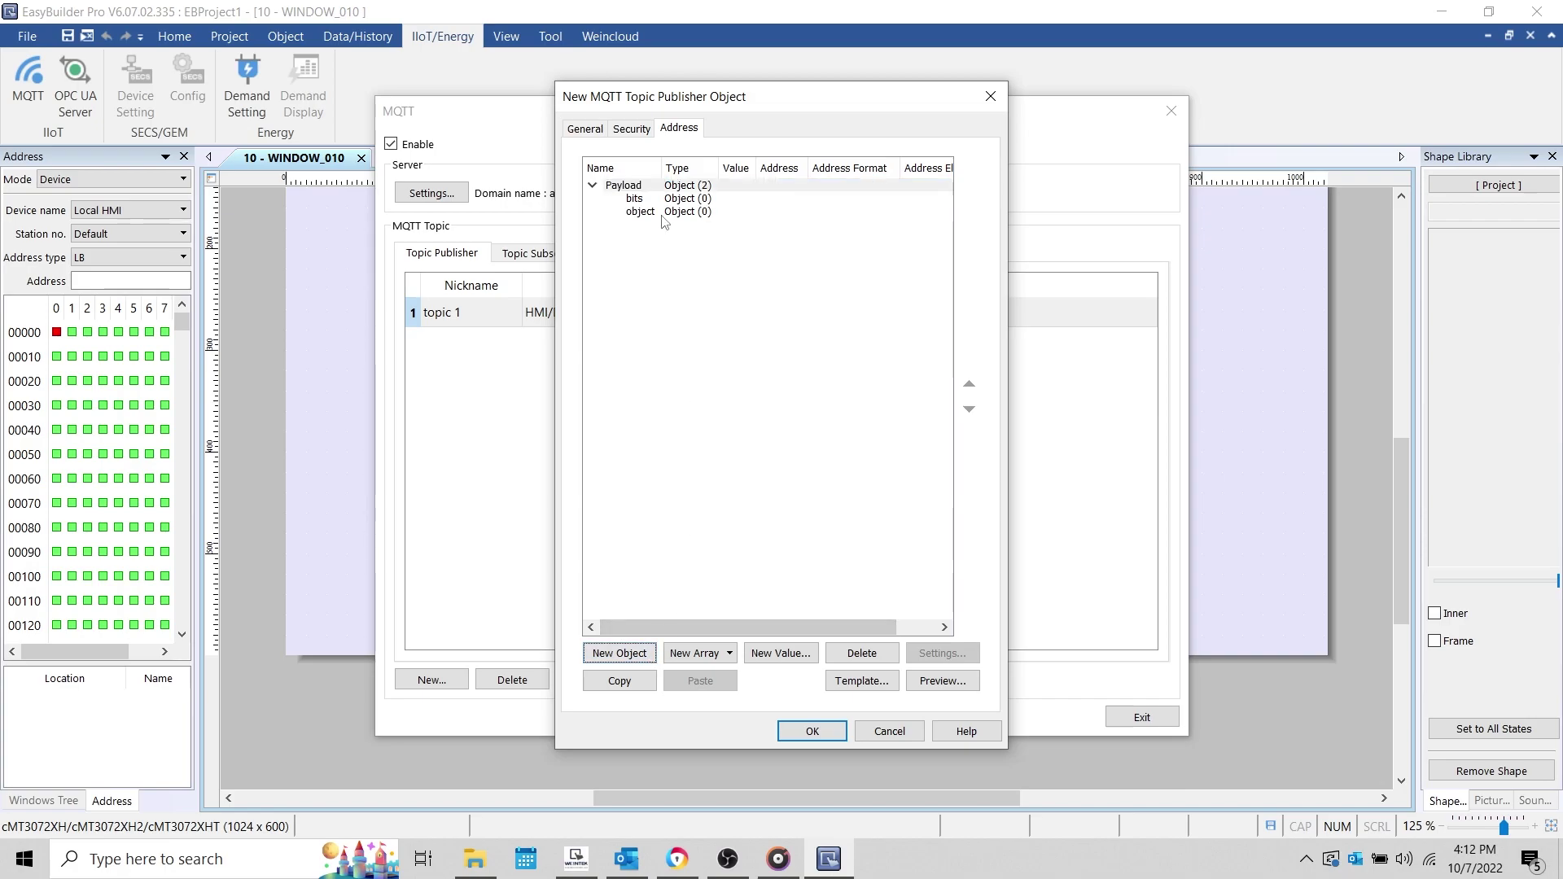
{"action": "left_click", "coordinate": [649, 212]}
{"action": "type", "text": "strings"}
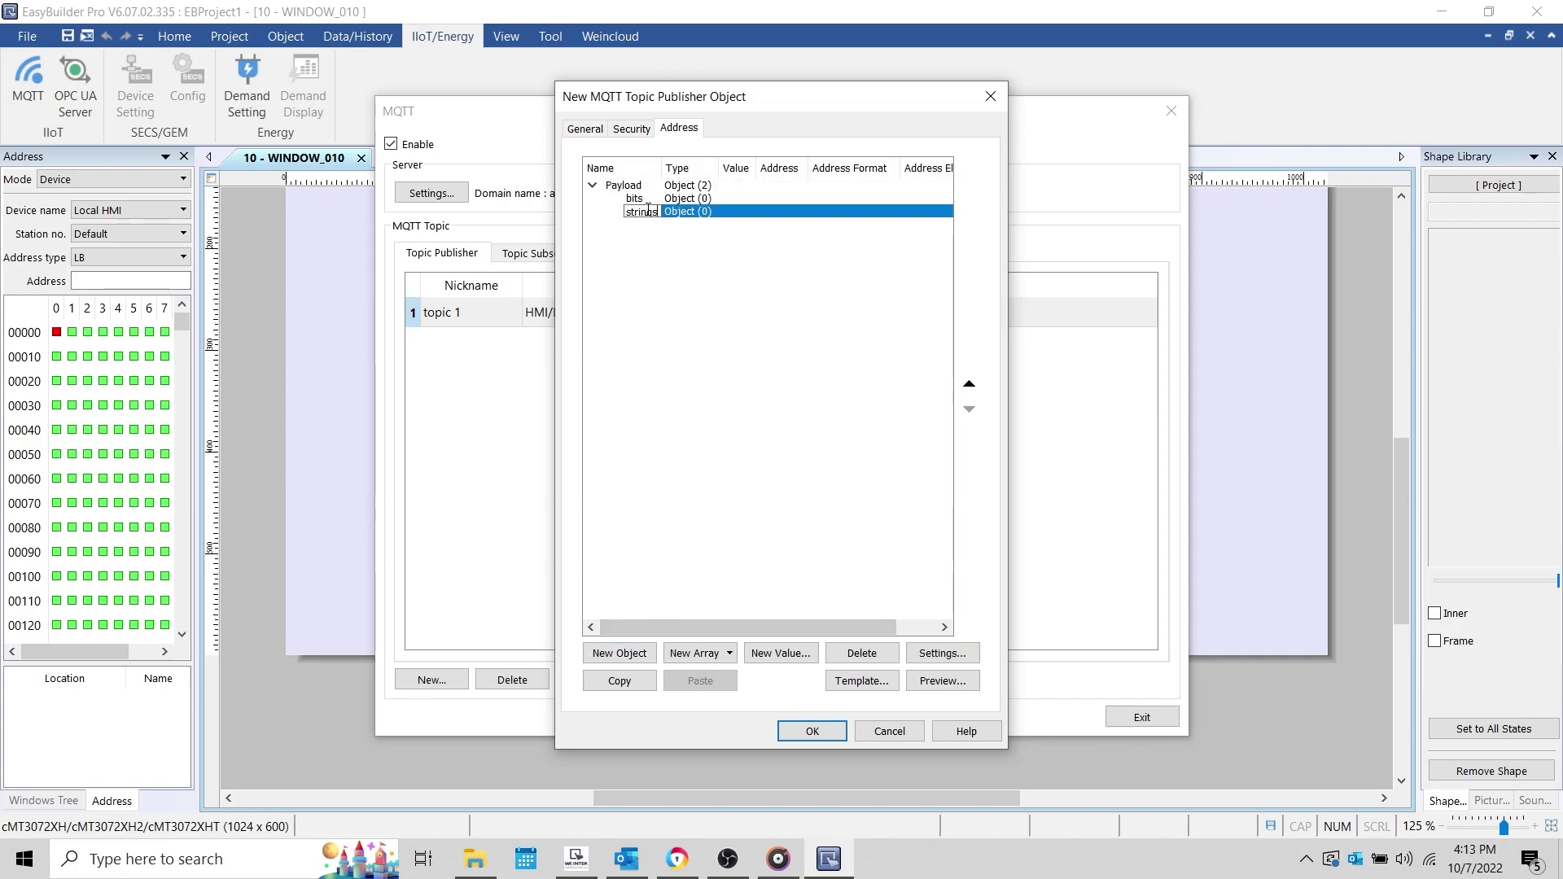
{"action": "key", "text": "Return"}
Step: Add a Boolean value bit1 at LB-1 inside the bits object
{"action": "left_click", "coordinate": [649, 202]}
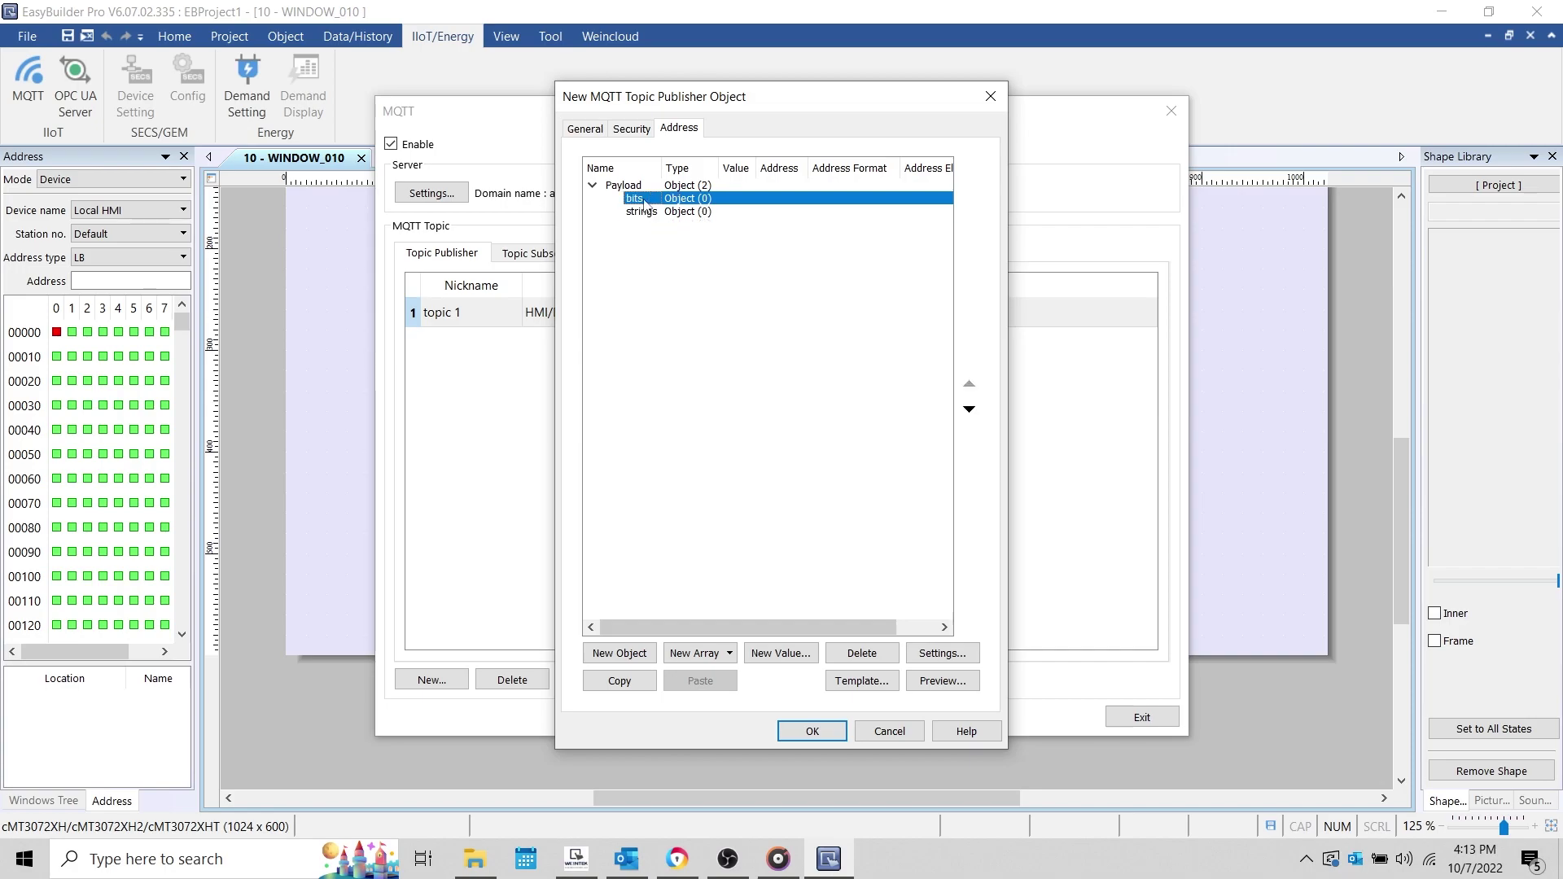
{"action": "left_click", "coordinate": [782, 653]}
{"action": "left_click_drag", "start_coordinate": [583, 269], "coordinate": [521, 272]}
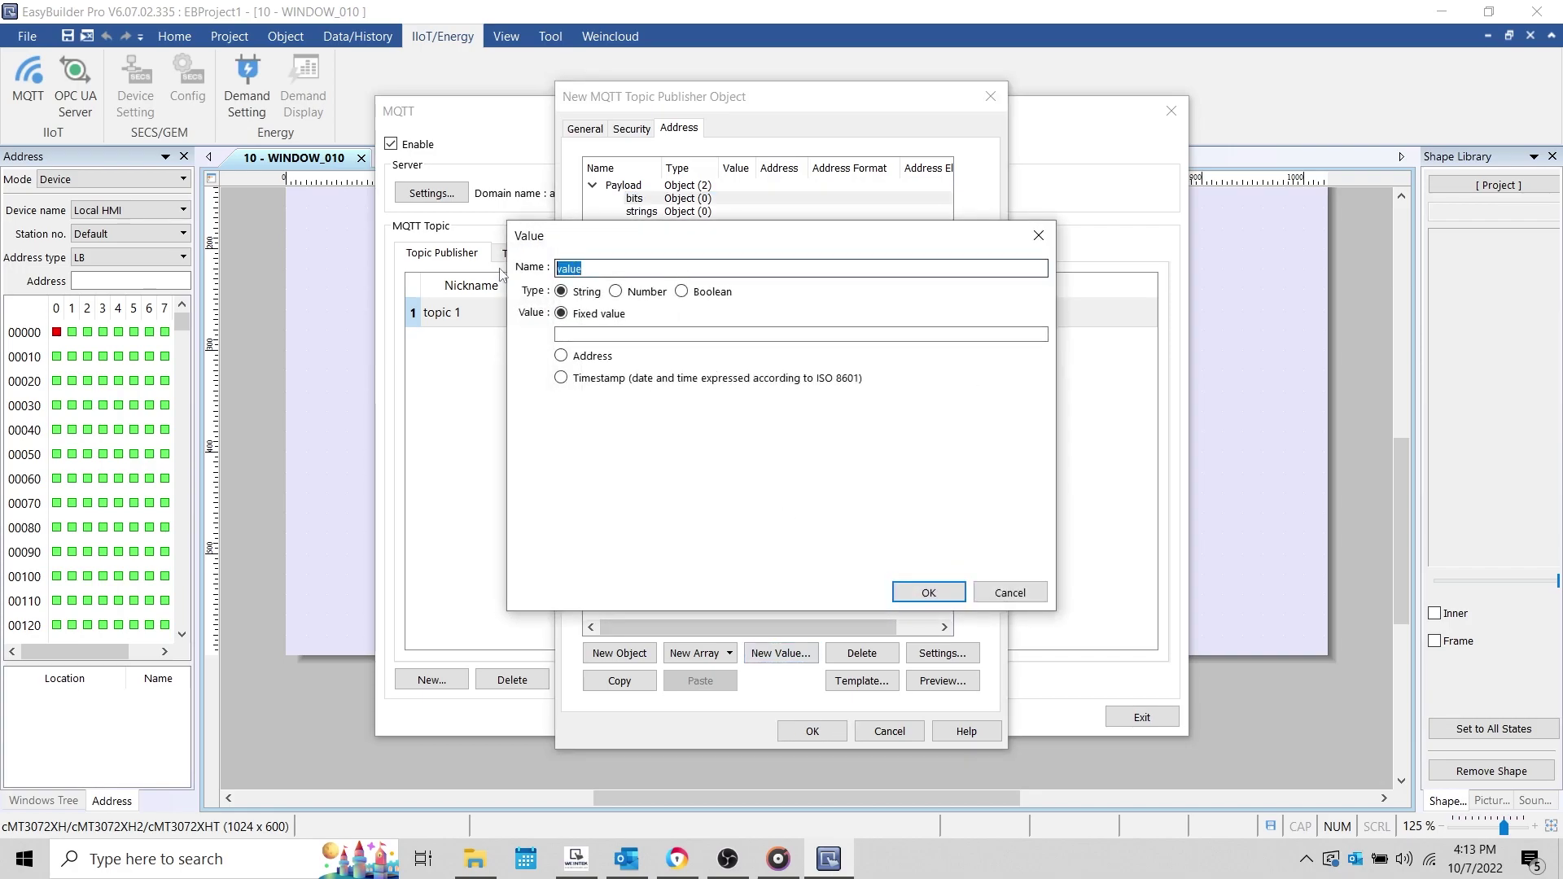
{"action": "type", "text": "bit1"}
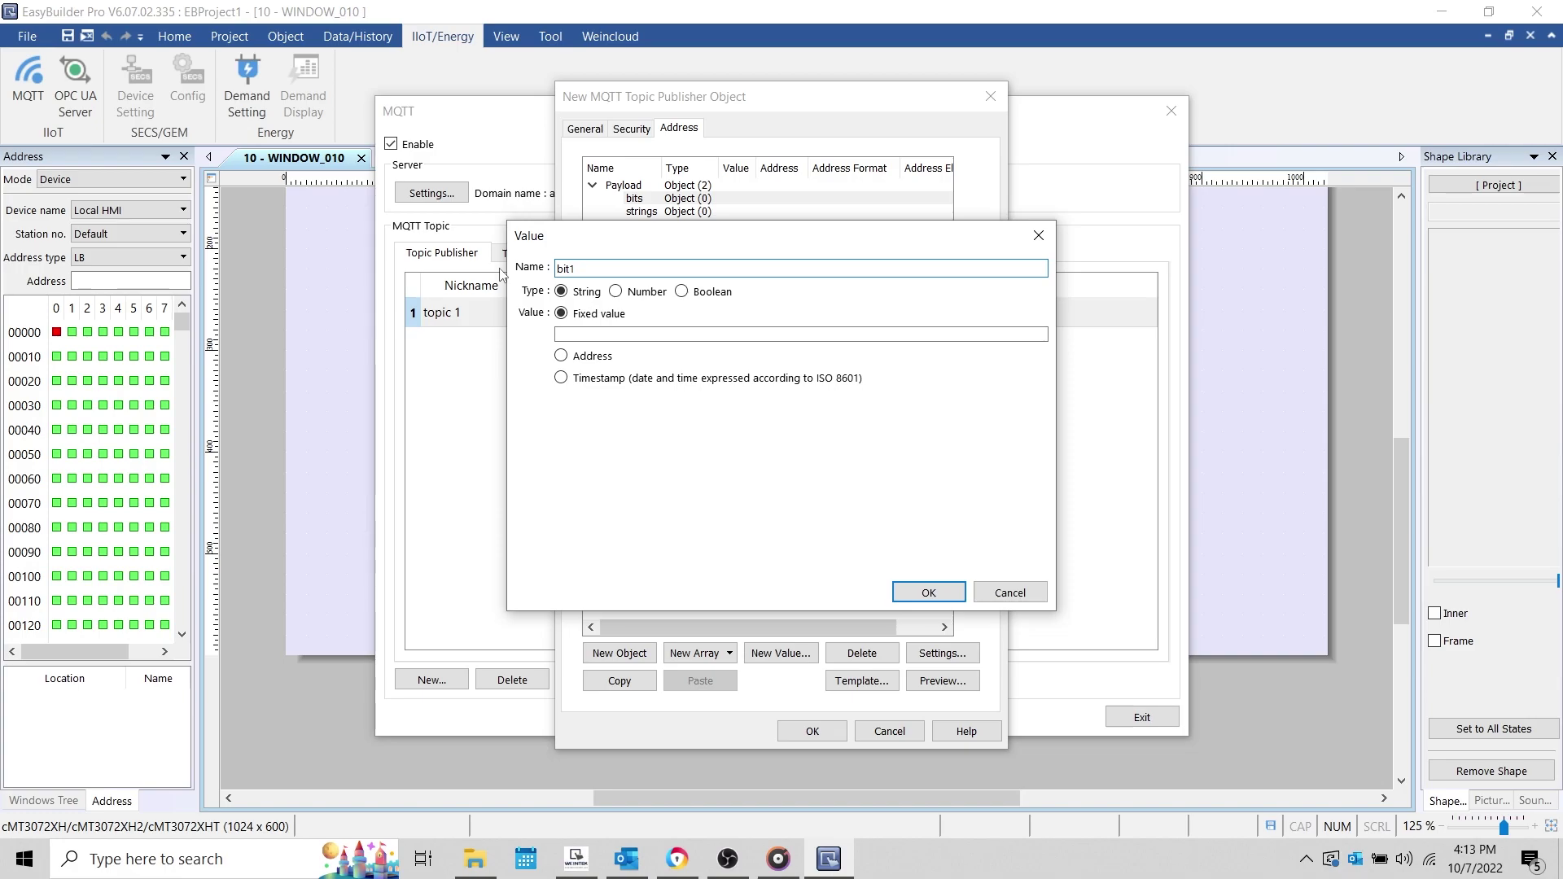
{"action": "left_click", "coordinate": [682, 293]}
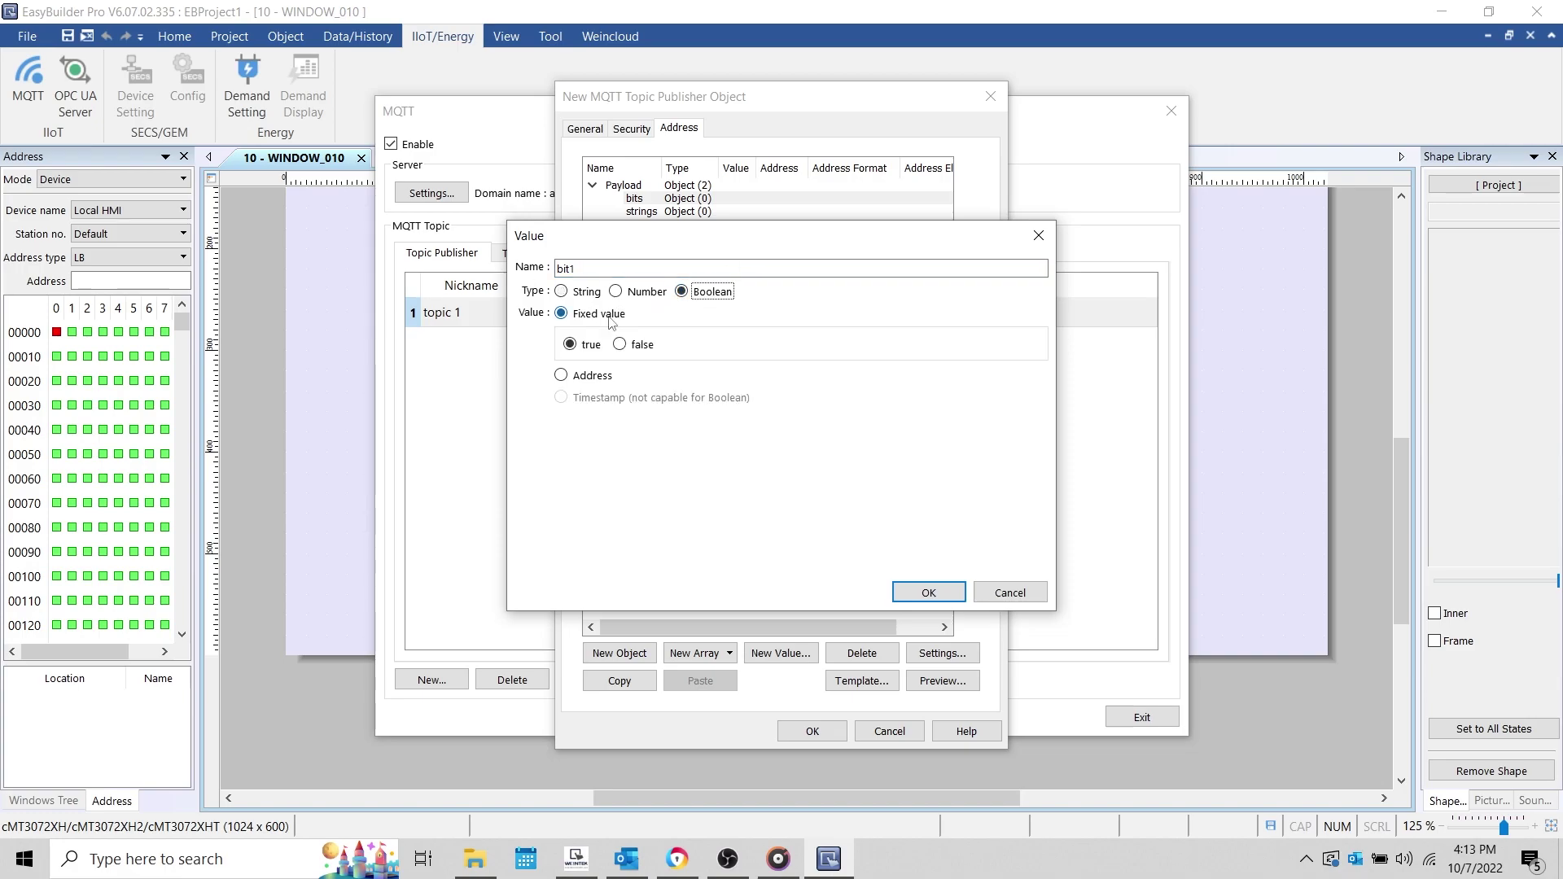
{"action": "left_click", "coordinate": [581, 381]}
{"action": "double_click", "coordinate": [782, 390]}
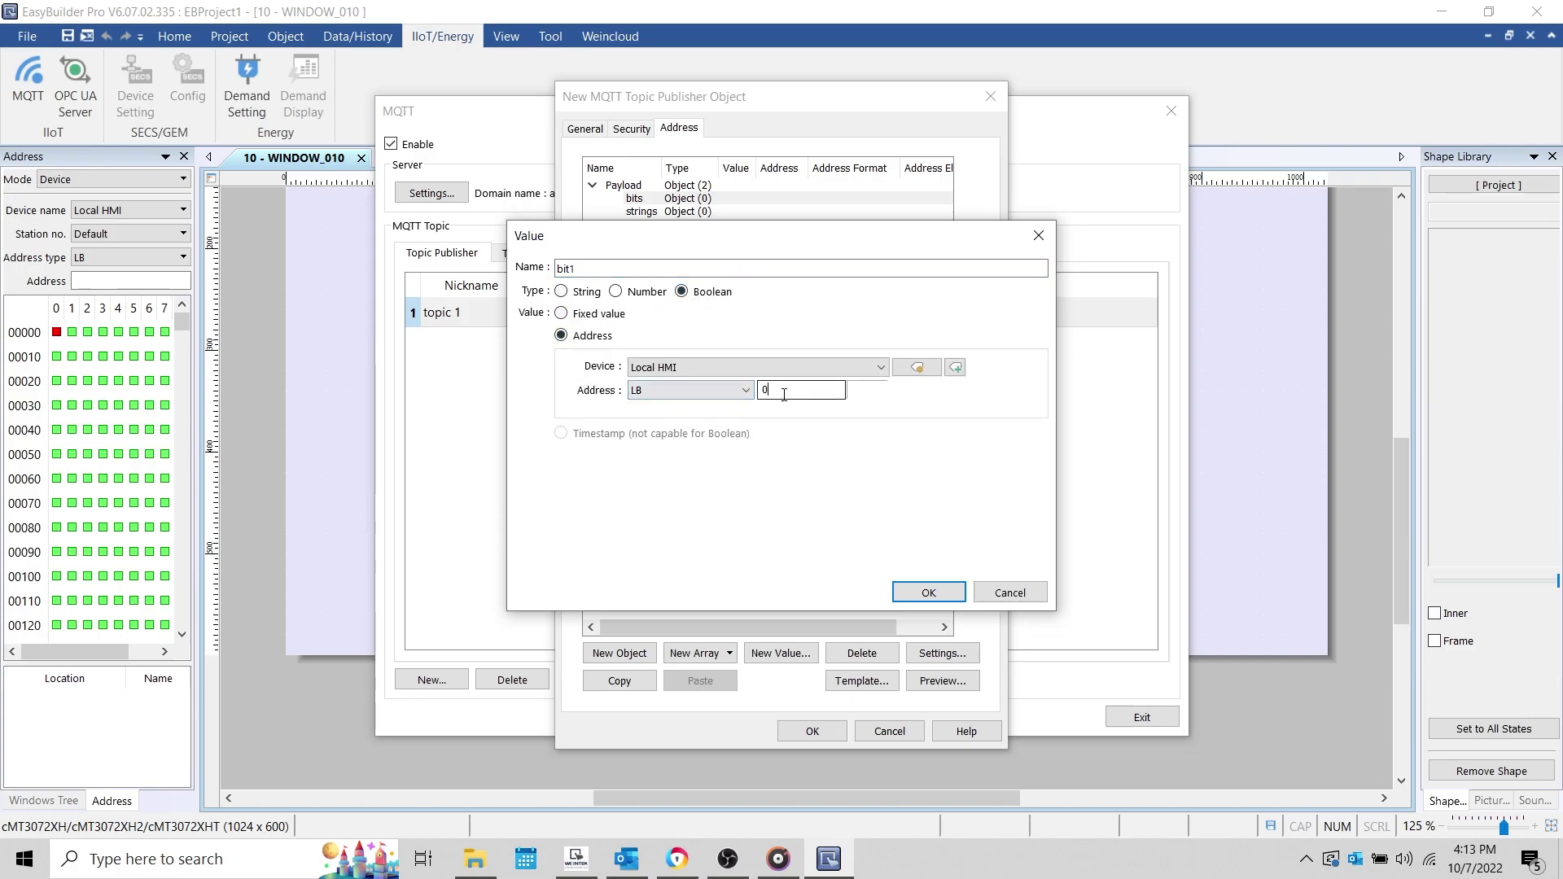
{"action": "type", "text": "1"}
{"action": "key", "text": "Return"}
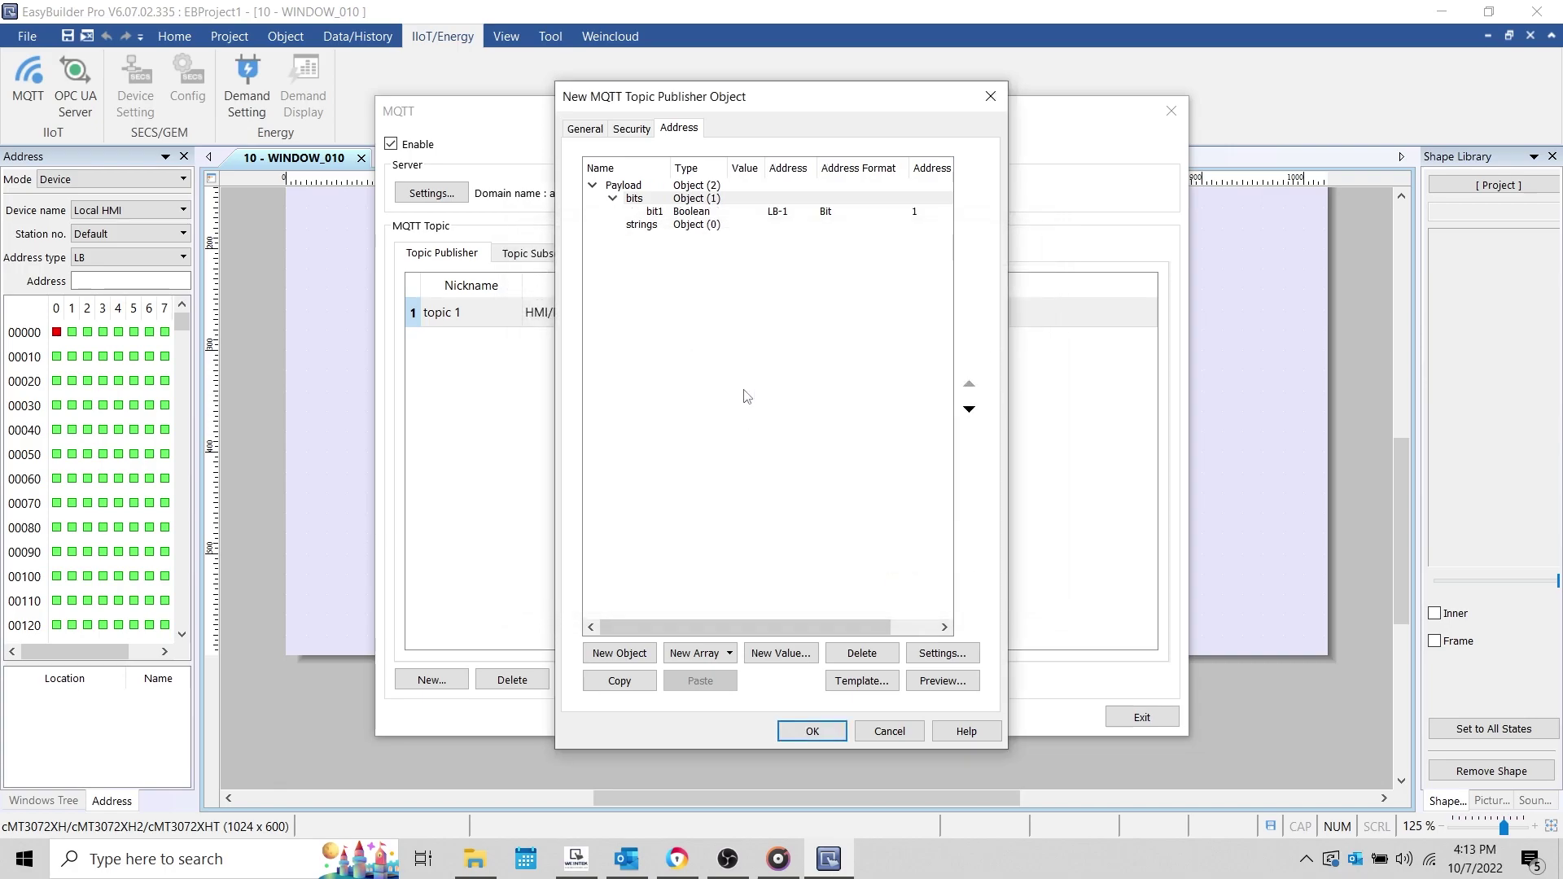
Step: Add a 10-word String value string1 at LW-2 inside strings and preview the payload JSON
{"action": "left_click", "coordinate": [679, 227]}
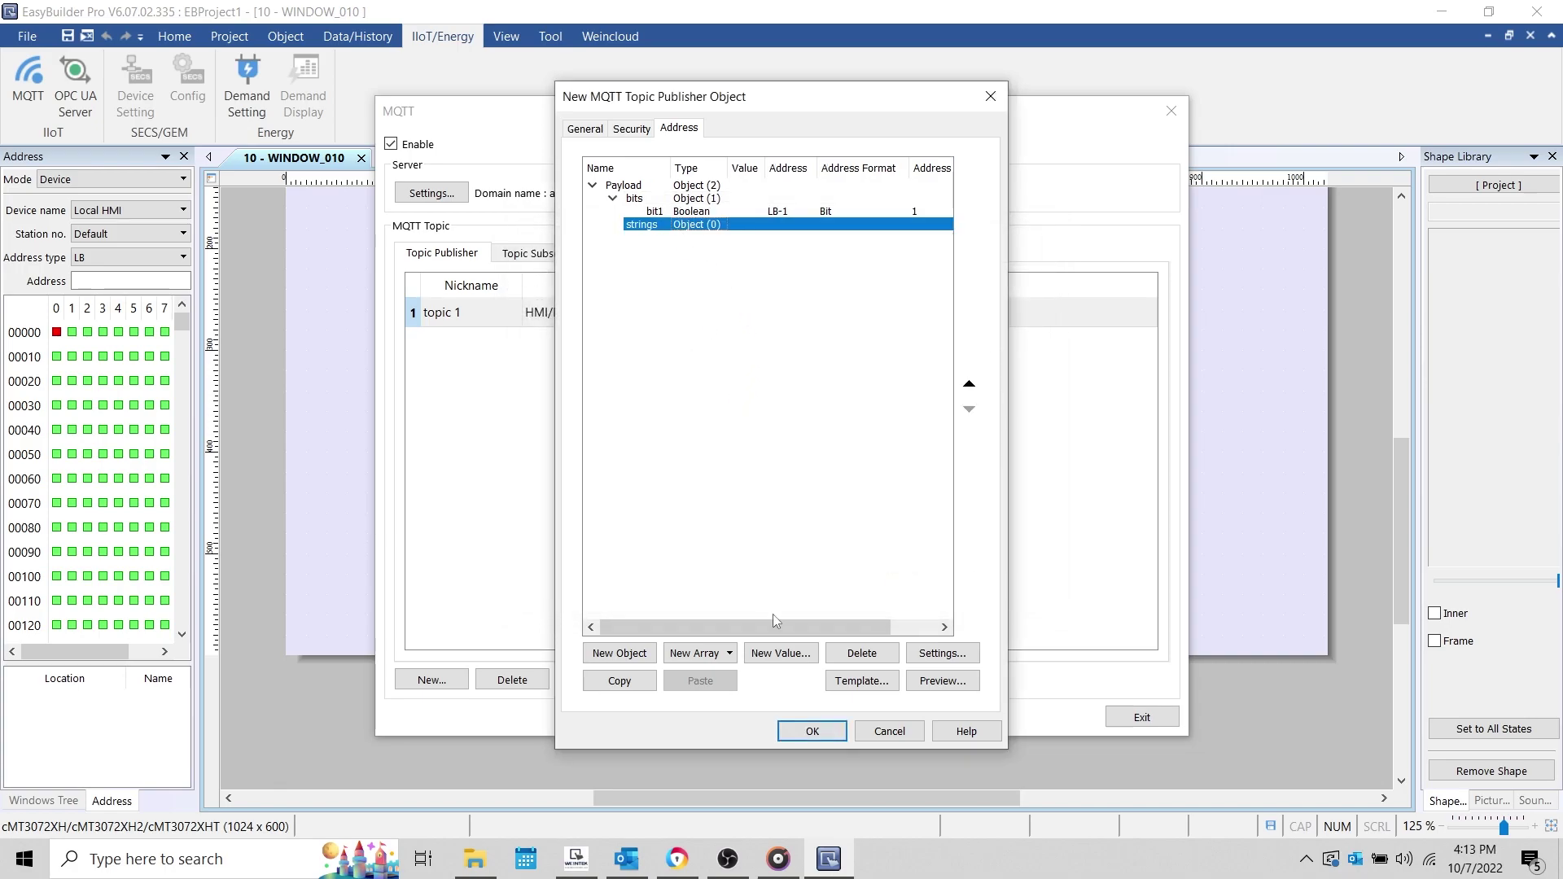
{"action": "left_click", "coordinate": [780, 653]}
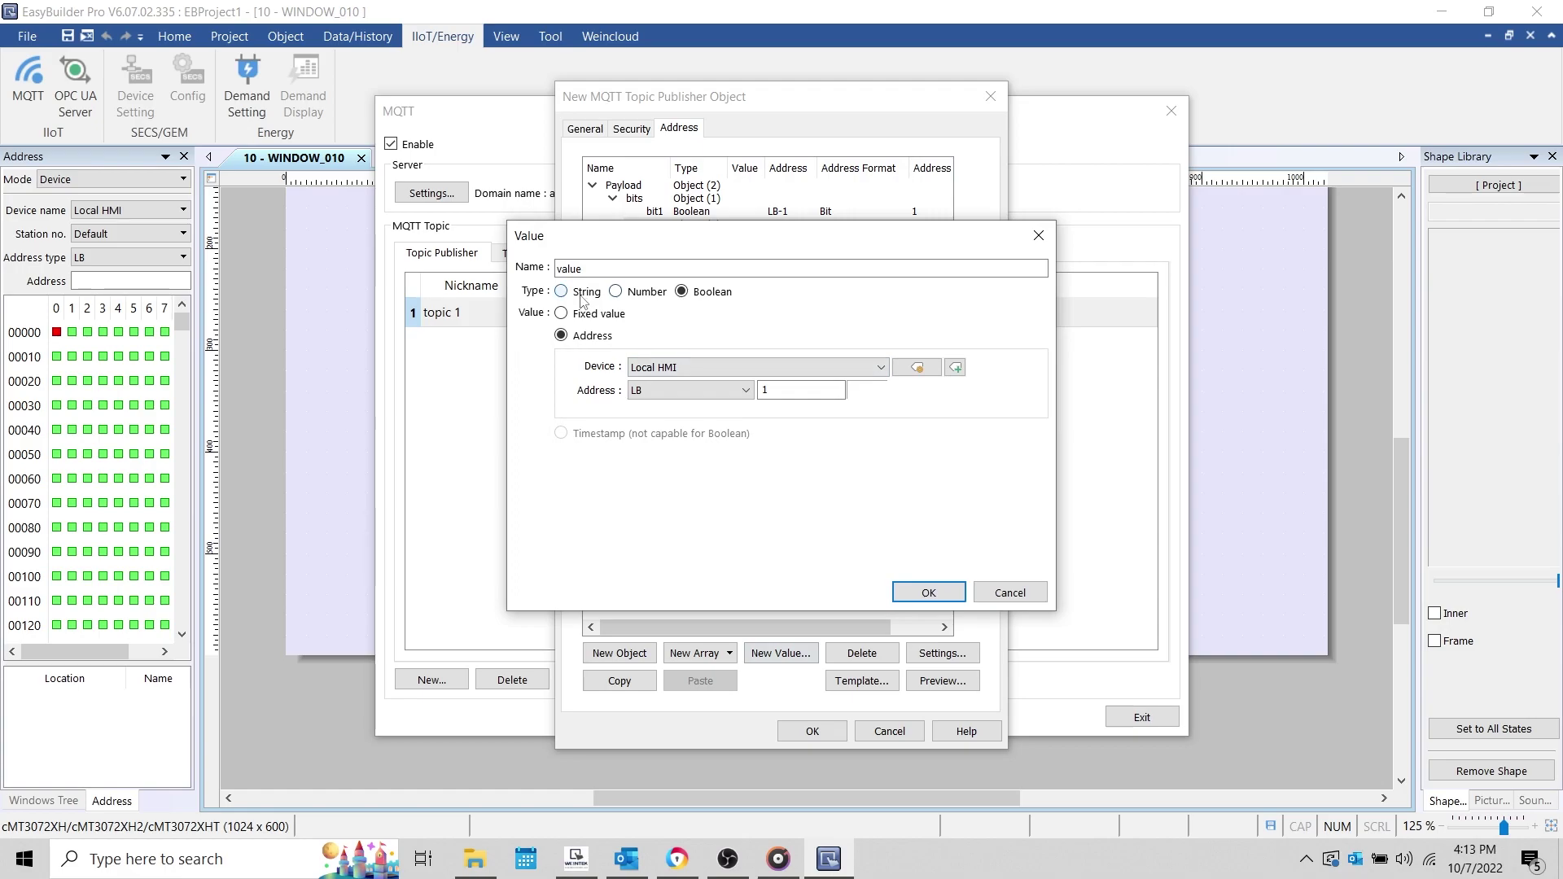
{"action": "left_click", "coordinate": [562, 292]}
{"action": "double_click", "coordinate": [570, 268]}
{"action": "type", "text": "s"}
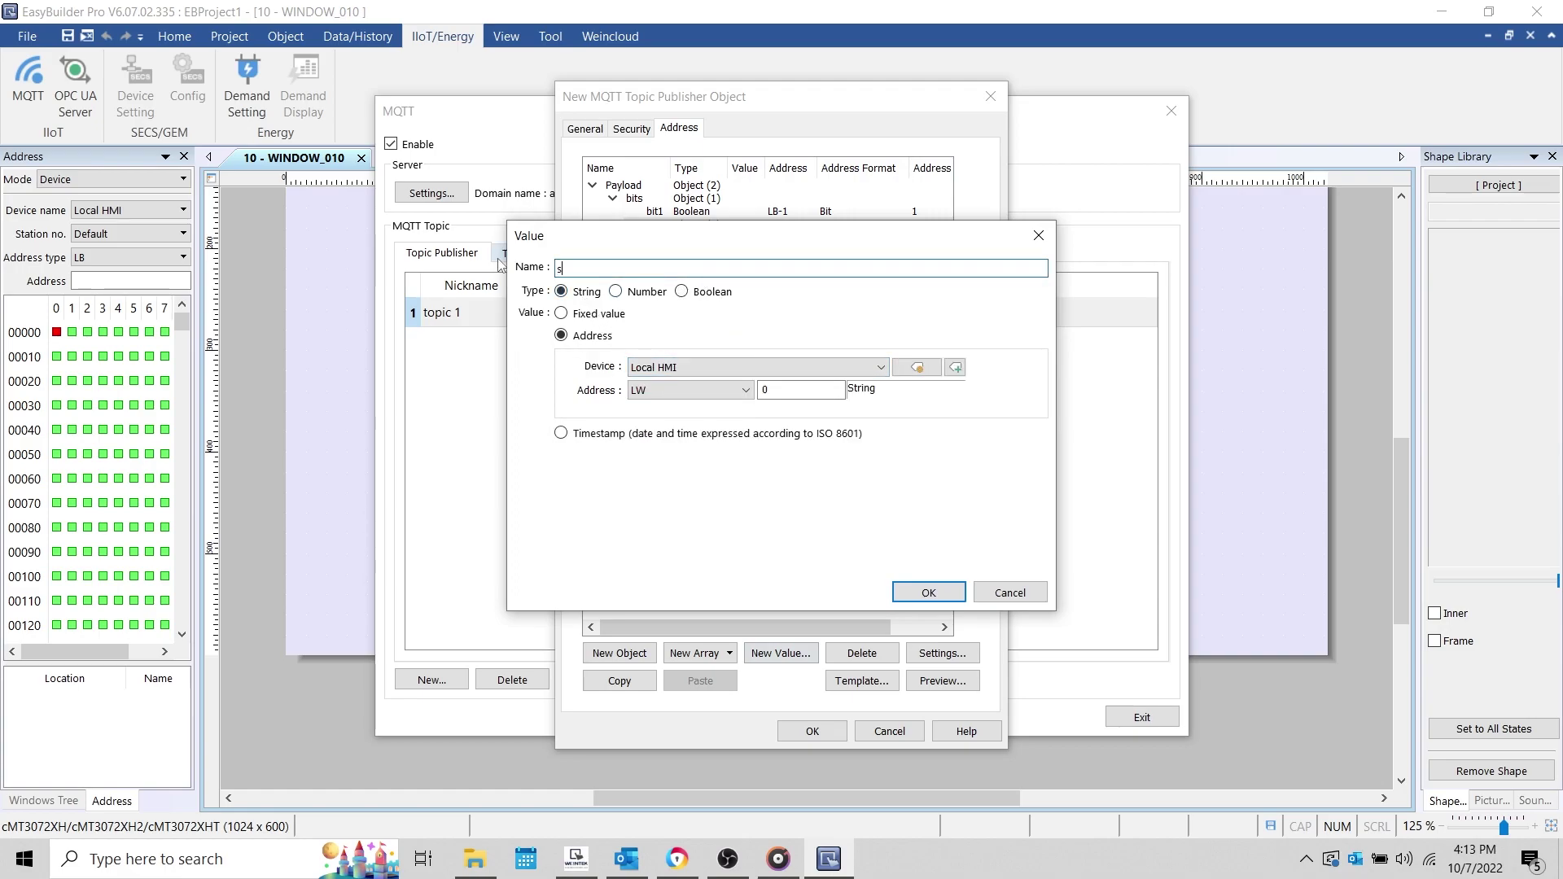
{"action": "type", "text": "tring1"}
{"action": "key", "text": "Tab"}
{"action": "key", "text": "Tab"}
{"action": "key", "text": "Tab"}
{"action": "key", "text": "Tab"}
{"action": "type", "text": "2"}
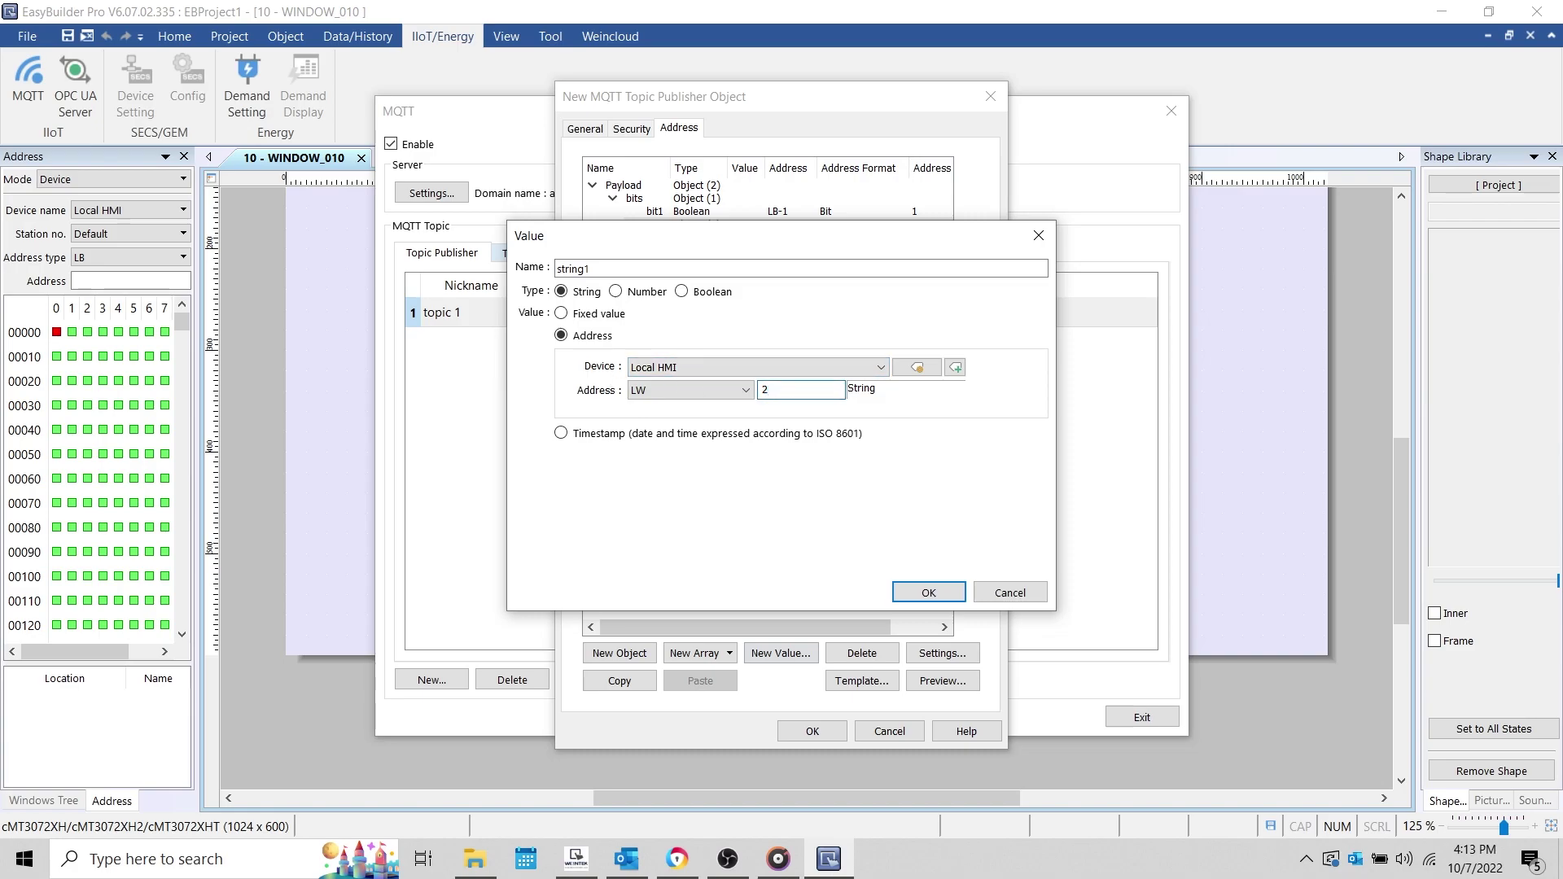
{"action": "left_click", "coordinate": [905, 371]}
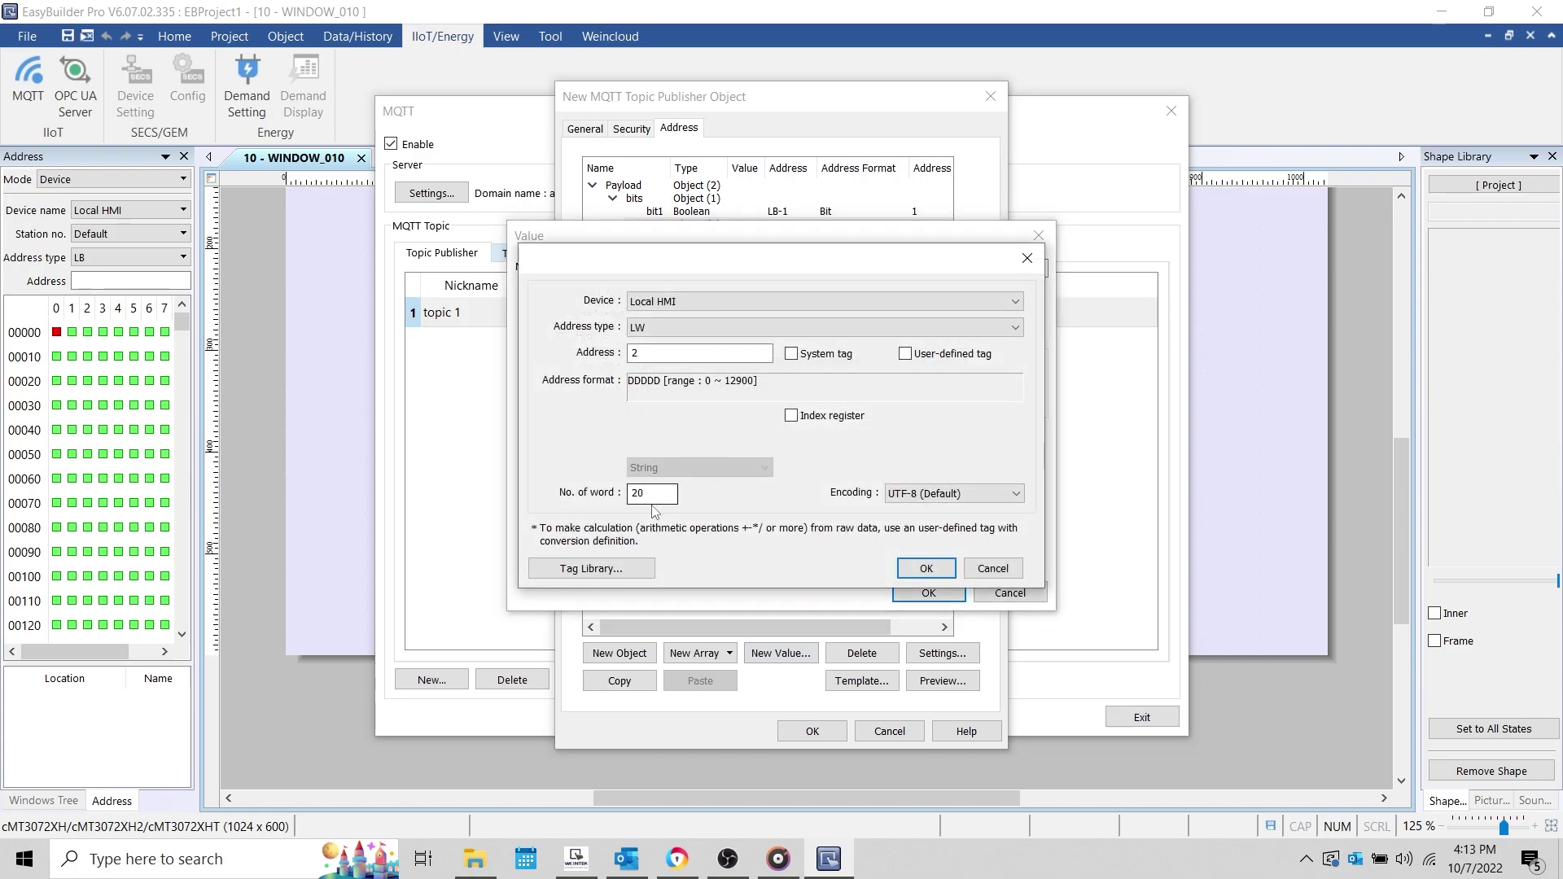
{"action": "left_click_drag", "start_coordinate": [655, 494], "coordinate": [595, 491]}
{"action": "type", "text": "10"}
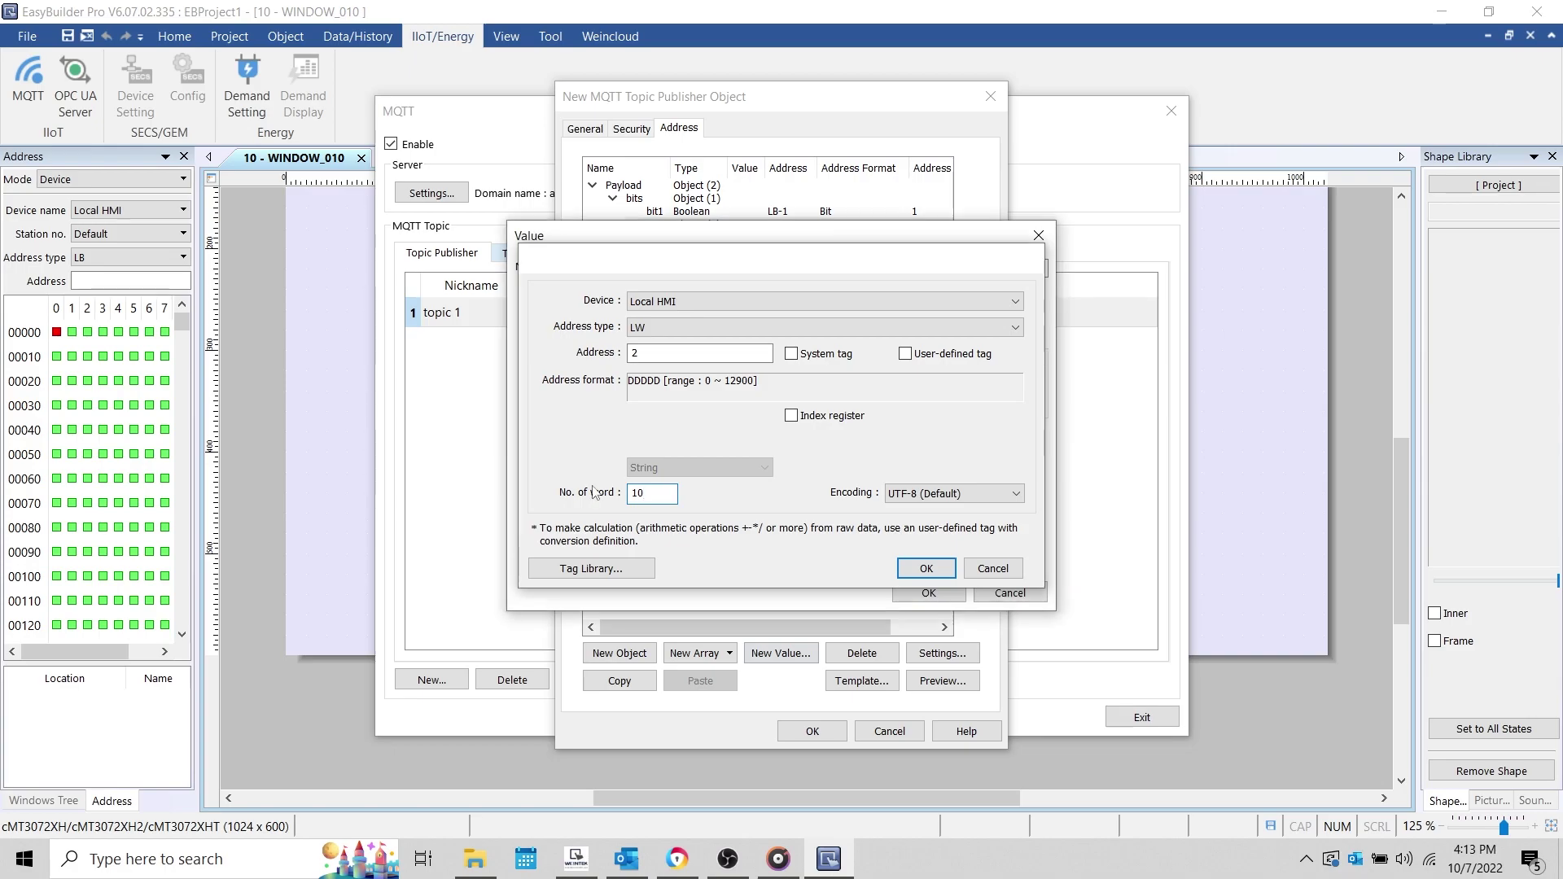
{"action": "key", "text": "Return"}
{"action": "left_click", "coordinate": [925, 592]}
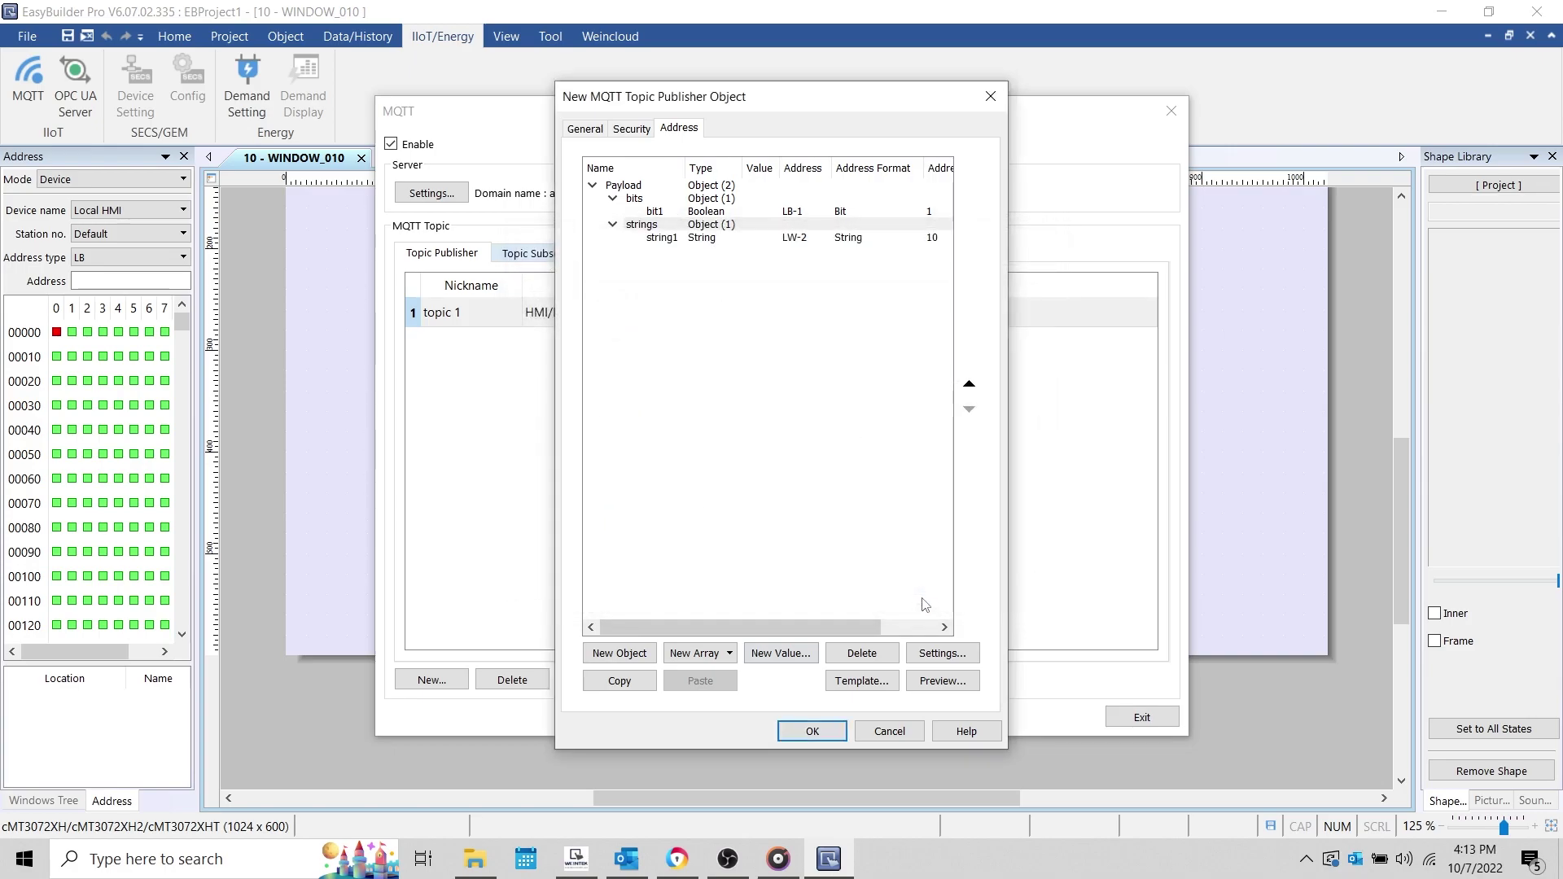
{"action": "left_click", "coordinate": [945, 683]}
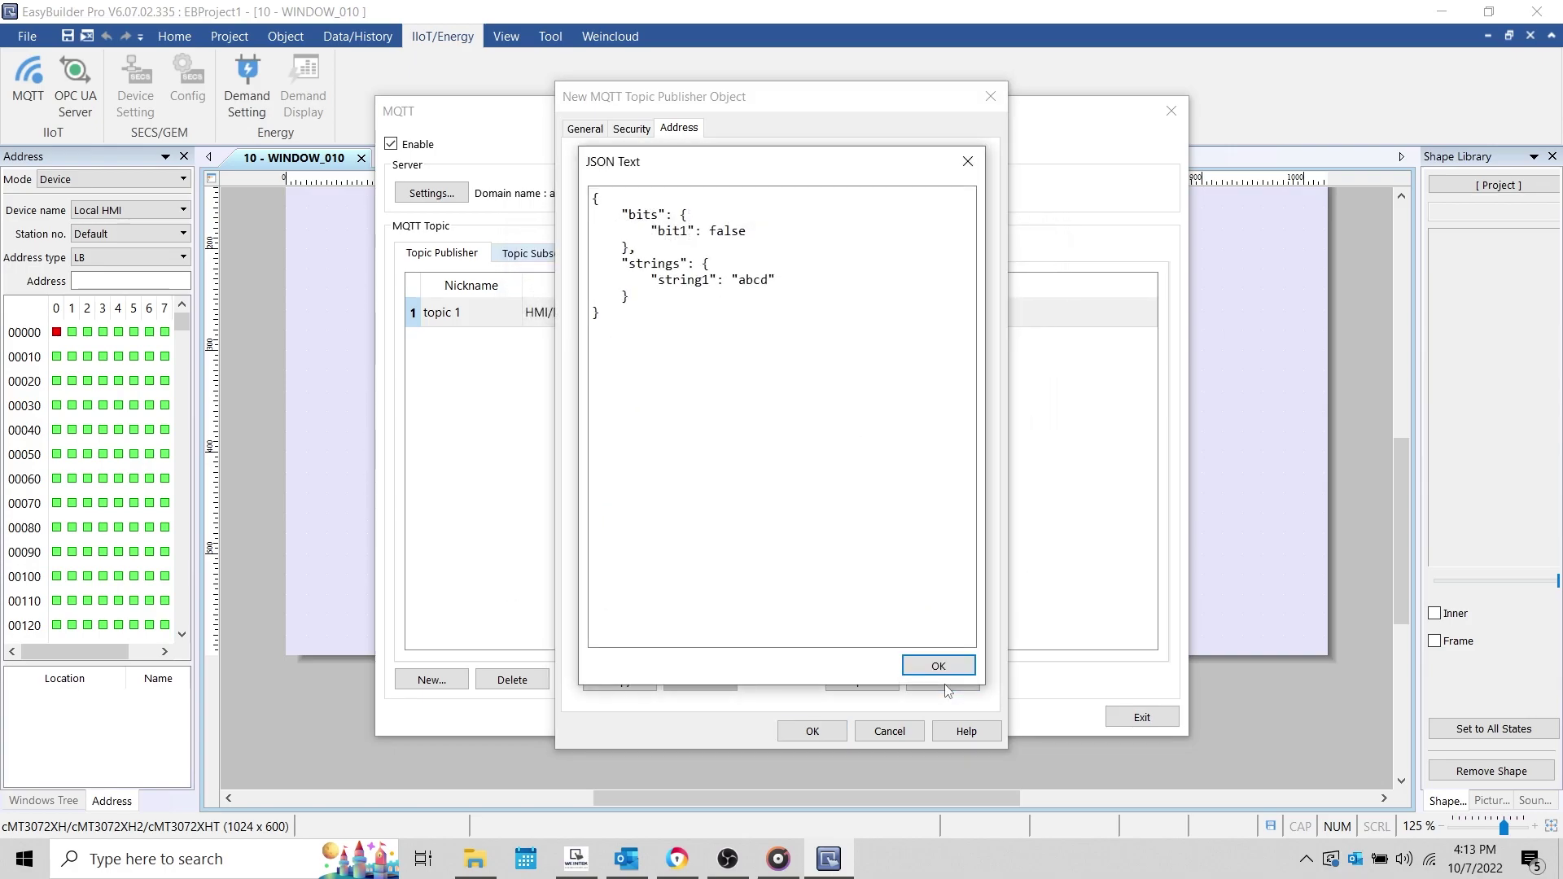
{"action": "left_click", "coordinate": [937, 666]}
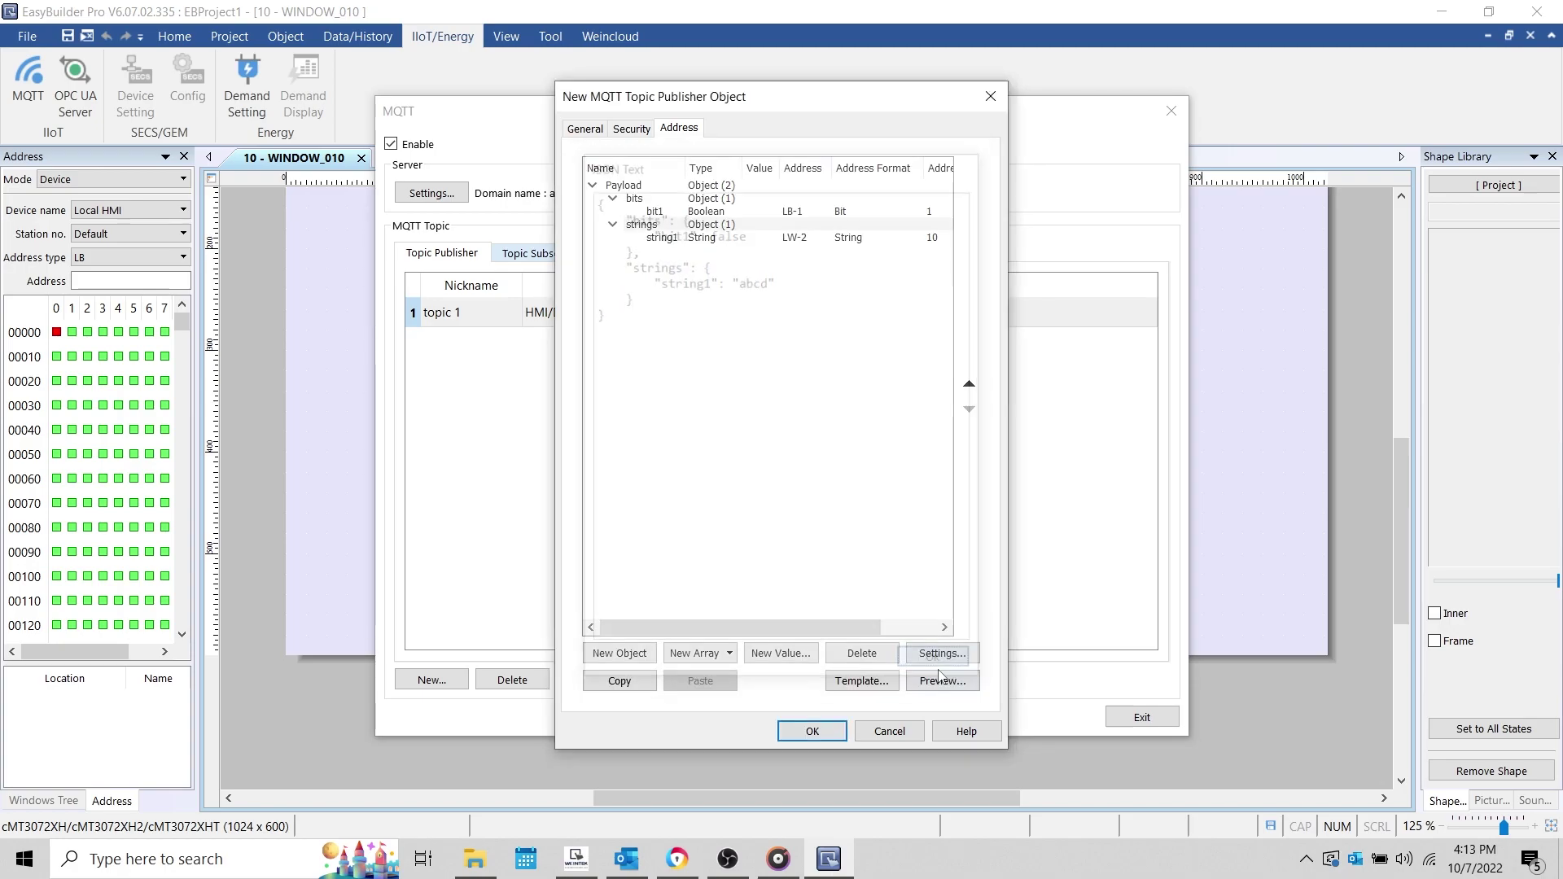
Step: Save publisher topic 2, then create subscriber topic 1 on HMI/DATA with QoS 1
{"action": "left_click", "coordinate": [813, 731]}
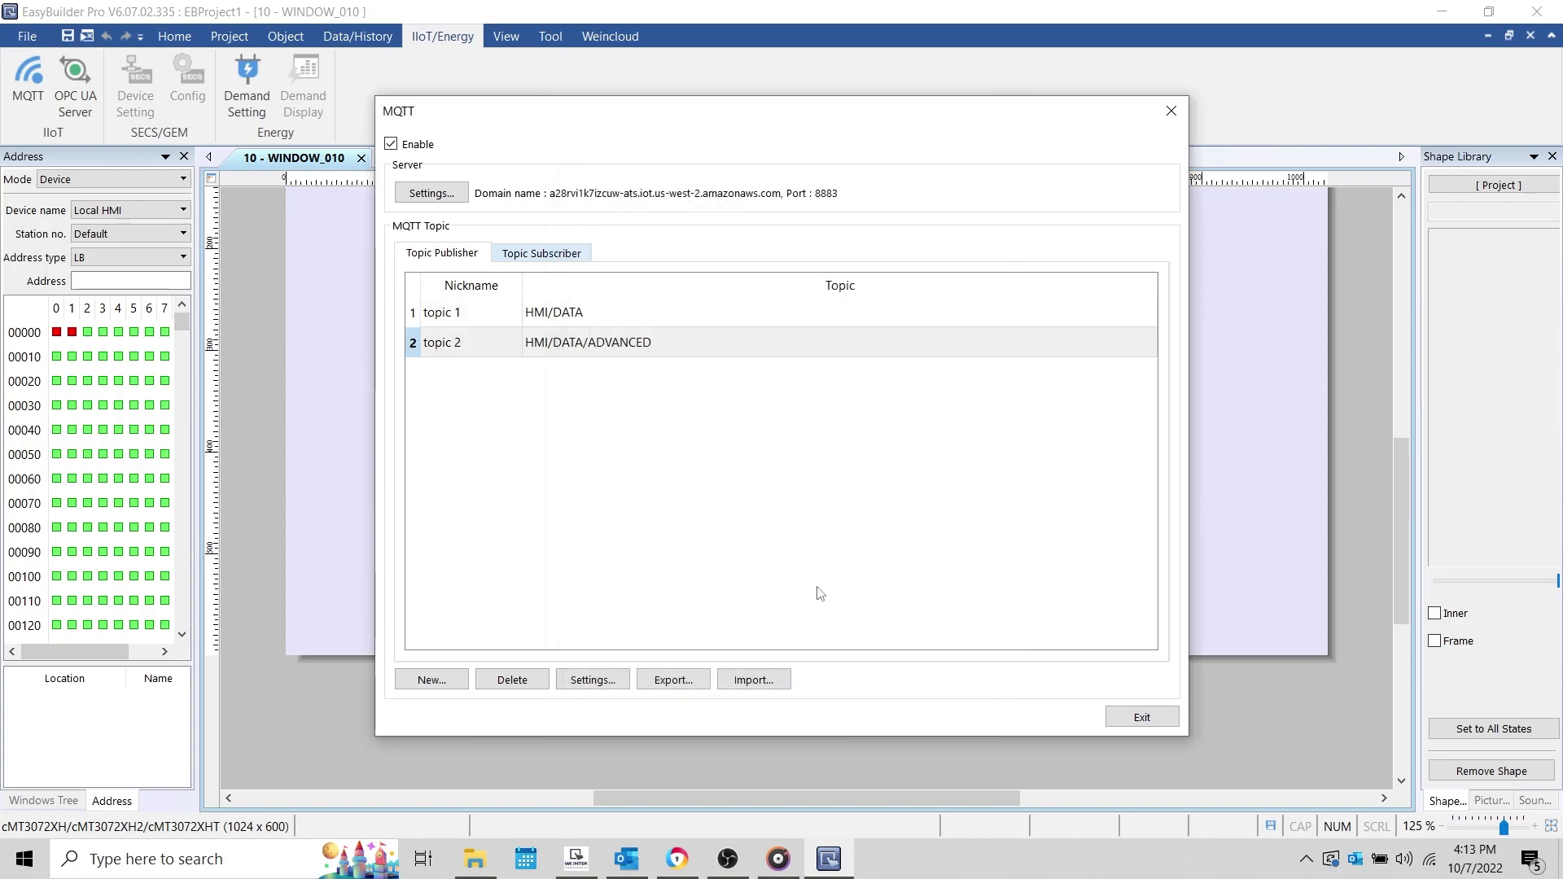
{"action": "left_click", "coordinate": [547, 253]}
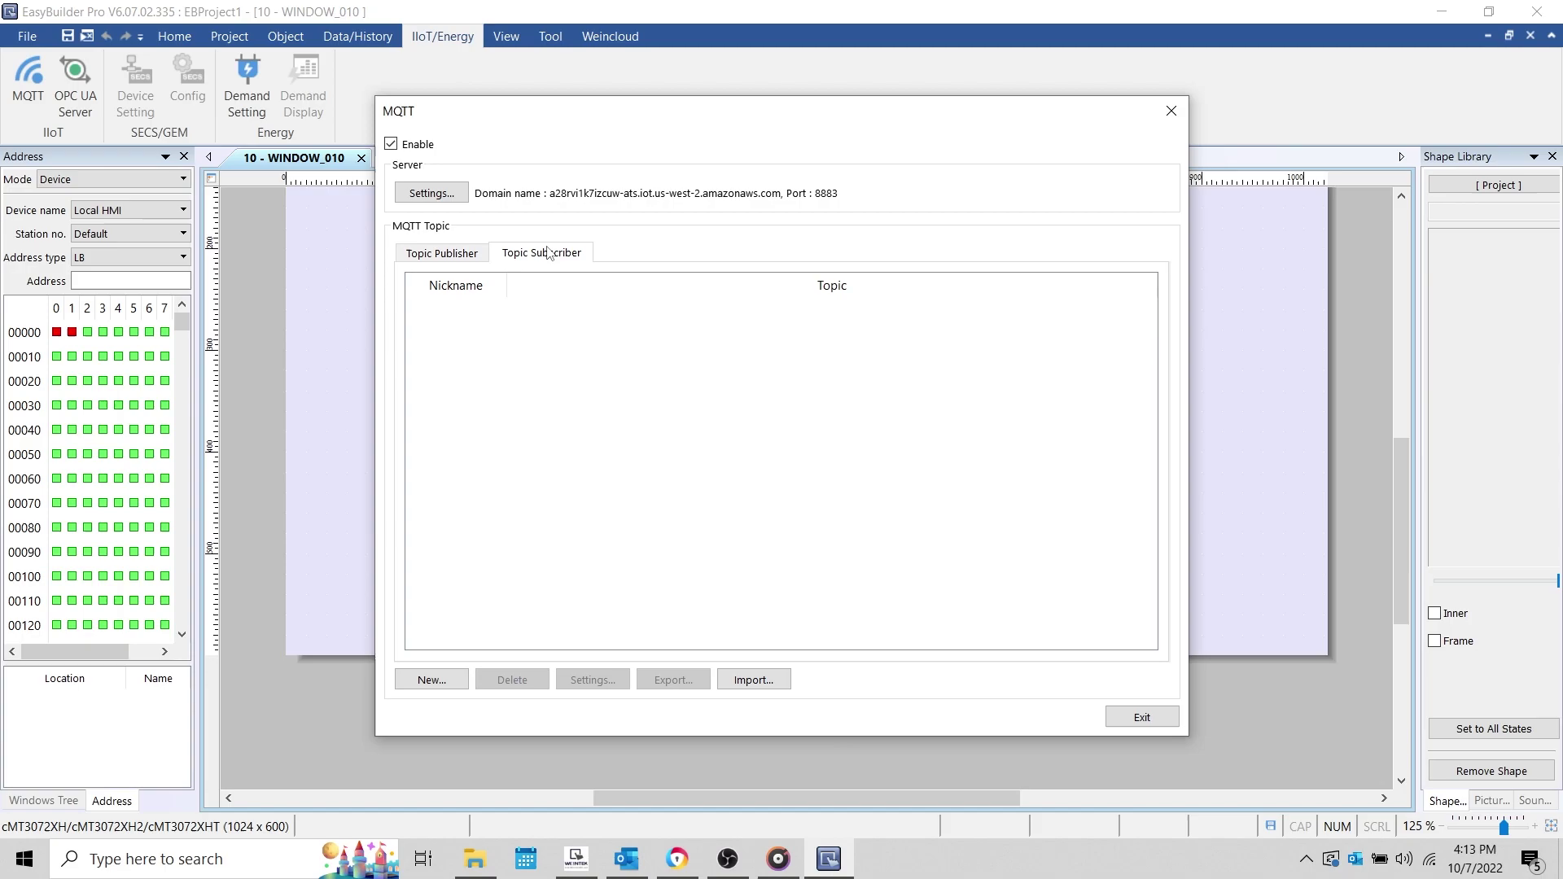
{"action": "left_click", "coordinate": [445, 691]}
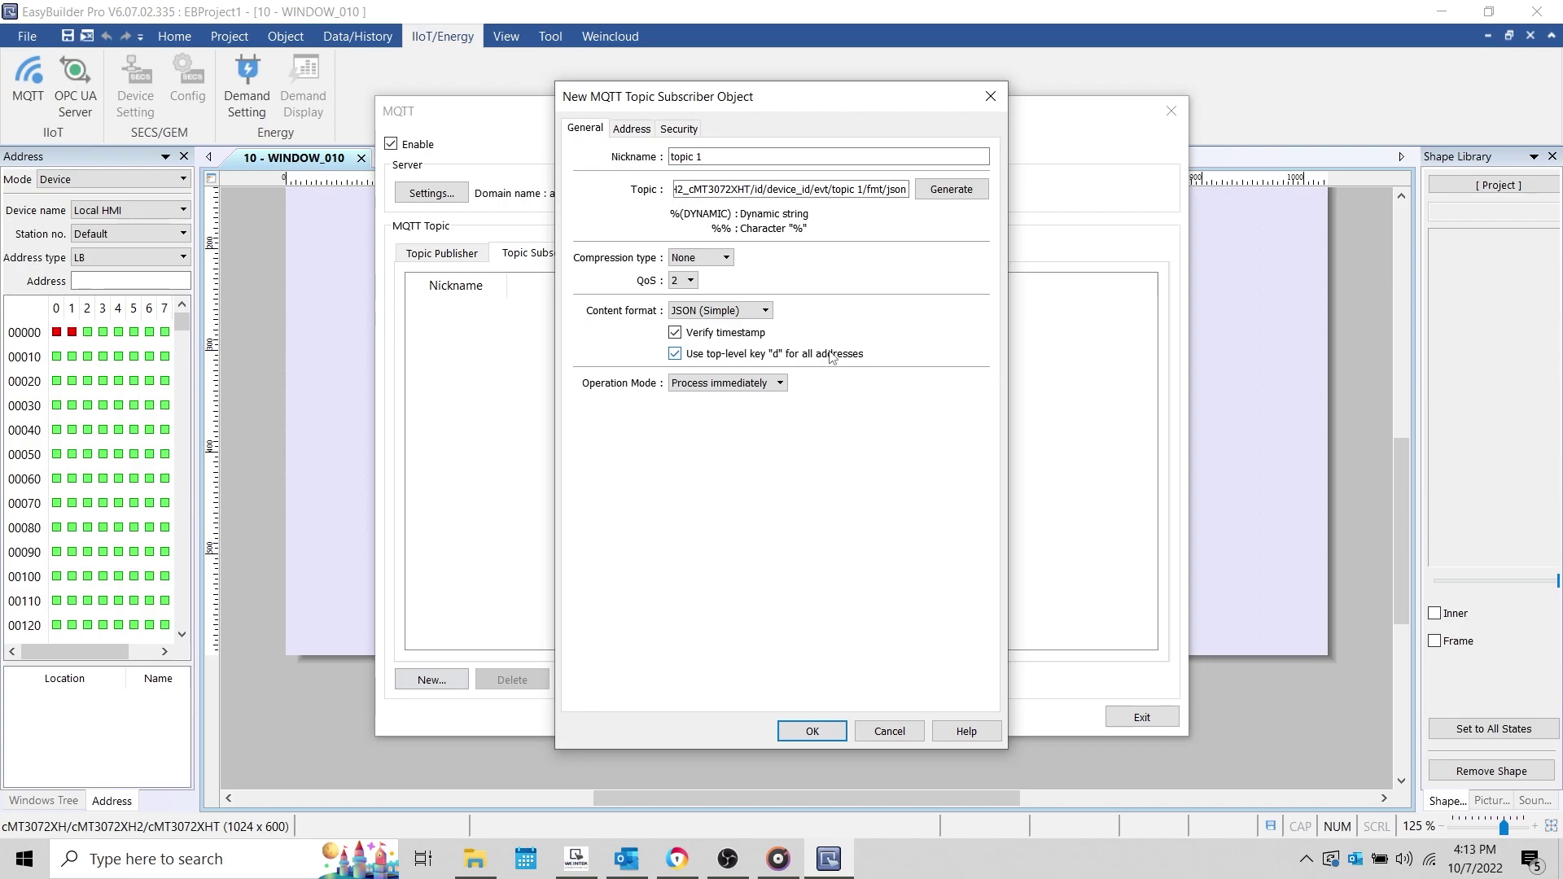
{"action": "triple_click", "coordinate": [818, 192]}
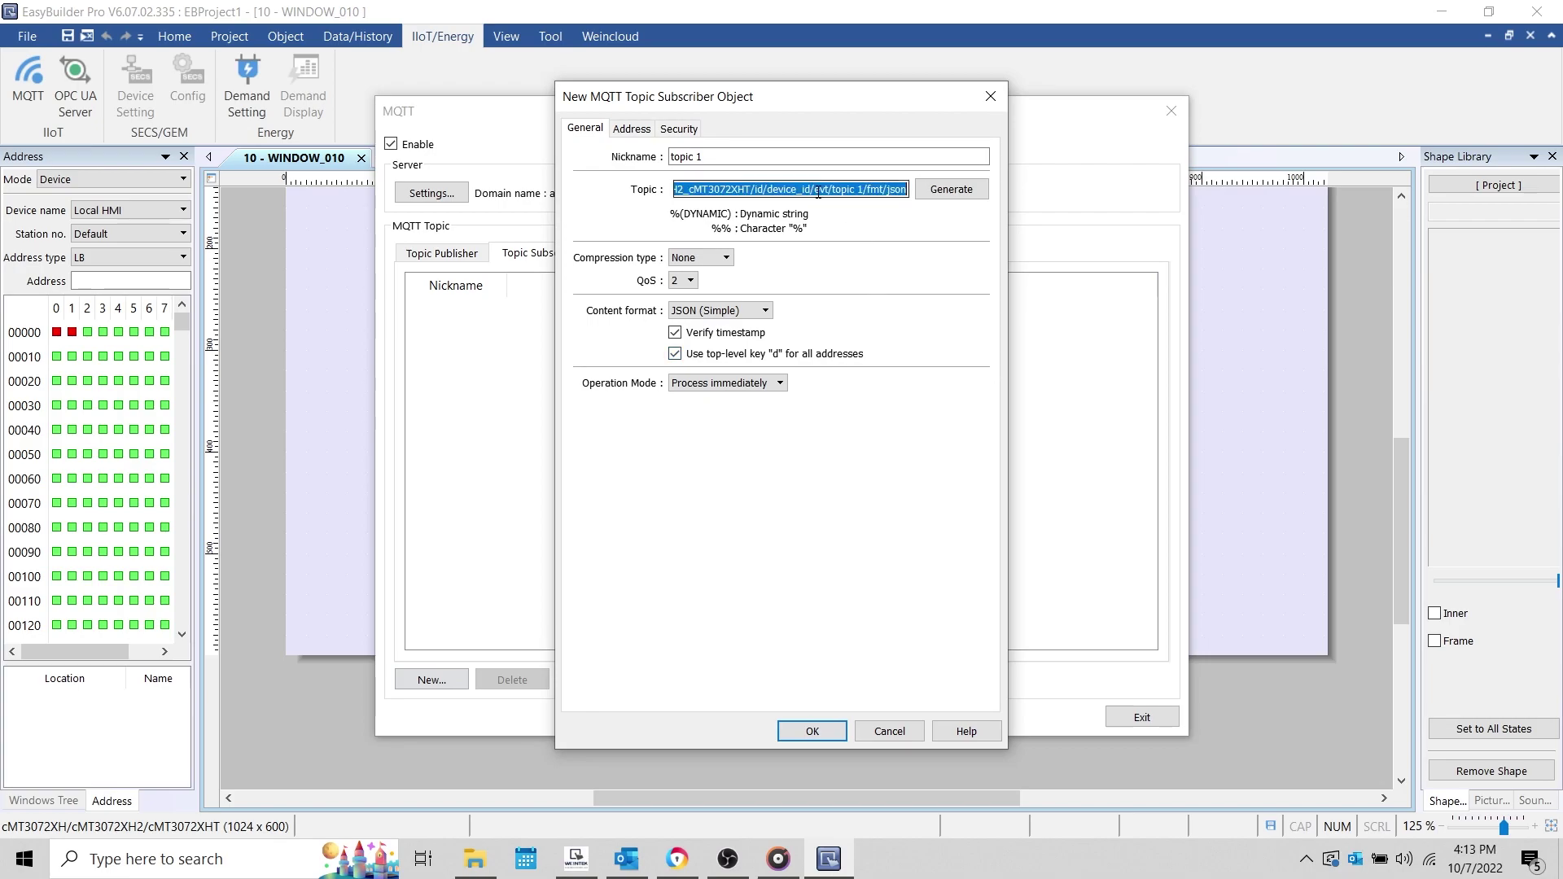
{"action": "type", "text": "HMI/DATA"}
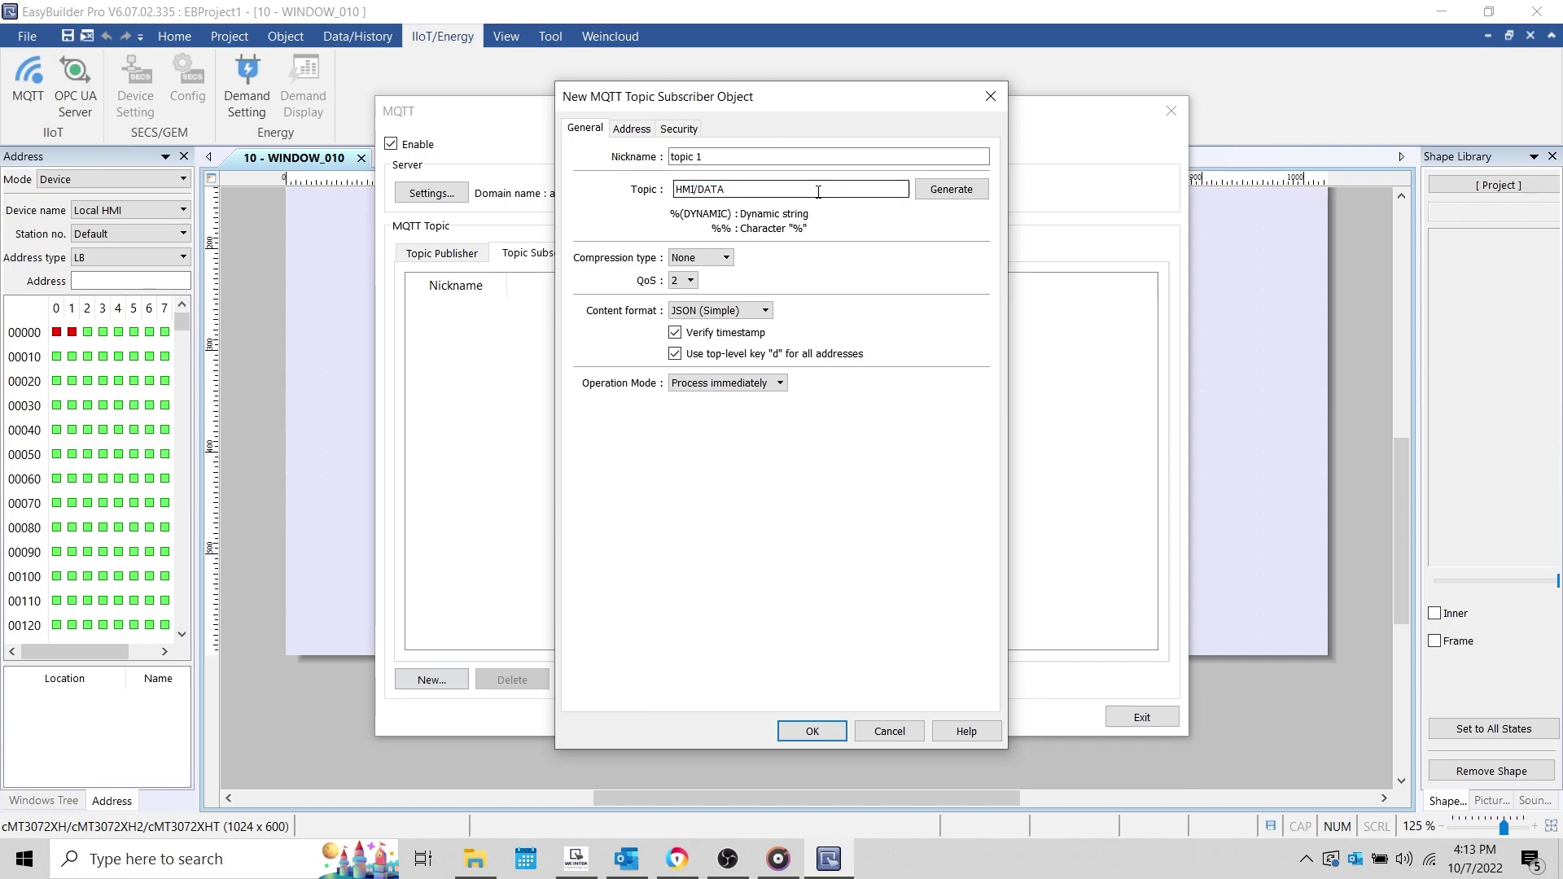
{"action": "left_click", "coordinate": [684, 280]}
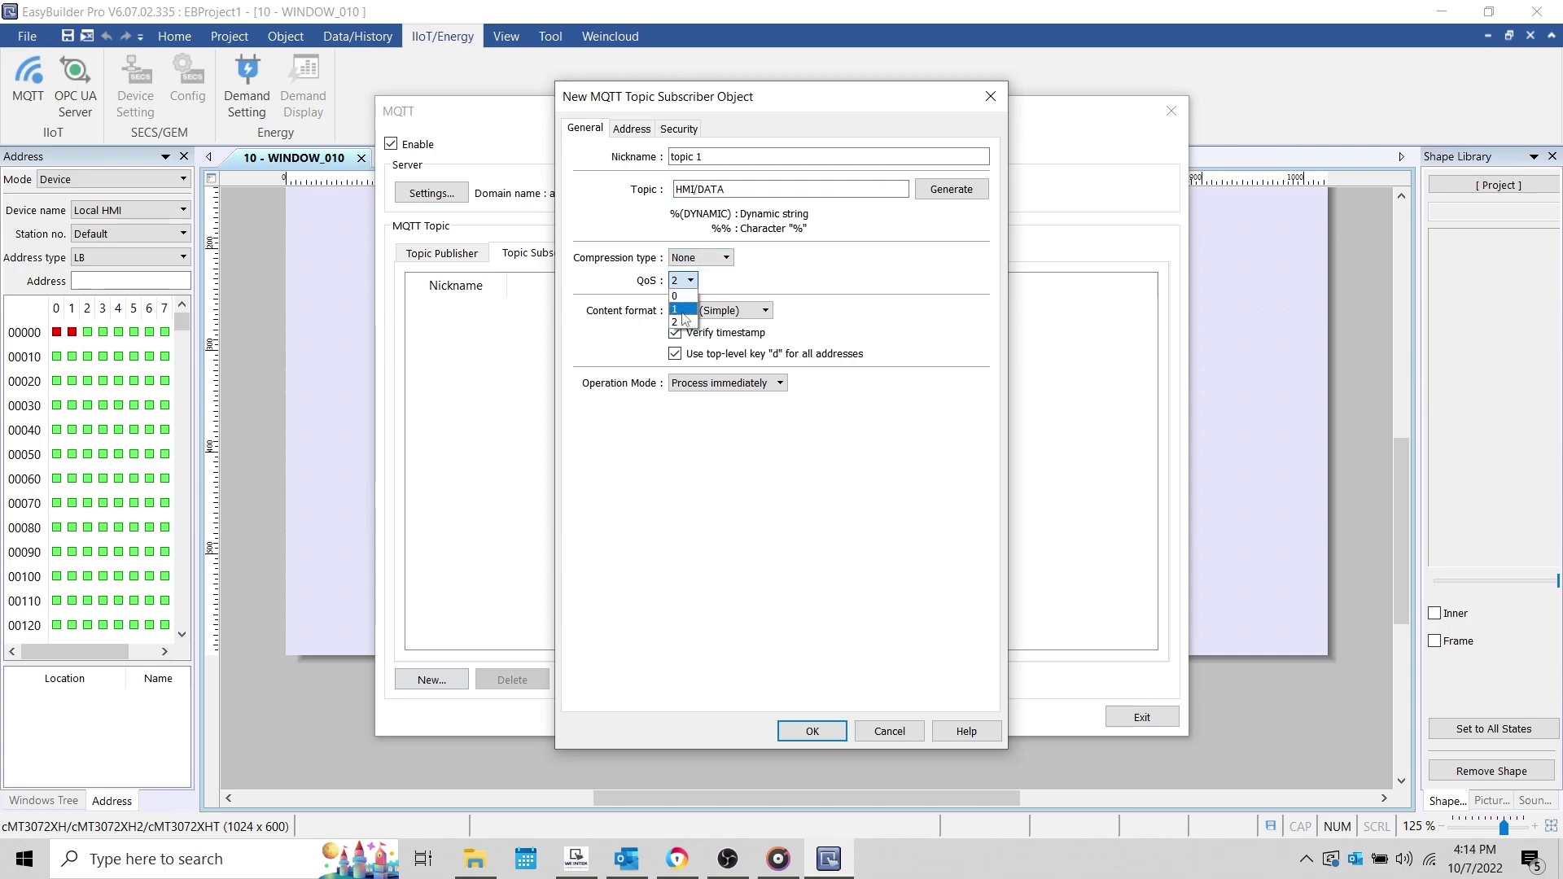
{"action": "left_click", "coordinate": [682, 309]}
Step: Try a /%(DYNAMIC) topic suffix, remove it, and change the subscriber's operation mode
{"action": "left_click", "coordinate": [743, 191]}
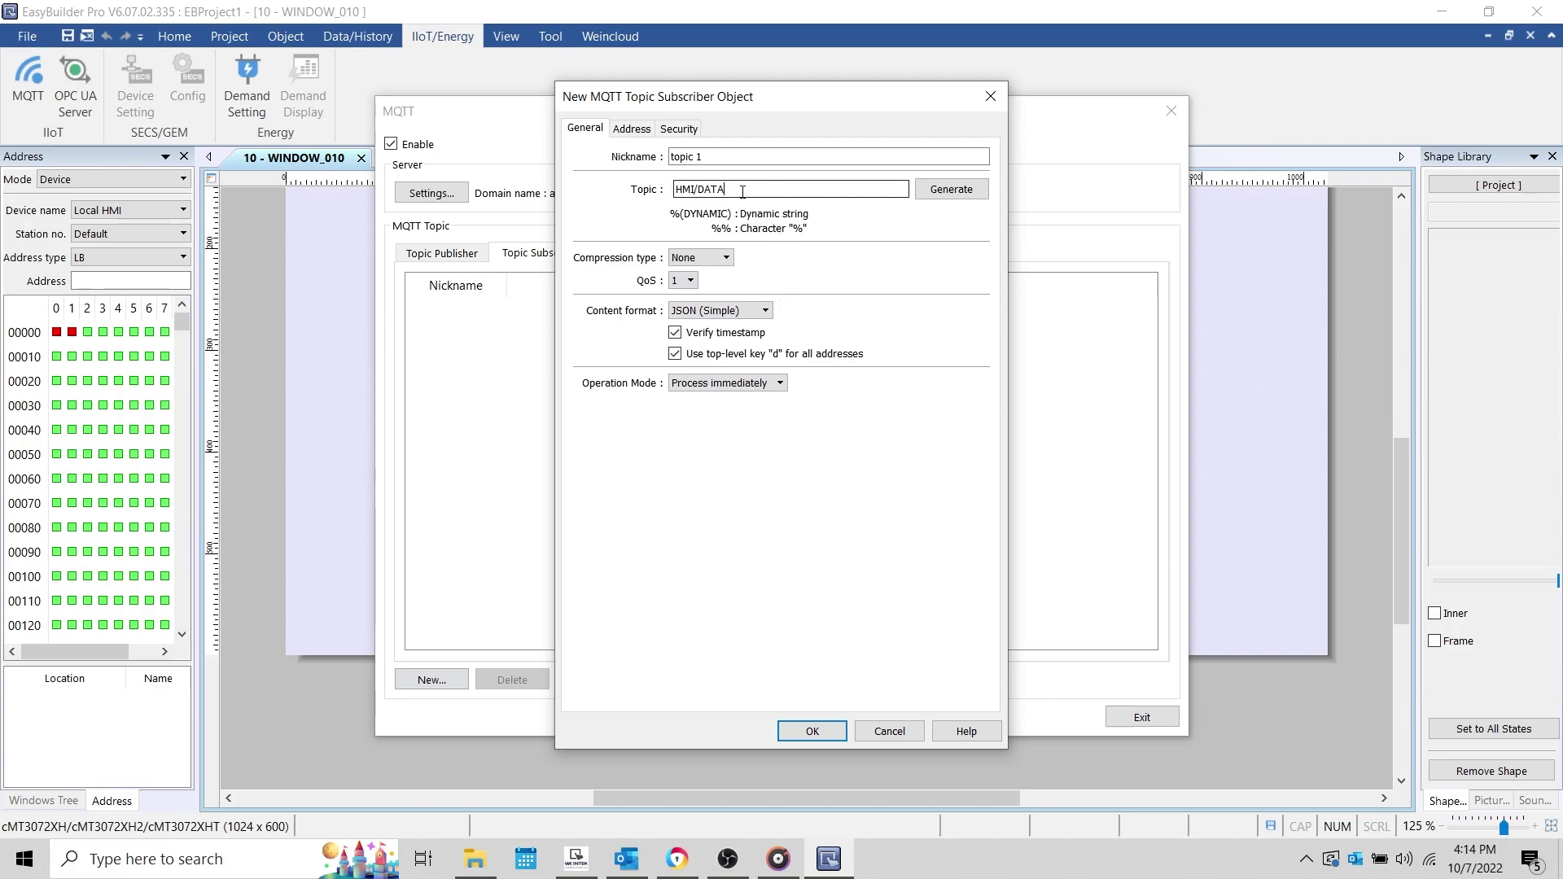
{"action": "type", "text": "/%"}
{"action": "type", "text": "%DYNAMIC"}
{"action": "type", "text": "("}
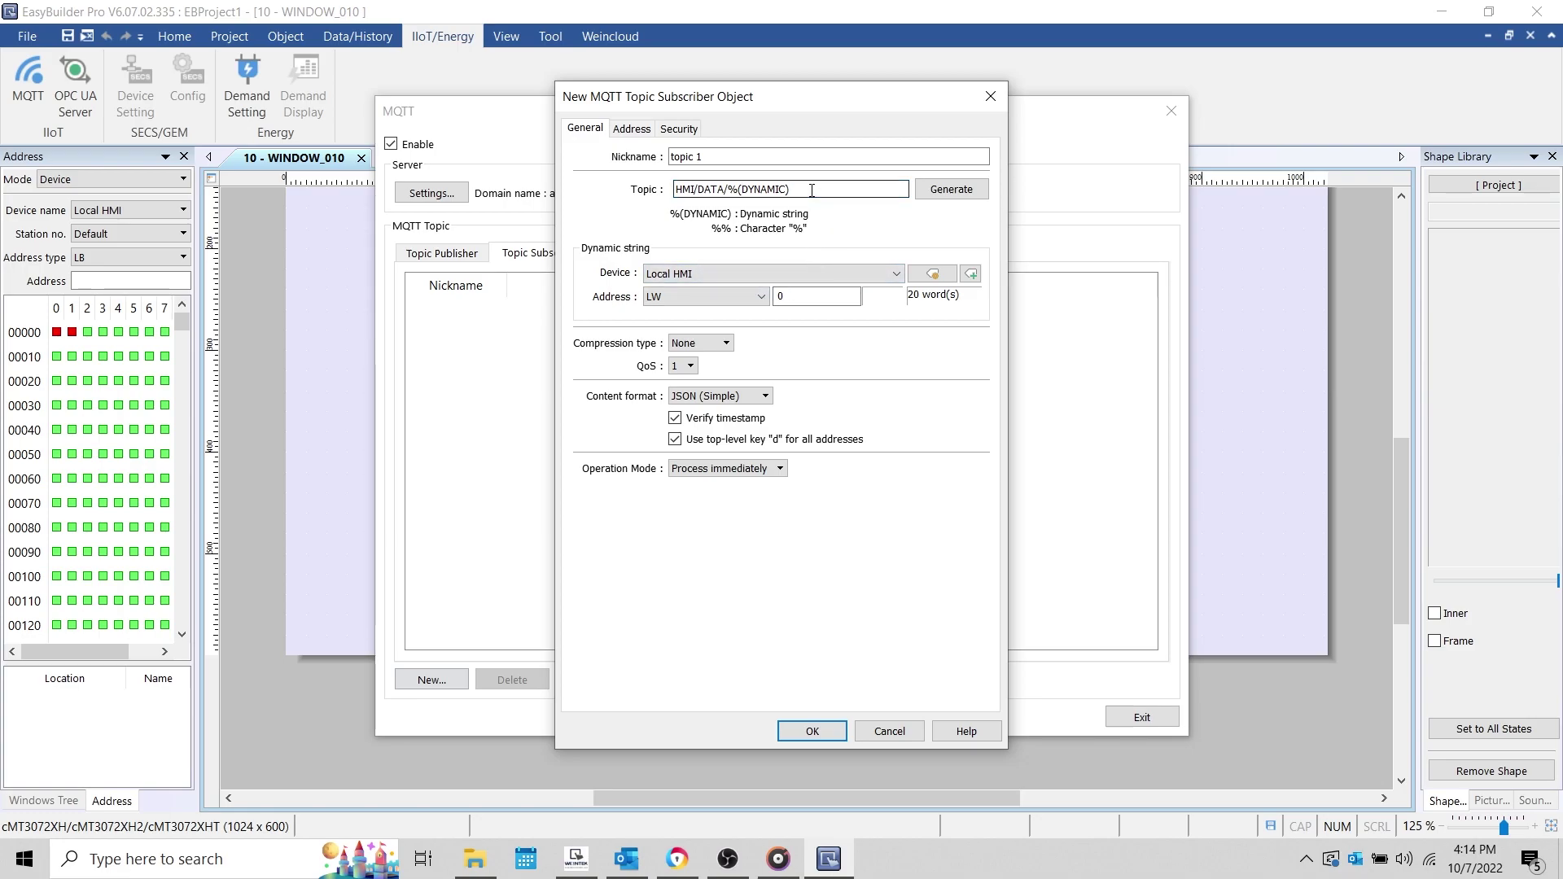
{"action": "left_click_drag", "start_coordinate": [812, 190], "coordinate": [725, 185]}
{"action": "key", "text": "BackSpace"}
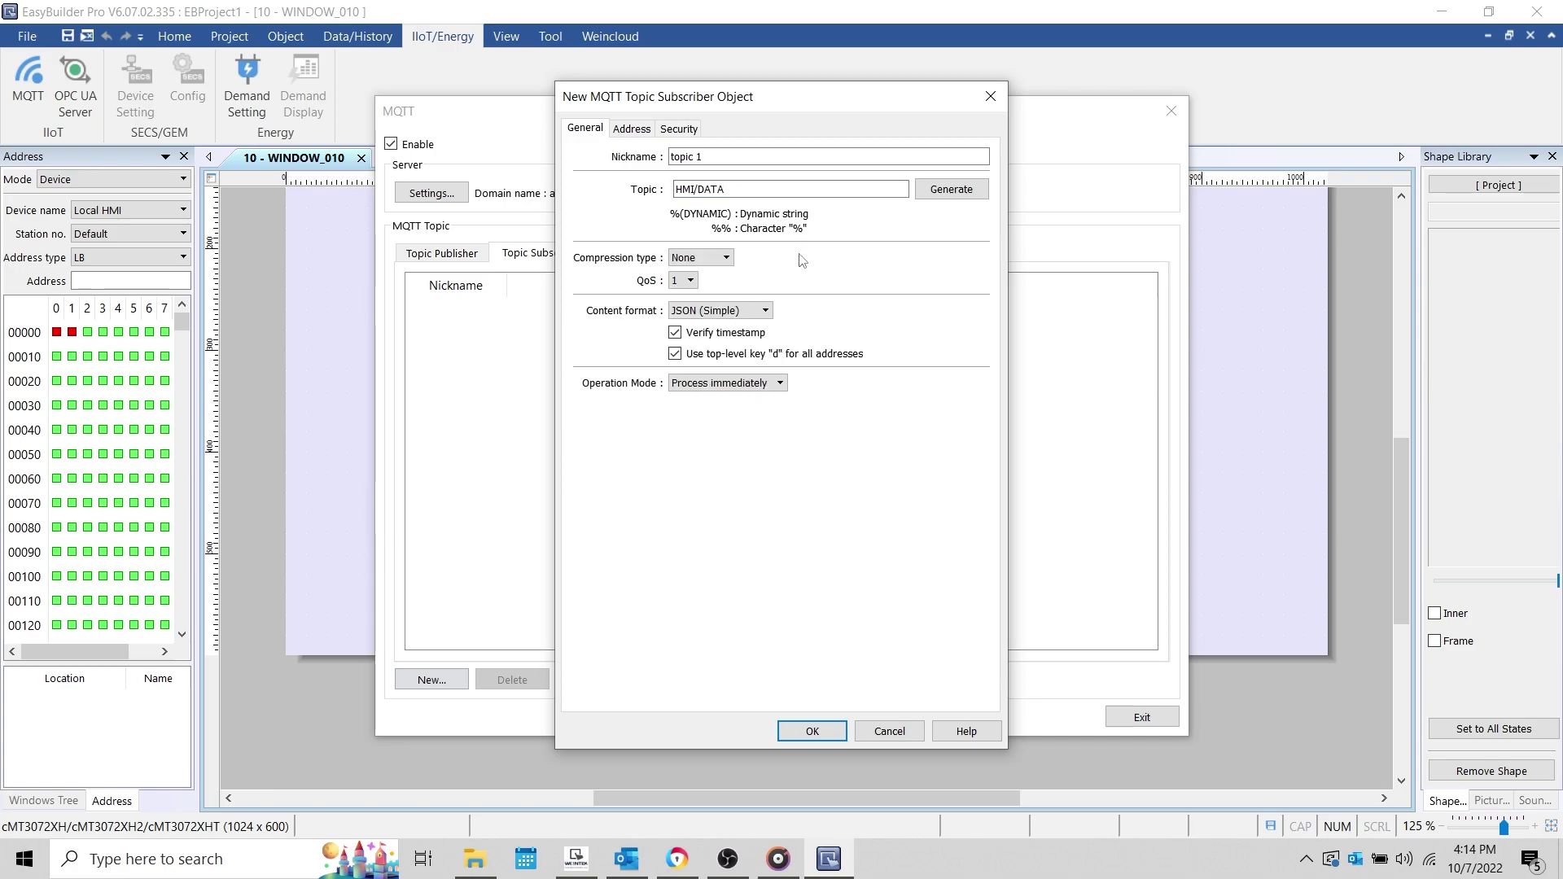
{"action": "left_click", "coordinate": [743, 388]}
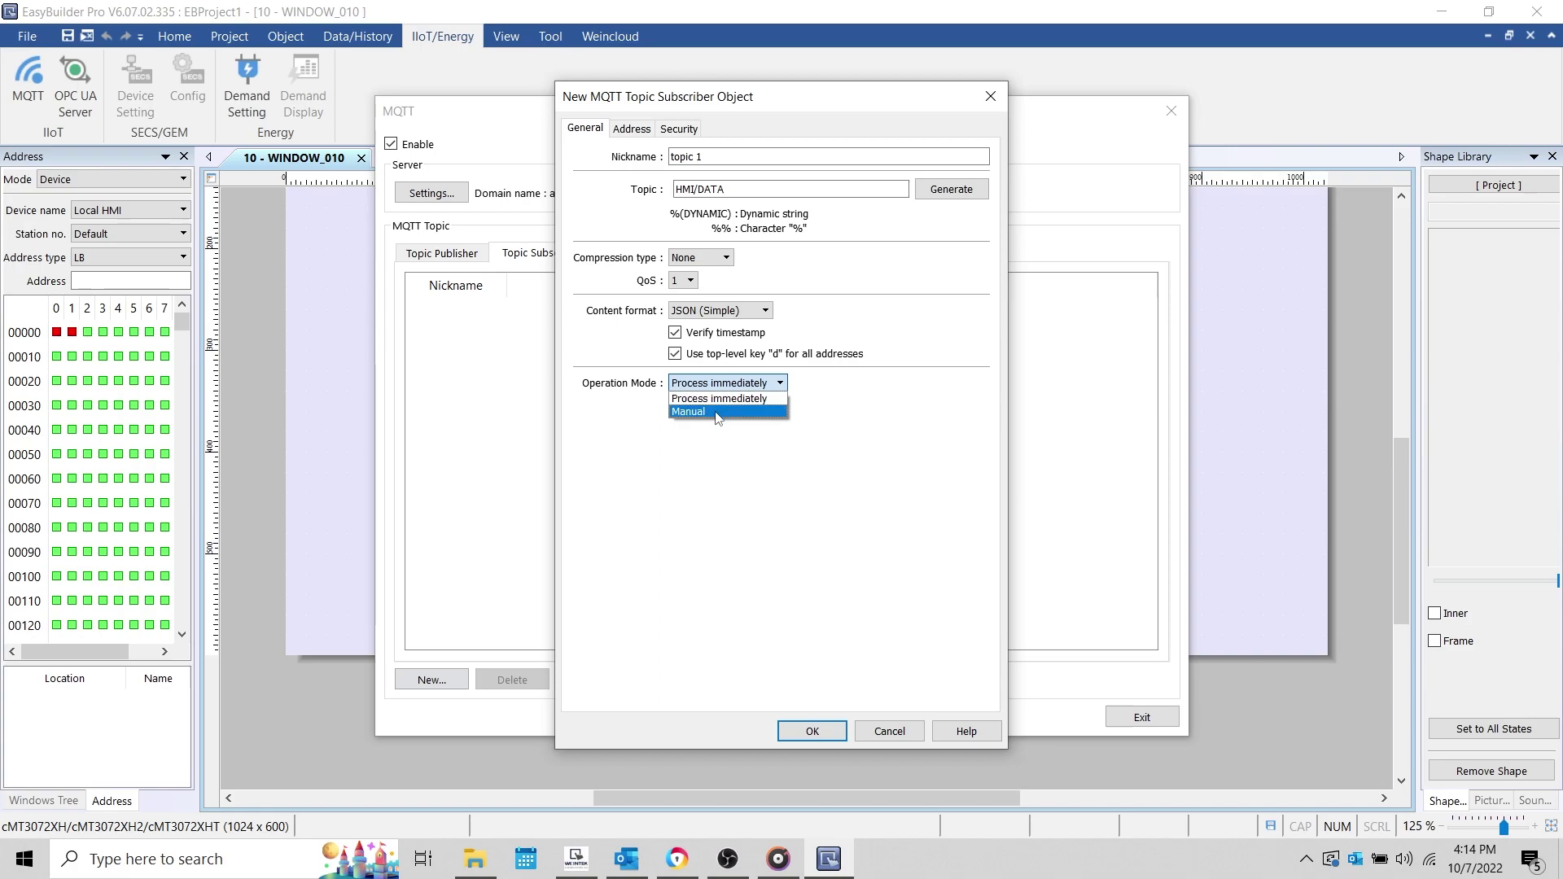
{"action": "left_click", "coordinate": [720, 411]}
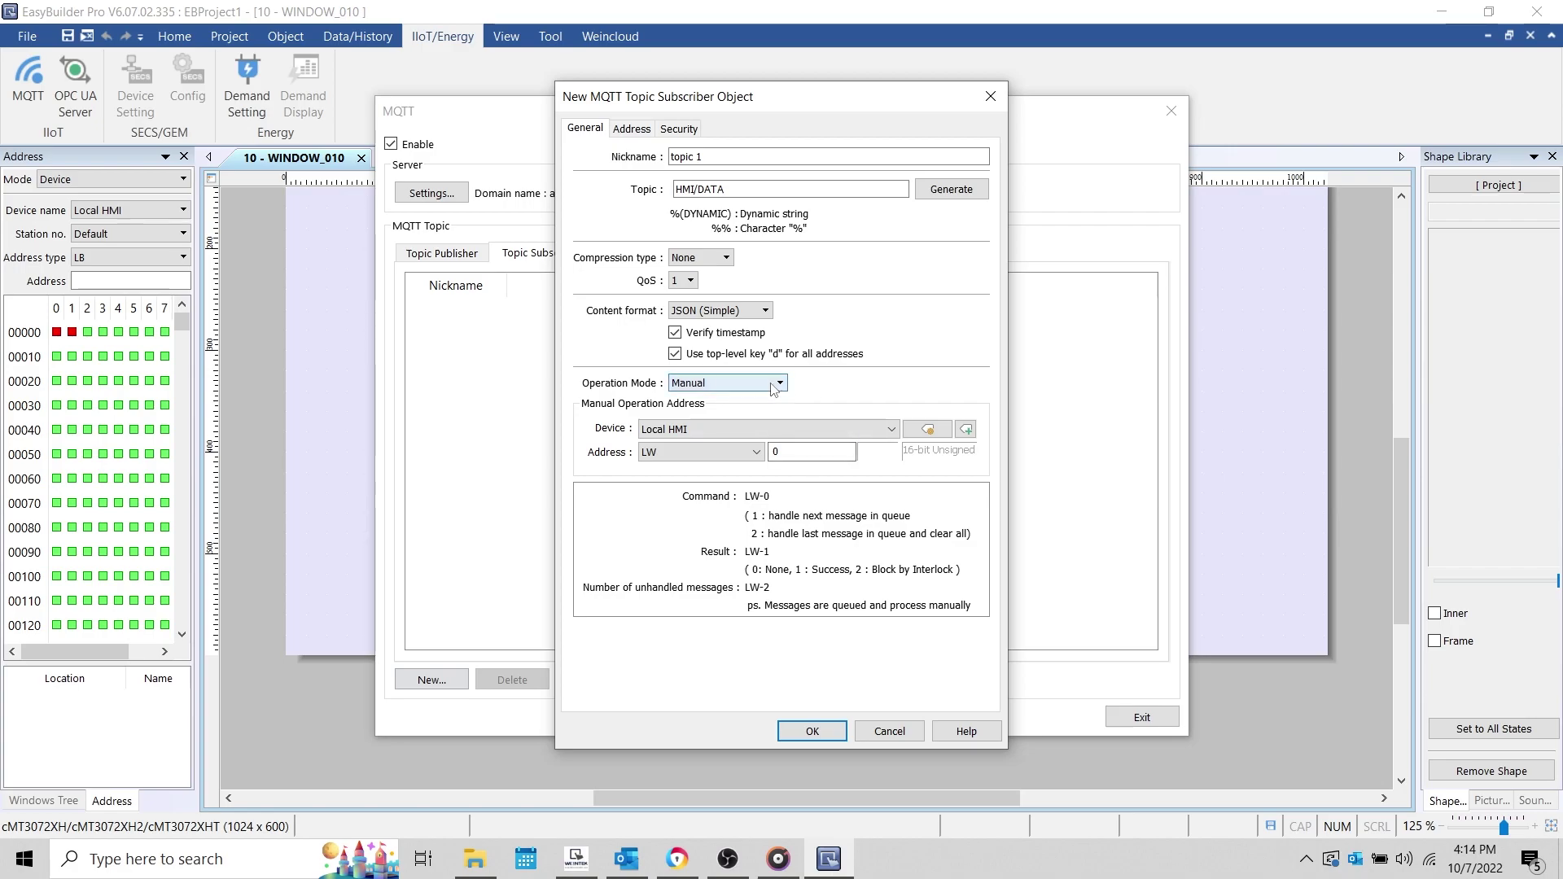
{"action": "scroll", "coordinate": [773, 389], "scroll_direction": "up", "scroll_amount": 1}
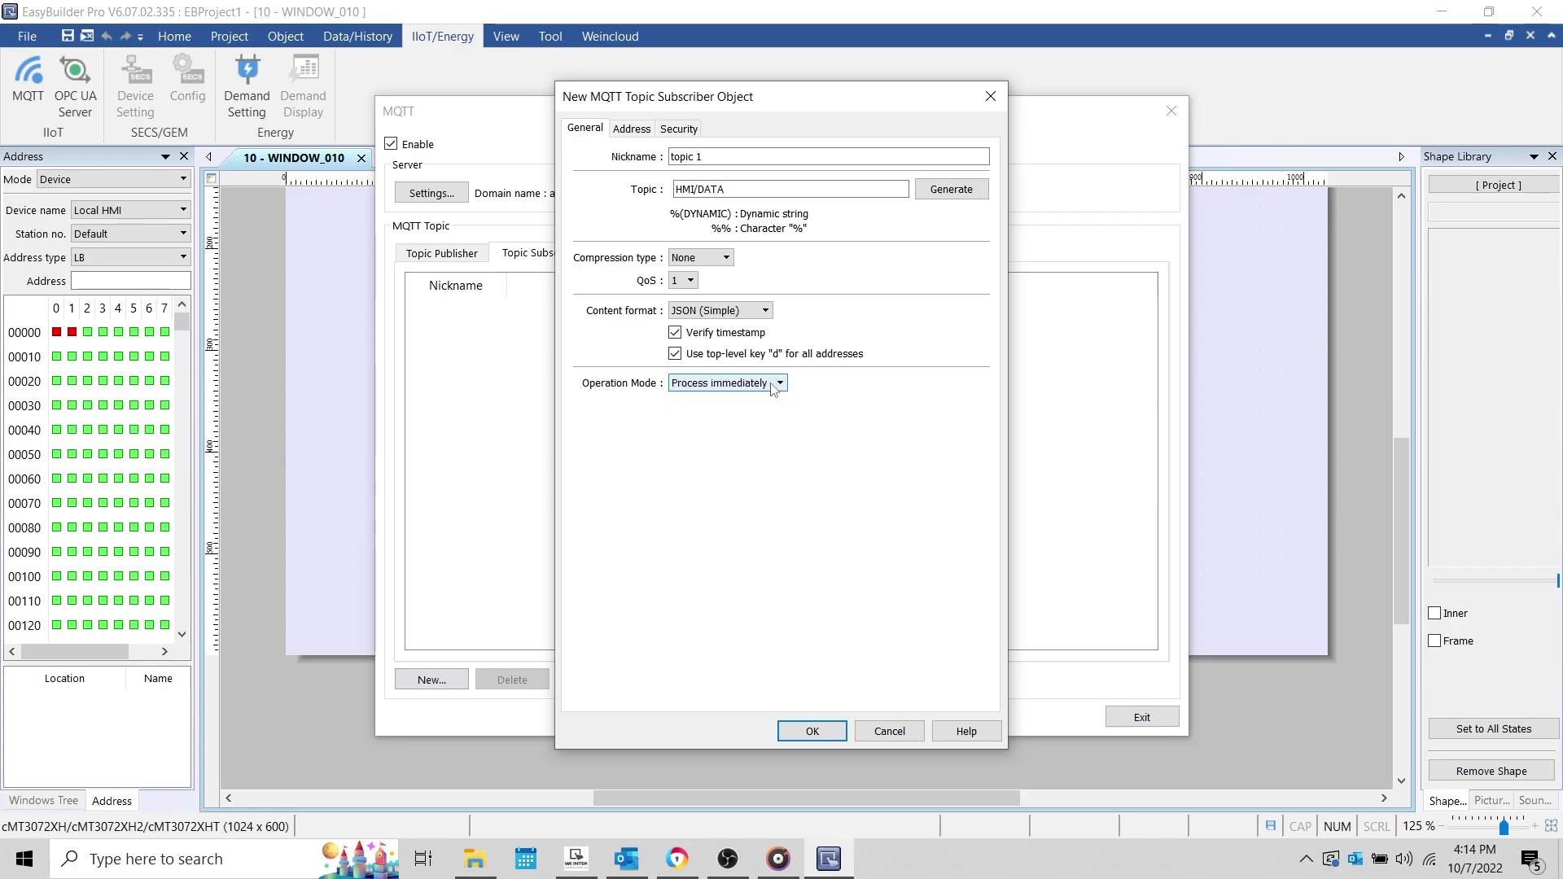
Step: Map a Bit named DATA to LB-2 in subscriber topic 1, allowing null values, and save
{"action": "left_click", "coordinate": [640, 132]}
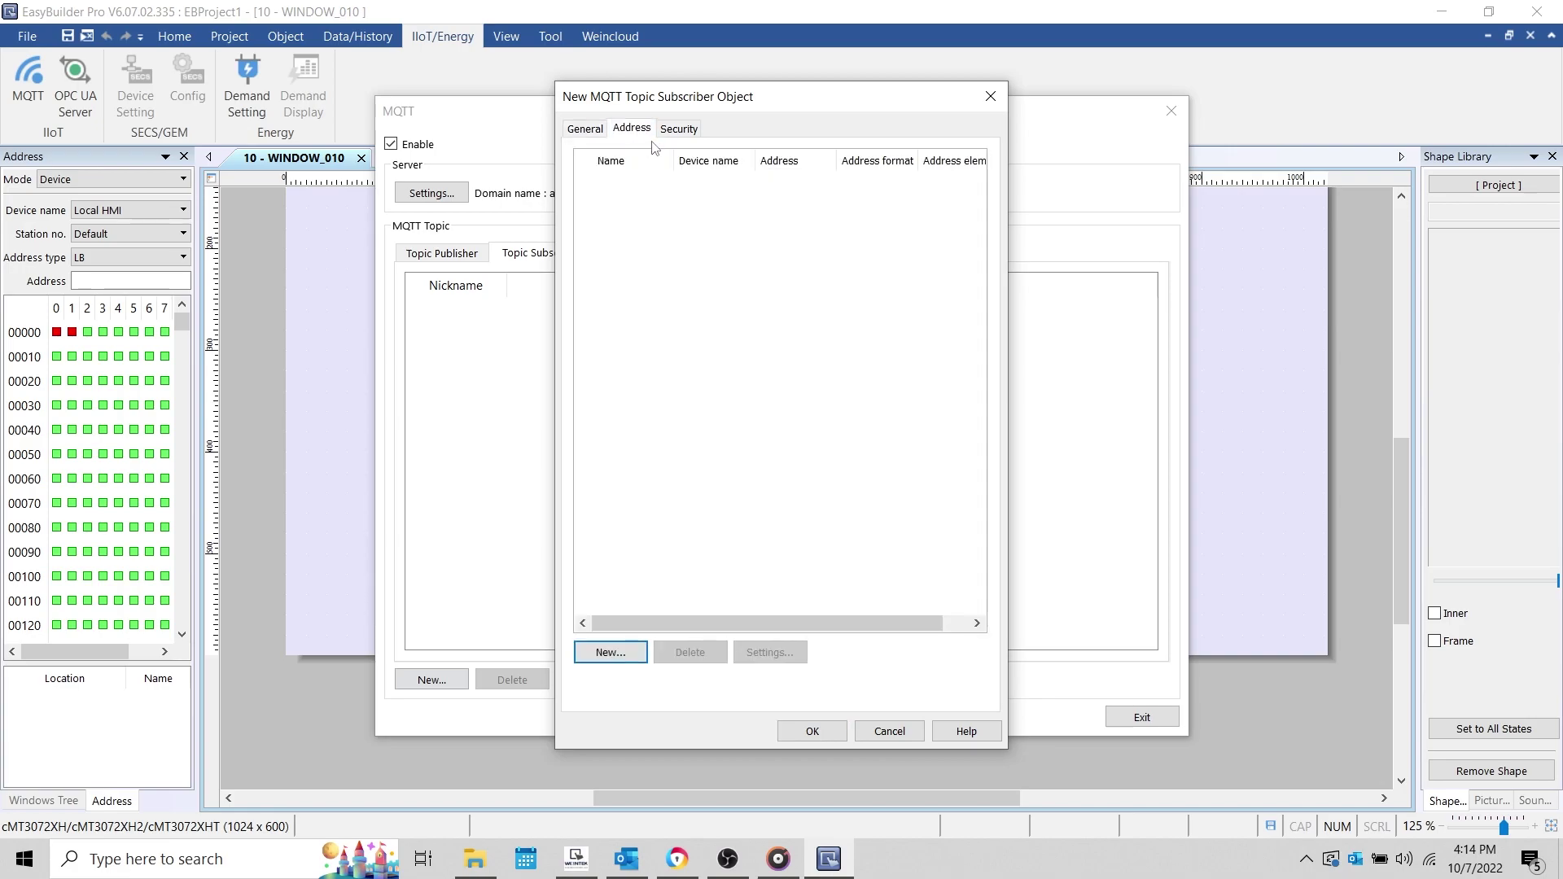
{"action": "left_click", "coordinate": [634, 661]}
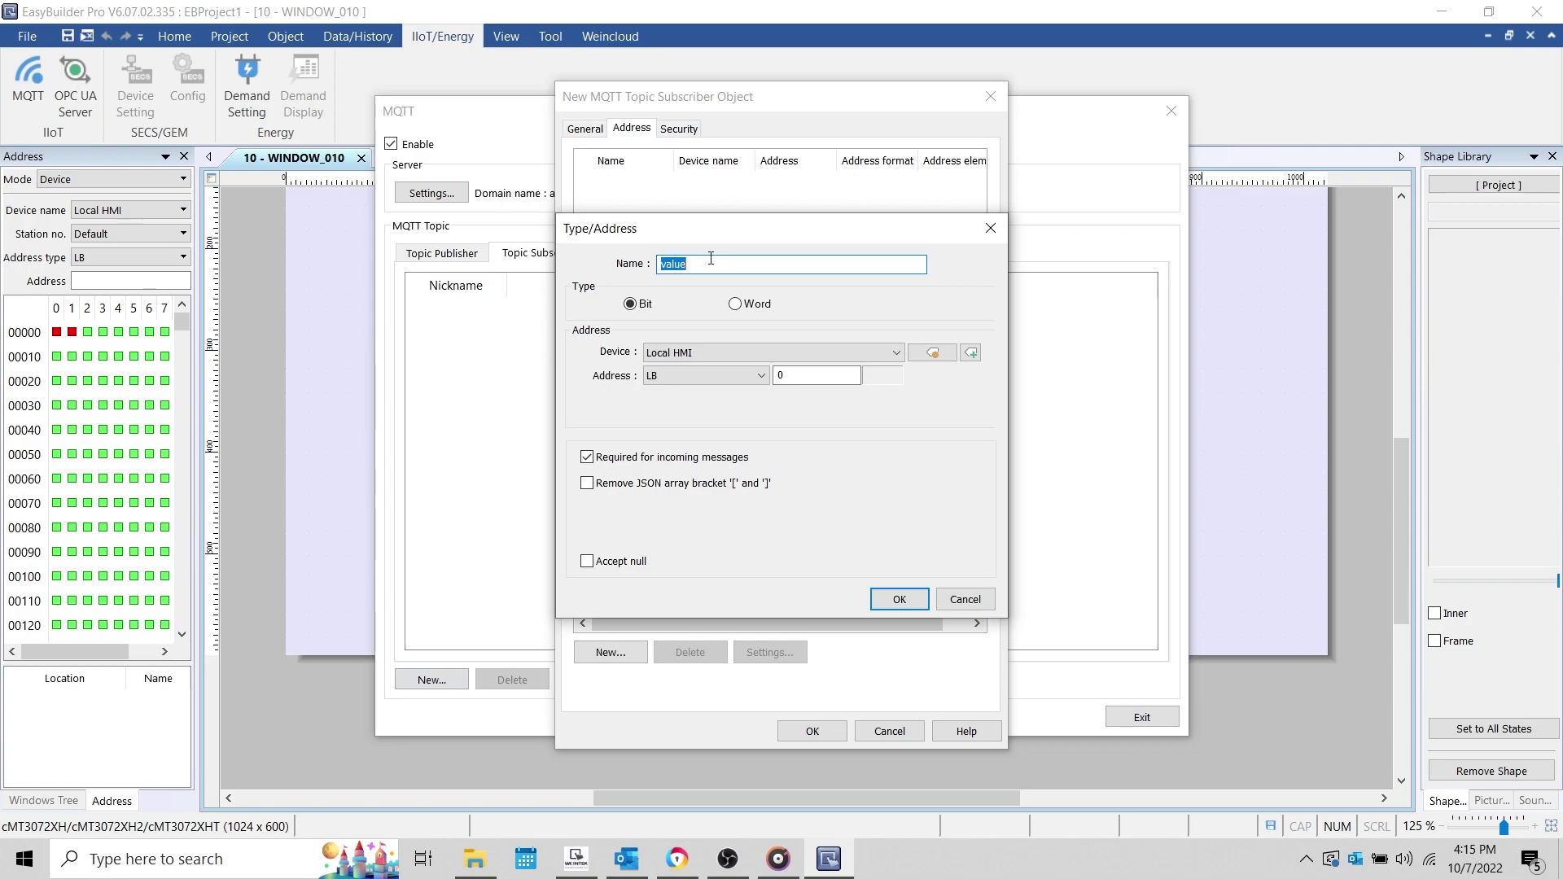
{"action": "type", "text": "DATA"}
{"action": "left_click", "coordinate": [587, 483]}
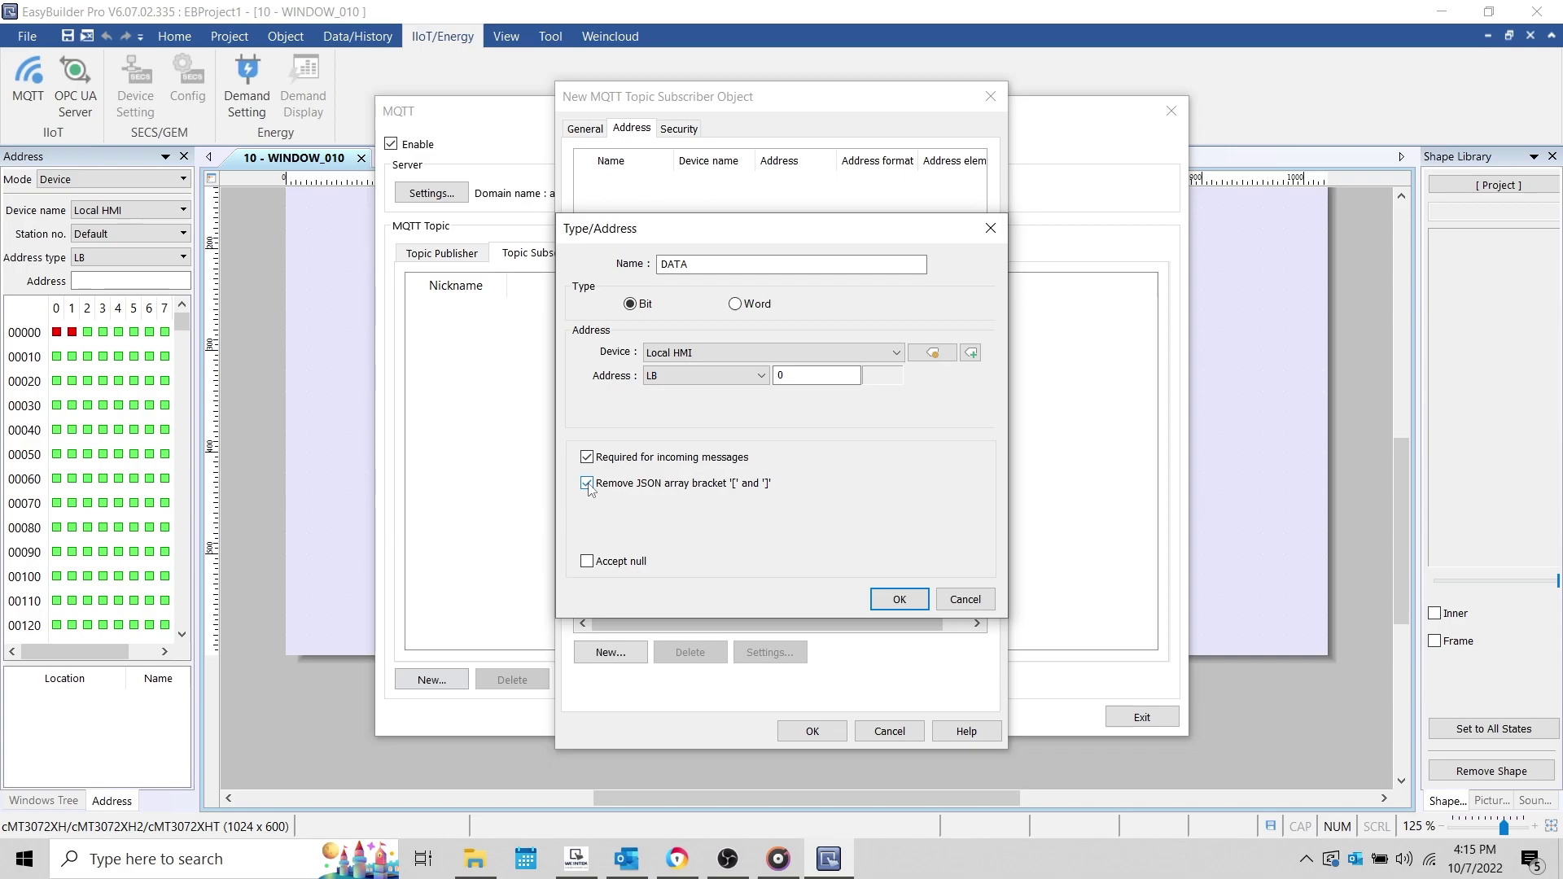
{"action": "left_click", "coordinate": [587, 562]}
{"action": "left_click", "coordinate": [588, 484]}
{"action": "double_click", "coordinate": [786, 376]}
{"action": "type", "text": "2"}
{"action": "left_click", "coordinate": [899, 600]}
{"action": "left_click", "coordinate": [806, 733]}
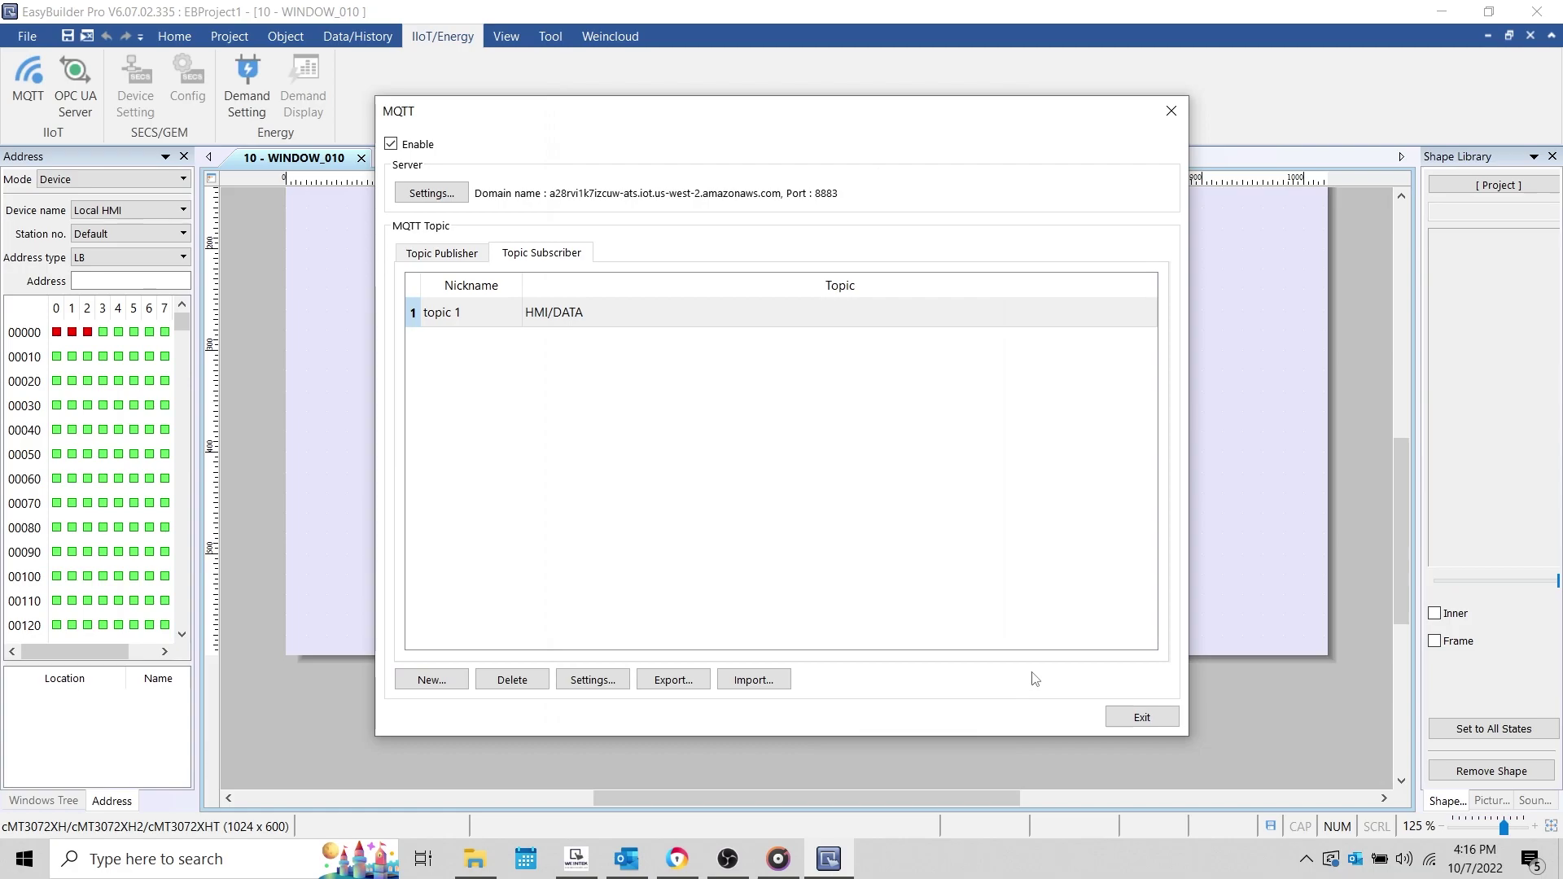
Step: Close the MQTT settings and place a toggle switch near the window's top-left
{"action": "left_click", "coordinate": [1142, 718]}
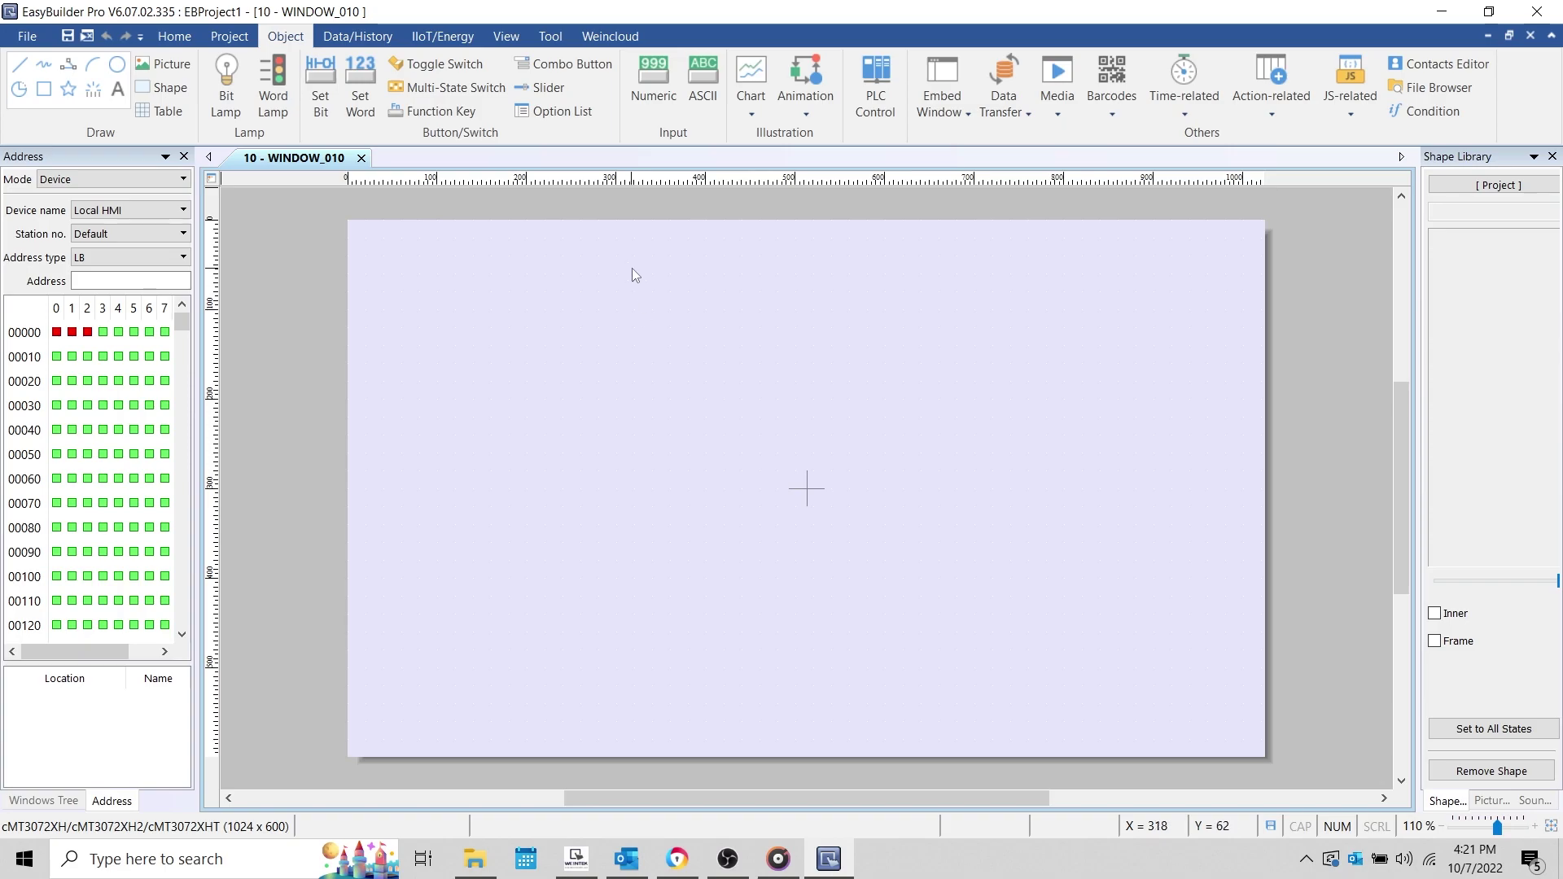
{"action": "left_click", "coordinate": [461, 63]}
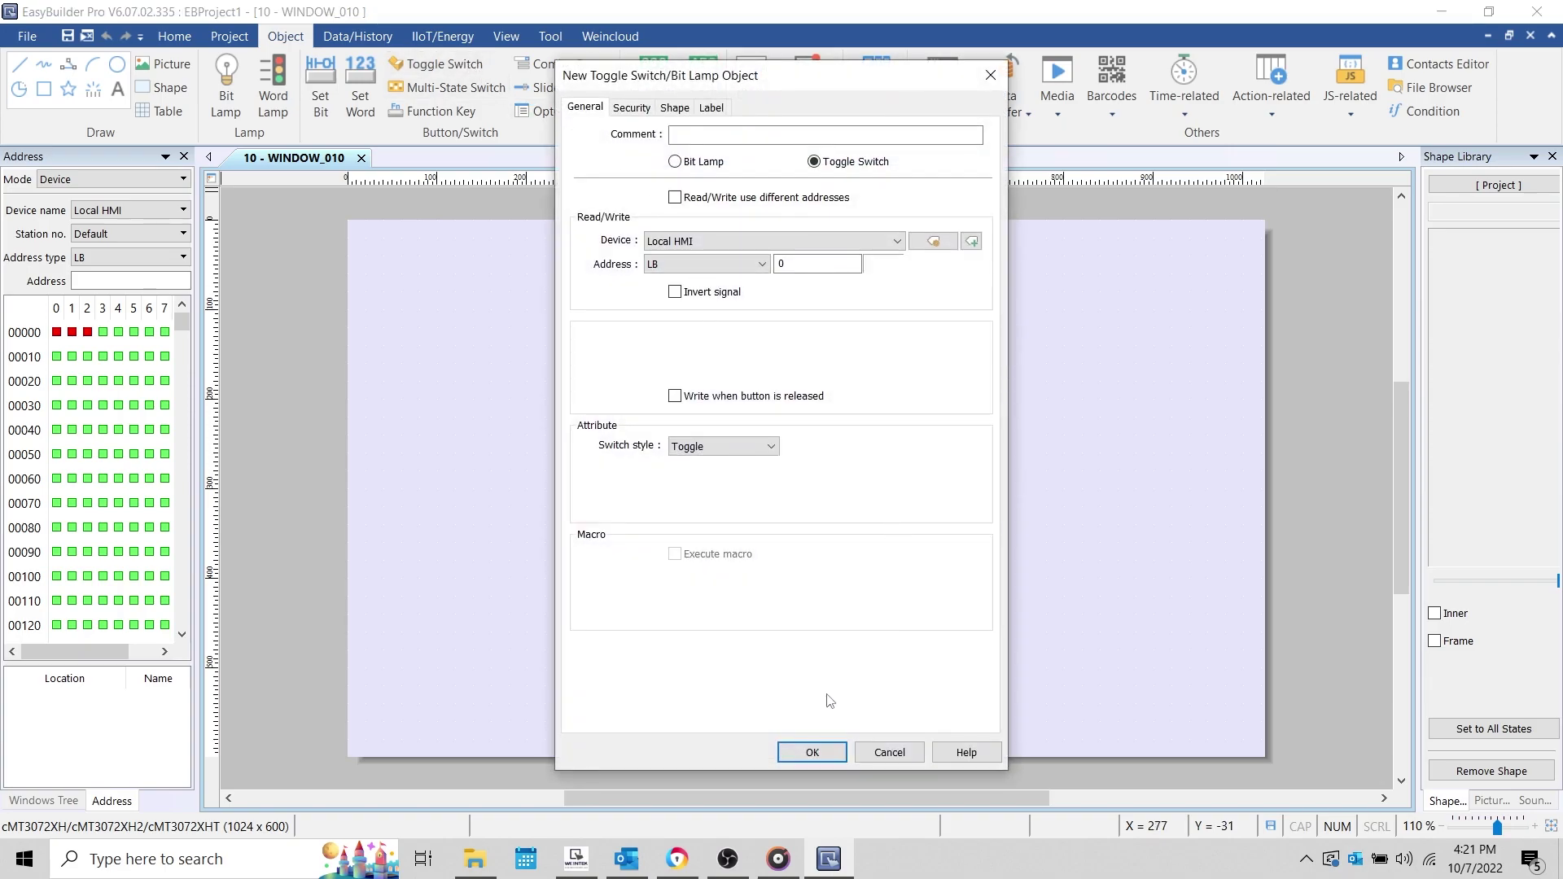
{"action": "left_click", "coordinate": [811, 753]}
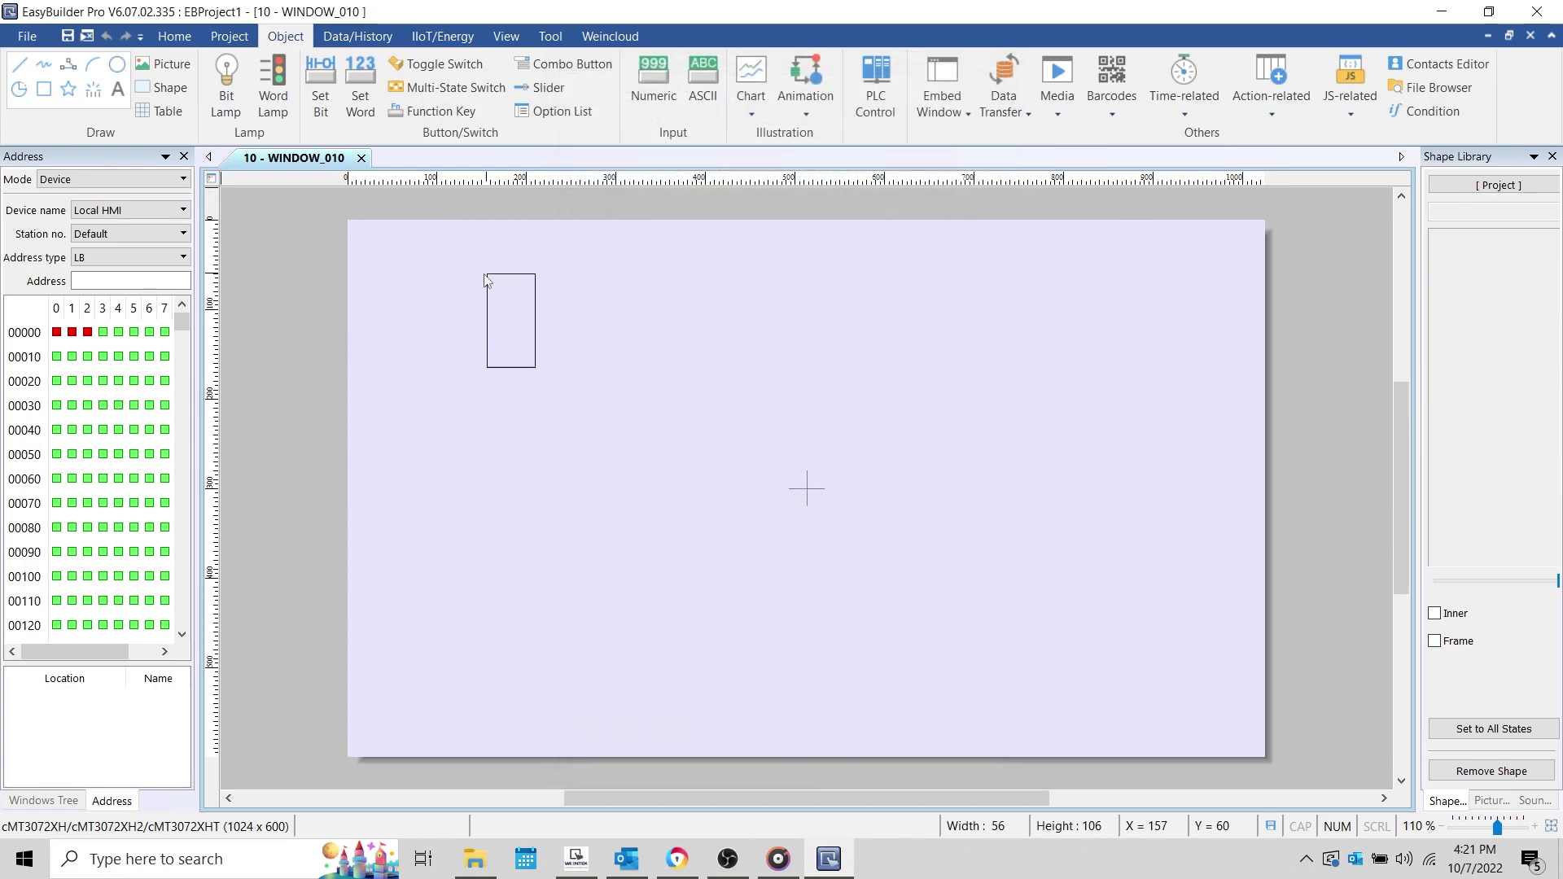
{"action": "left_click", "coordinate": [470, 273]}
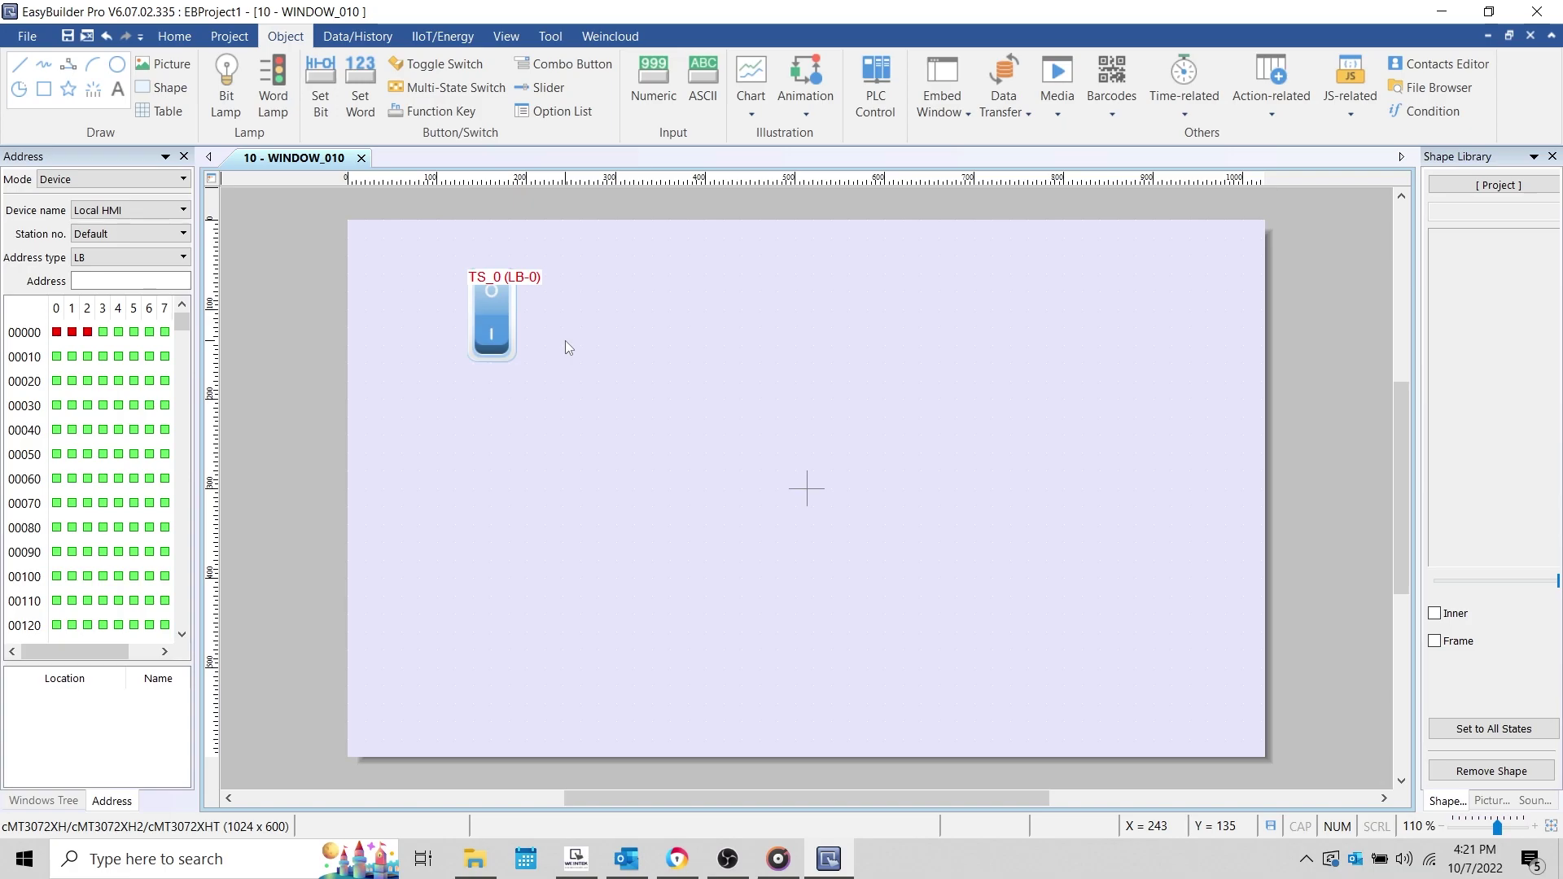
Step: Place a bit lamp on LB-2 to the right of the switch
{"action": "left_click", "coordinate": [447, 67]}
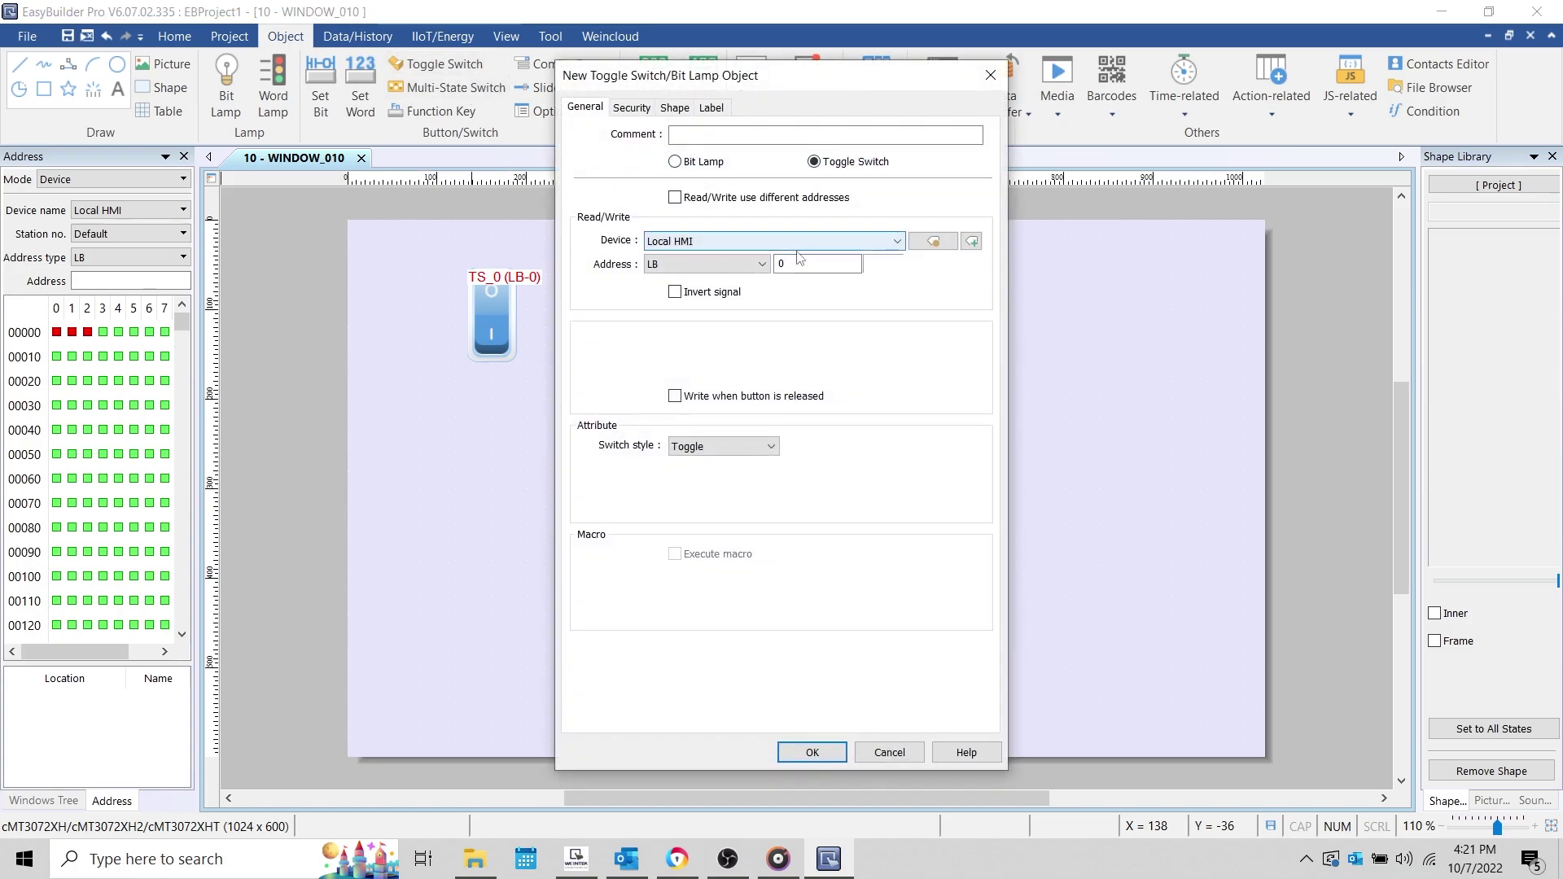
{"action": "left_click", "coordinate": [802, 263]}
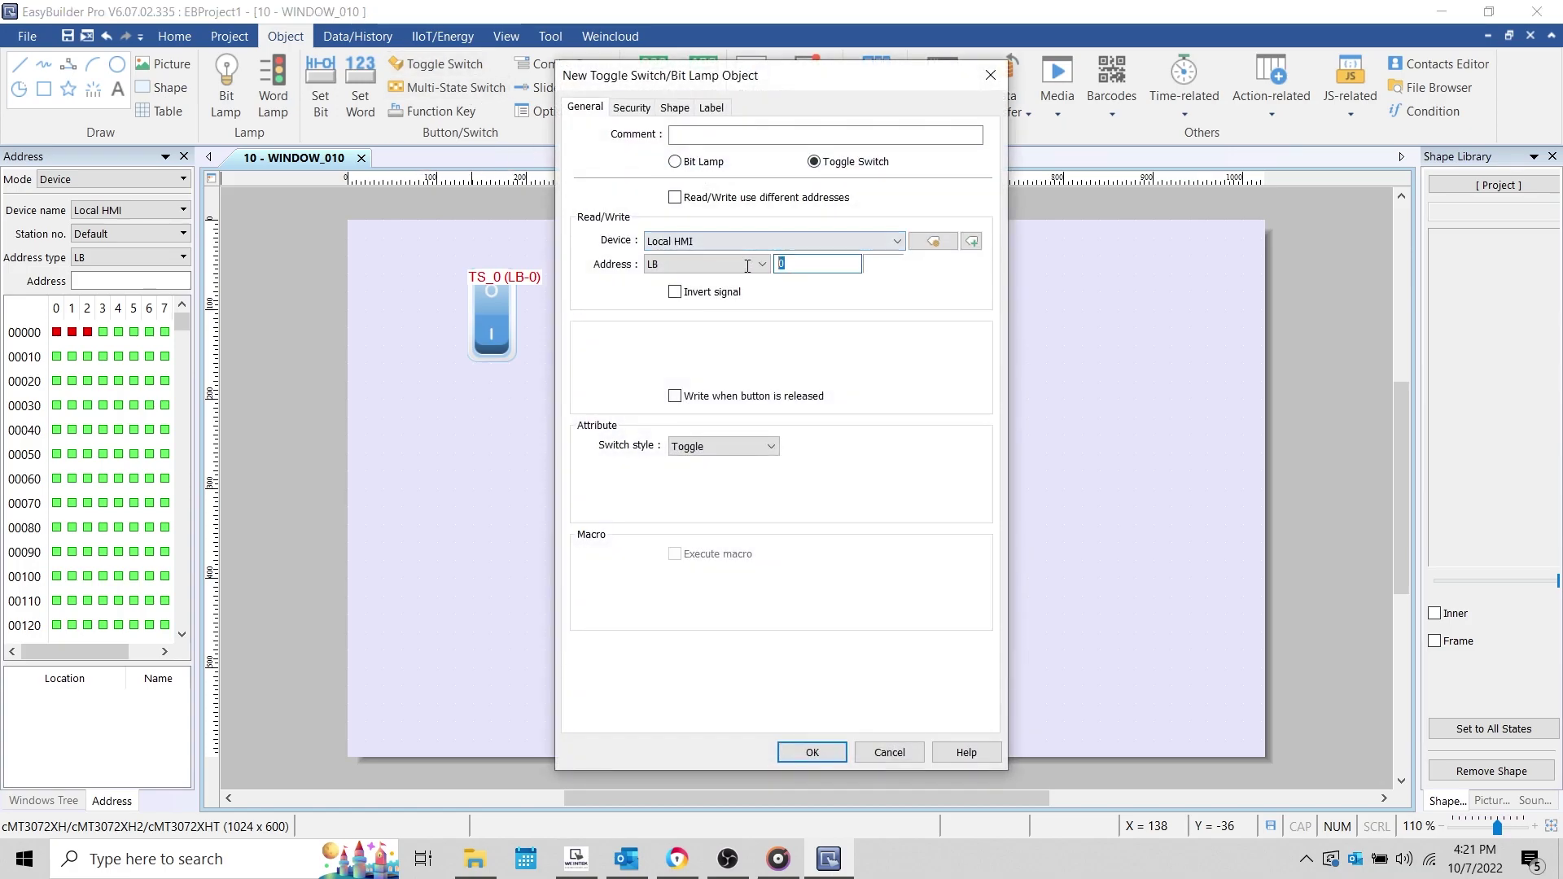
{"action": "type", "text": "2"}
{"action": "left_click", "coordinate": [698, 163]}
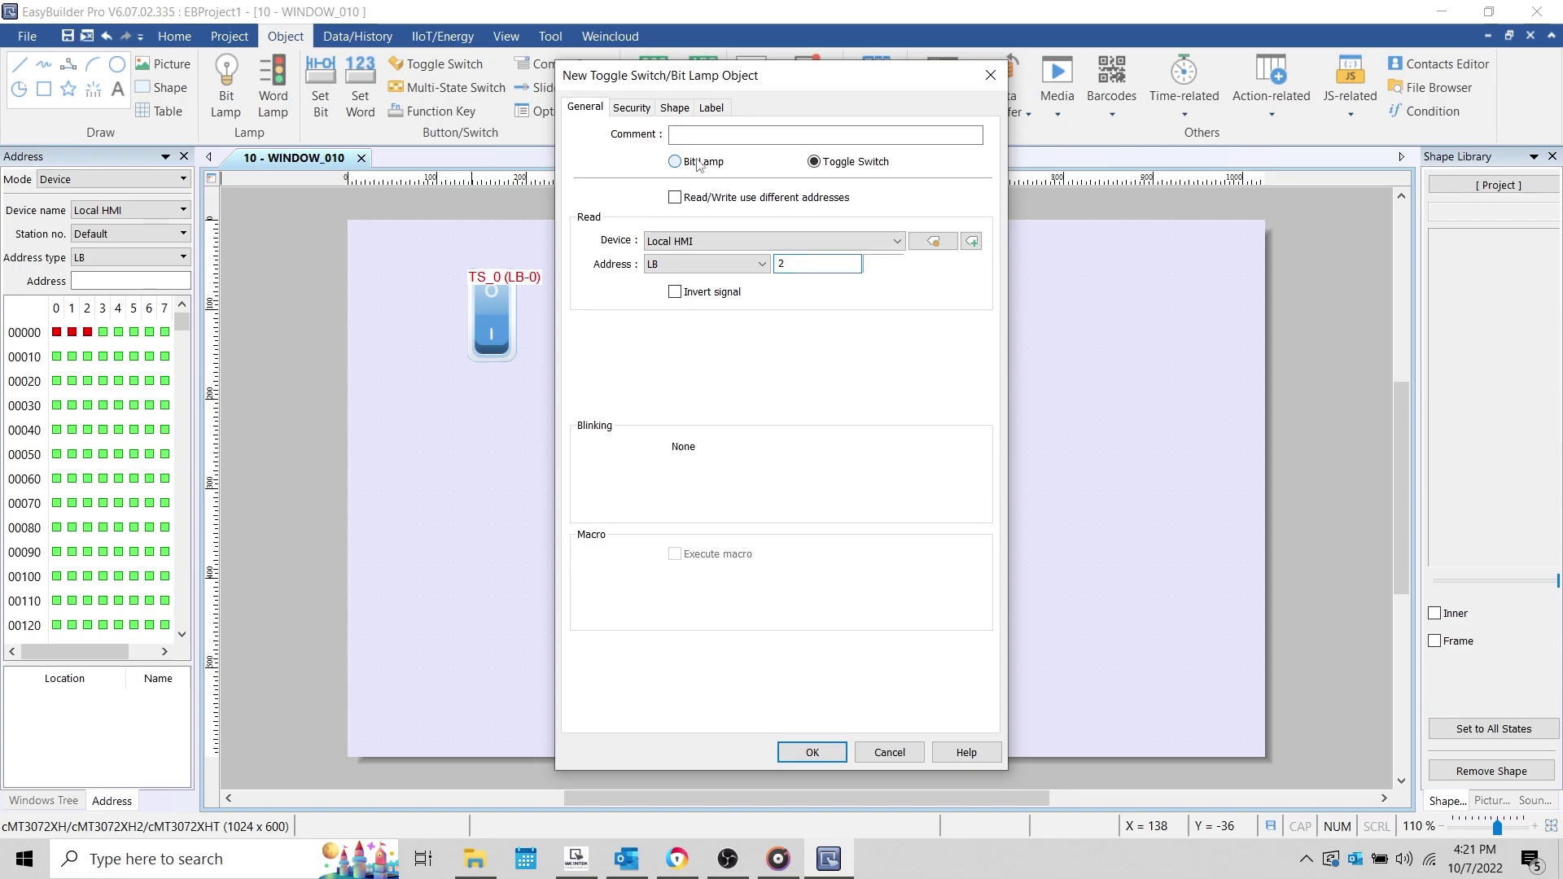
{"action": "left_click", "coordinate": [824, 753]}
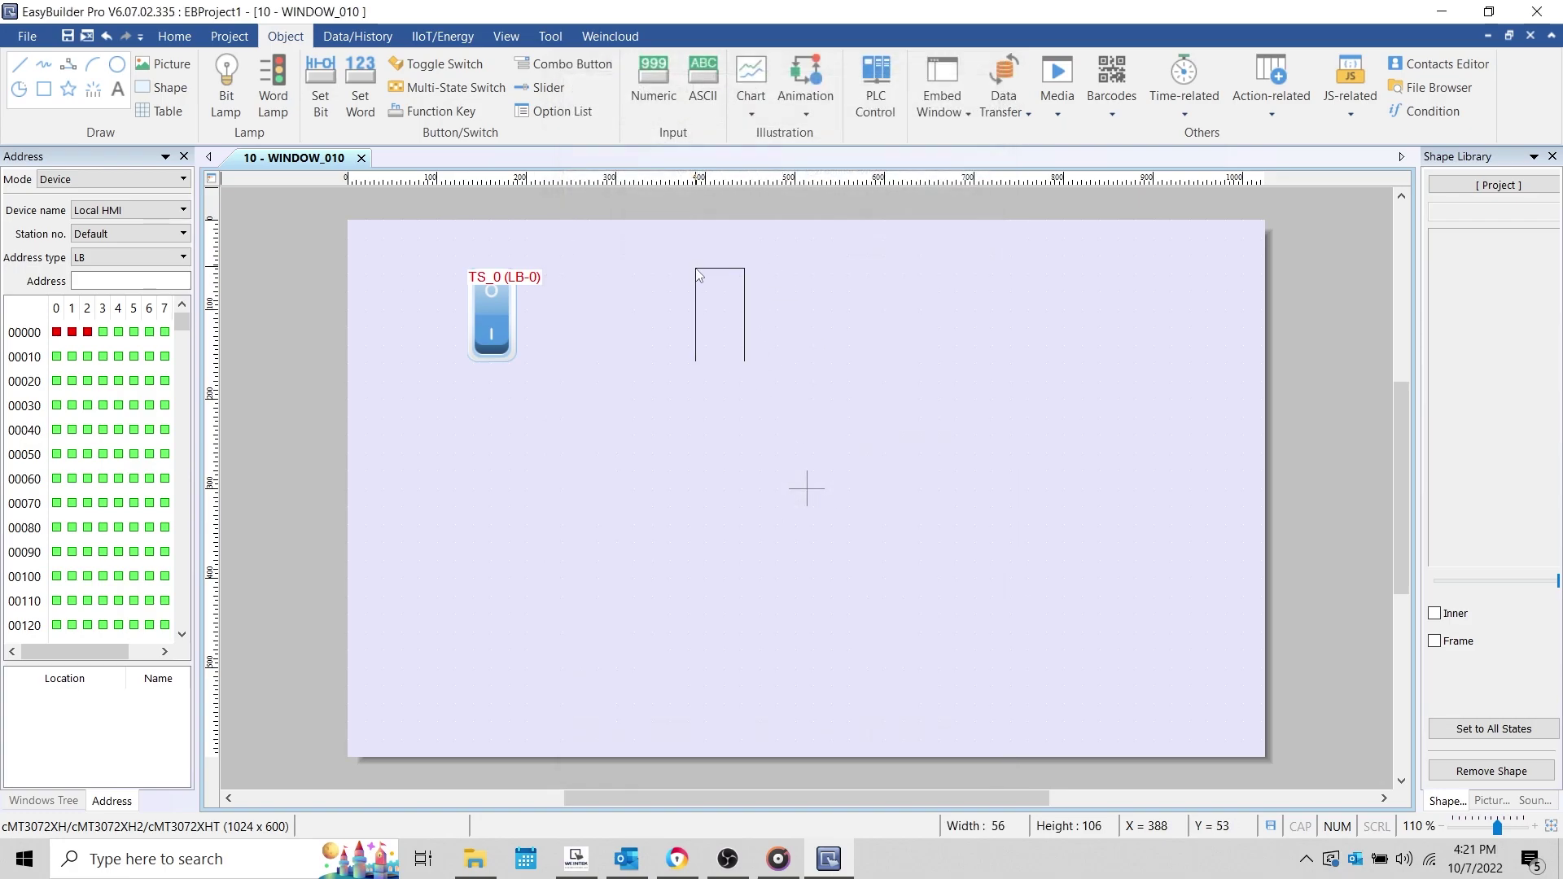
{"action": "left_click", "coordinate": [696, 270]}
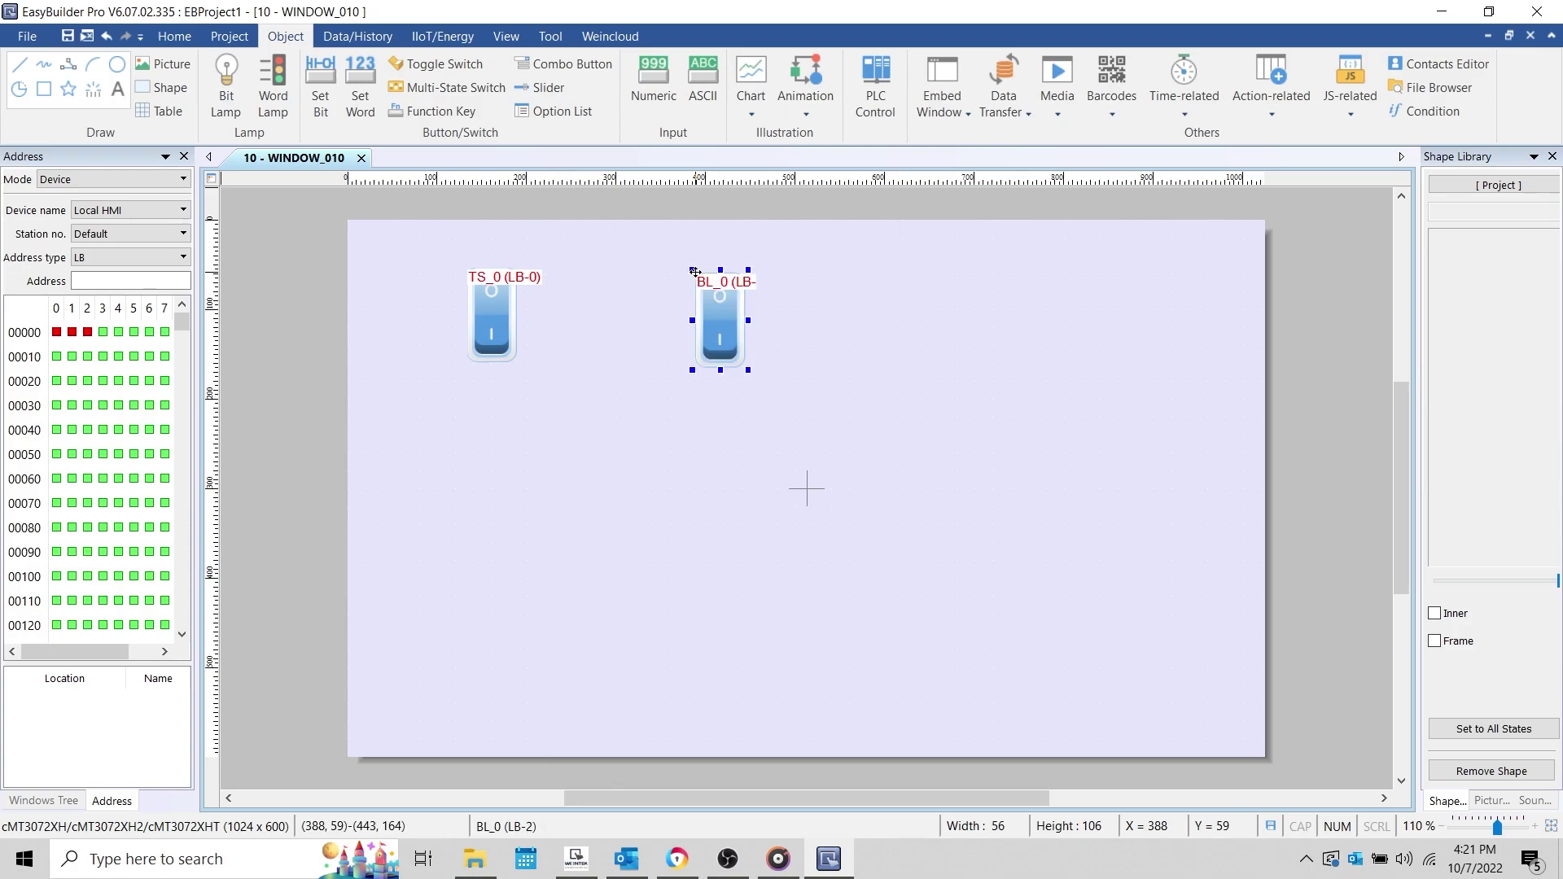
{"action": "left_click", "coordinate": [601, 370]}
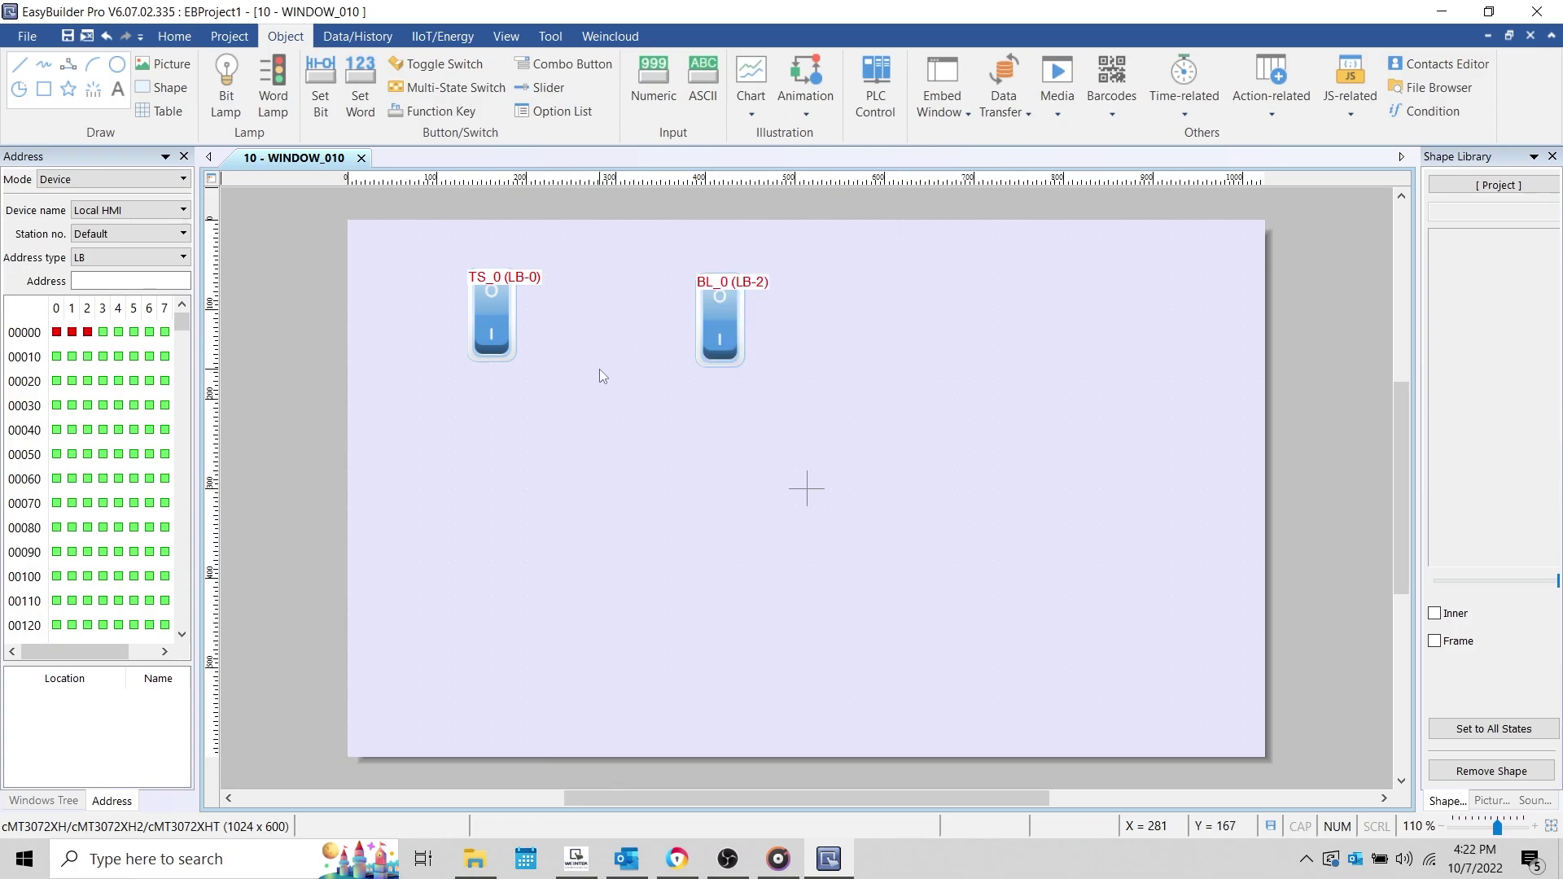
Step: Add numeric objects on LW-0 below the switch and LW-1 below the lamp
{"action": "left_click", "coordinate": [663, 106]}
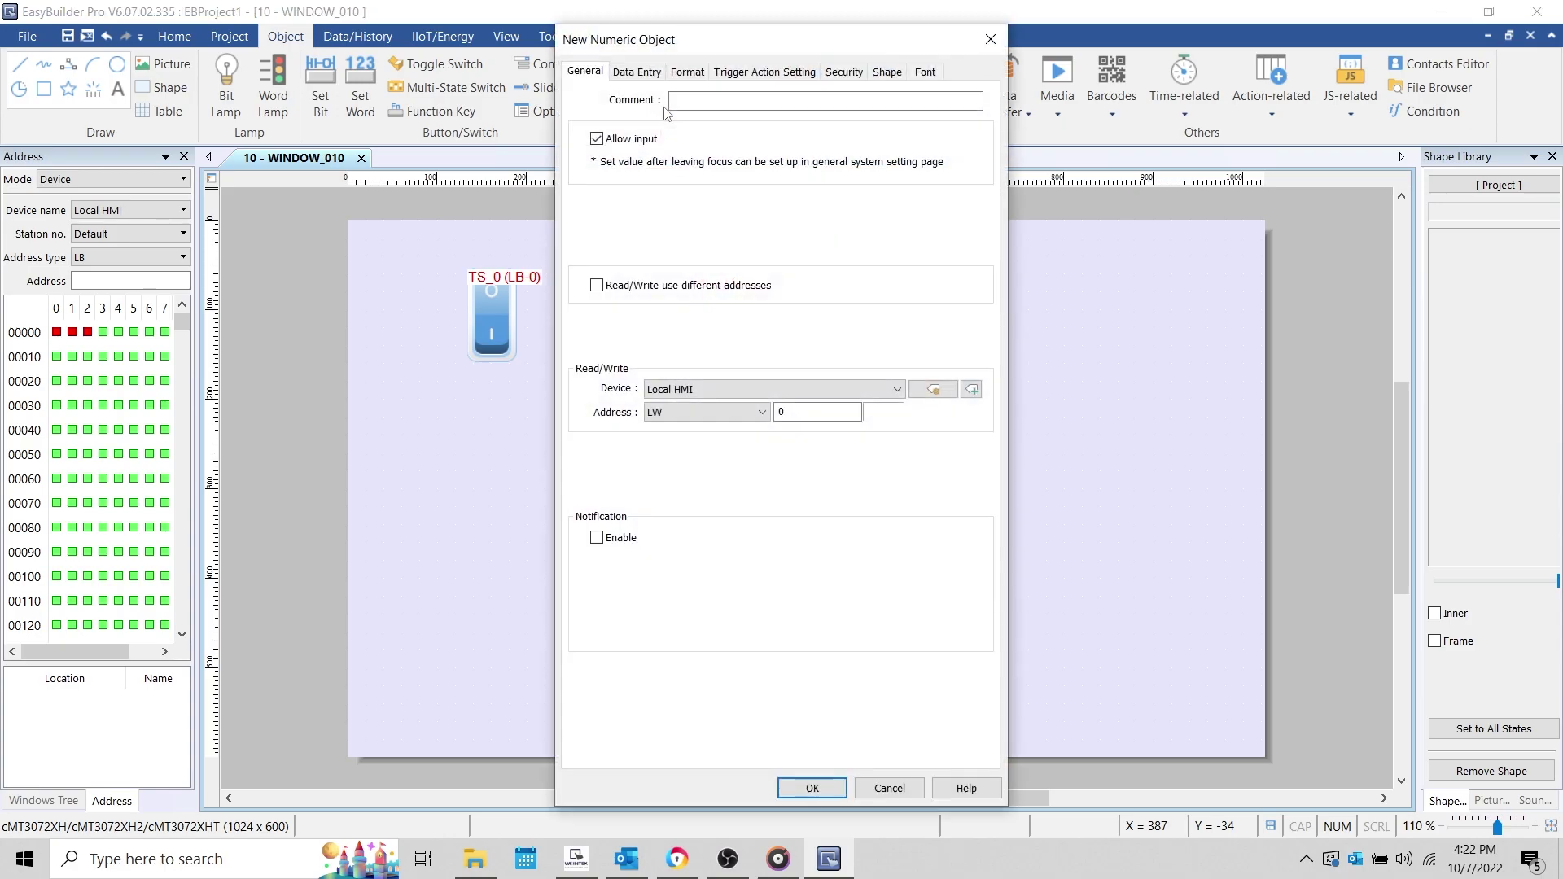
{"action": "left_click", "coordinate": [788, 411]}
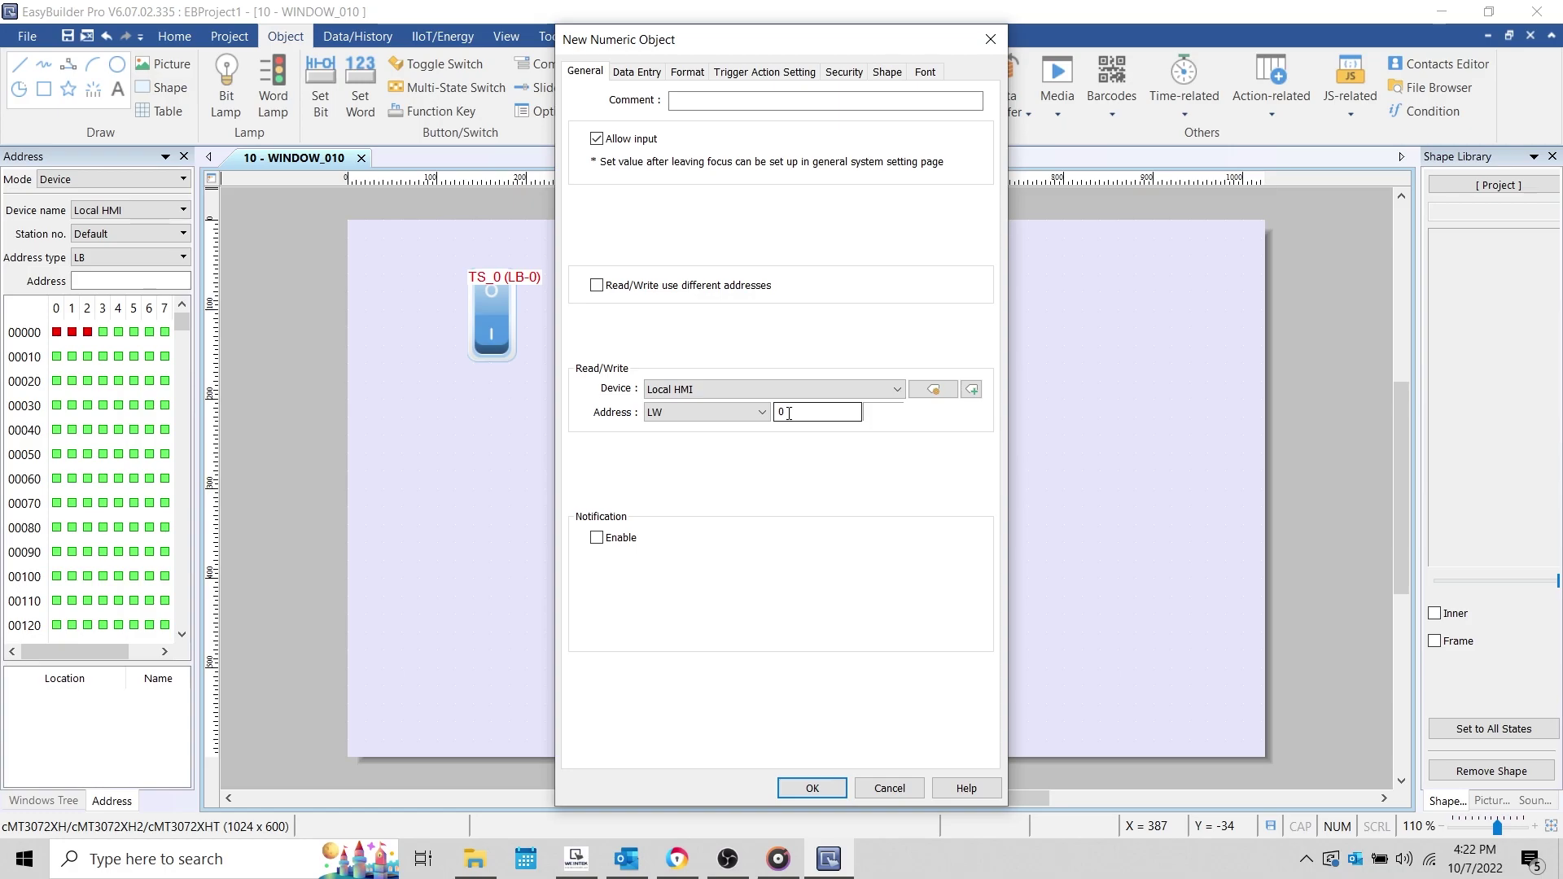
{"action": "left_click", "coordinate": [811, 787]}
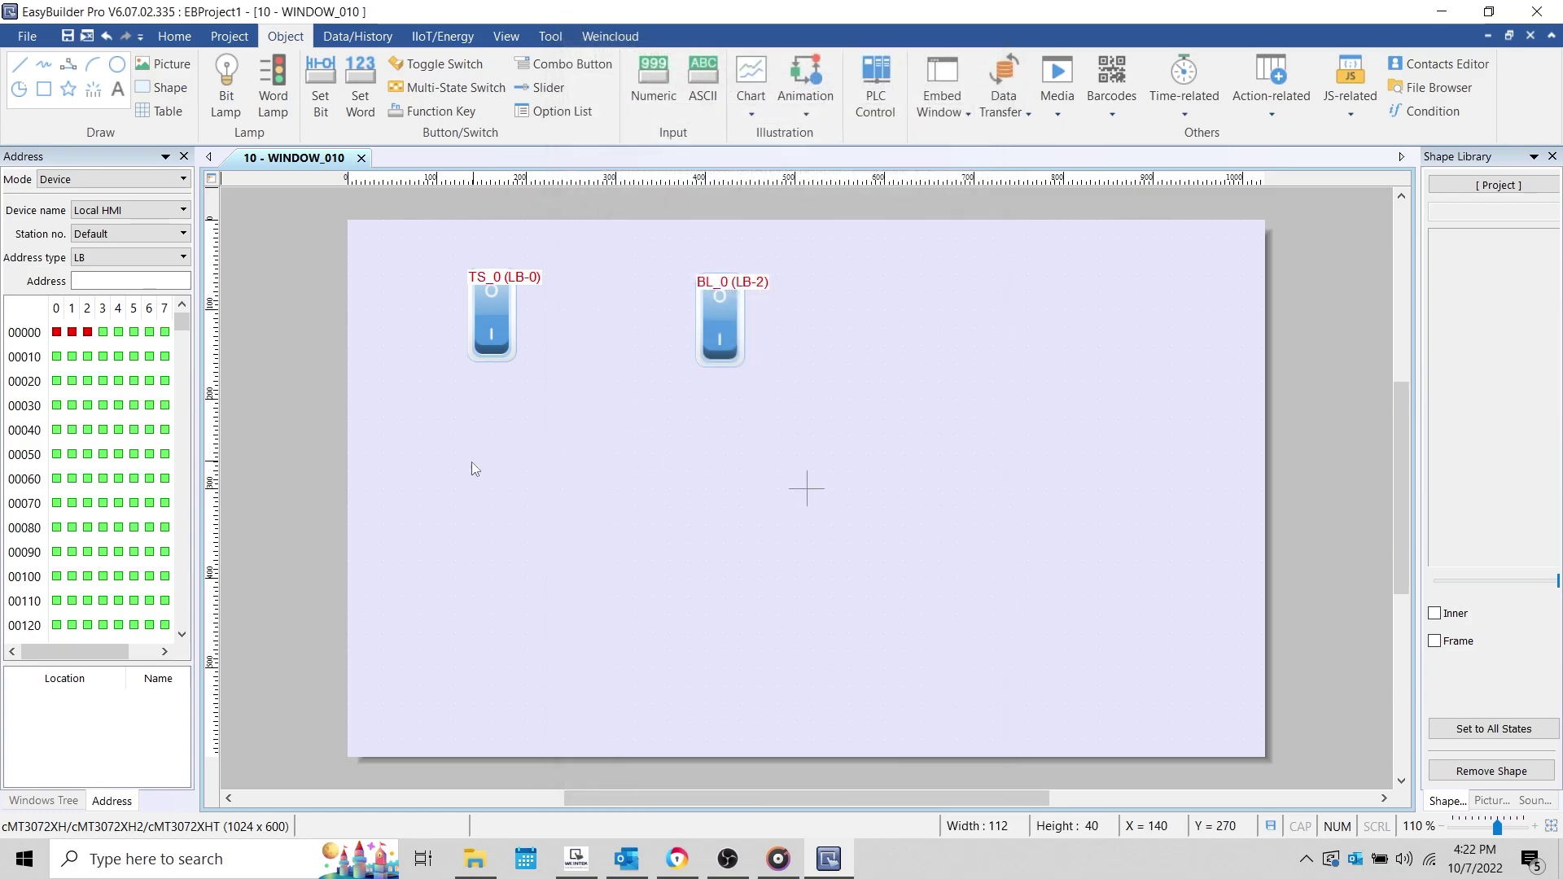
{"action": "left_click", "coordinate": [521, 489]}
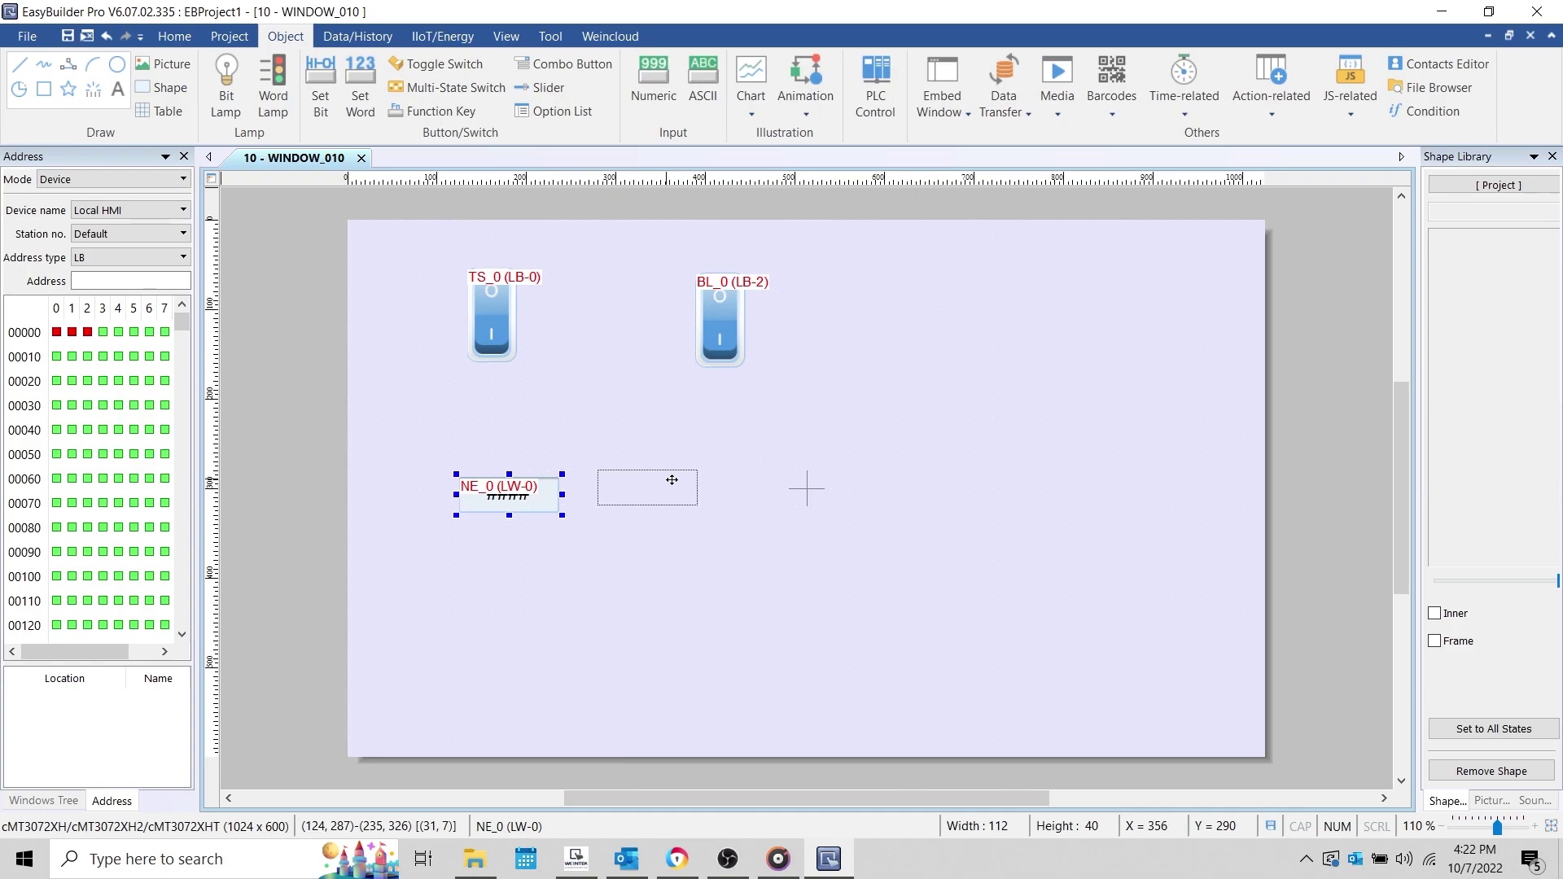
{"action": "left_click", "coordinate": [741, 481]}
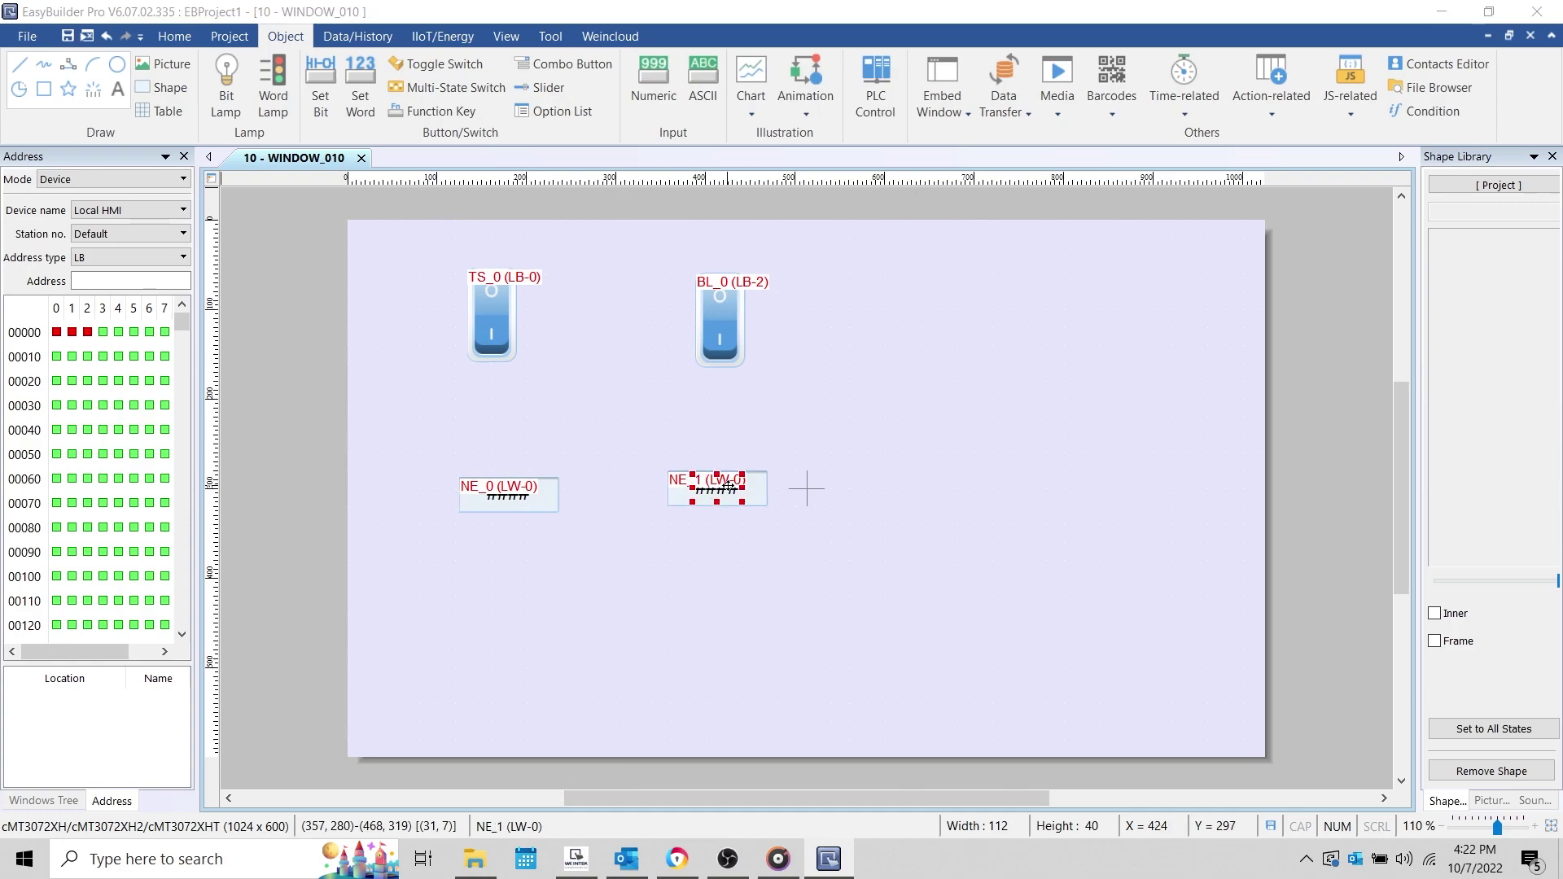
{"action": "double_click", "coordinate": [728, 486]}
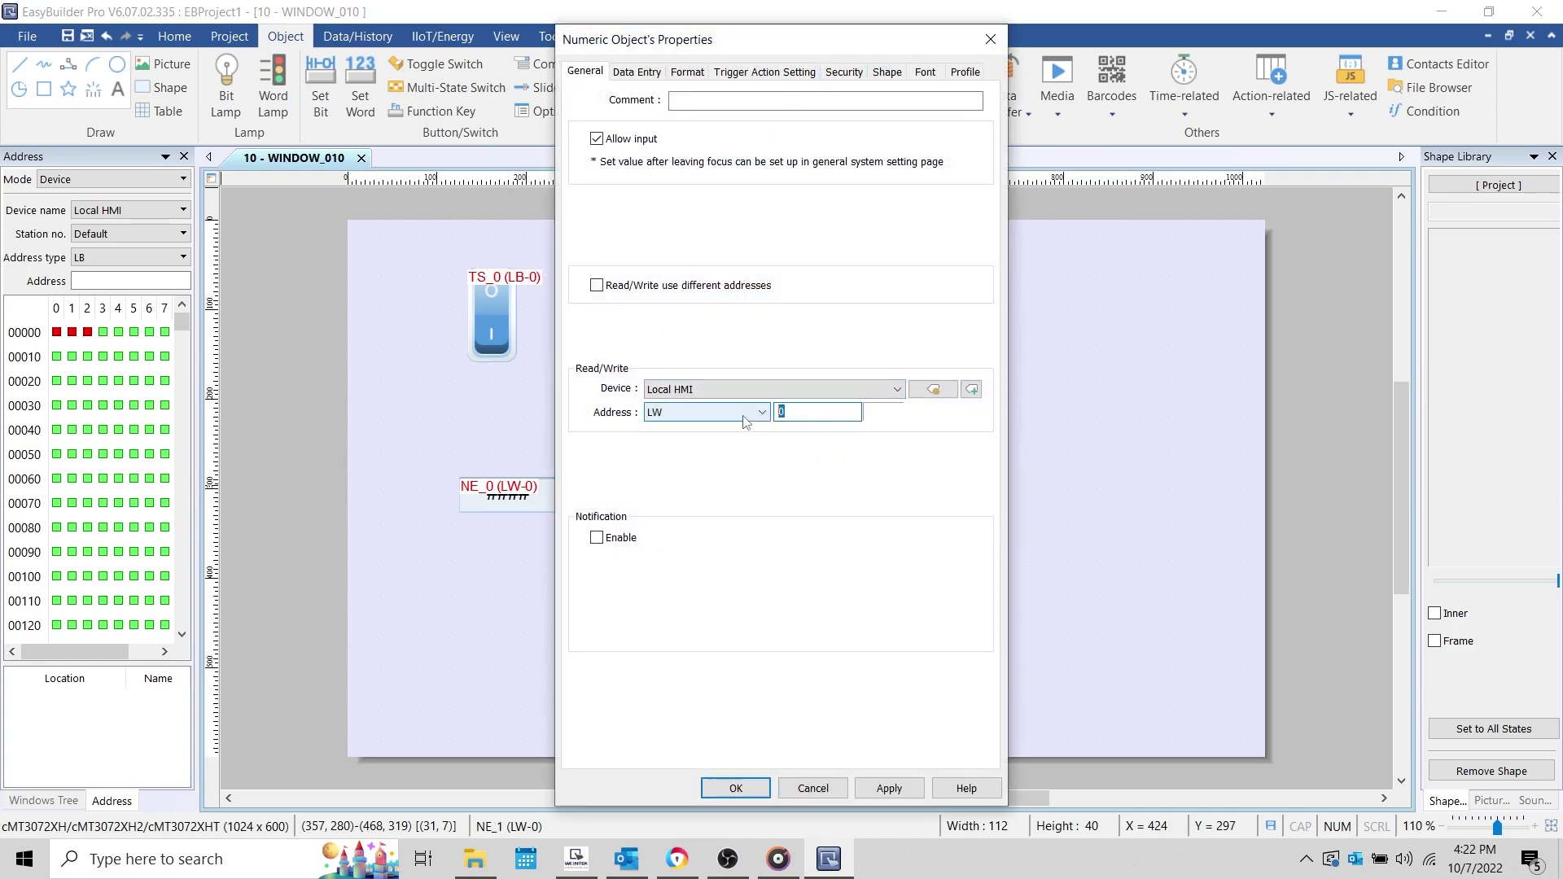
{"action": "type", "text": "1"}
{"action": "key", "text": "Return"}
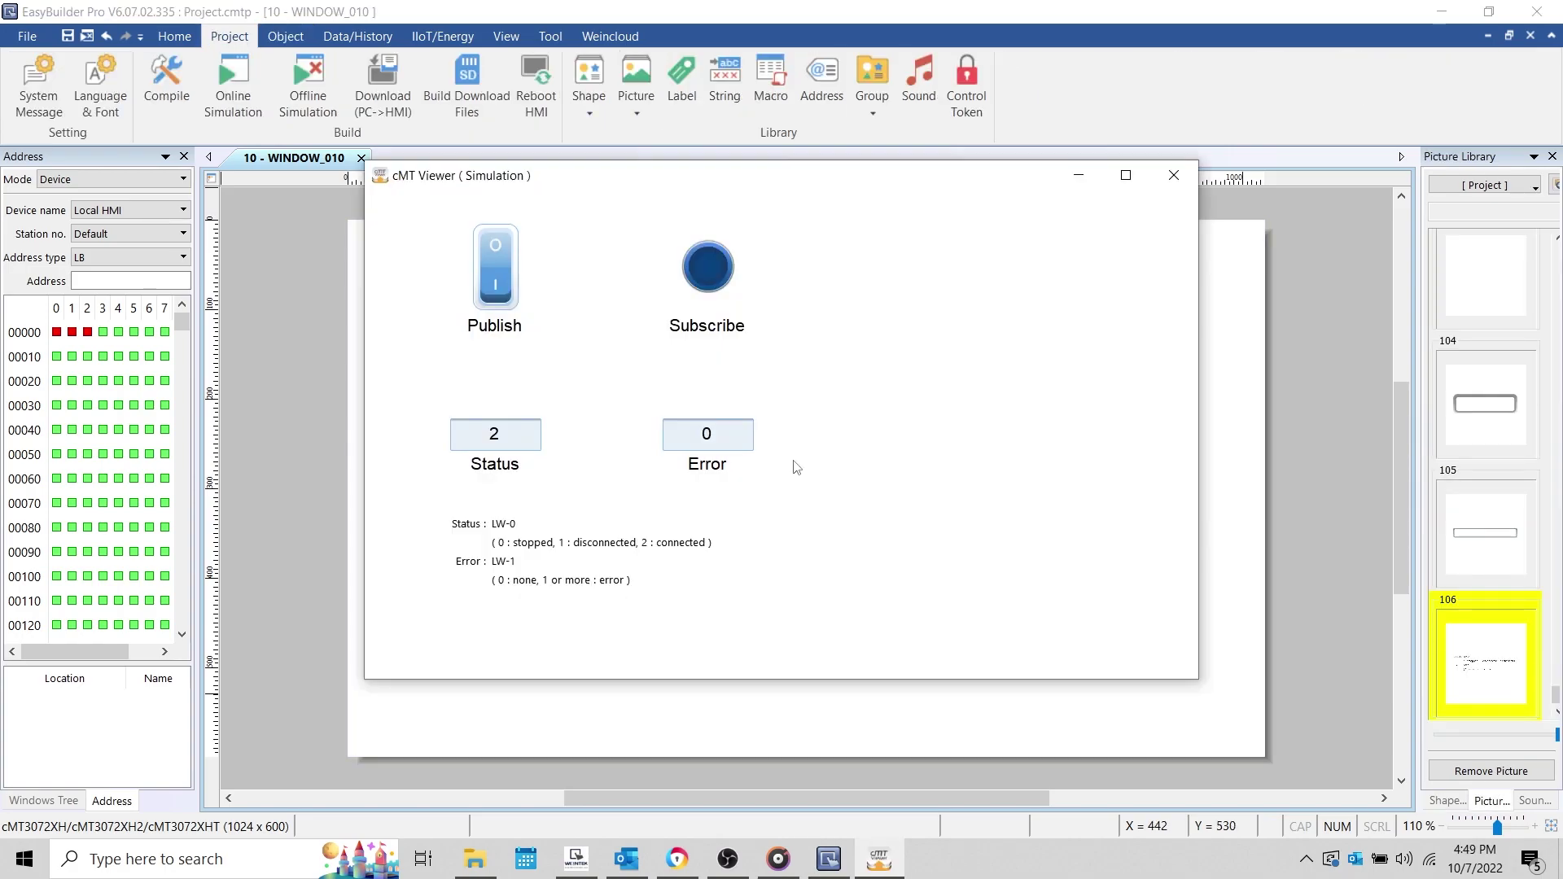
Step: Toggle the Publish switch on and off in simulation, checking the Subscribe lamp follows, then open the viewer's menu
{"action": "left_click", "coordinate": [500, 285]}
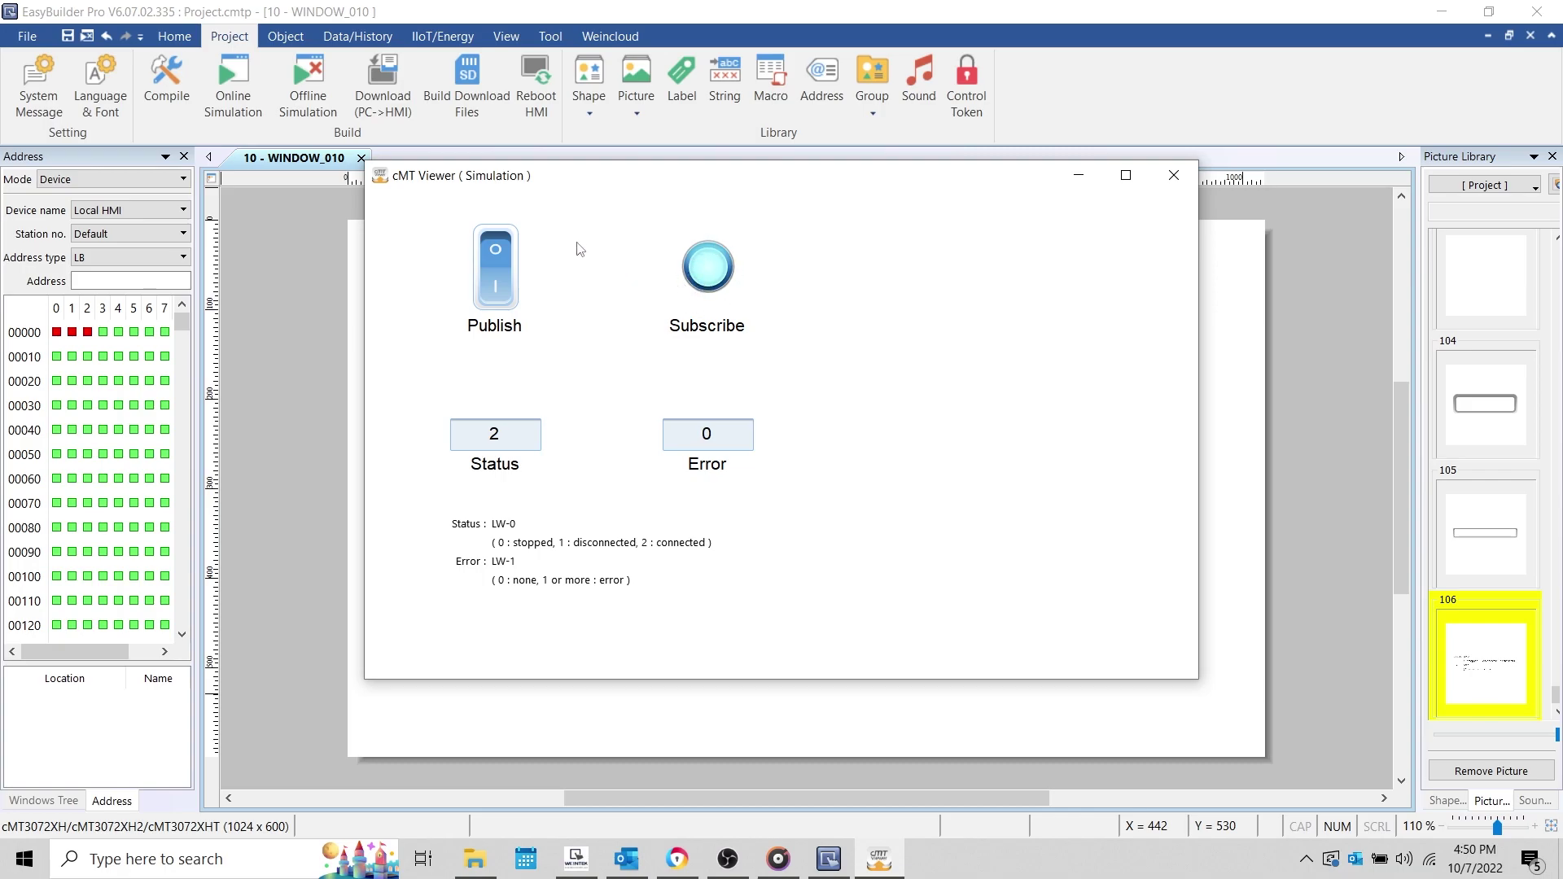
{"action": "left_click", "coordinate": [508, 253]}
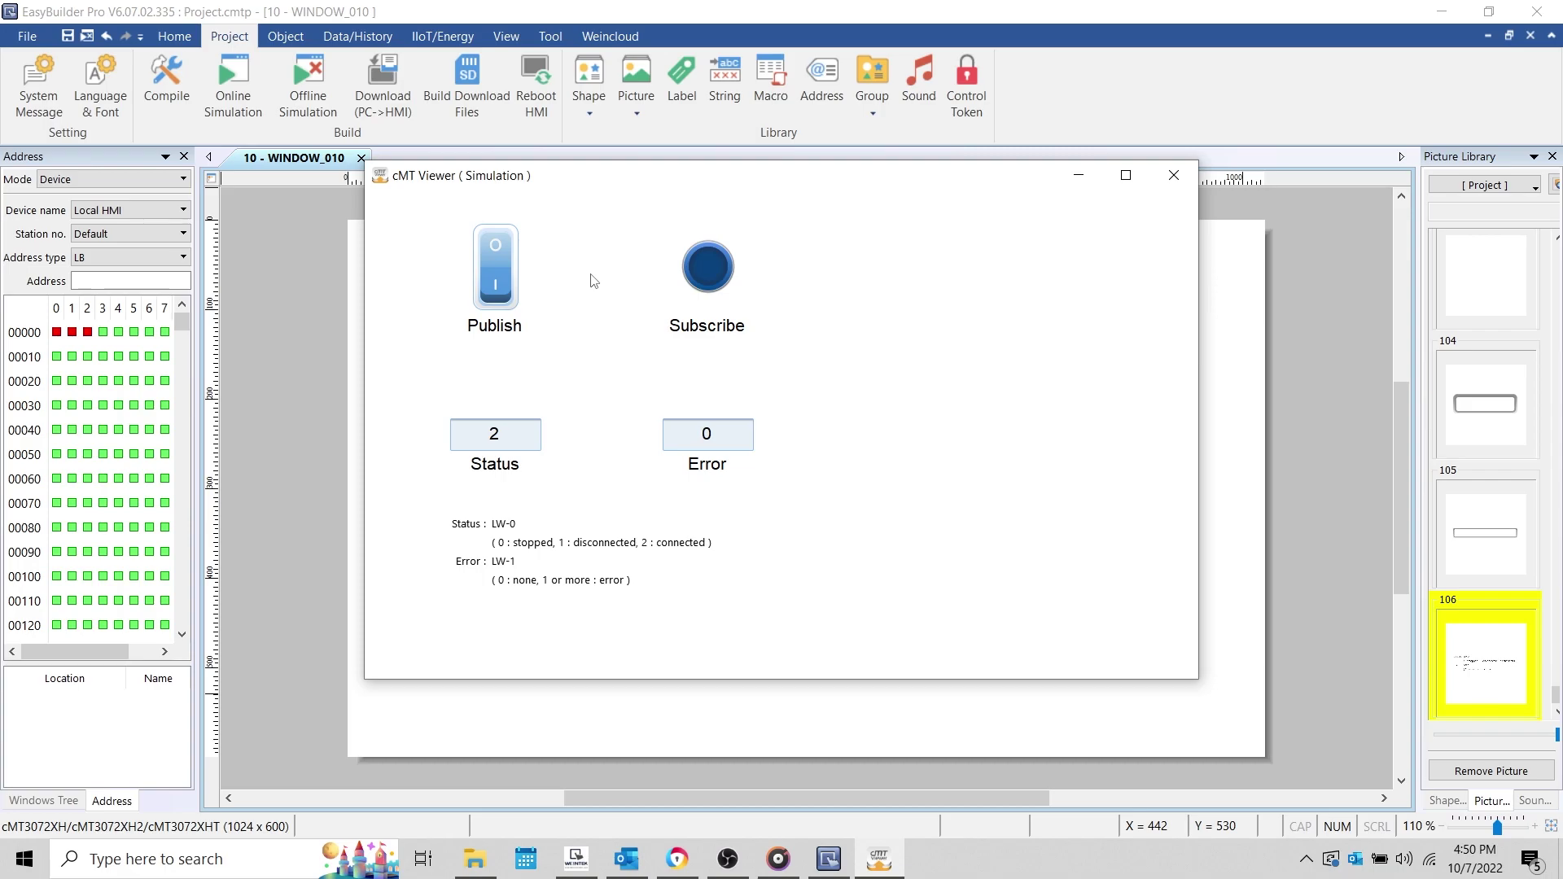
{"action": "right_click", "coordinate": [592, 280]}
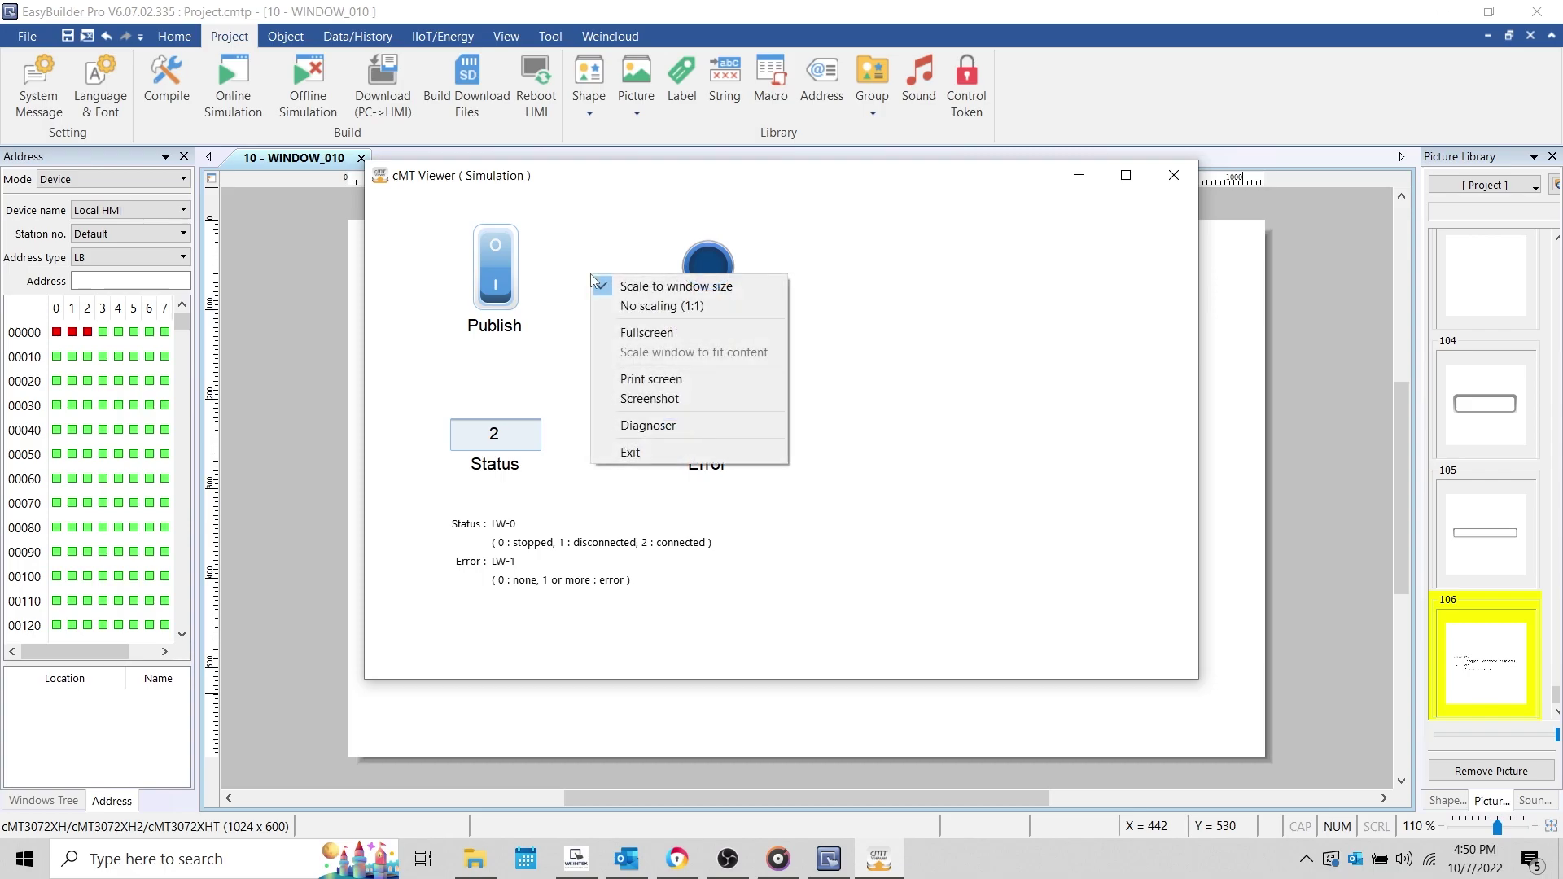
Step: Open cMT Diagnoser and review the MQTT Server status, Address mapping and Published message list
{"action": "left_click", "coordinate": [780, 421]}
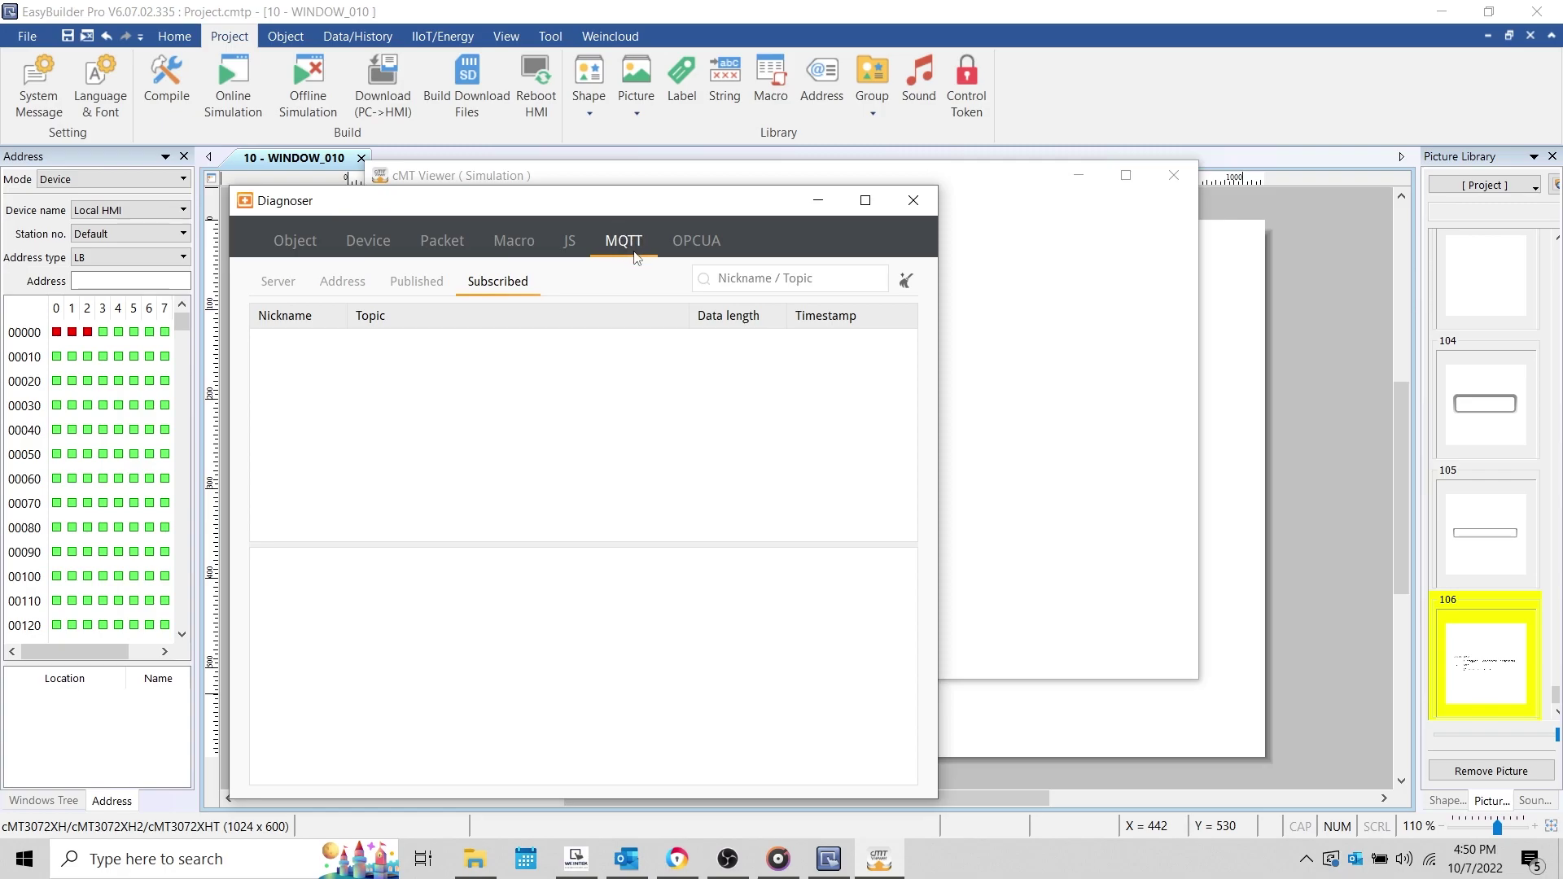
{"action": "left_click", "coordinate": [286, 288]}
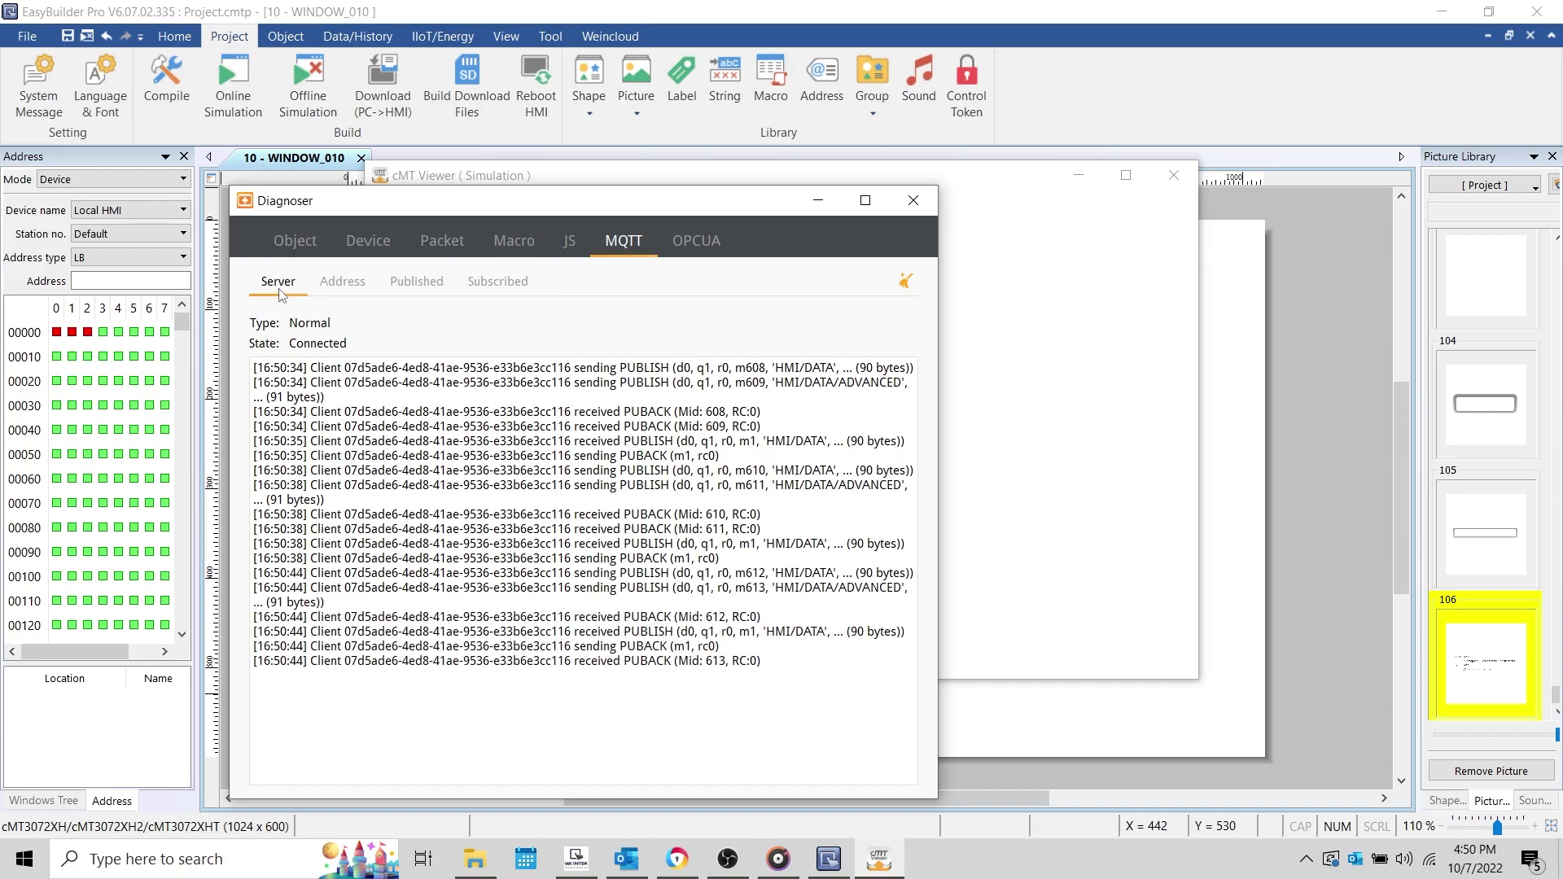
{"action": "left_click", "coordinate": [339, 288]}
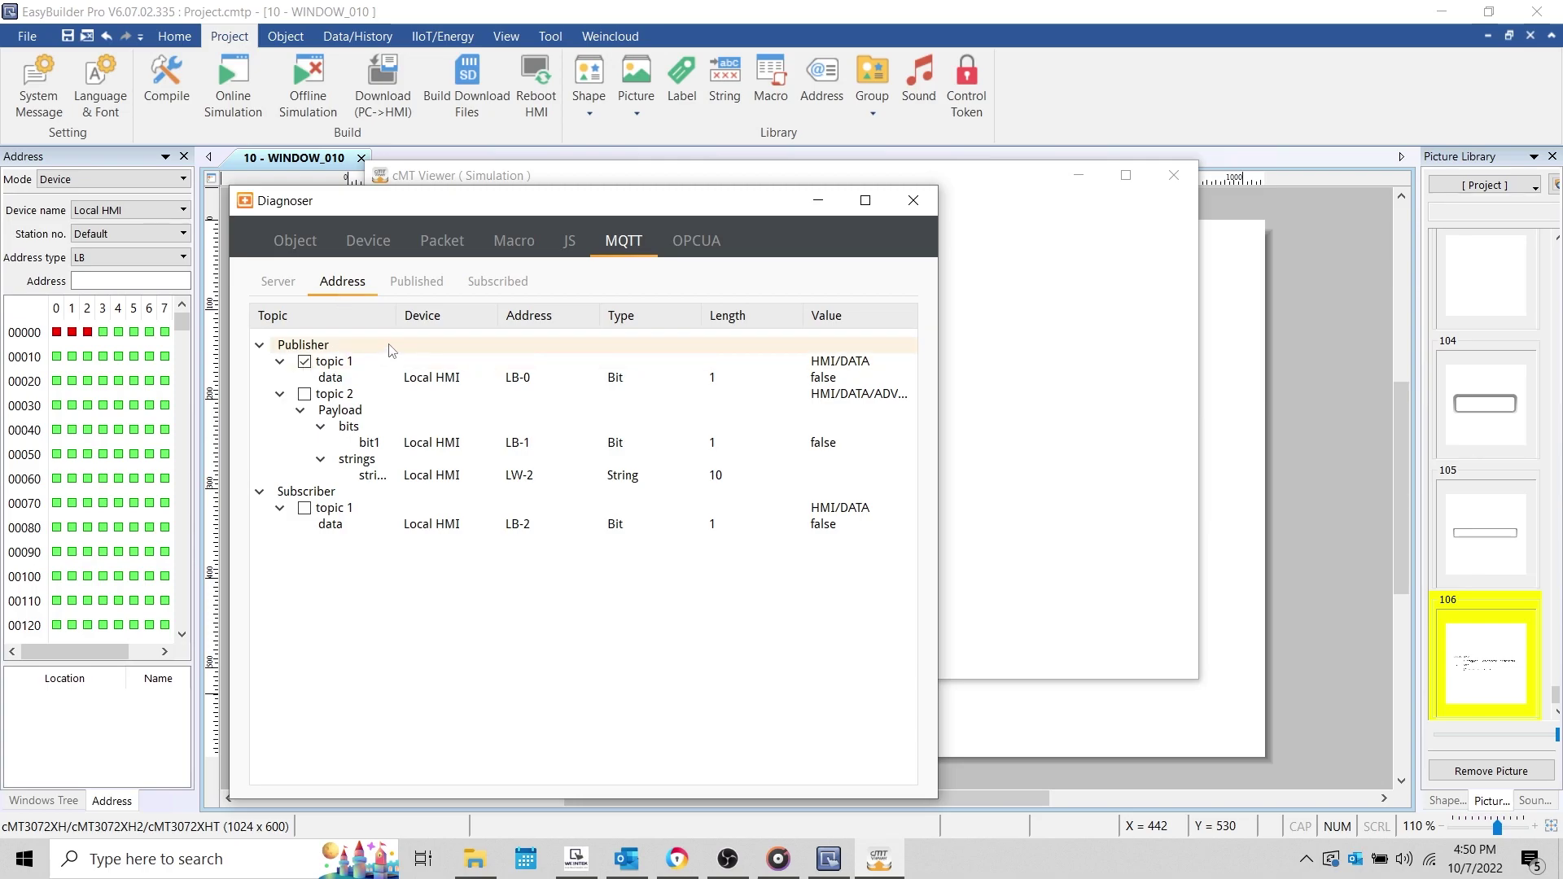
{"action": "left_click", "coordinate": [411, 285]}
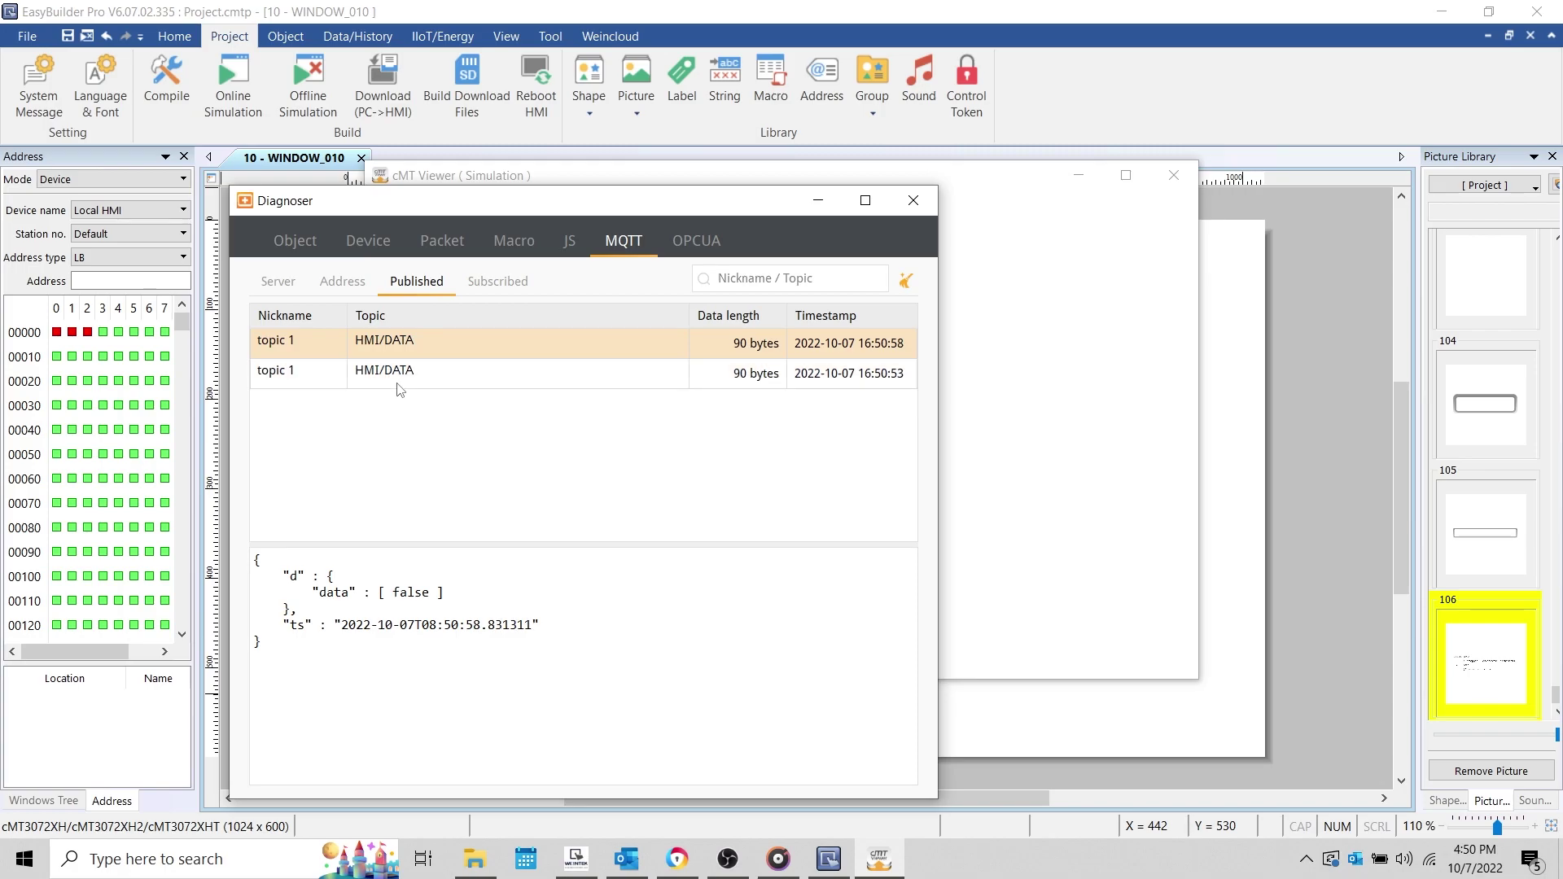
Step: Inspect the JSON payloads of the HMI/DATA messages from 16:50:53 onward, then clear the list
{"action": "left_click", "coordinate": [397, 383]}
{"action": "left_click", "coordinate": [412, 340]}
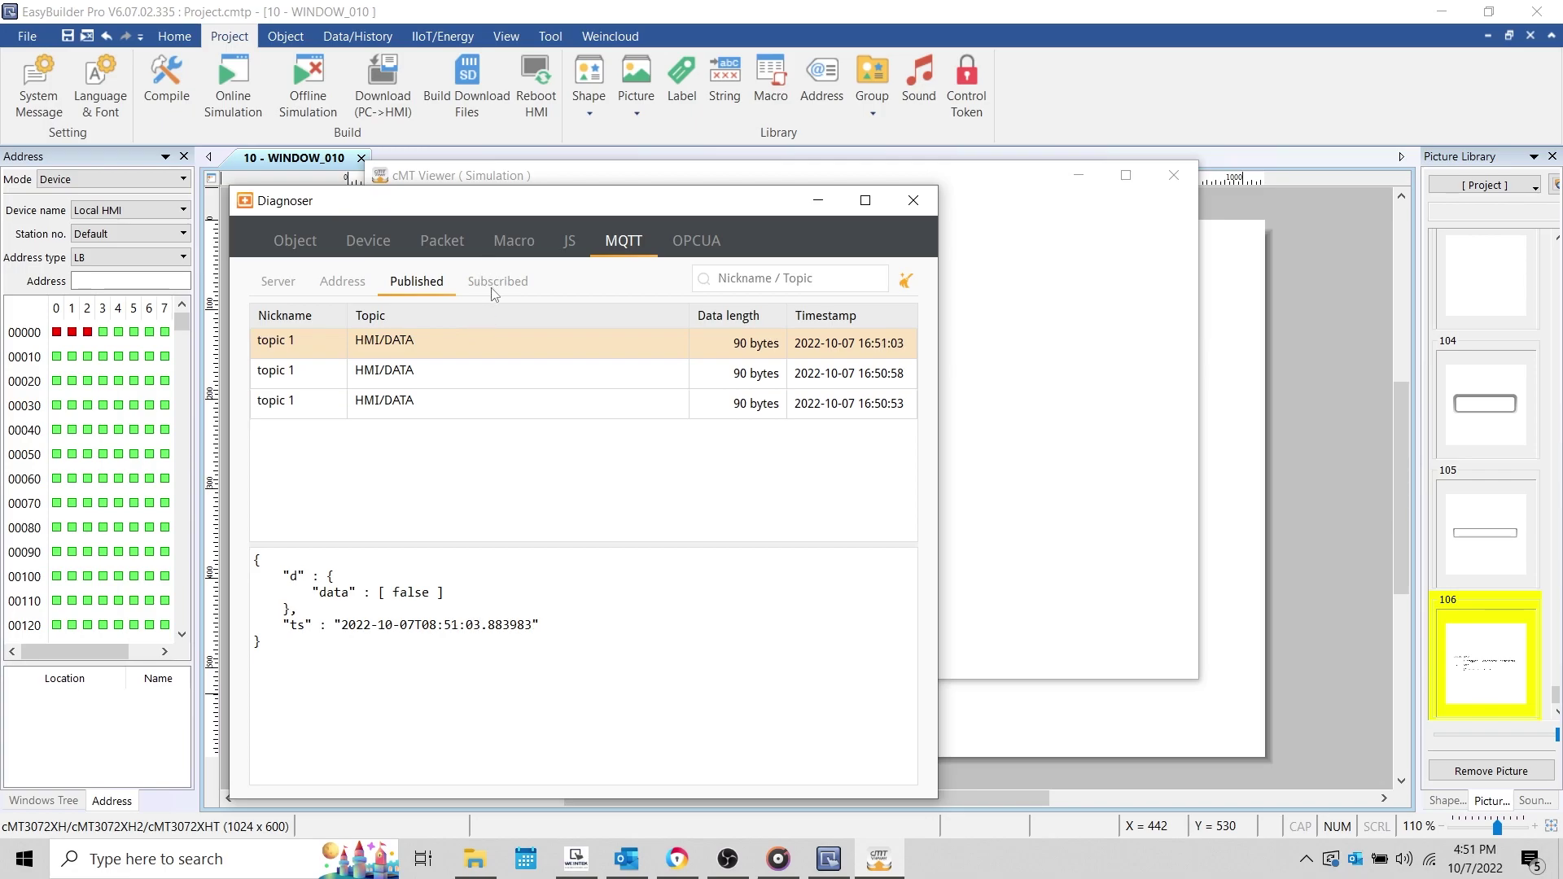
{"action": "left_click", "coordinate": [445, 370]}
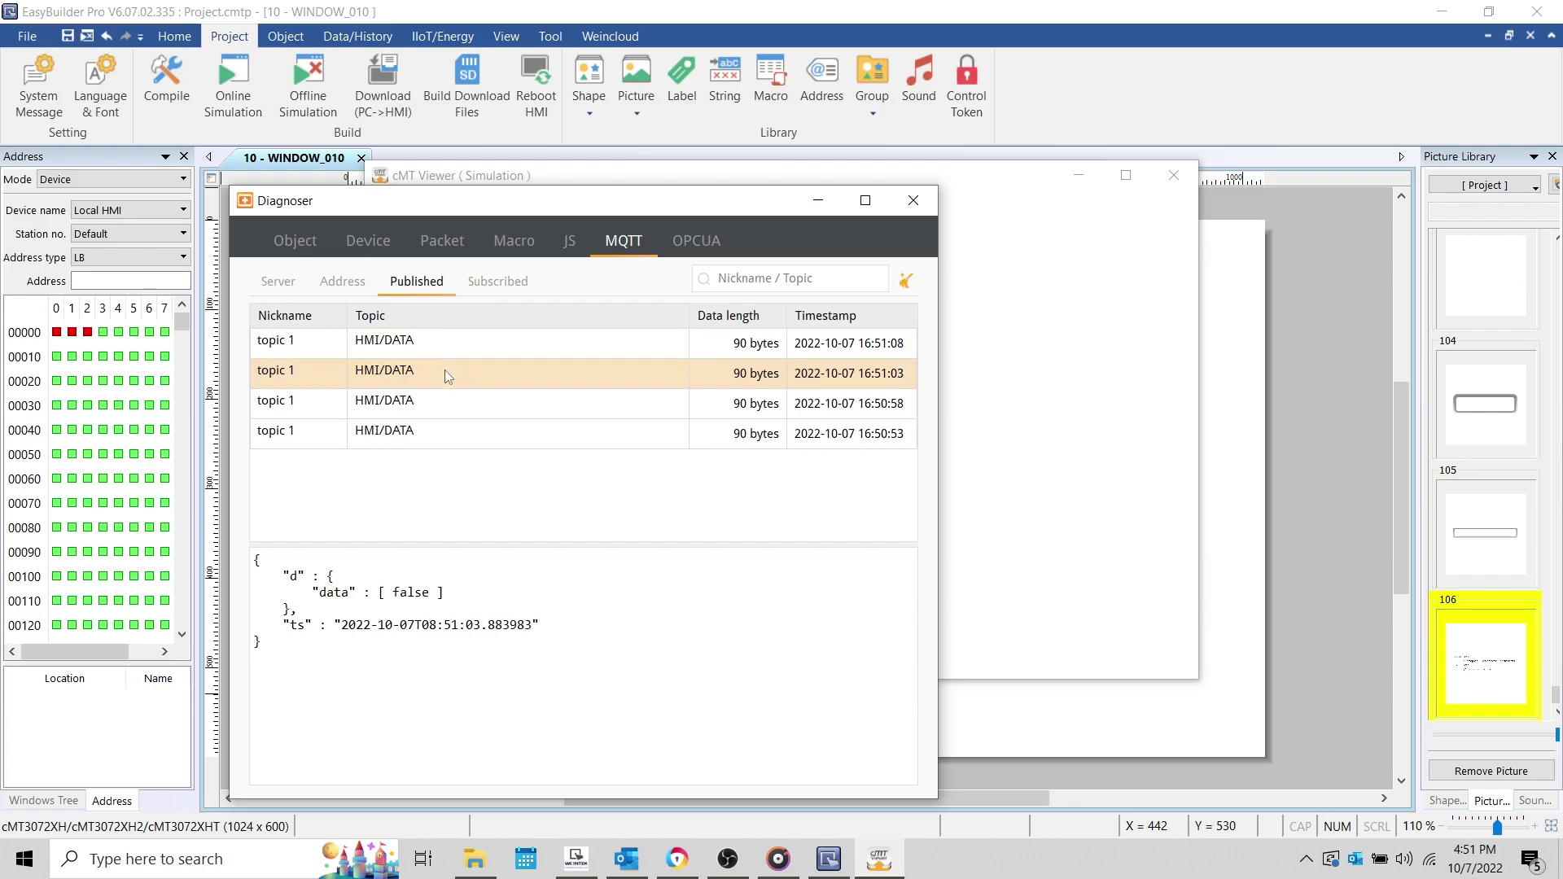
{"action": "left_click", "coordinate": [427, 401]}
{"action": "left_click", "coordinate": [426, 442]}
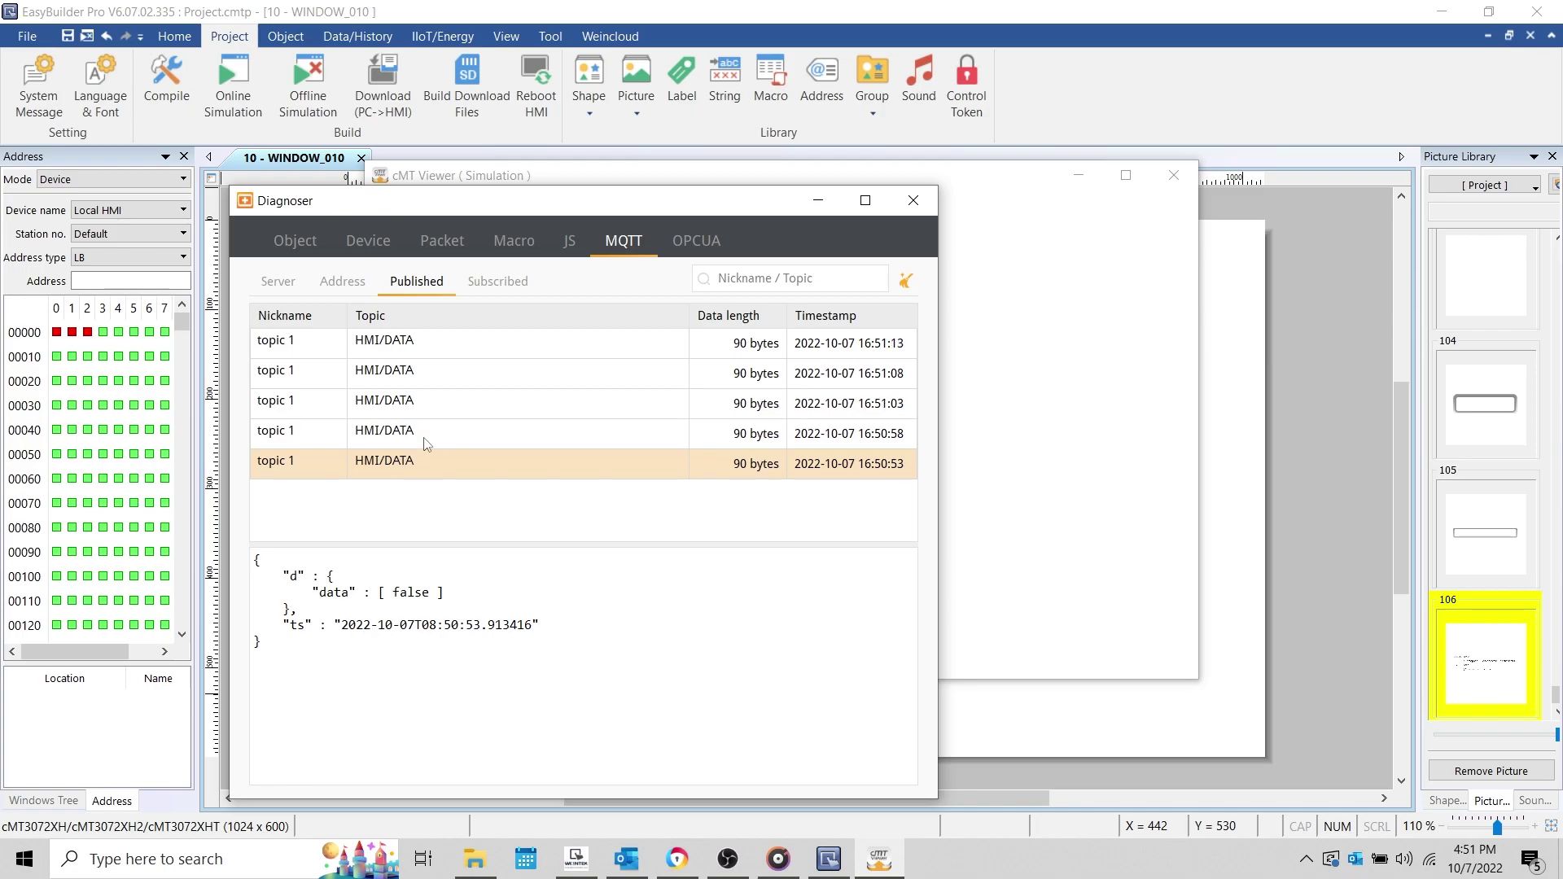
{"action": "left_click", "coordinate": [907, 283]}
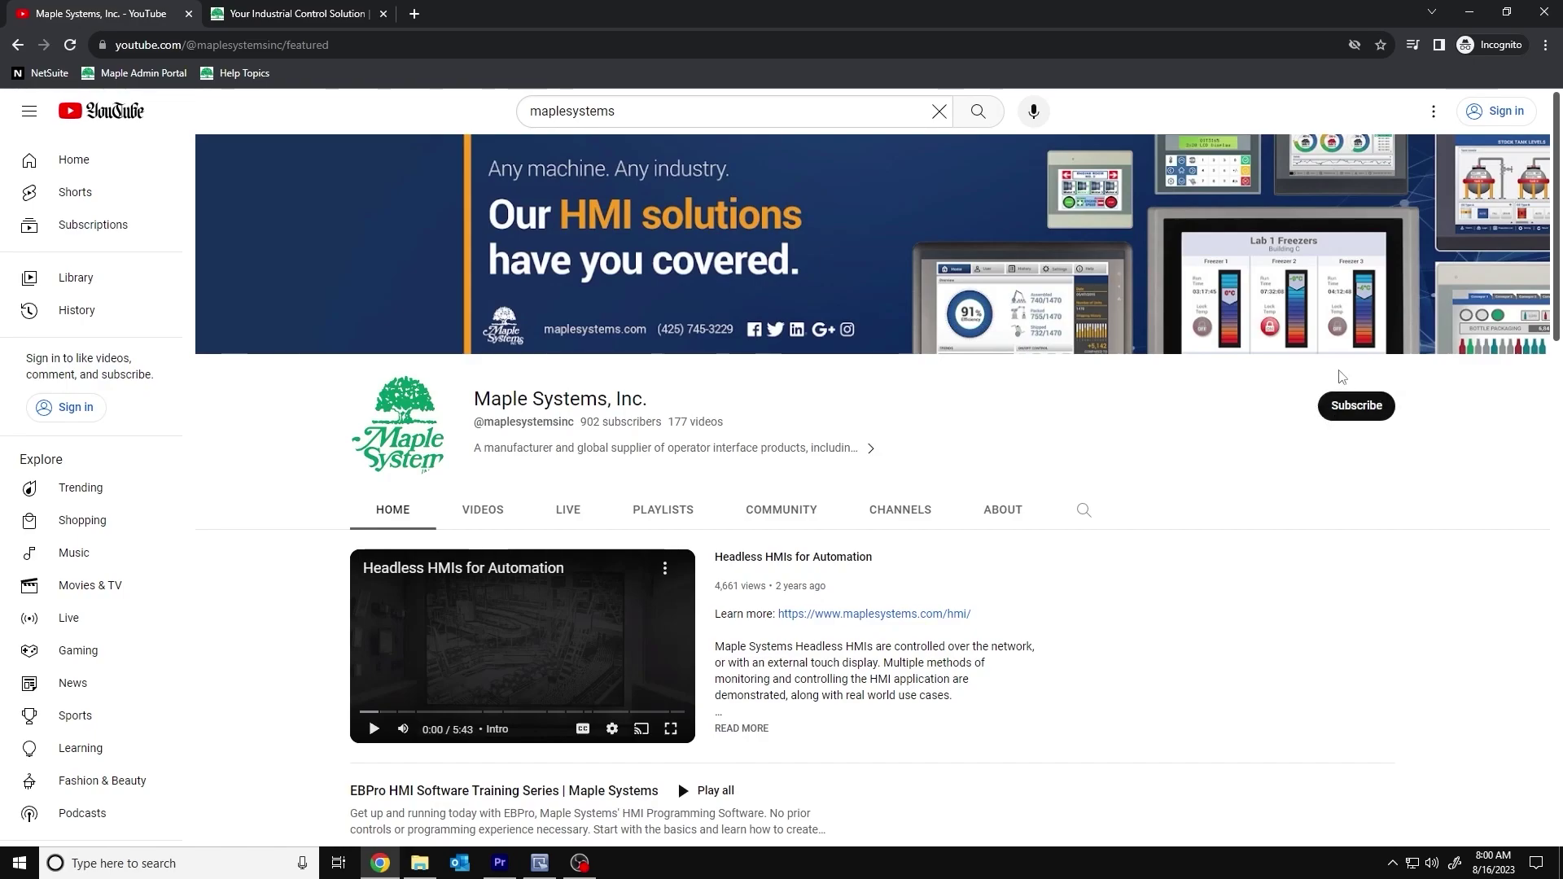
Step: Switch to the 'Your Industrial Control Solution' tab and scroll down to the product family cards
{"action": "left_click", "coordinate": [326, 20]}
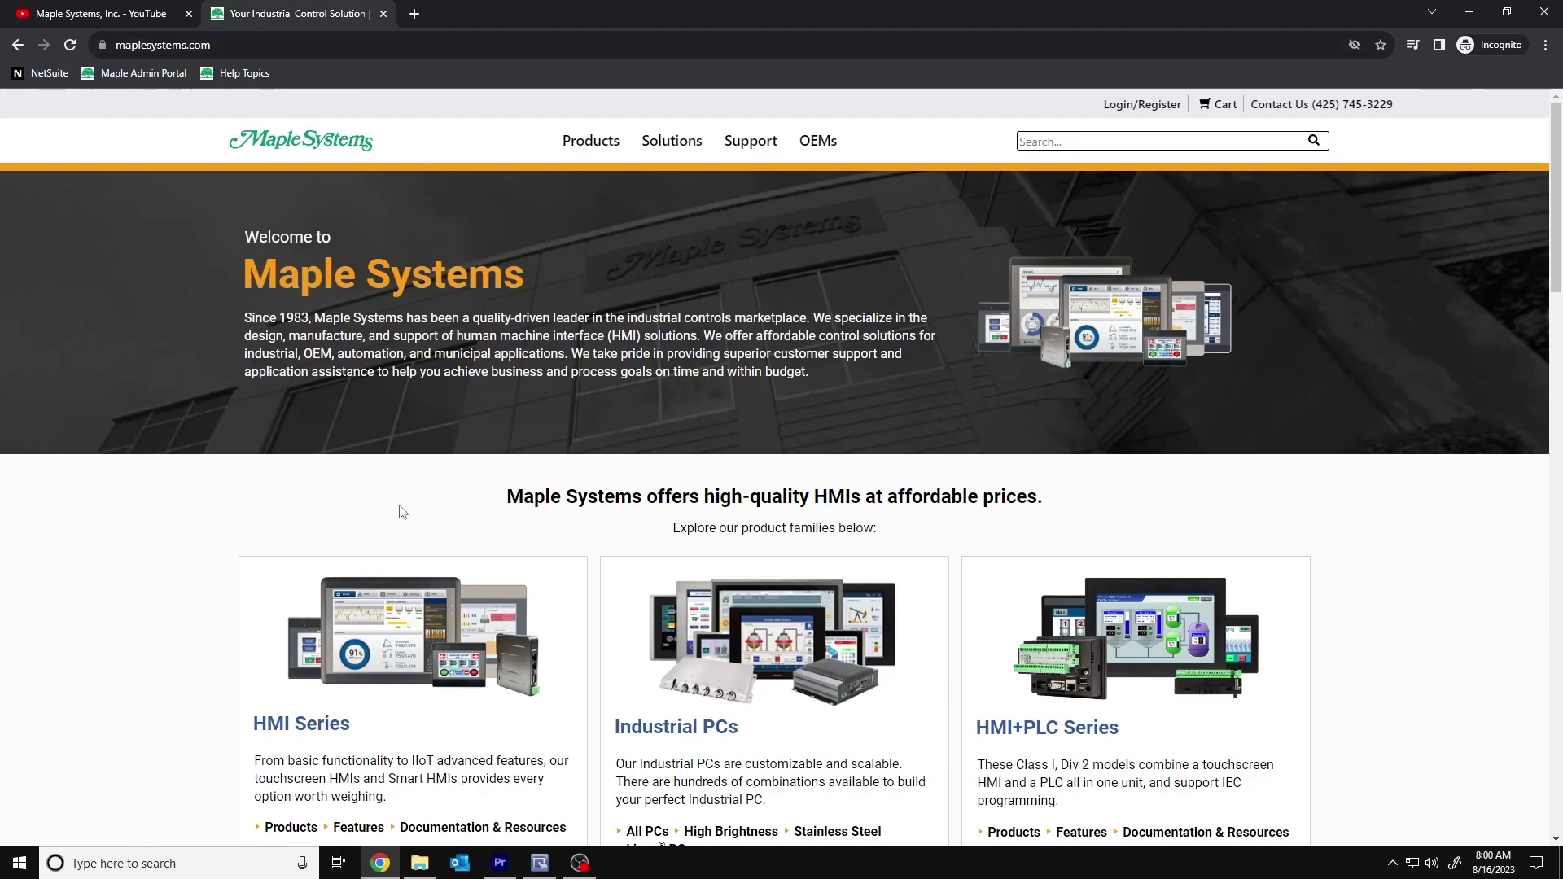
{"action": "scroll", "coordinate": [384, 513], "scroll_direction": "down", "scroll_amount": 4}
{"action": "scroll", "coordinate": [370, 508], "scroll_direction": "down", "scroll_amount": 6}
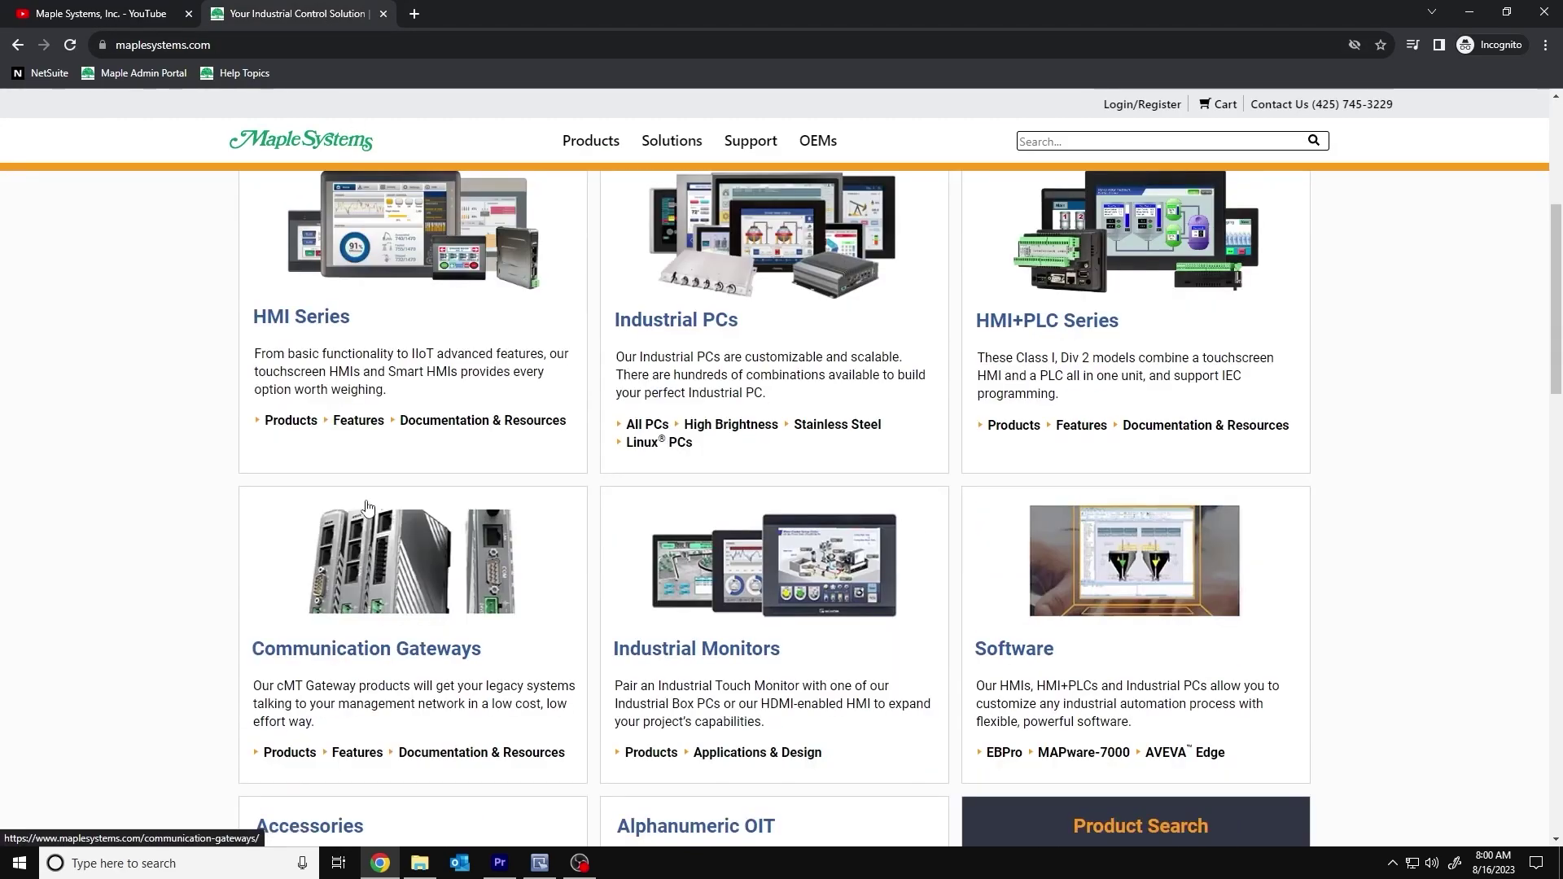